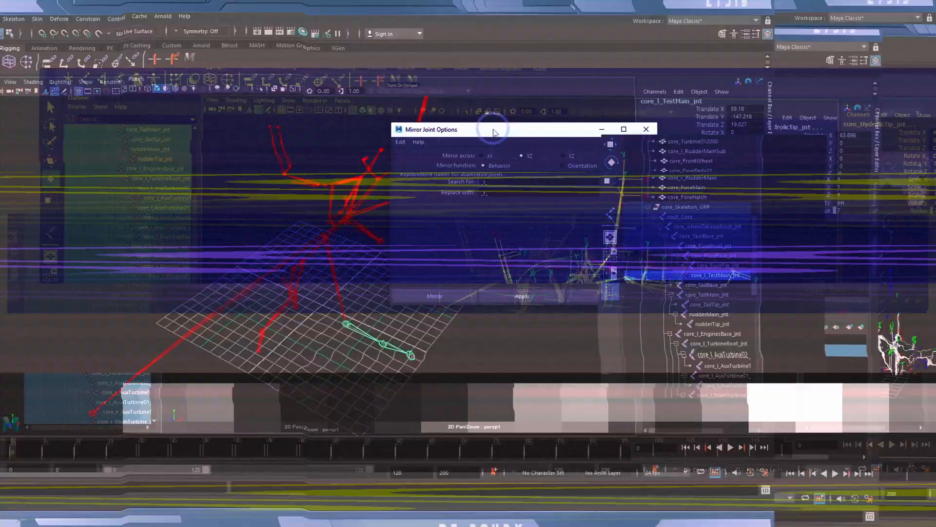
# Examine the replacement-name search text for duplicated joints in the Mirror Joint options
pyautogui.click(672, 183)
pyautogui.moveTo(672, 182); pyautogui.dragTo(586, 193)
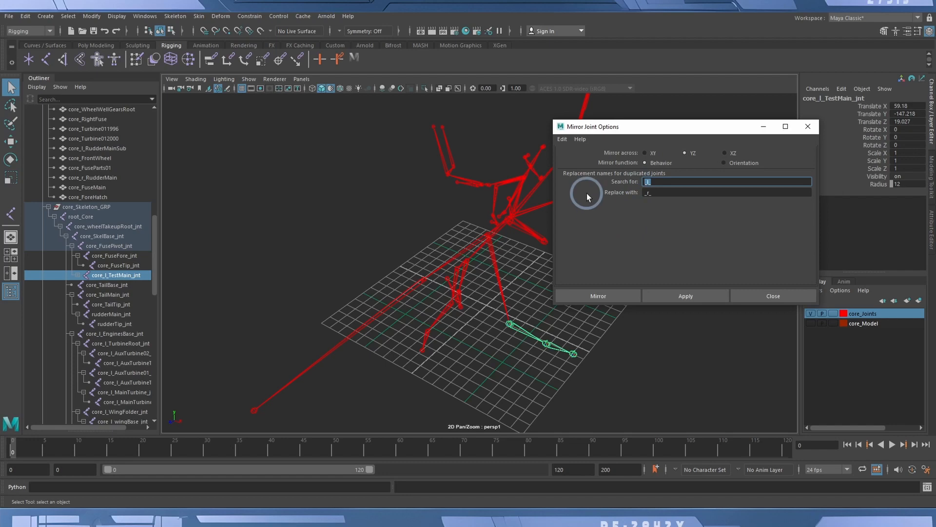
pyautogui.click(560, 139)
pyautogui.click(579, 157)
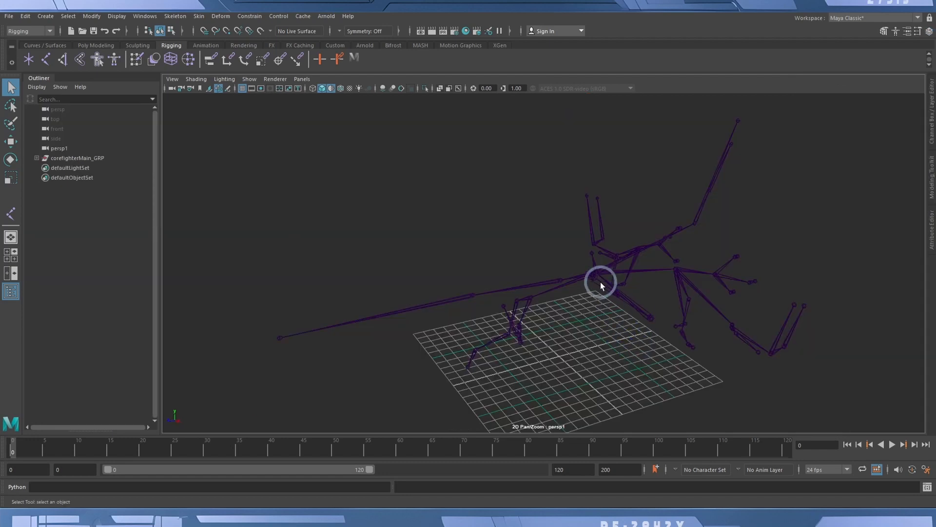
# Show the Channel Box with the layer editor and make the core_Model layer visible
pyautogui.keyDown('alt'); pyautogui.moveTo(593, 276); pyautogui.dragTo(634, 335); pyautogui.keyUp('alt')
pyautogui.click(680, 347)
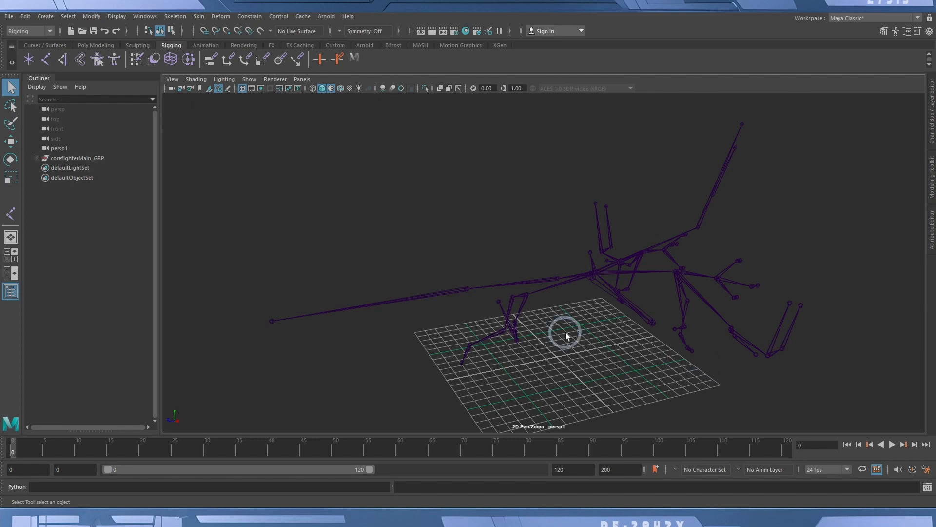
pyautogui.moveTo(594, 330)
pyautogui.keyDown('alt'); pyautogui.mouseDown()
pyautogui.moveTo(579, 328)
pyautogui.moveTo(613, 328)
pyautogui.moveTo(598, 341)
pyautogui.moveTo(605, 330)
pyautogui.moveTo(680, 315)
pyautogui.moveTo(601, 331)
pyautogui.mouseUp(); pyautogui.keyUp('alt')
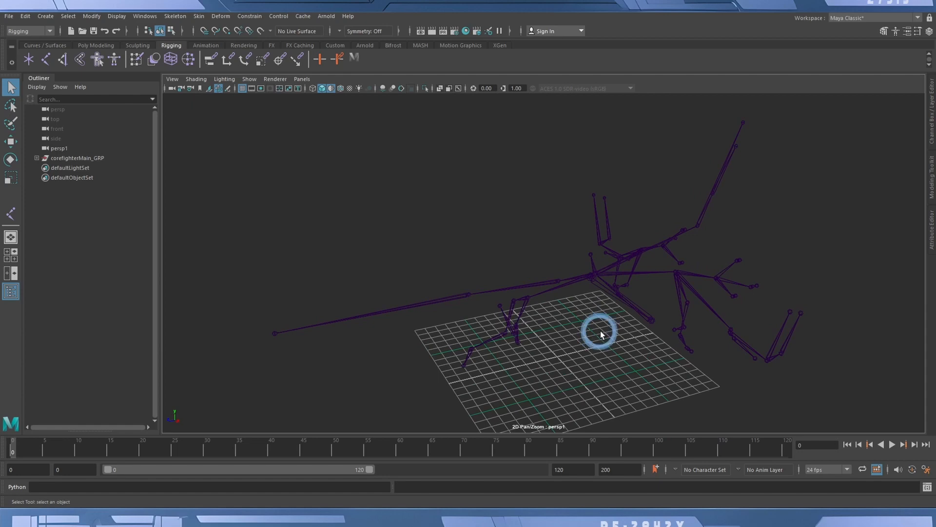
pyautogui.click(922, 235)
pyautogui.click(810, 313)
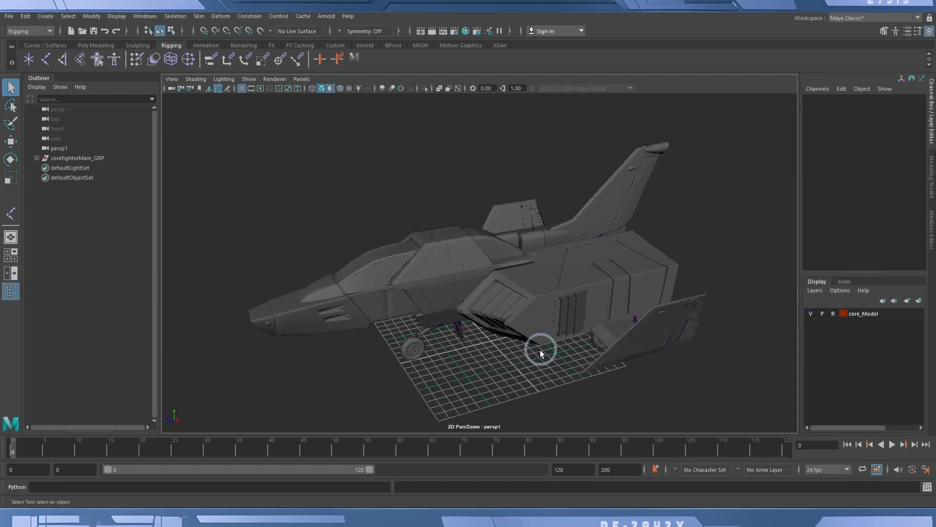
# Expand the corefighterMain_GRP hierarchy down to the core_model_GRP meshes and clear the selection
pyautogui.keyDown('alt'); pyautogui.moveTo(540, 349); pyautogui.dragTo(530, 367); pyautogui.keyUp('alt')
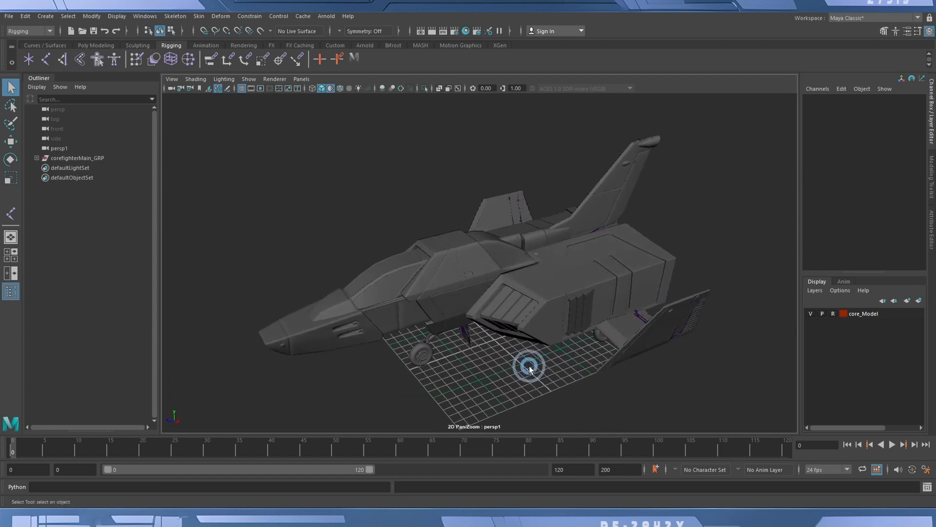
pyautogui.keyDown('alt'); pyautogui.moveTo(541, 365); pyautogui.dragTo(557, 359, button='middle'); pyautogui.keyUp('alt')
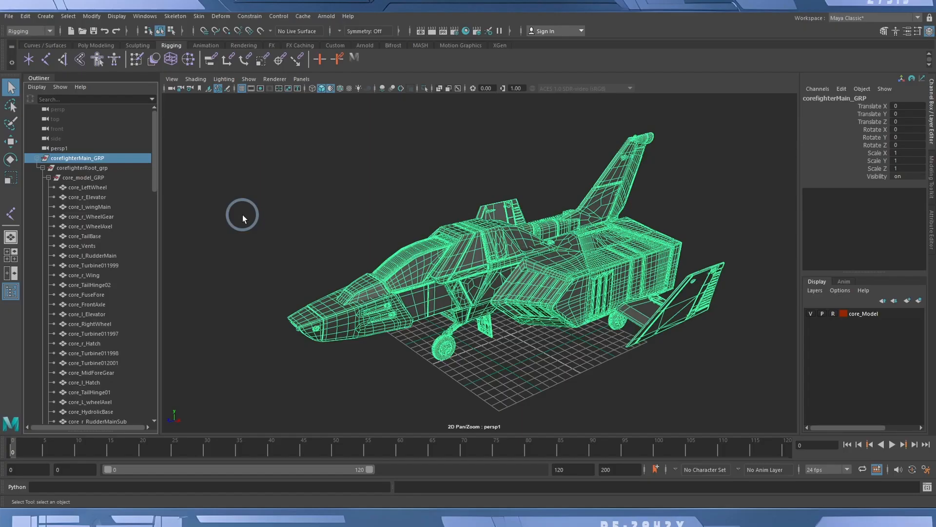
pyautogui.press('5')
pyautogui.click(168, 213)
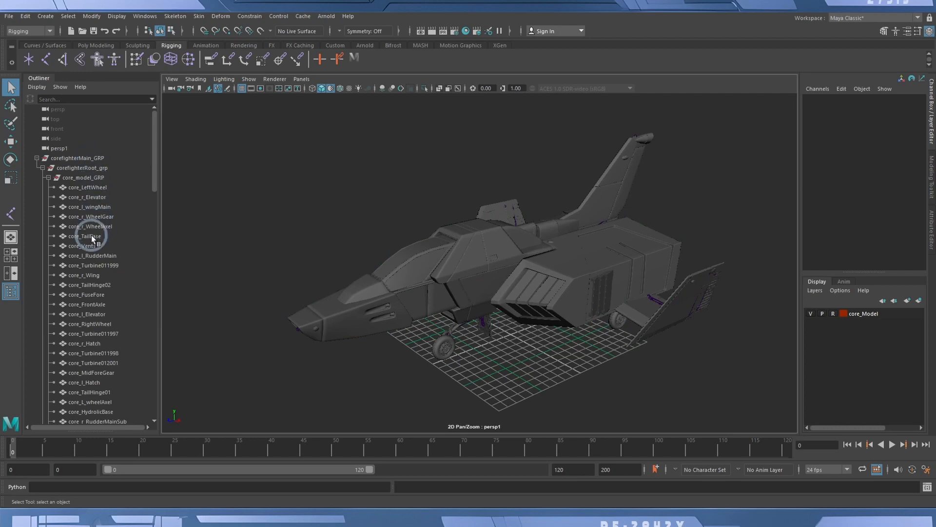
# Select core_model_GRP and look through the hierarchy below it, down to the skeleton joints
pyautogui.click(82, 166)
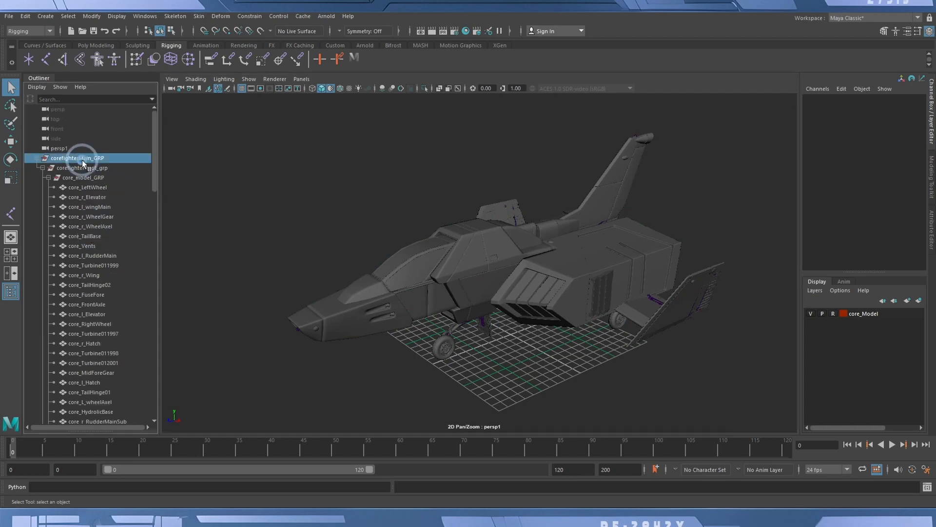
pyautogui.click(86, 177)
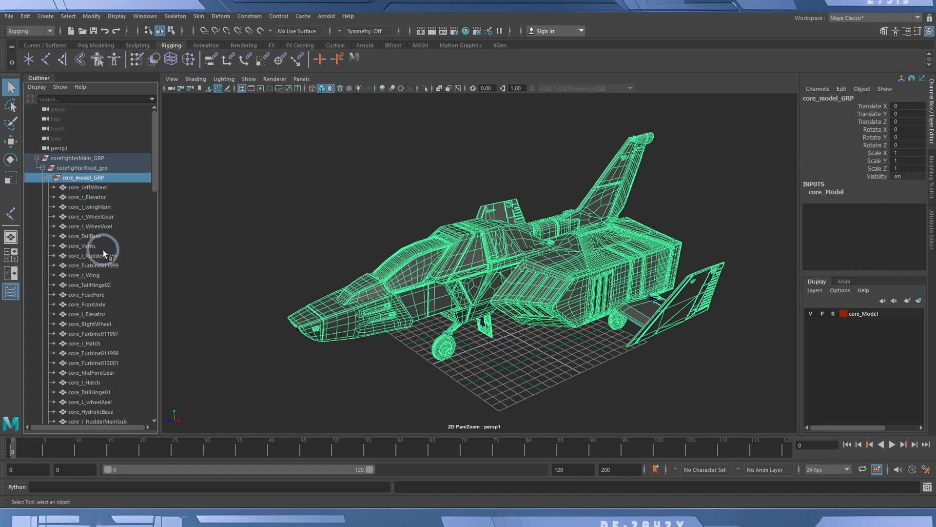
pyautogui.scroll(-20, 104, 249)
pyautogui.scroll(-3, 103, 249)
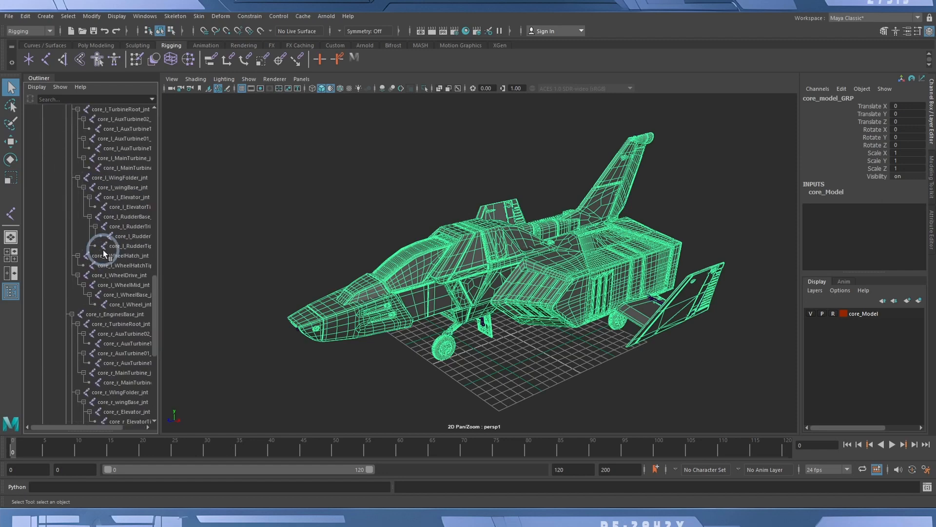
pyautogui.scroll(20, 100, 254)
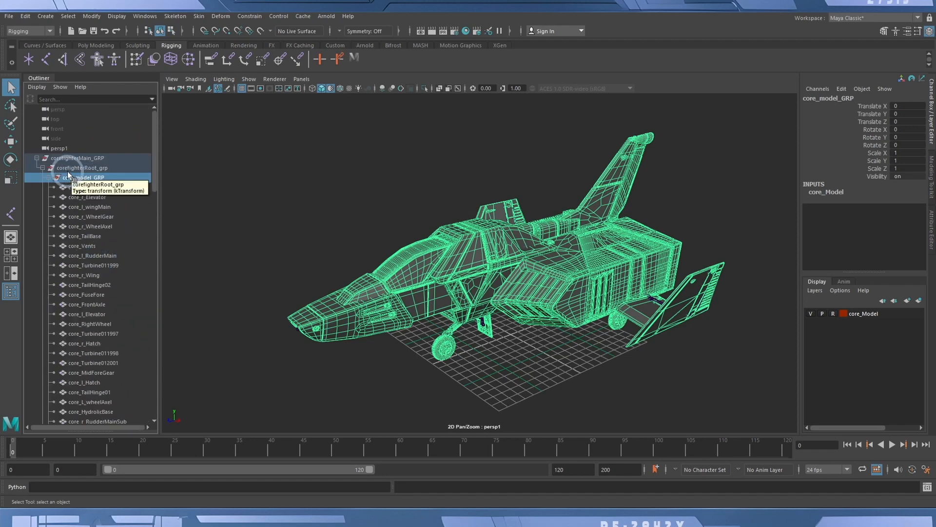
# Check the nested groups by selecting corefighterRoot_grp, core_model_GRP and corefighterMain_GRP in turn
pyautogui.click(77, 169)
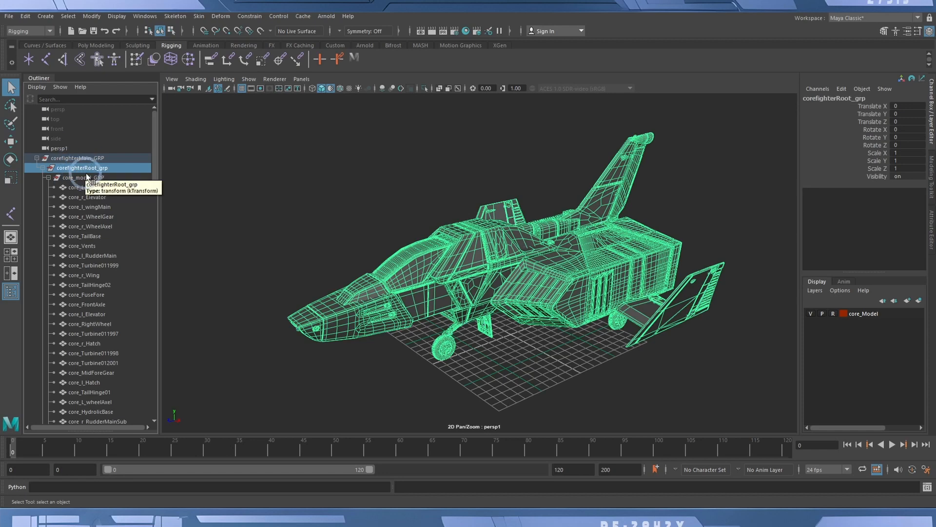
pyautogui.click(68, 158)
pyautogui.click(83, 176)
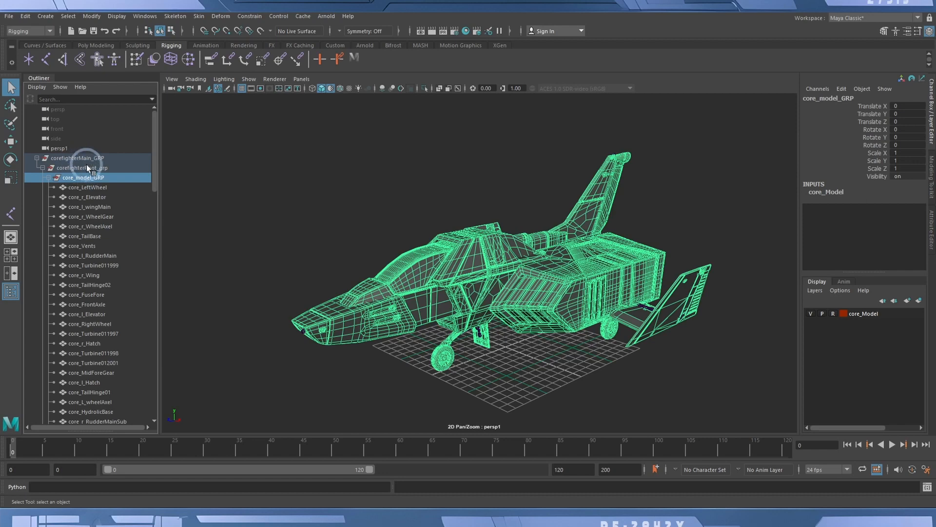
pyautogui.click(18, 160)
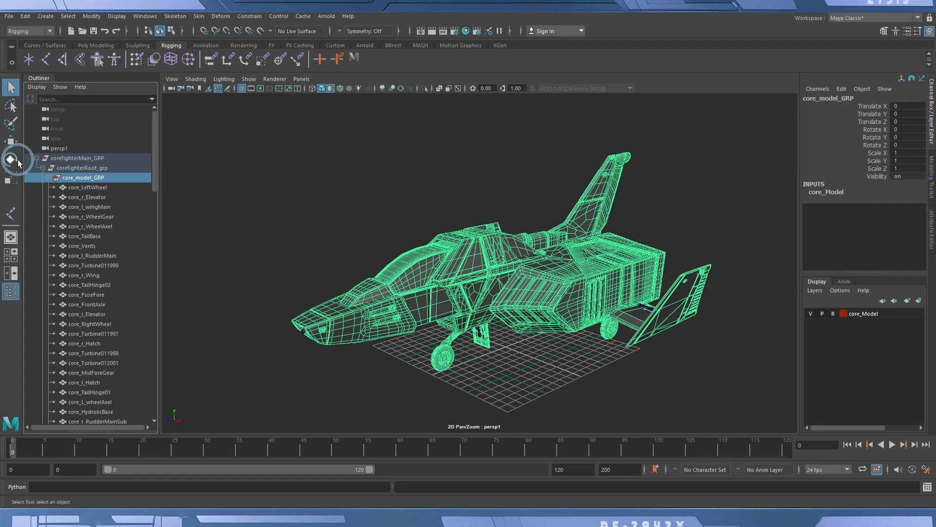
pyautogui.click(72, 168)
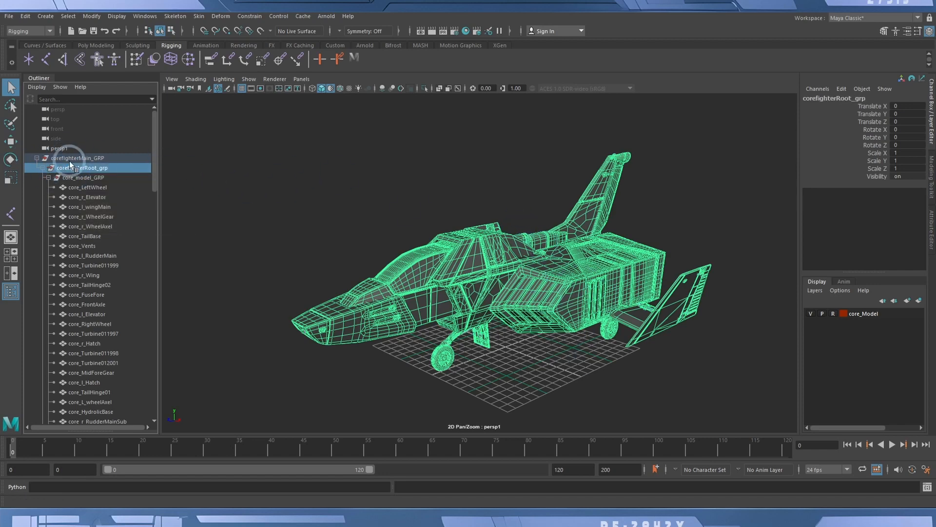
pyautogui.click(71, 159)
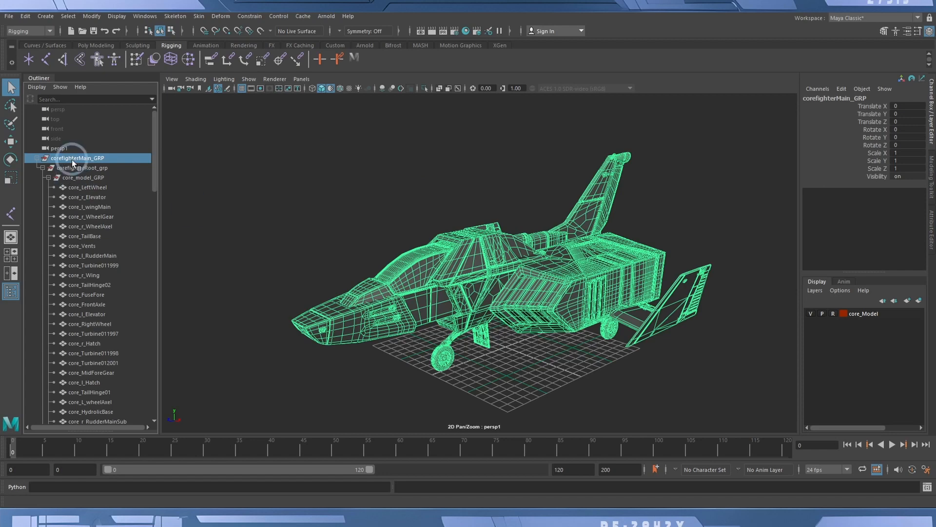
# Check the individual mesh names by selecting parts such as core_r_Hatch, core_l_RudderMain and core_TailBase one at a time
pyautogui.scroll(-3, 97, 197)
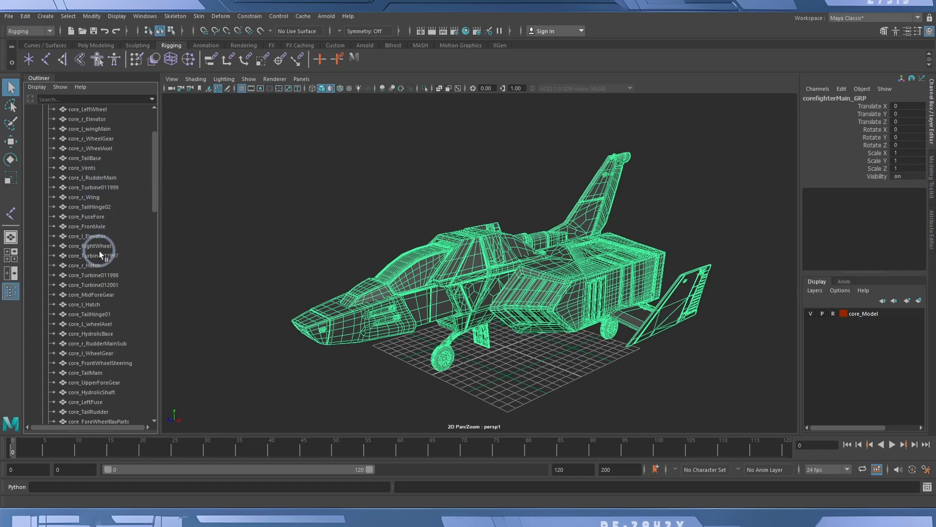
pyautogui.scroll(3, 99, 253)
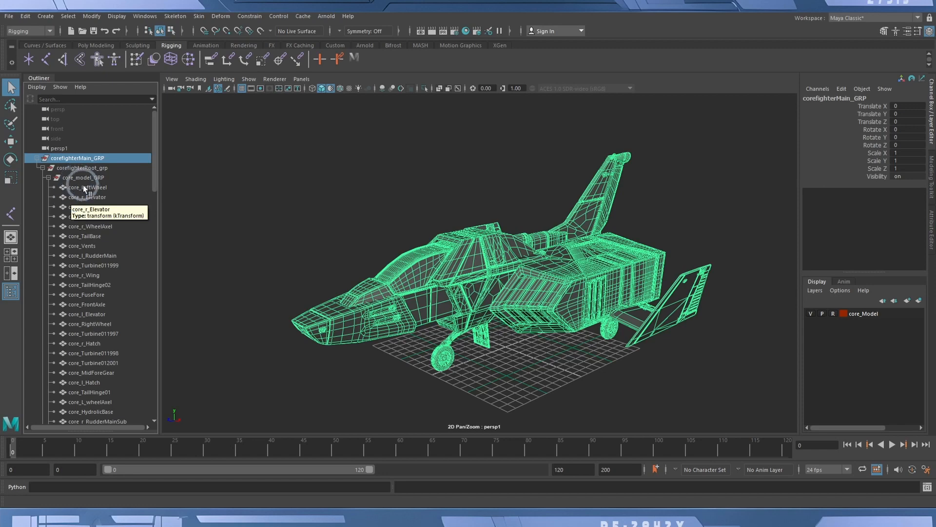
pyautogui.scroll(-3, 86, 189)
pyautogui.click(88, 264)
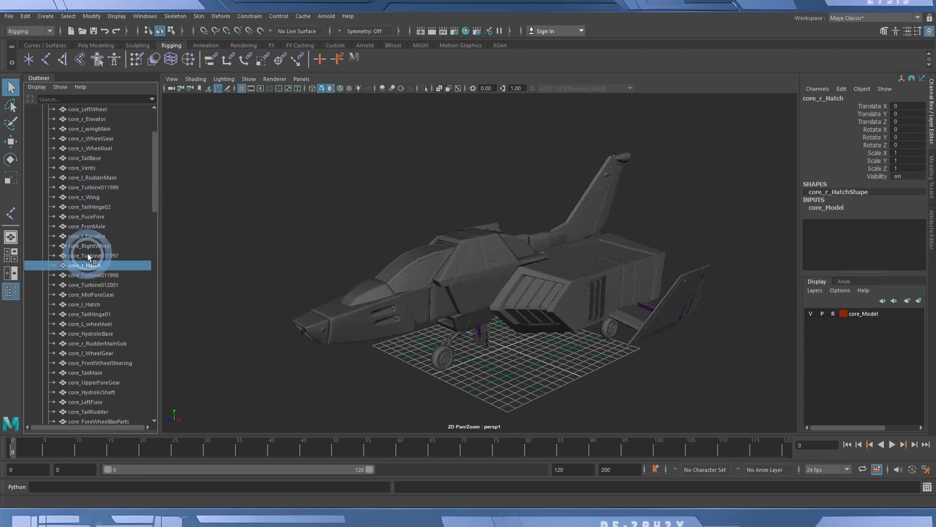
pyautogui.click(82, 236)
pyautogui.click(83, 216)
pyautogui.click(89, 179)
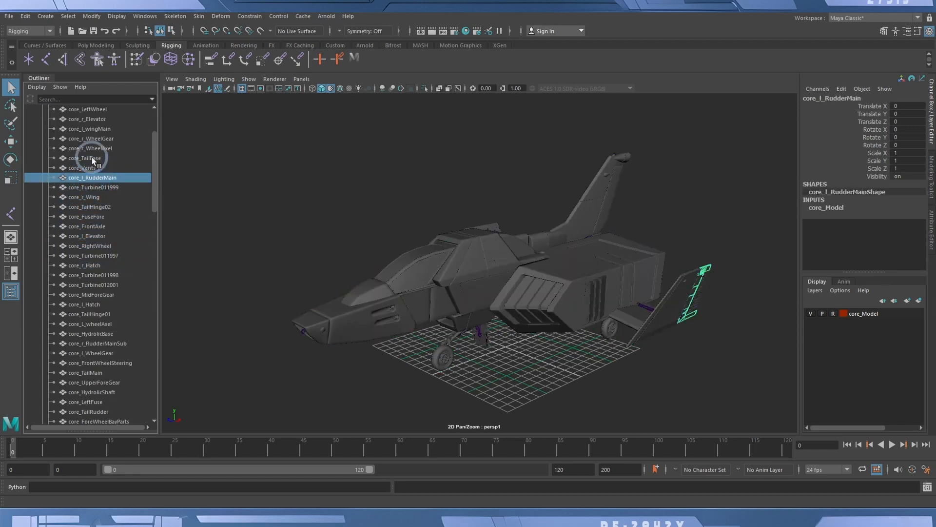
pyautogui.click(88, 157)
pyautogui.scroll(3, 92, 200)
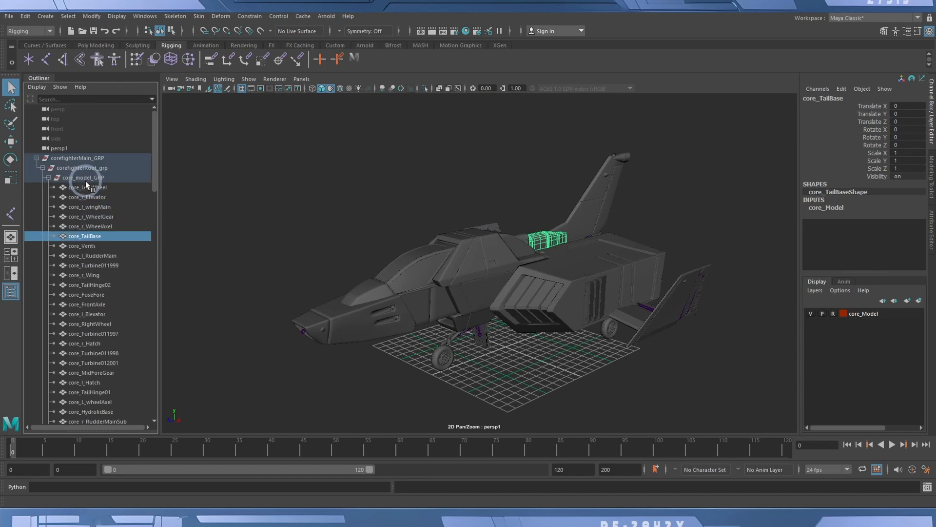
# Identify core_LeftWheel, core_r_Elevator, core_Turbine011999 and core_l_wingMain on the model by selecting them individually from core_model_GRP
pyautogui.click(84, 189)
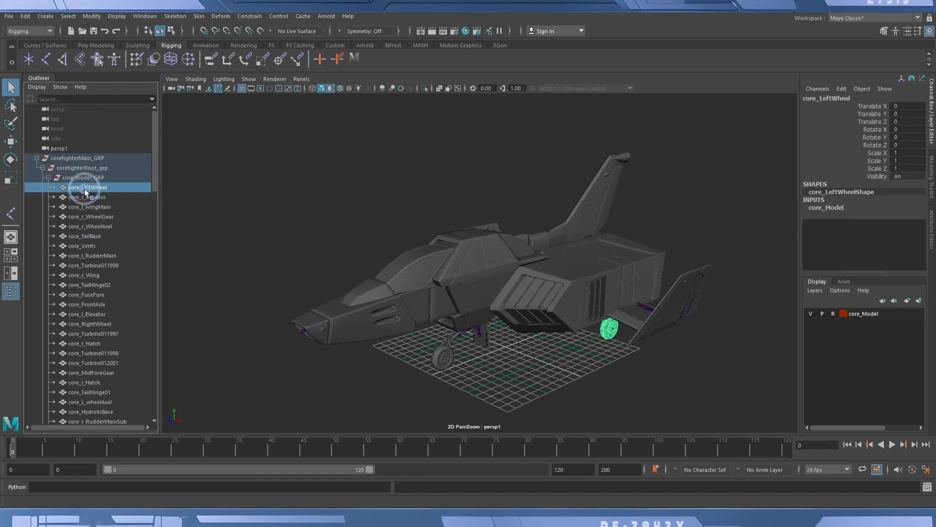
pyautogui.click(86, 197)
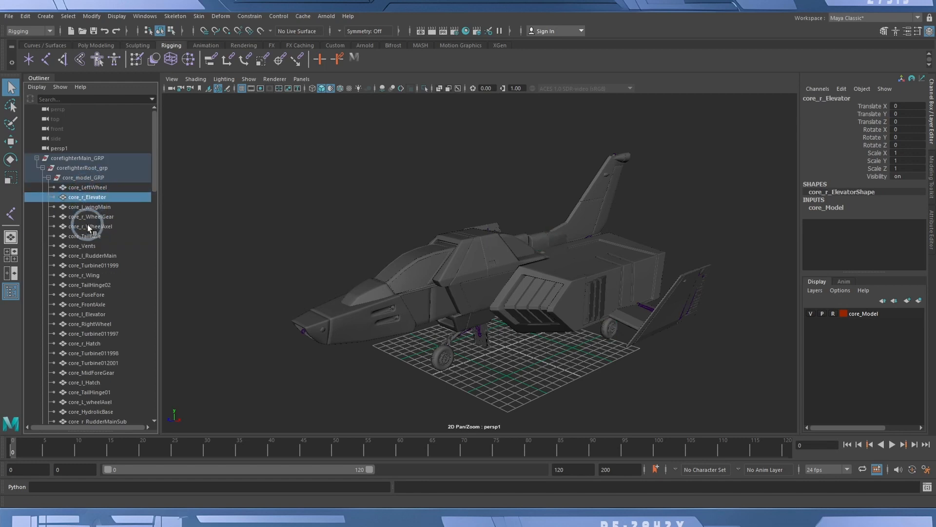
pyautogui.click(88, 207)
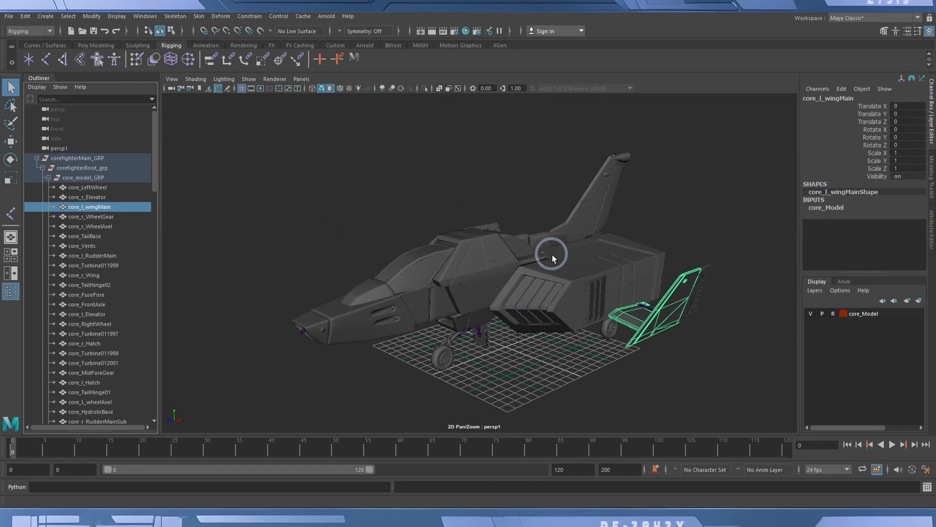
pyautogui.click(49, 177)
pyautogui.click(48, 178)
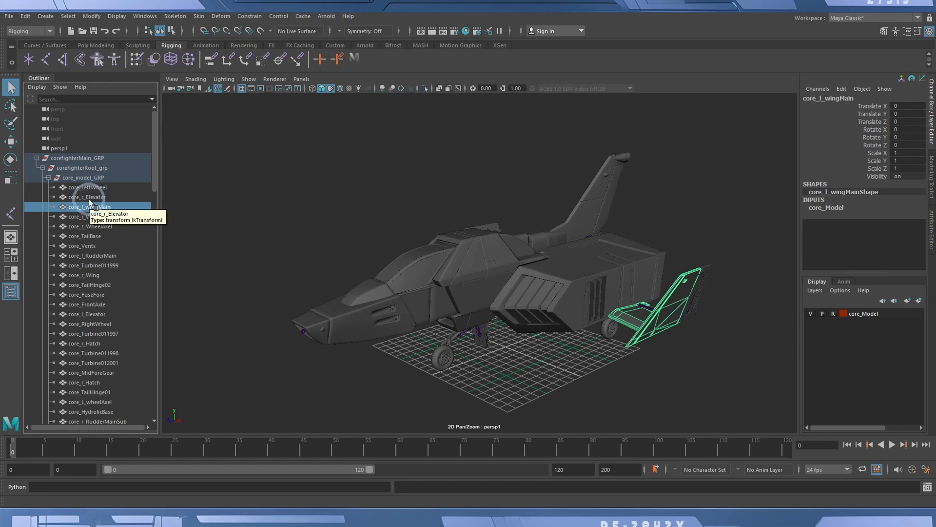
pyautogui.click(96, 265)
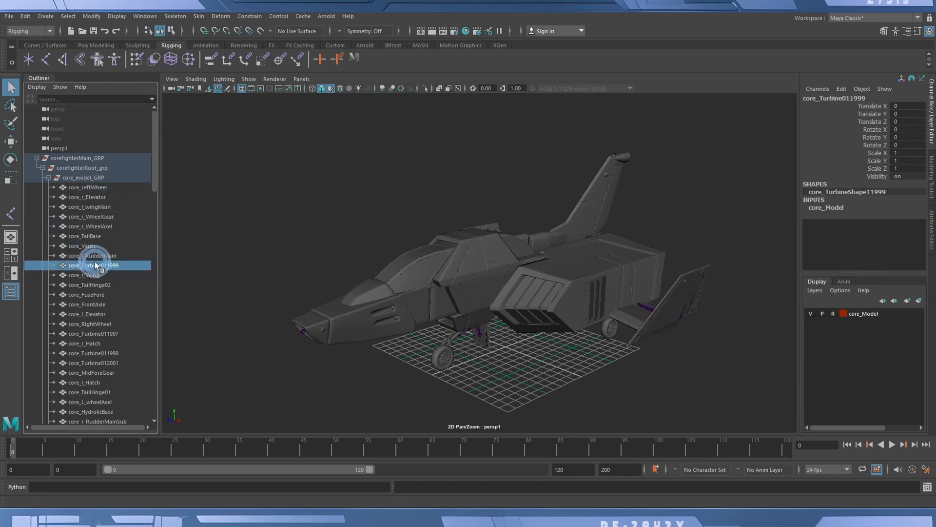
pyautogui.click(88, 207)
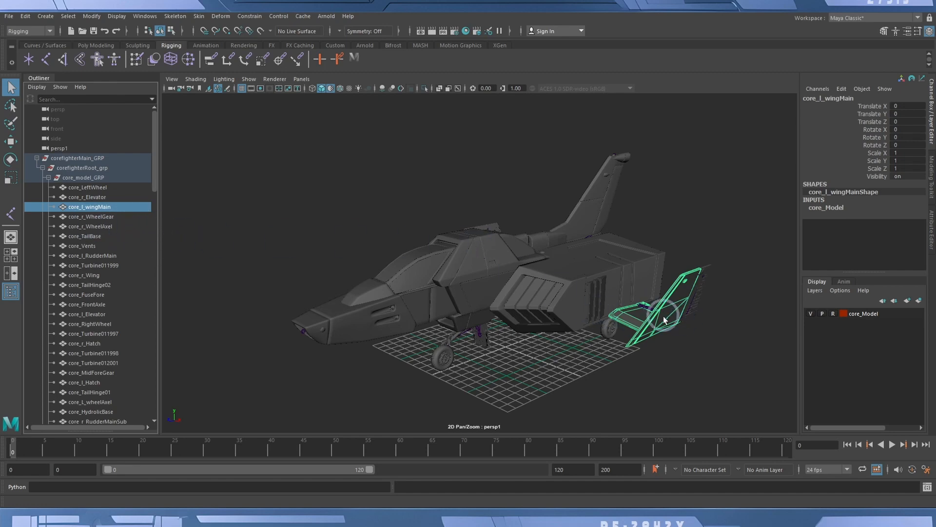
# Turn off reference mode on the core_Model layer and select the core_FuseMain and core_TailMain meshes on the model
pyautogui.keyDown('alt'); pyautogui.moveTo(670, 308); pyautogui.dragTo(466, 291); pyautogui.keyUp('alt')
pyautogui.click(423, 233)
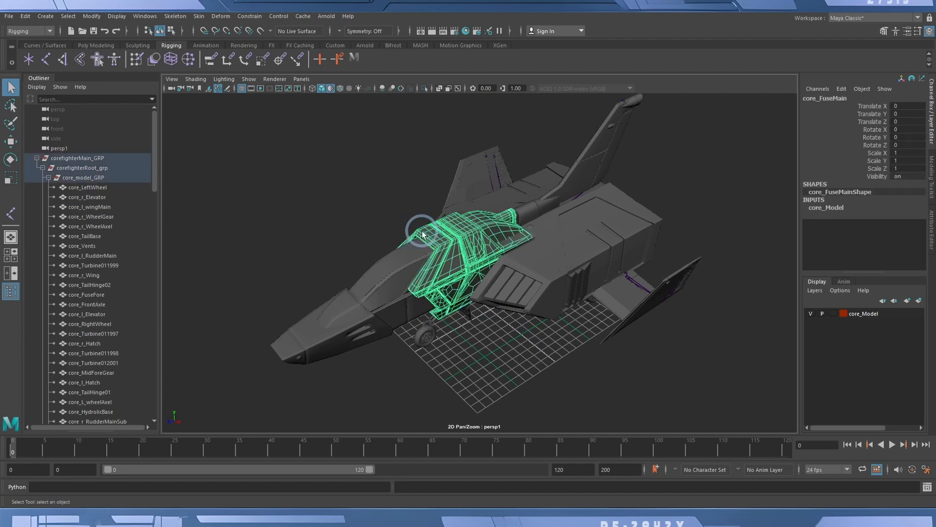
pyautogui.keyDown('alt'); pyautogui.moveTo(422, 235); pyautogui.dragTo(408, 227); pyautogui.keyUp('alt')
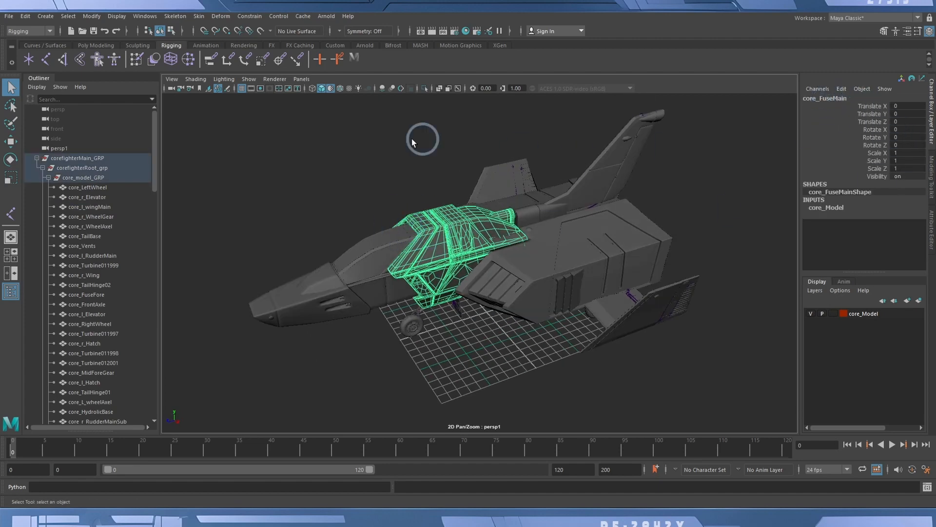
pyautogui.click(628, 143)
pyautogui.click(616, 127)
pyautogui.click(626, 131)
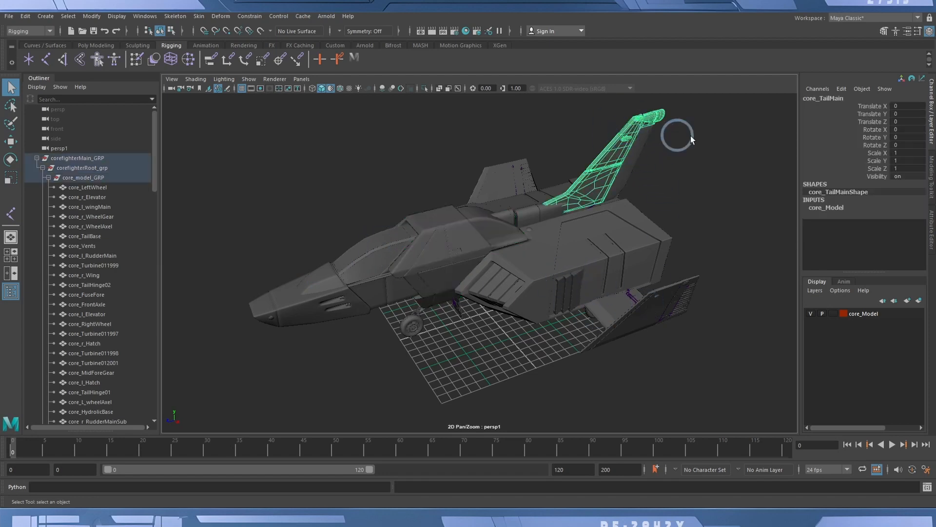
# Examine the fighter from the side and rear with its tail selected, and find the core_Skeleton_GRP joints in the hierarchy
pyautogui.keyDown('alt'); pyautogui.moveTo(579, 165); pyautogui.dragTo(621, 205); pyautogui.keyUp('alt')
pyautogui.keyDown('alt'); pyautogui.moveTo(621, 205); pyautogui.dragTo(603, 237, button='middle'); pyautogui.keyUp('alt')
pyautogui.keyDown('alt'); pyautogui.moveTo(474, 189); pyautogui.dragTo(481, 190); pyautogui.keyUp('alt')
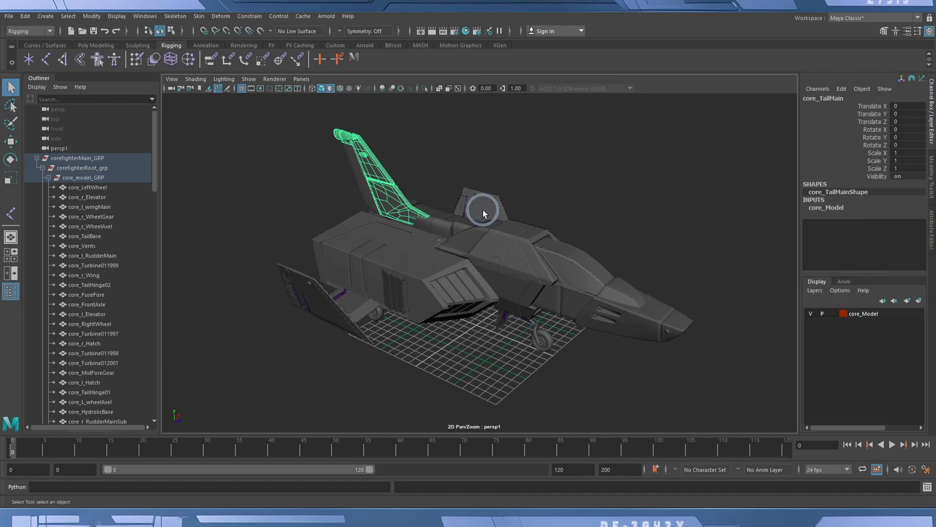
pyautogui.keyDown('alt'); pyautogui.moveTo(449, 215); pyautogui.dragTo(541, 205); pyautogui.keyUp('alt')
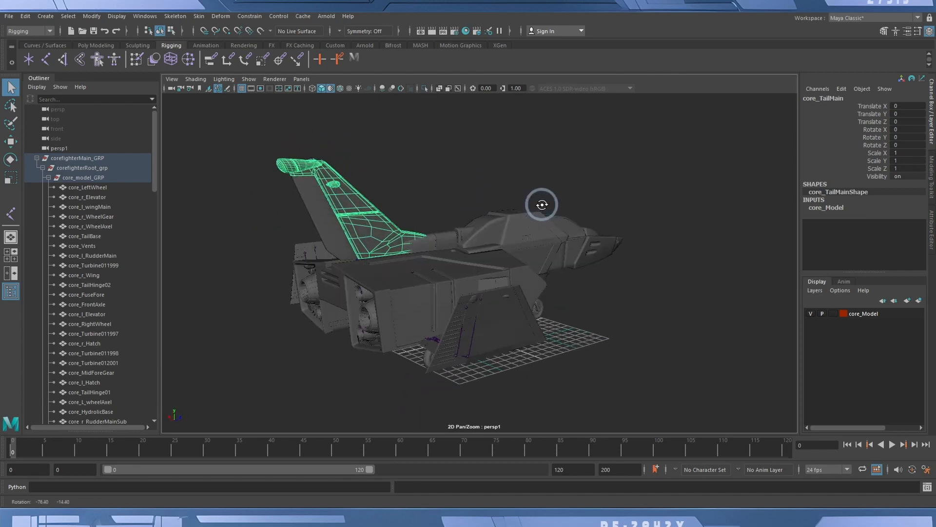
pyautogui.keyDown('alt'); pyautogui.moveTo(496, 233); pyautogui.dragTo(434, 230); pyautogui.keyUp('alt')
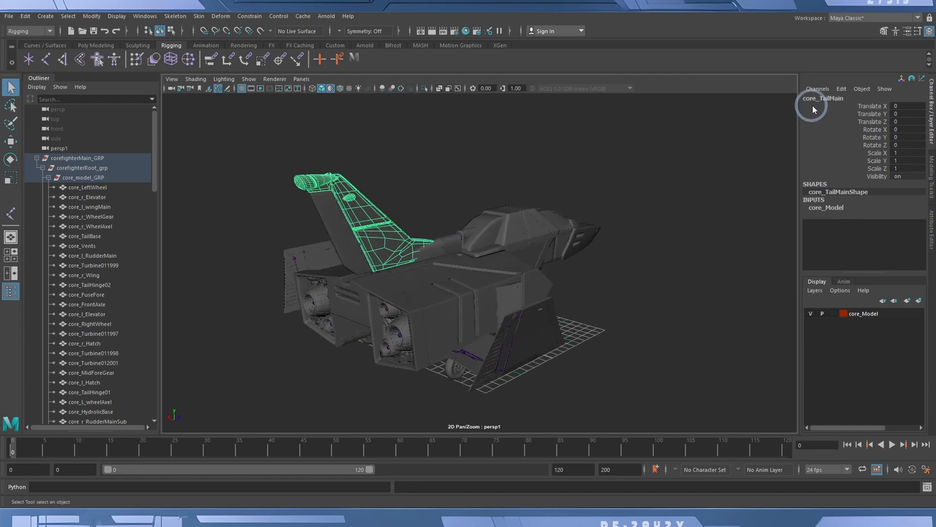
pyautogui.keyDown('alt'); pyautogui.moveTo(575, 182); pyautogui.dragTo(483, 193); pyautogui.keyUp('alt')
pyautogui.scroll(-10, 93, 293)
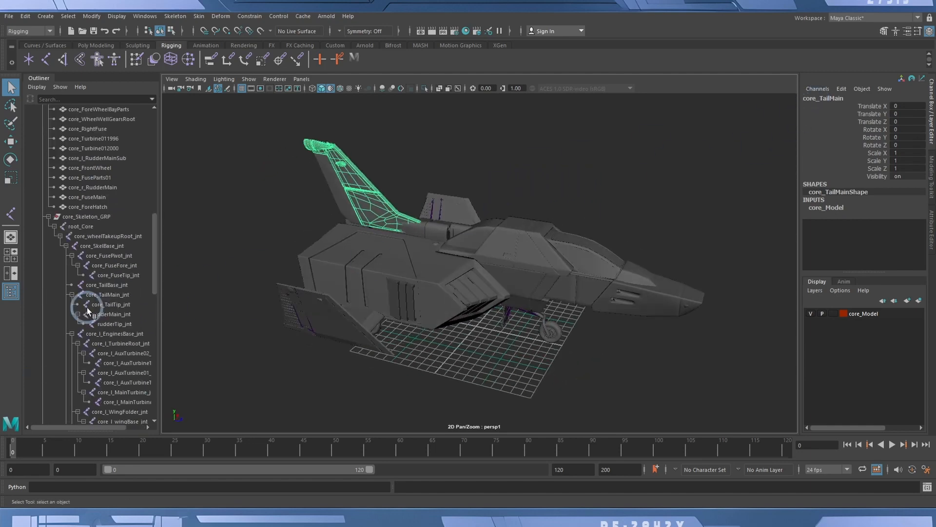
# Select root_Core, hide the core_Model layer so only the skeleton shows, and examine the core_FuseFore_jnt chain from the front
pyautogui.click(78, 226)
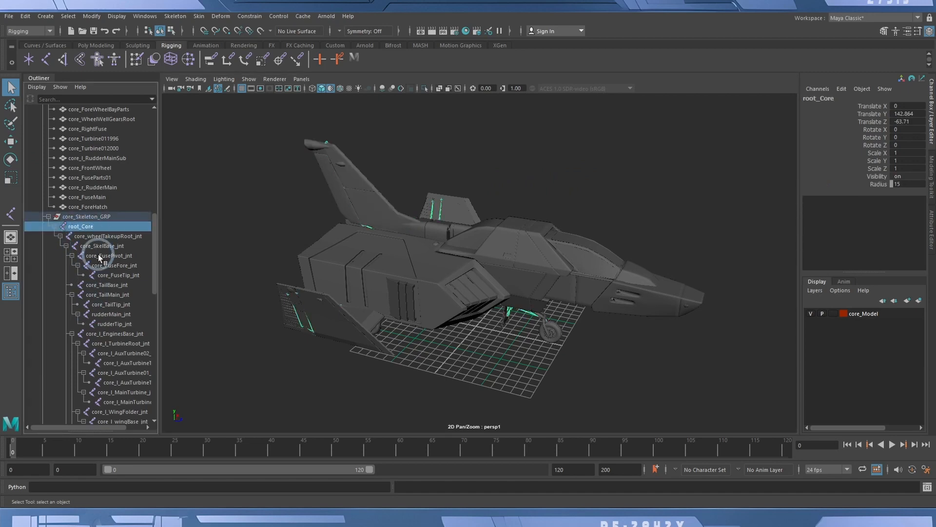
pyautogui.click(810, 314)
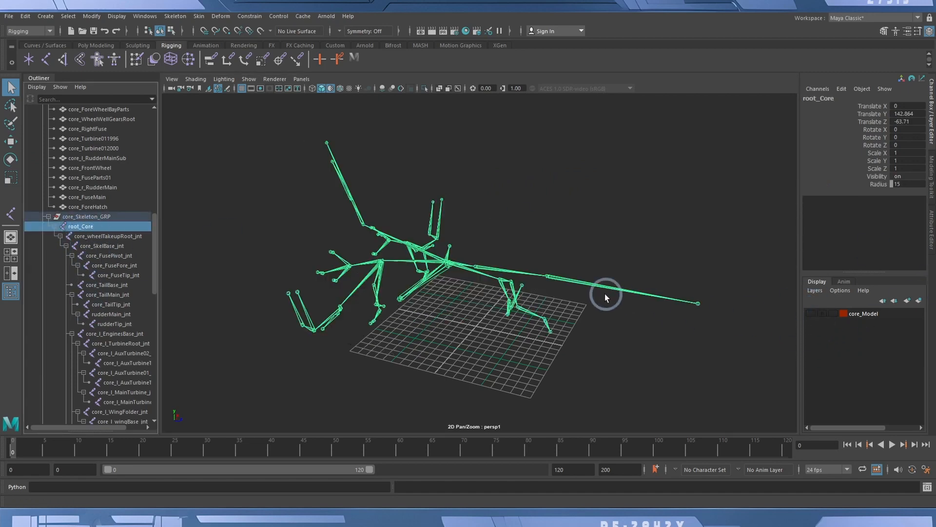
pyautogui.click(564, 295)
pyautogui.keyDown('alt'); pyautogui.moveTo(564, 295); pyautogui.dragTo(627, 251); pyautogui.keyUp('alt')
pyautogui.keyDown('alt'); pyautogui.moveTo(519, 229); pyautogui.dragTo(591, 253); pyautogui.keyUp('alt')
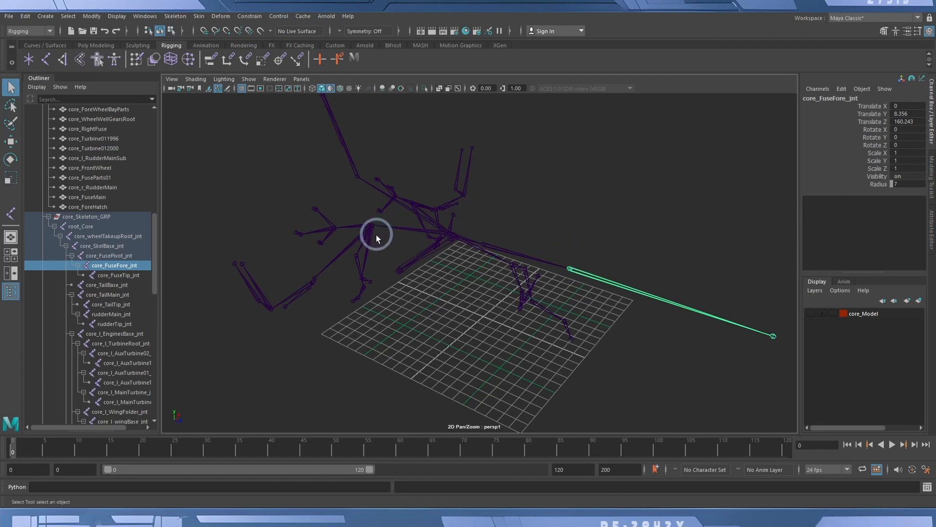
pyautogui.keyDown('alt'); pyautogui.moveTo(600, 236); pyautogui.dragTo(496, 194); pyautogui.keyUp('alt')
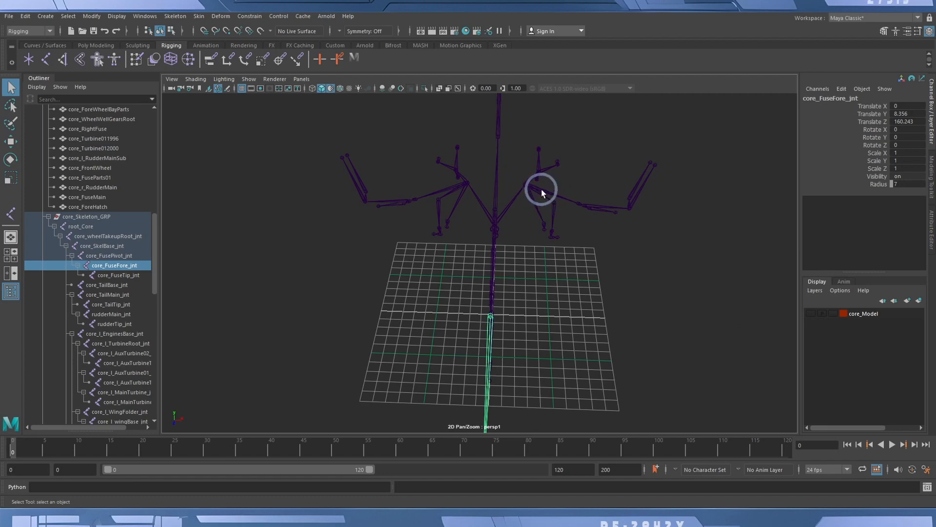
# Check the names of the left and right engine base joints by selecting each one, then clear the selection
pyautogui.click(542, 189)
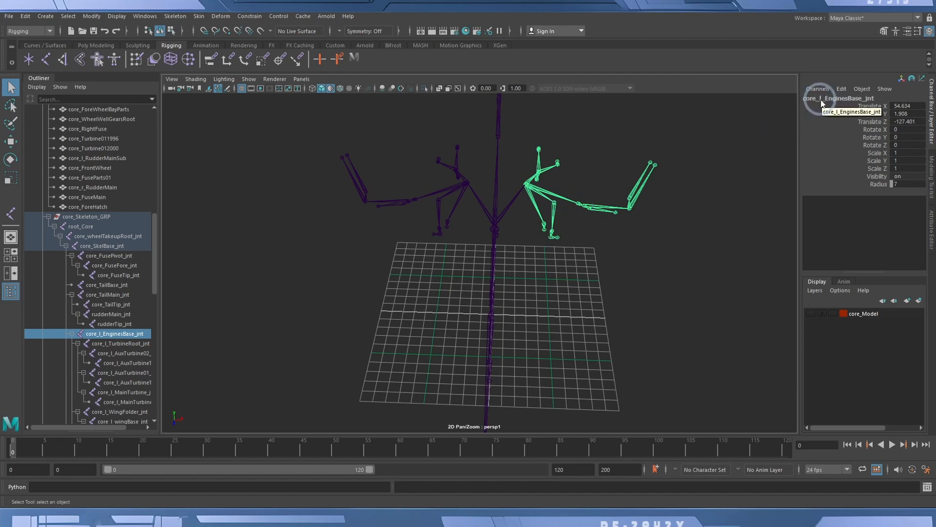
pyautogui.click(461, 185)
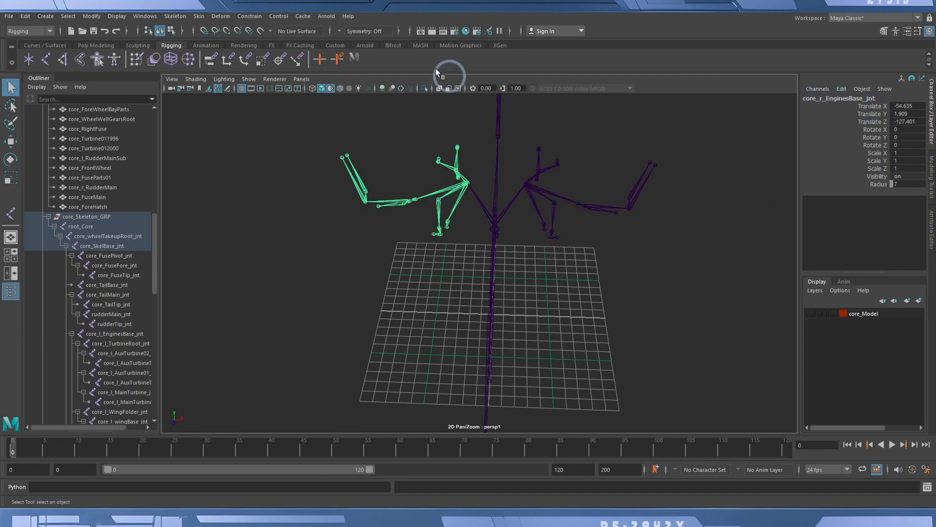
pyautogui.click(596, 298)
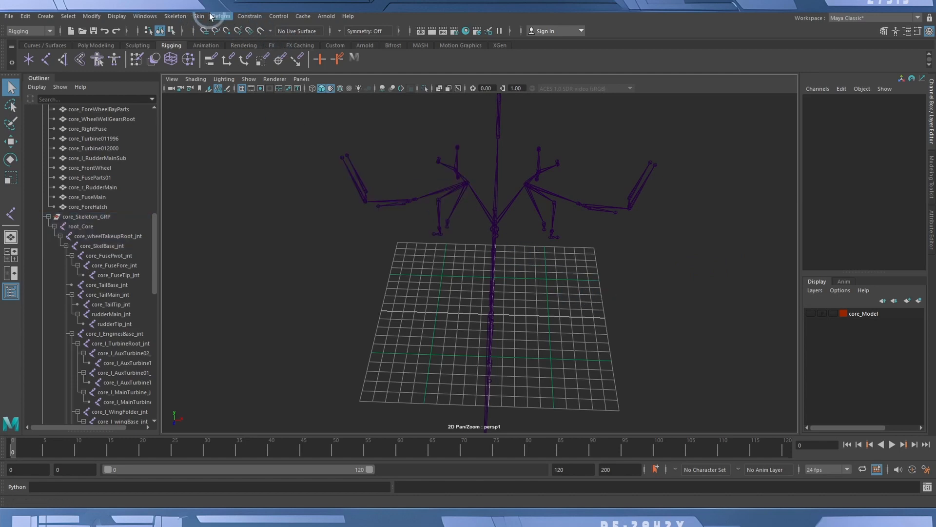
# Draw a three-joint chain on the grid beside the skeleton, starting at about X 59, Z 18, with bones about 75 and 47 units long
pyautogui.click(175, 16)
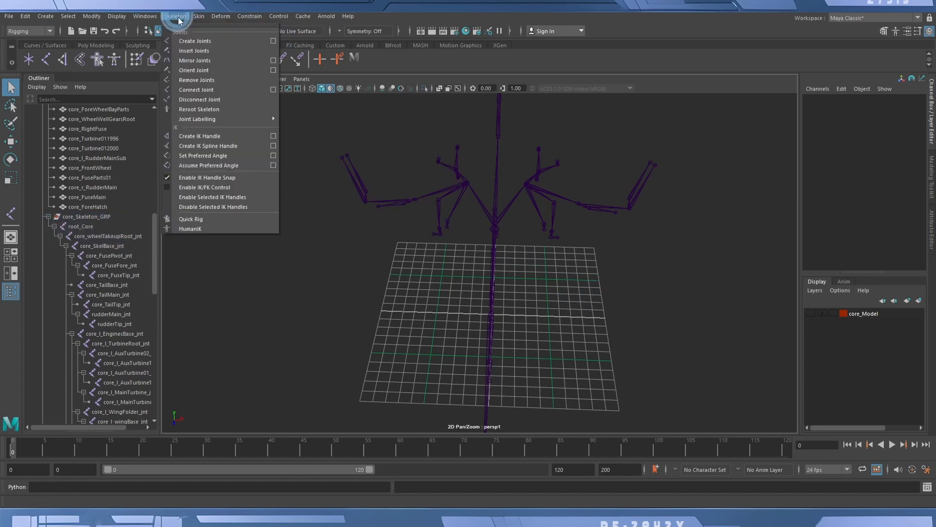
pyautogui.click(194, 41)
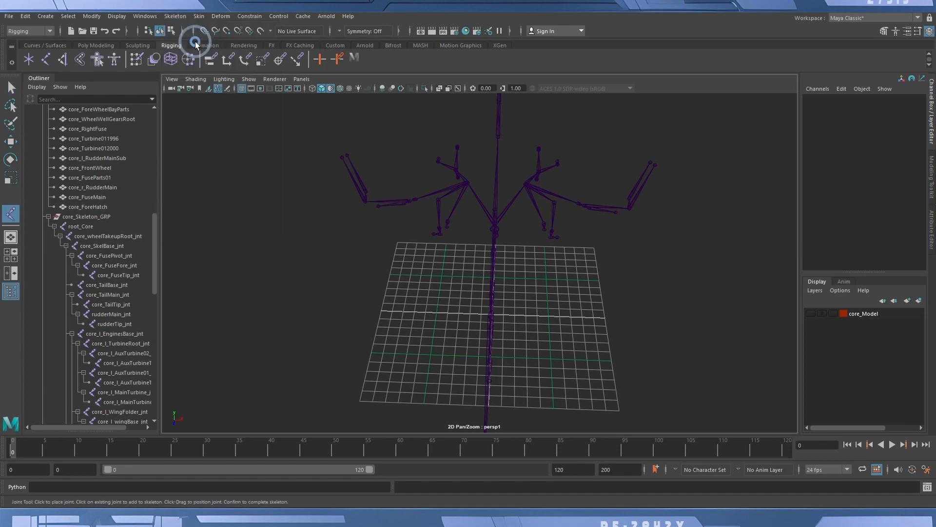
pyautogui.click(531, 323)
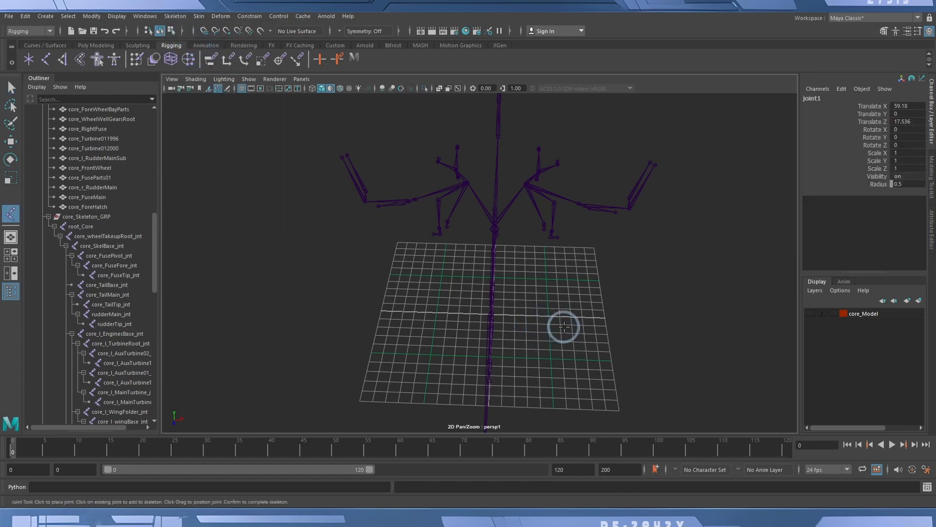
pyautogui.click(584, 324)
pyautogui.click(595, 325)
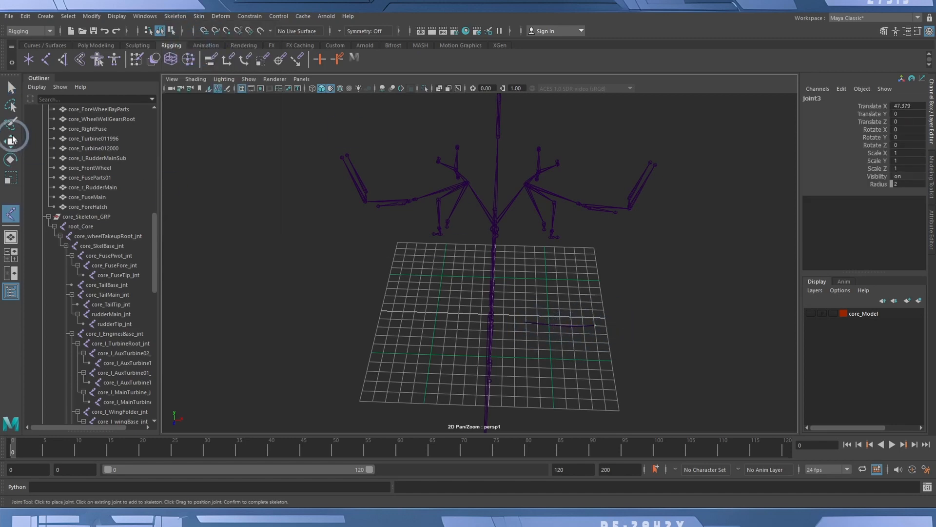
pyautogui.press('Return')
pyautogui.click(11, 88)
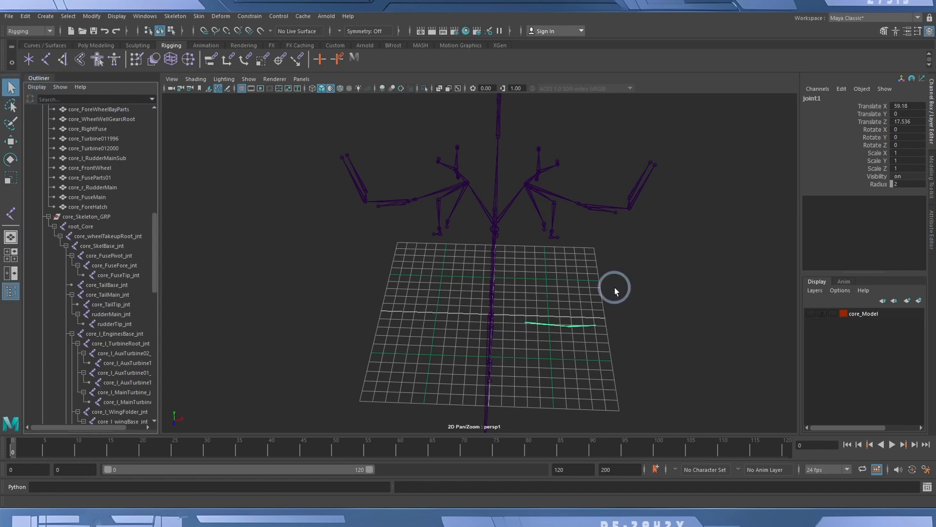
# Set the radius of all three joints in the new chain to 12
pyautogui.click(598, 327)
pyautogui.keyDown('shift'); pyautogui.click(561, 329); pyautogui.keyUp('shift')
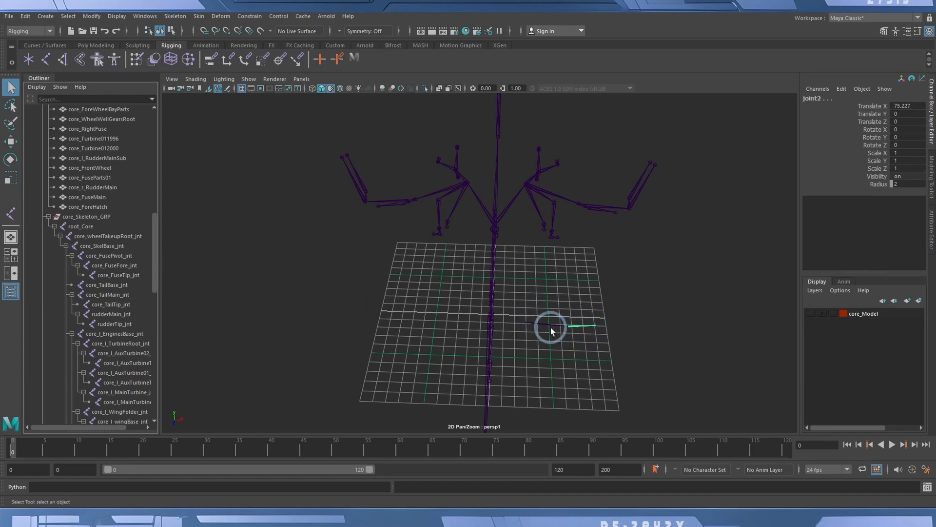
pyautogui.click(547, 324)
pyautogui.doubleClick(903, 185)
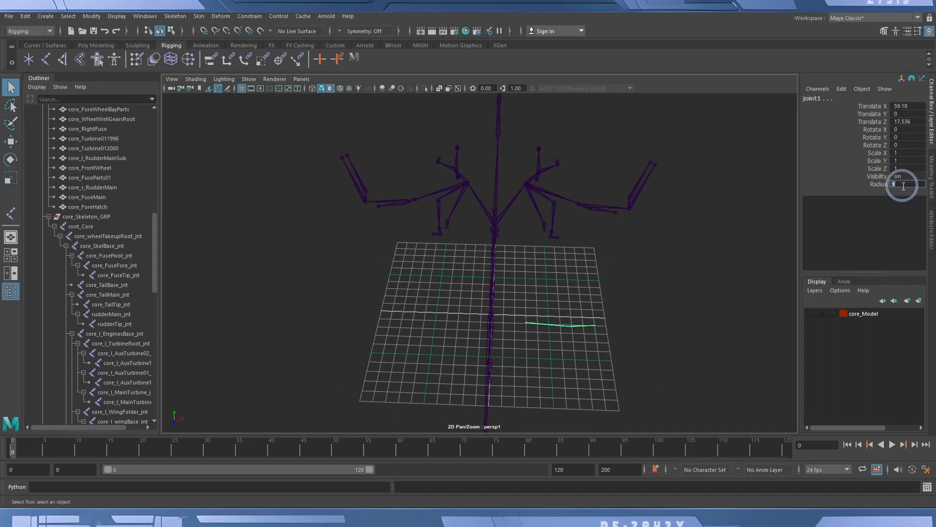
pyautogui.write('12')
pyautogui.press('Return')
# Expand the new joint chain in the hierarchy, rename its end joint core_TestTip_jnt and copy that name
pyautogui.click(595, 325)
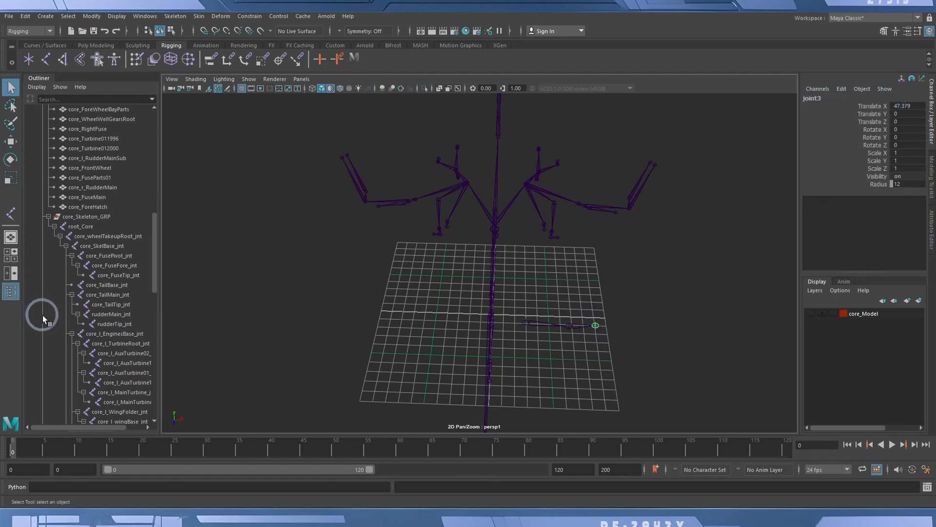
pyautogui.scroll(-15, 42, 315)
pyautogui.click(35, 392)
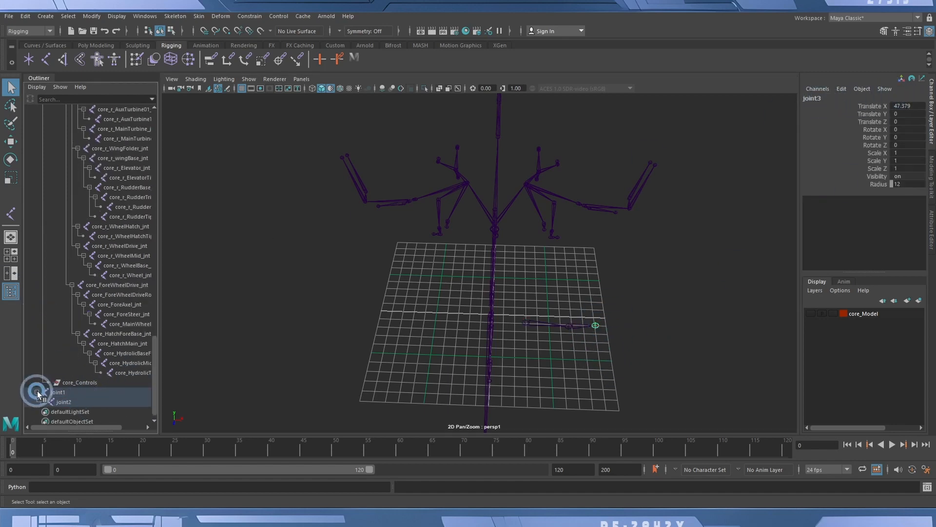
pyautogui.click(43, 402)
pyautogui.scroll(-1, 51, 402)
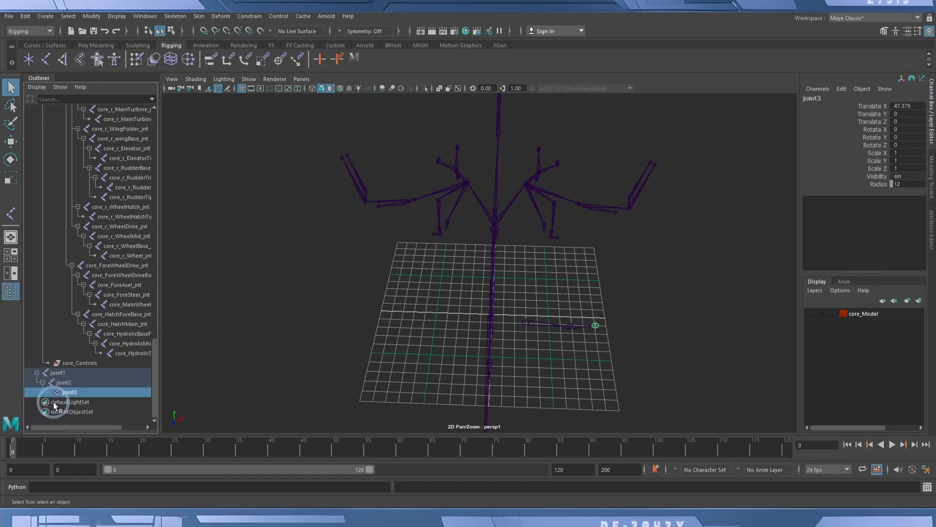
pyautogui.doubleClick(62, 393)
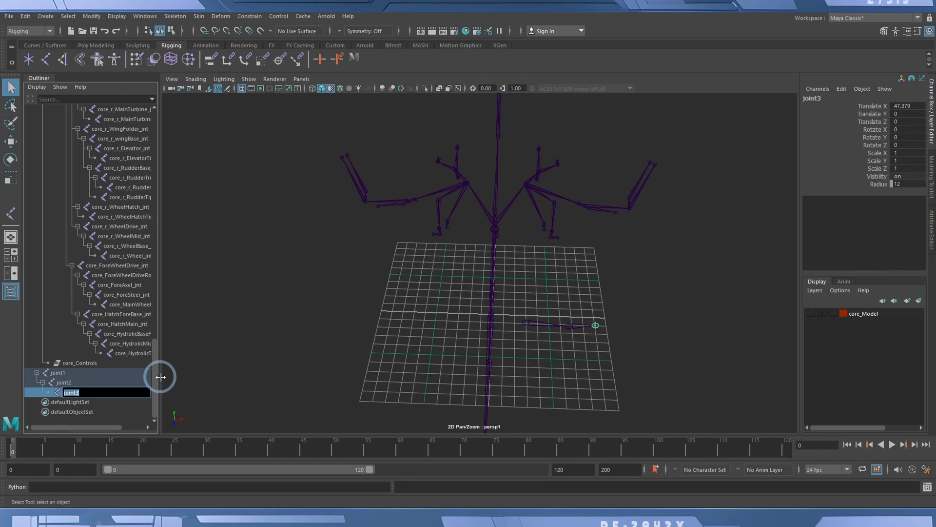
pyautogui.write('core_D')
pyautogui.press('BackSpace')
pyautogui.write('TestTip_jnt')
pyautogui.hotkey('shift', 'Home')
pyautogui.hotkey('ctrl', 'c')
pyautogui.press('Return')
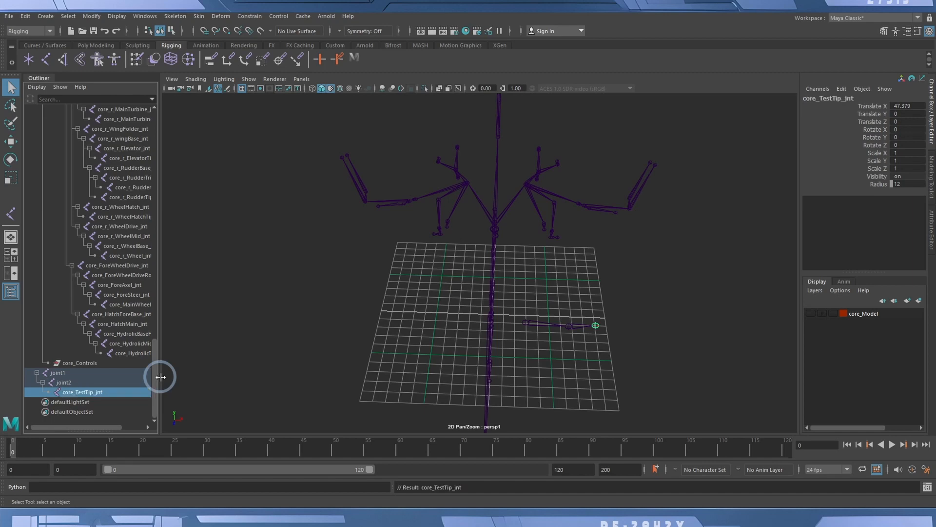
# Rename the middle joint of the new chain core_l_TestCore_jnt, reusing the copied name
pyautogui.doubleClick(68, 382)
pyautogui.hotkey('ctrl', 'v')
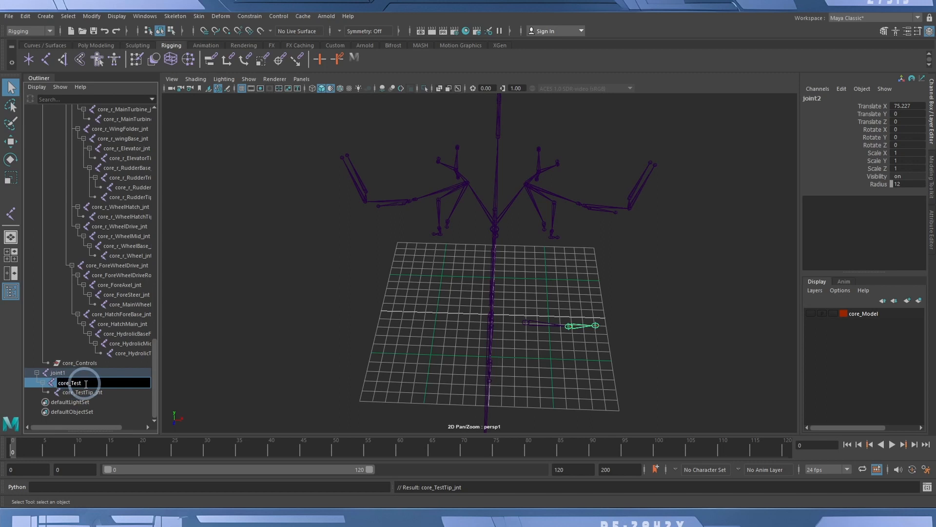
pyautogui.write('Core_jnt')
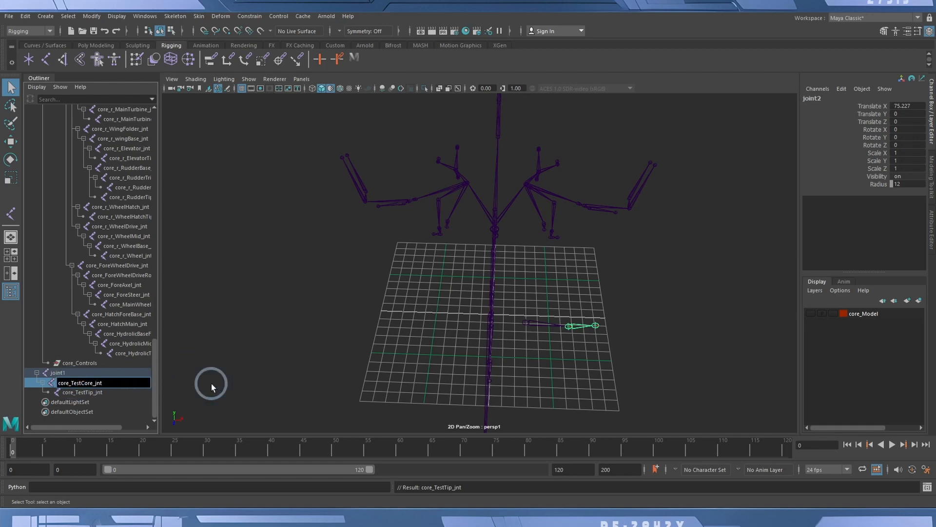
pyautogui.write('l_')
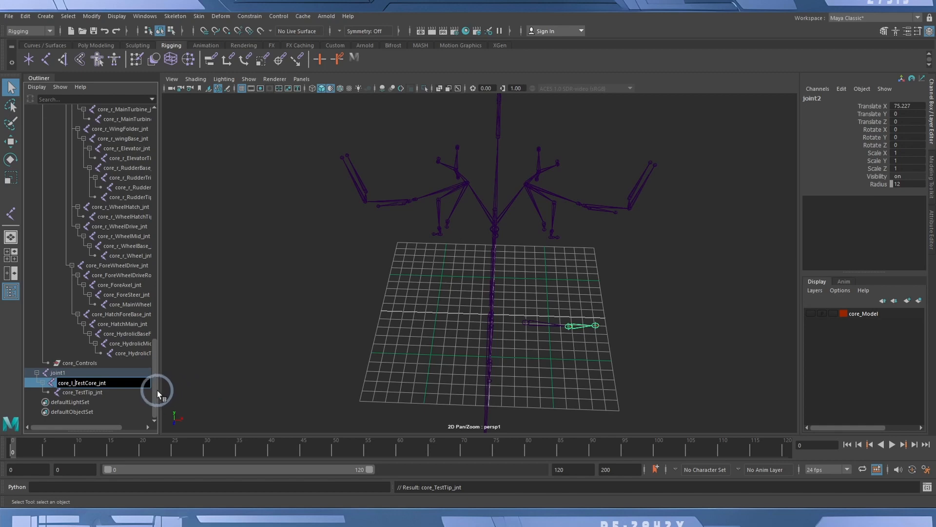
pyautogui.press('Return')
# Add the left-side prefix to the end joint's name so it reads core_l_TestTip_jnt
pyautogui.click(78, 392)
pyautogui.doubleClick(100, 393)
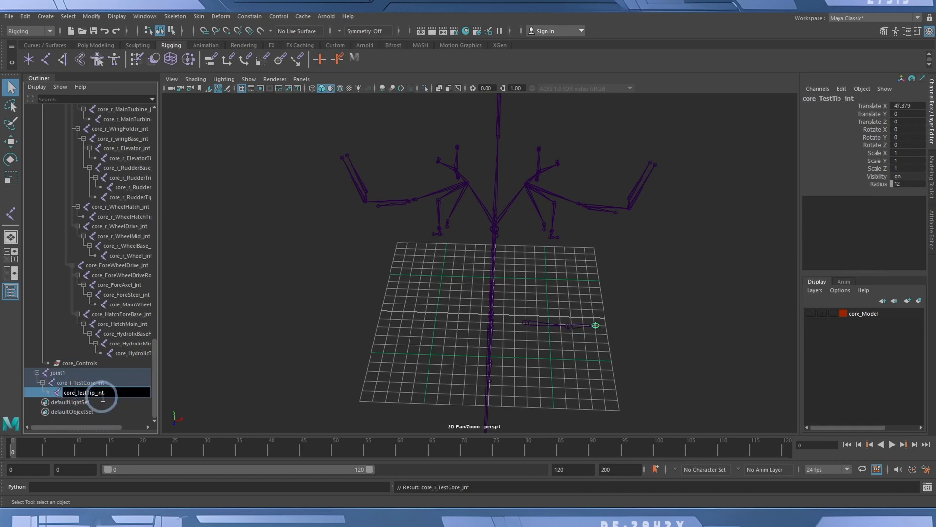
pyautogui.press('Right')
pyautogui.write('l')
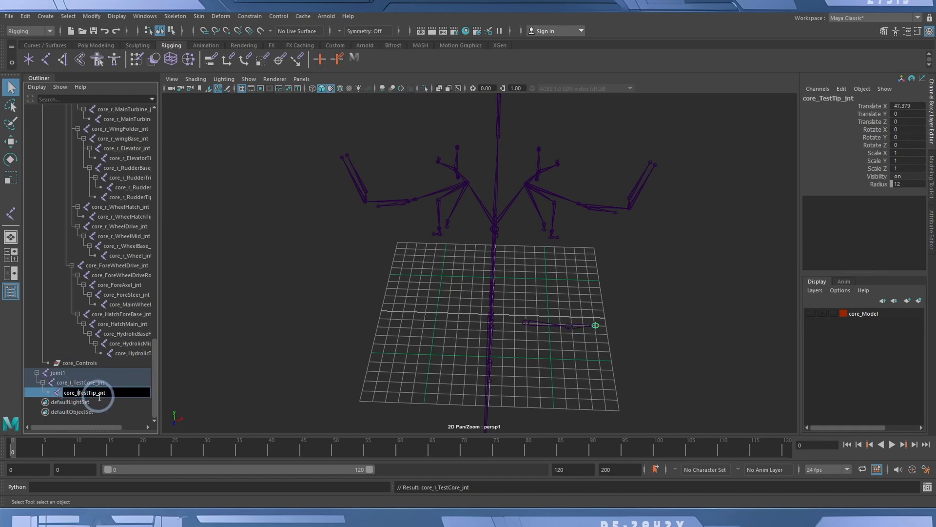
pyautogui.write('_')
pyautogui.press('Return')
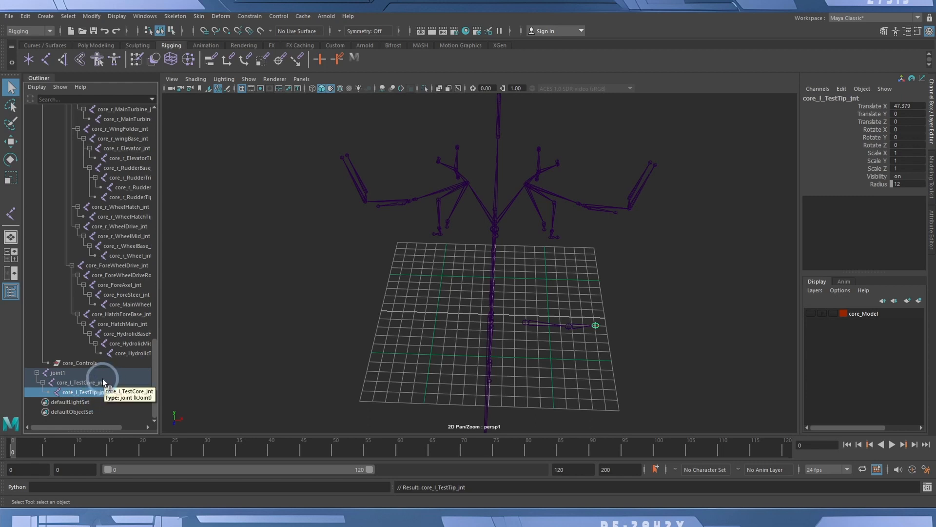
# Rename the first joint of the new chain core_l_TestMain_jnt
pyautogui.doubleClick(72, 374)
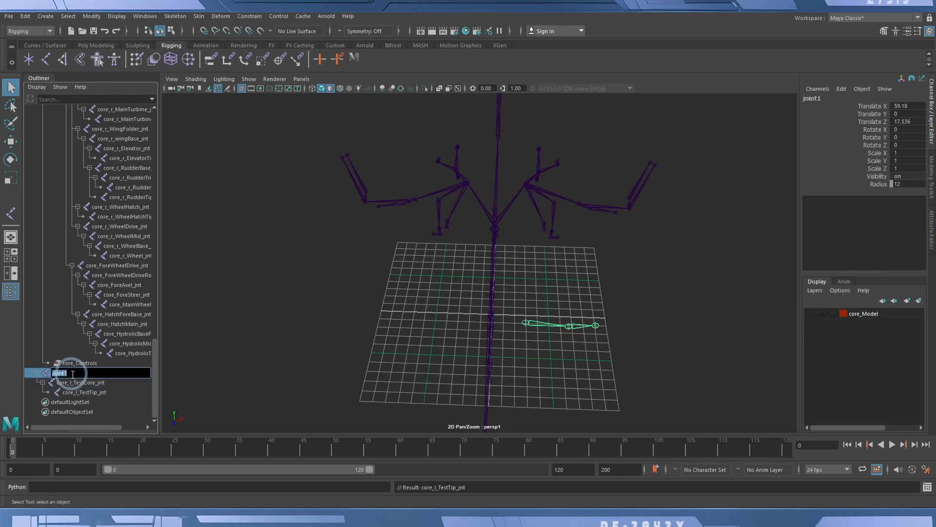
pyautogui.write('core_Test')
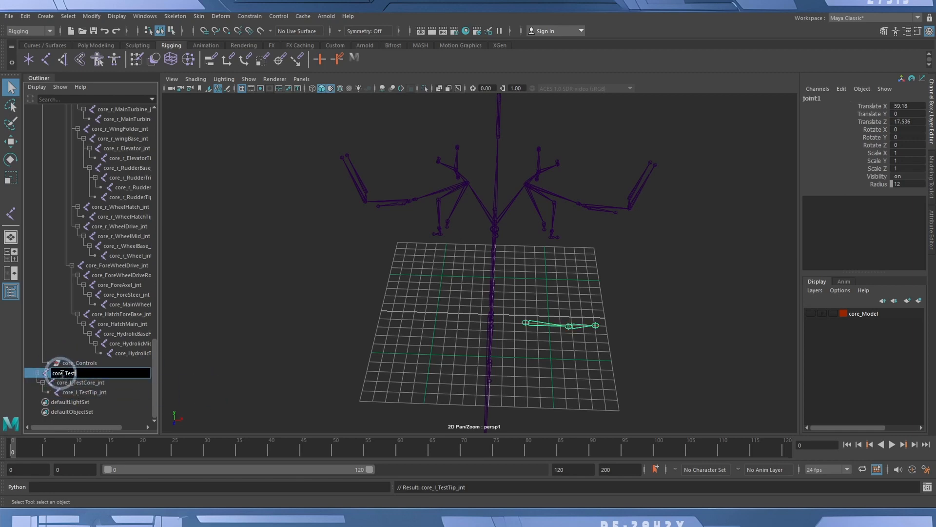
pyautogui.press('Left')
pyautogui.press('Left')
pyautogui.press('Left')
pyautogui.press('Left')
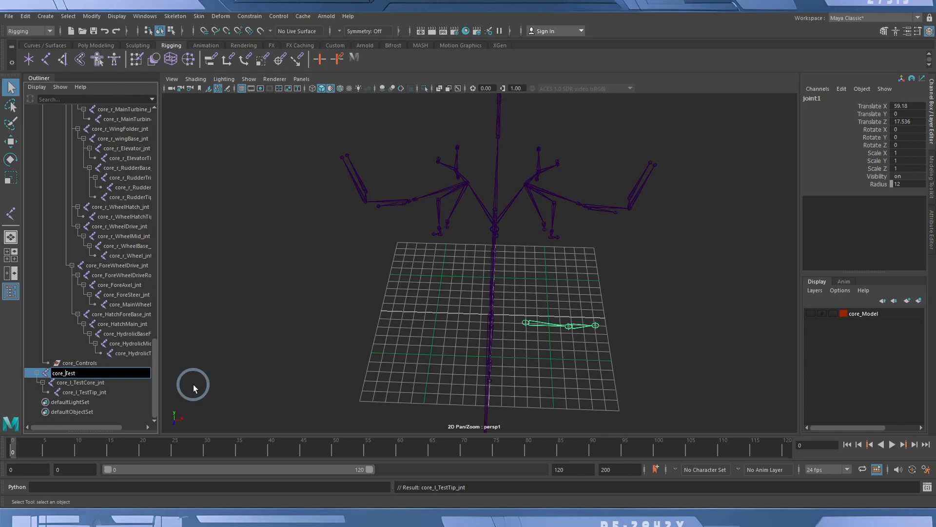
pyautogui.write('l_')
pyautogui.click(105, 371)
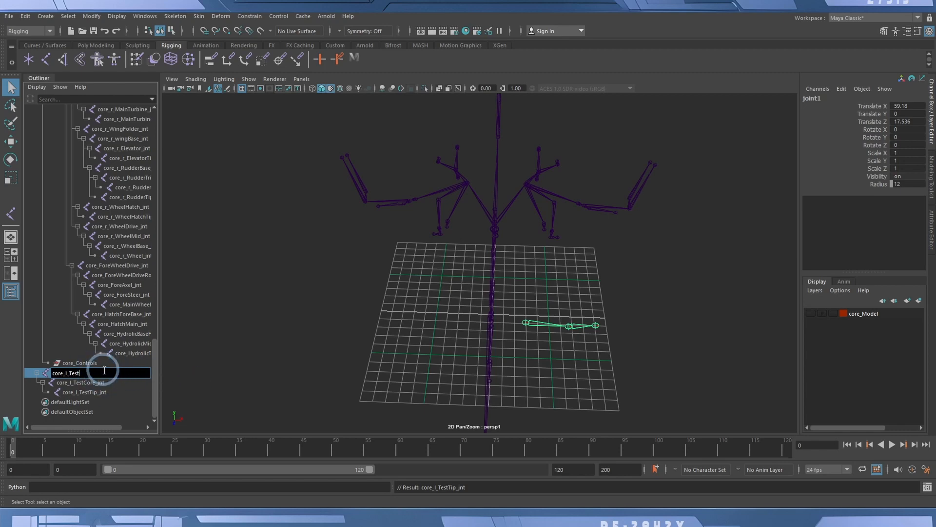
pyautogui.write('Main_jnt')
pyautogui.press('Return')
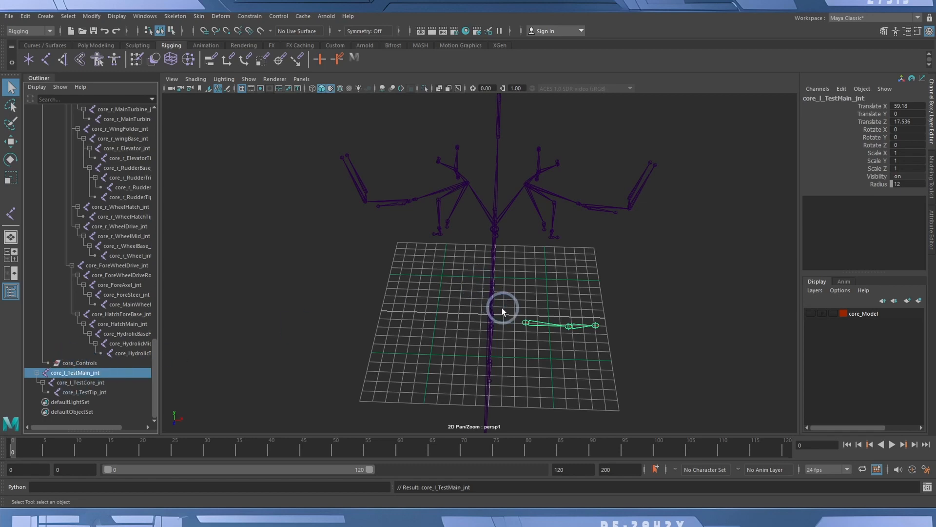
# Parent core_l_TestMain_jnt under core_FusePivot_jnt to attach the test chain to the fighter's skeleton
pyautogui.keyDown('alt'); pyautogui.moveTo(502, 309); pyautogui.dragTo(418, 298); pyautogui.keyUp('alt')
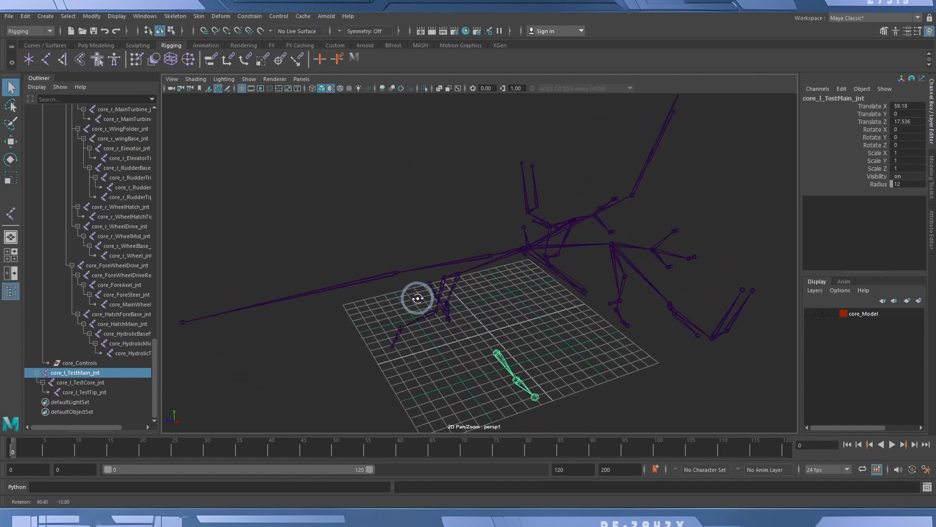
pyautogui.click(484, 257)
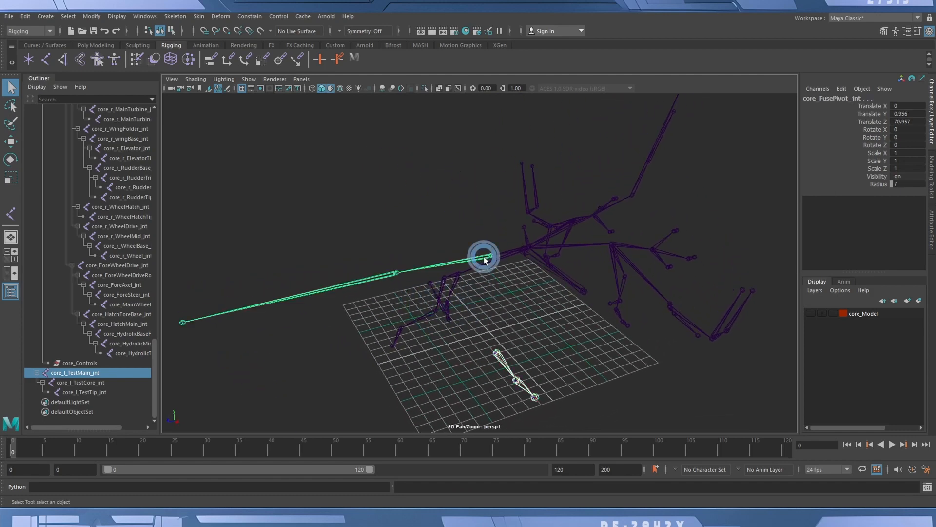
pyautogui.press('p')
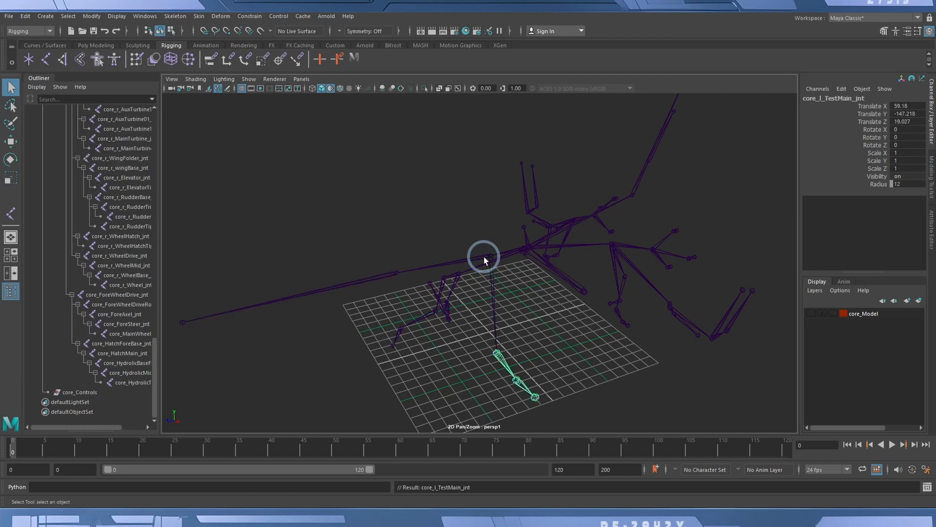
pyautogui.keyDown('alt'); pyautogui.moveTo(522, 322); pyautogui.dragTo(548, 316); pyautogui.keyUp('alt')
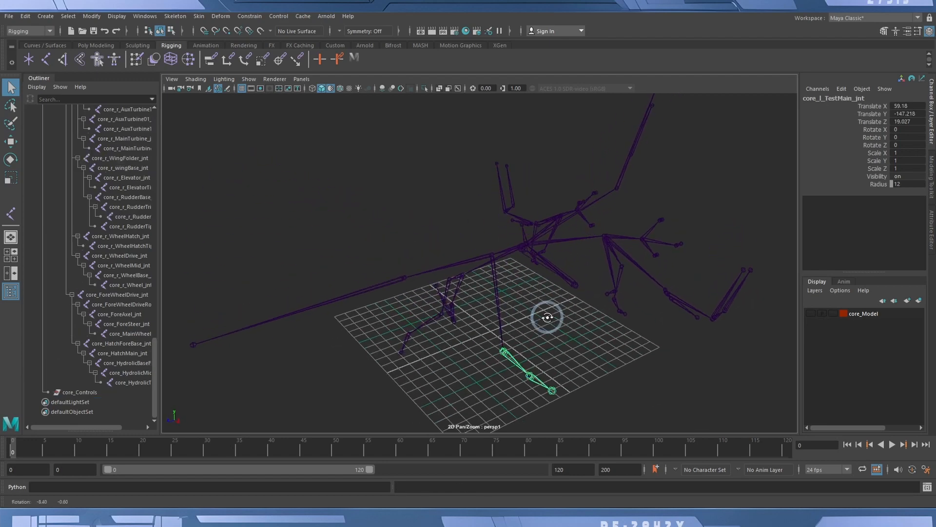
pyautogui.keyDown('alt'); pyautogui.moveTo(550, 326); pyautogui.dragTo(547, 305, button='middle'); pyautogui.keyUp('alt')
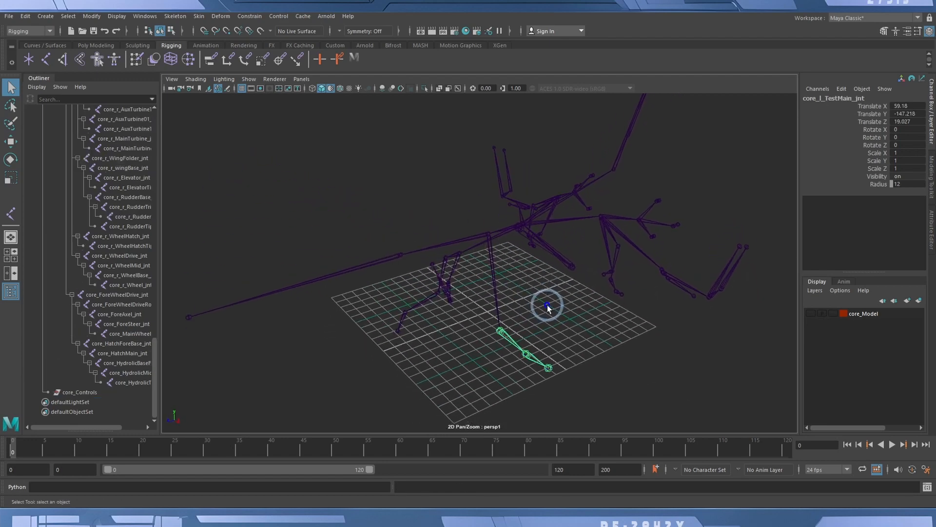
# Select core_Skeleton_GRP in the hierarchy and create a new display layer containing it
pyautogui.click(489, 235)
pyautogui.click(527, 235)
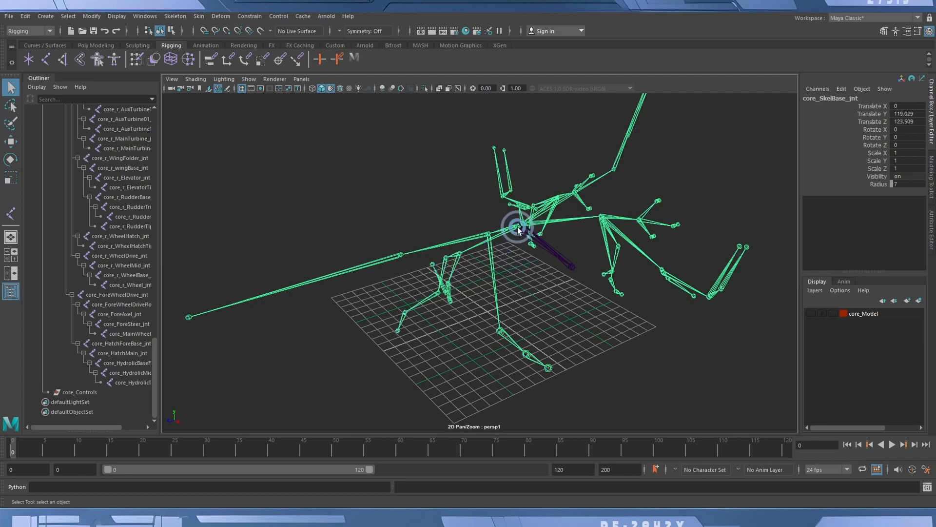
pyautogui.keyDown('alt'); pyautogui.moveTo(512, 226); pyautogui.dragTo(594, 285); pyautogui.keyUp('alt')
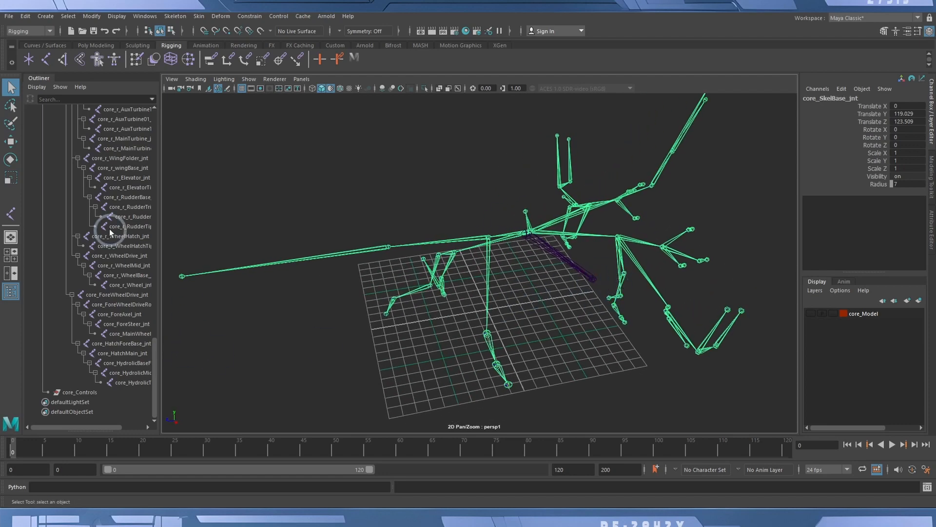
pyautogui.scroll(15, 108, 230)
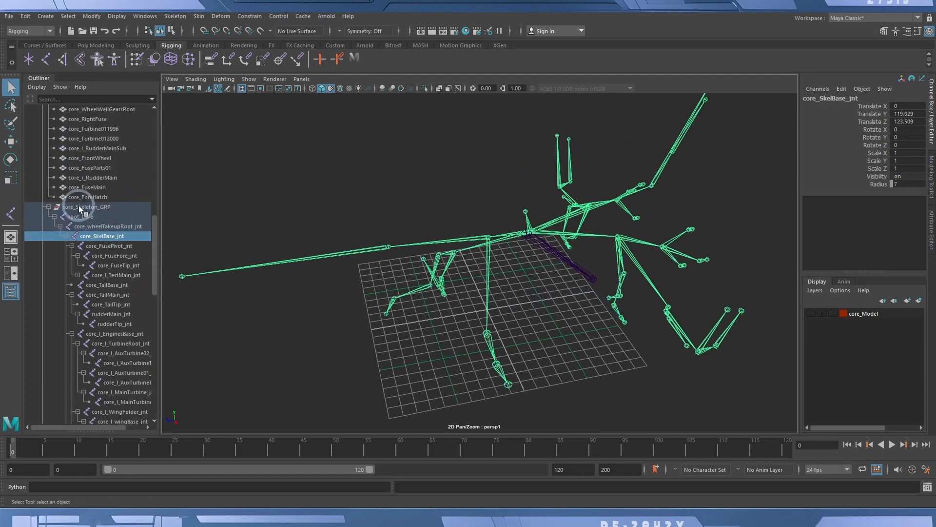
pyautogui.click(78, 207)
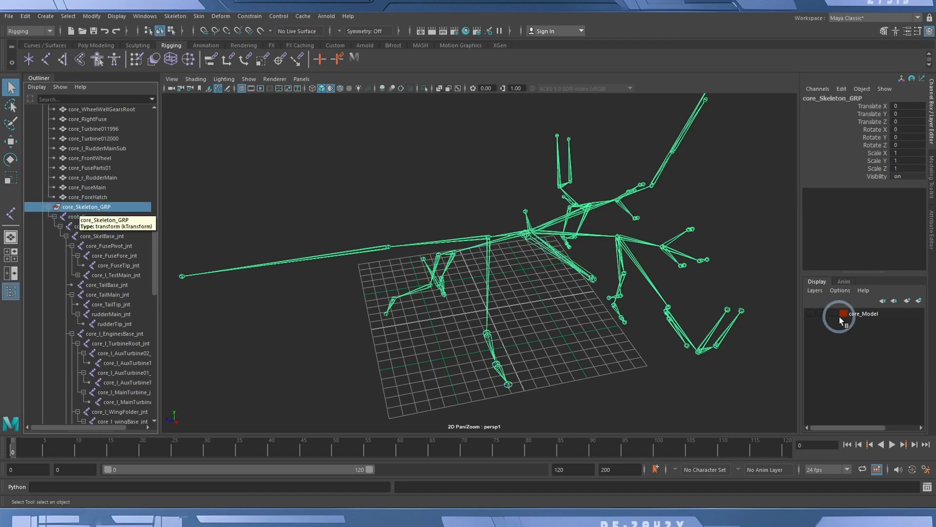
pyautogui.click(921, 301)
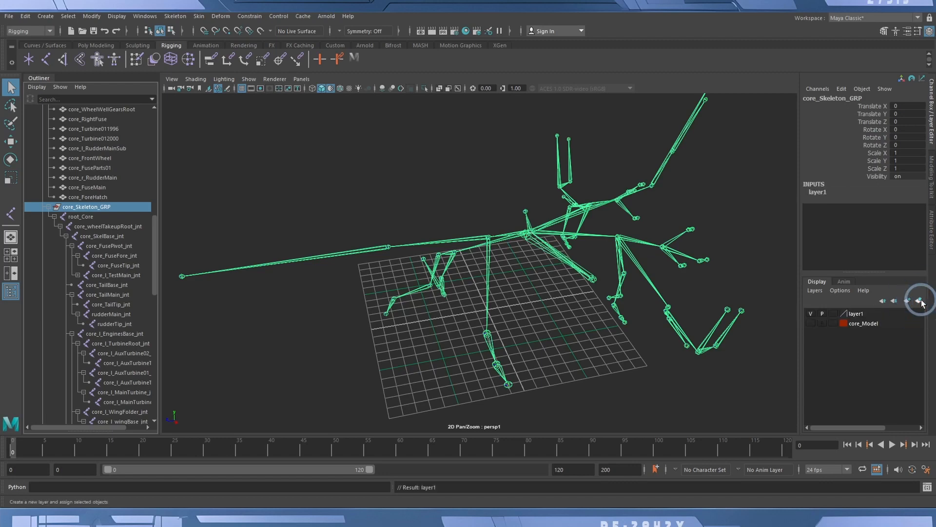
# Rename the new display layer core_Joints, assign it the bright red colour and save the layer settings
pyautogui.doubleClick(852, 315)
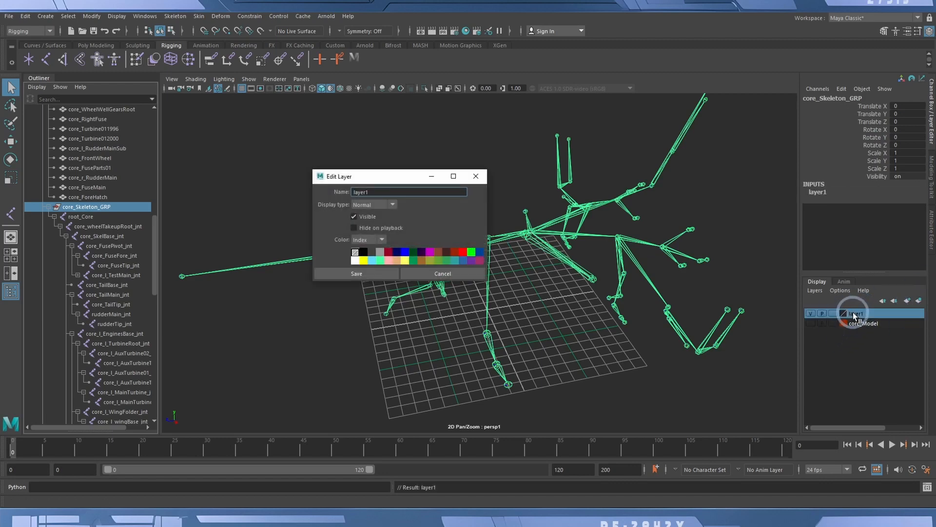
pyautogui.moveTo(390, 196); pyautogui.dragTo(346, 188)
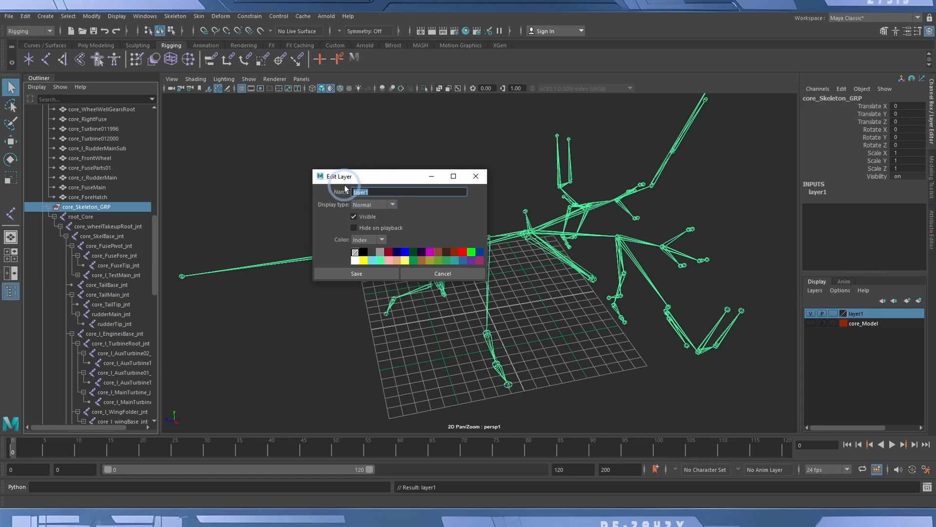
pyautogui.write('core_Joints')
pyautogui.press('Return')
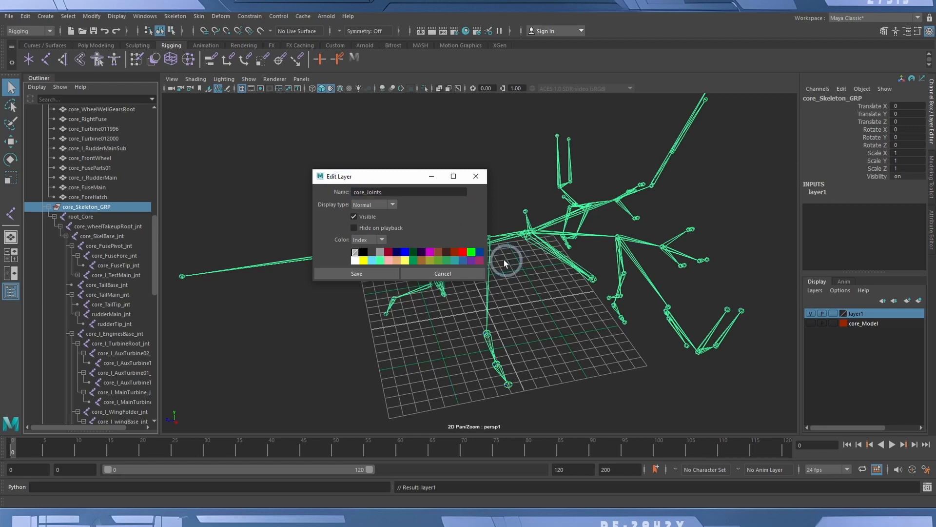
pyautogui.click(463, 251)
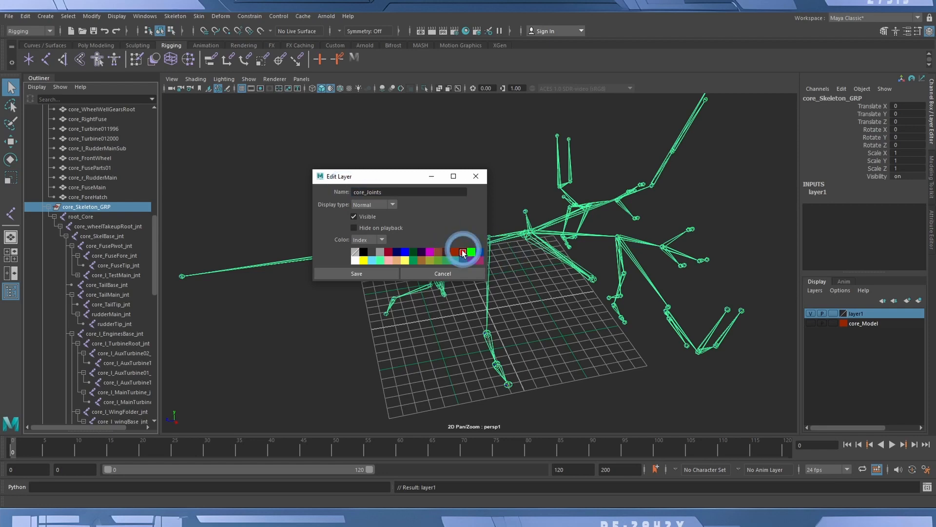
pyautogui.click(388, 274)
pyautogui.click(490, 190)
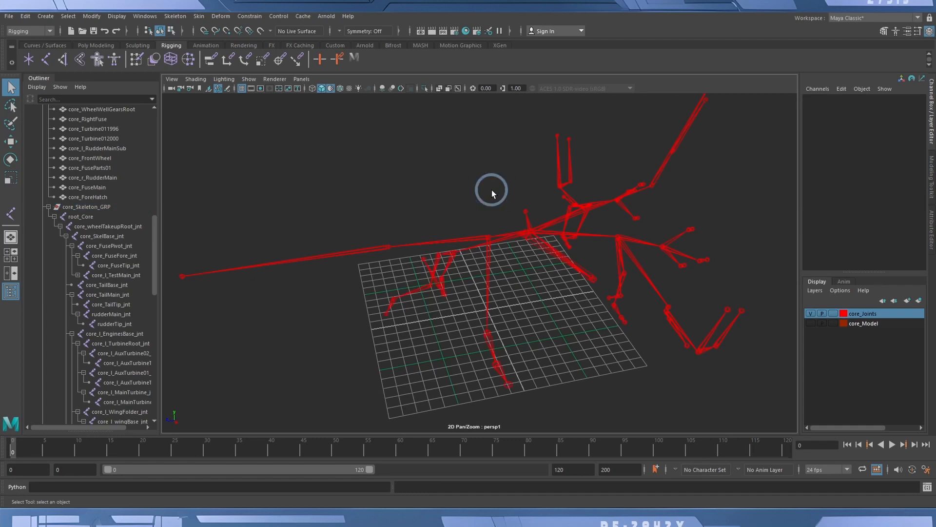
# Select core_l_TestMain_jnt, open the Mirror Joints options for it and reset them to their default settings
pyautogui.keyDown('alt'); pyautogui.moveTo(490, 190); pyautogui.dragTo(516, 241); pyautogui.keyUp('alt')
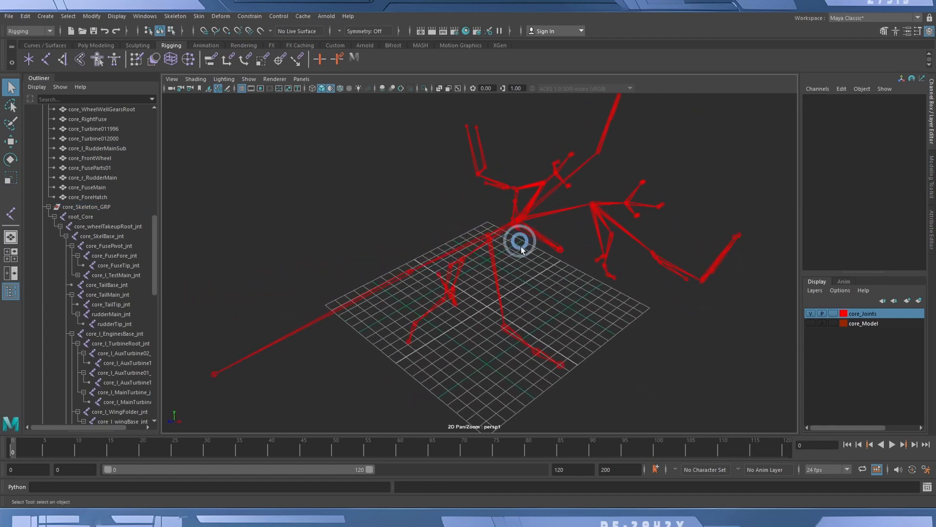
pyautogui.click(510, 333)
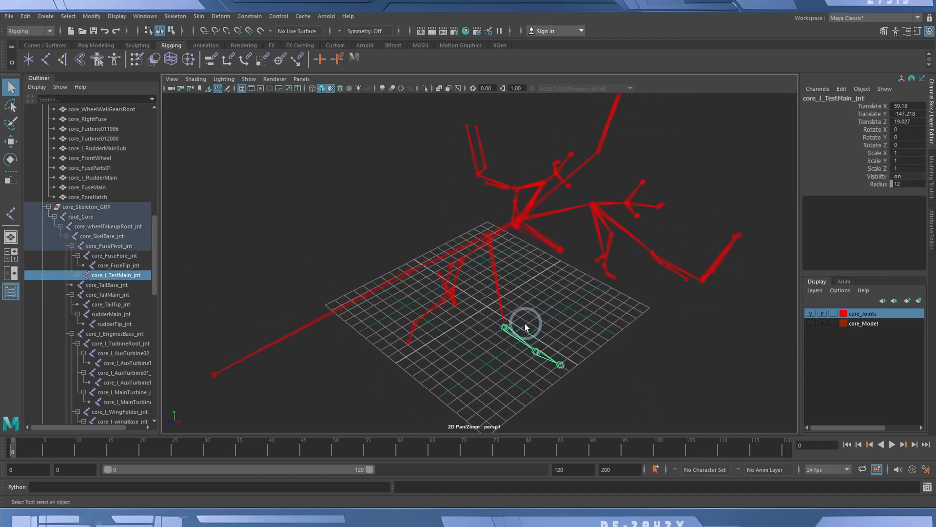
pyautogui.keyDown('alt'); pyautogui.moveTo(525, 323); pyautogui.dragTo(546, 297); pyautogui.keyUp('alt')
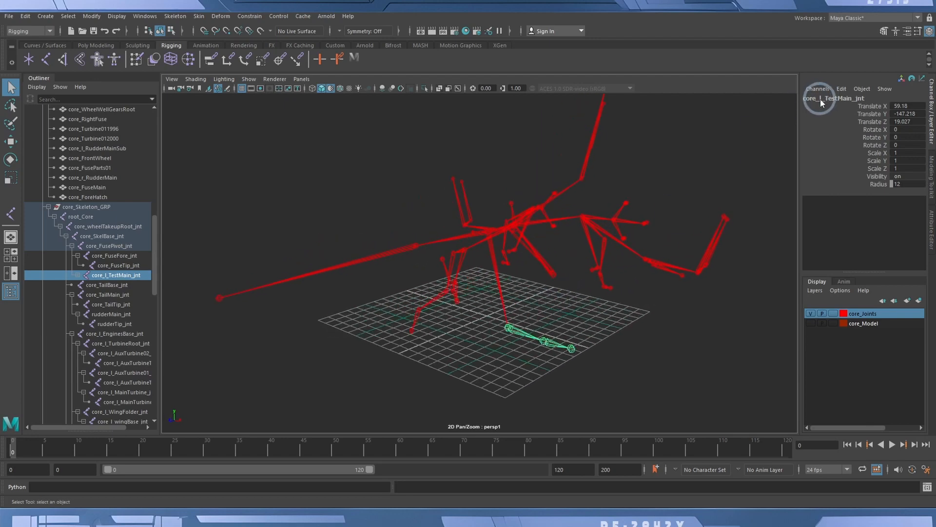
pyautogui.keyDown('alt'); pyautogui.moveTo(592, 291); pyautogui.dragTo(563, 306); pyautogui.keyUp('alt')
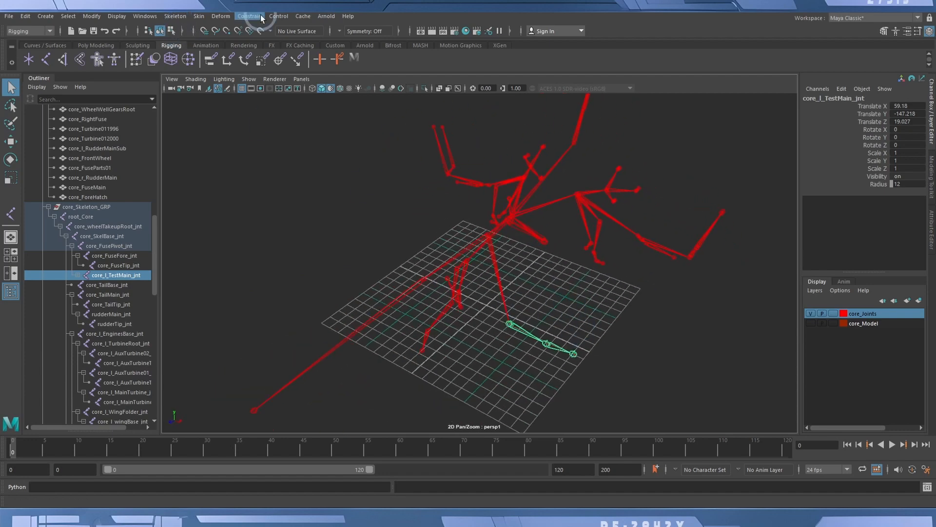
pyautogui.click(175, 16)
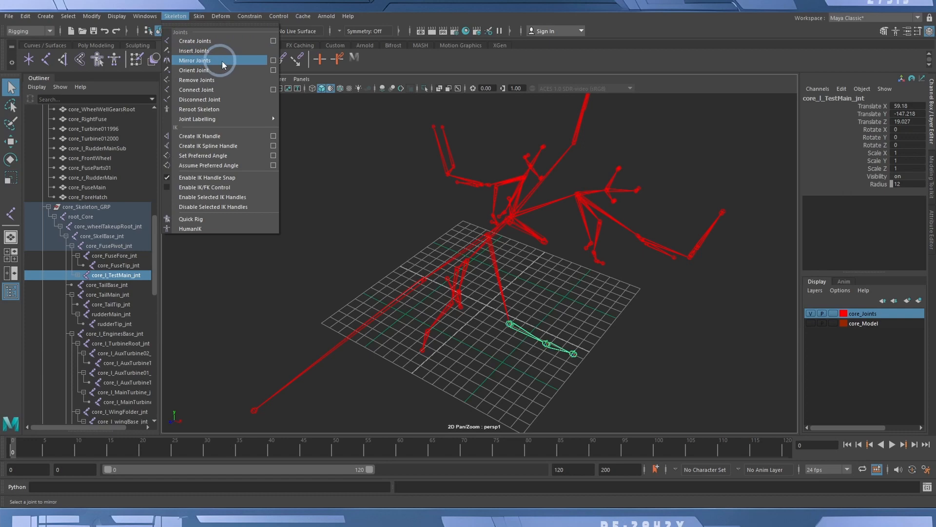
pyautogui.click(274, 62)
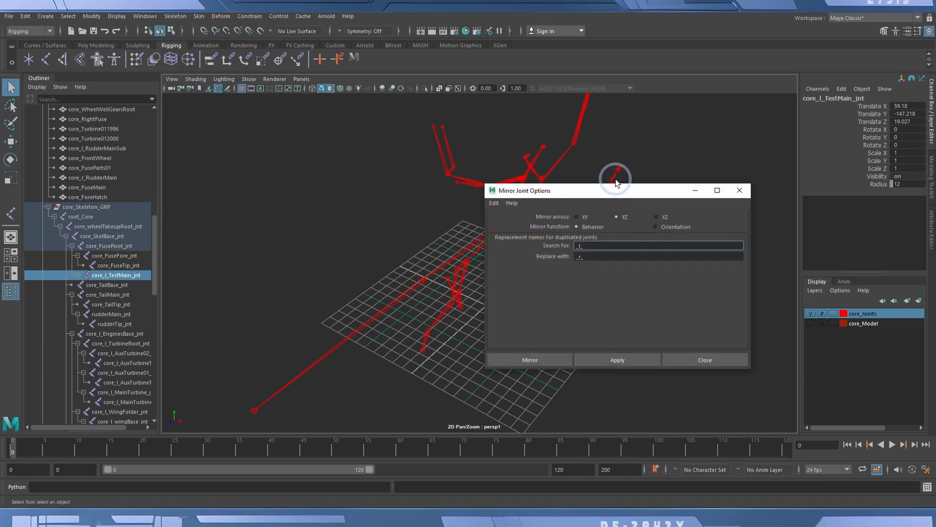
pyautogui.moveTo(589, 192); pyautogui.dragTo(657, 128)
pyautogui.moveTo(674, 181); pyautogui.dragTo(635, 184)
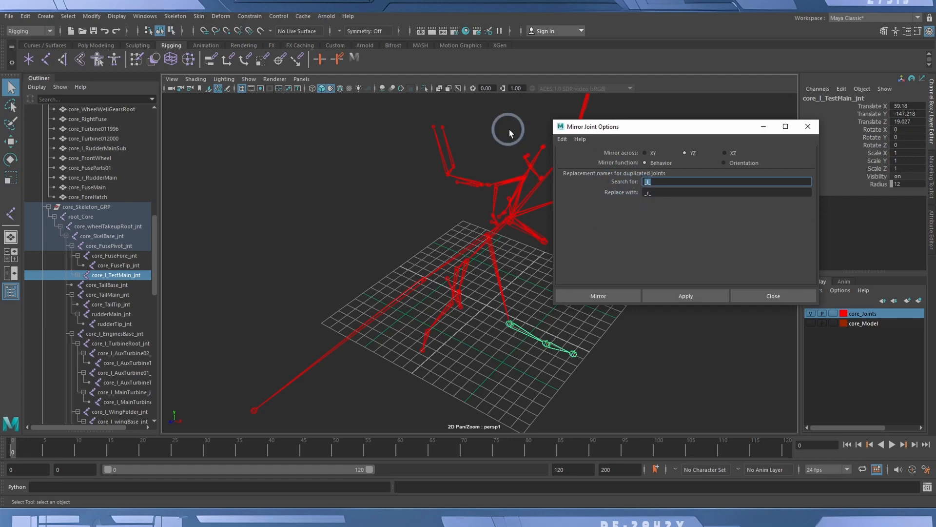
pyautogui.click(562, 139)
pyautogui.click(573, 157)
pyautogui.click(685, 154)
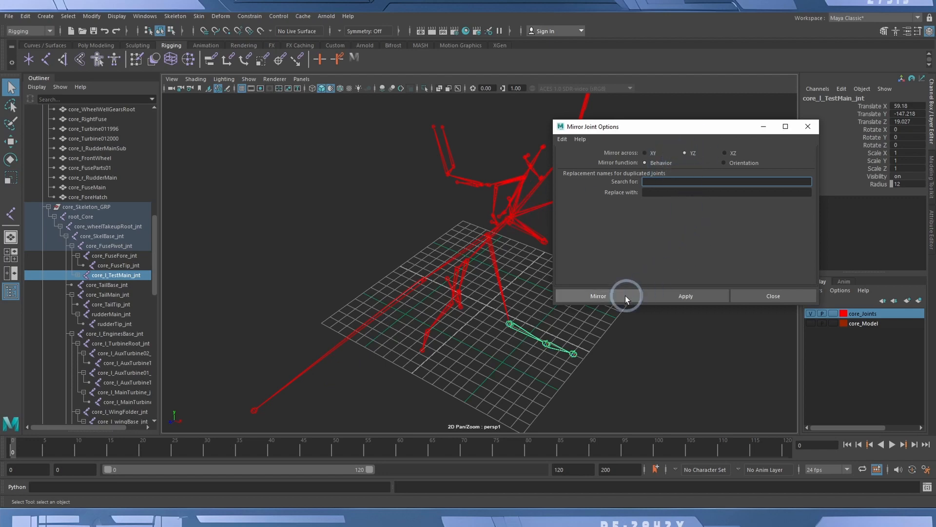
# Mirror the test chain across YZ with the Behavior function, replacing _l_ with _r_ in the duplicated joint names
pyautogui.click(666, 183)
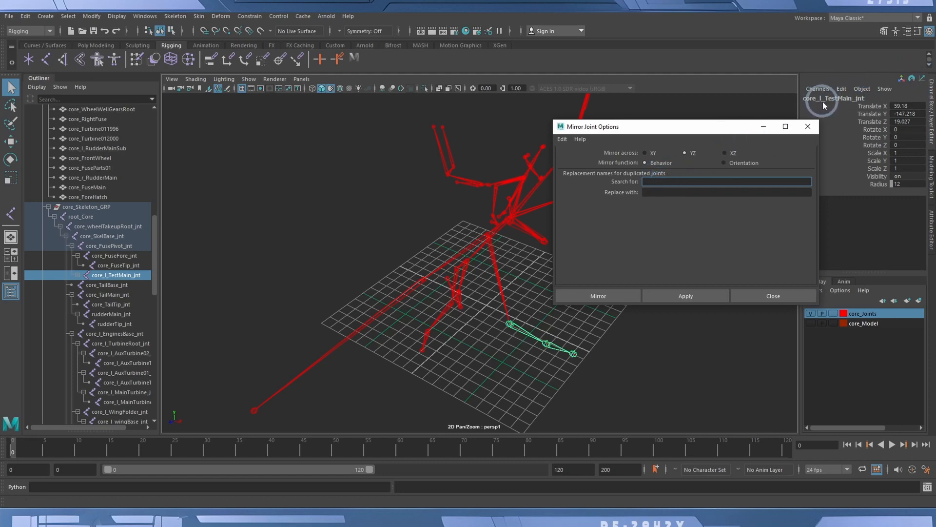
pyautogui.click(678, 181)
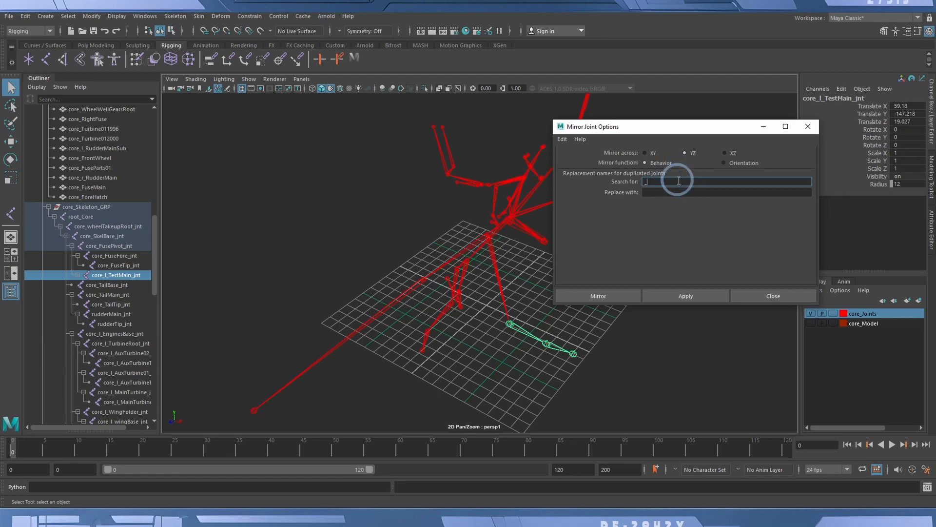
pyautogui.write('_l_')
pyautogui.press('Tab')
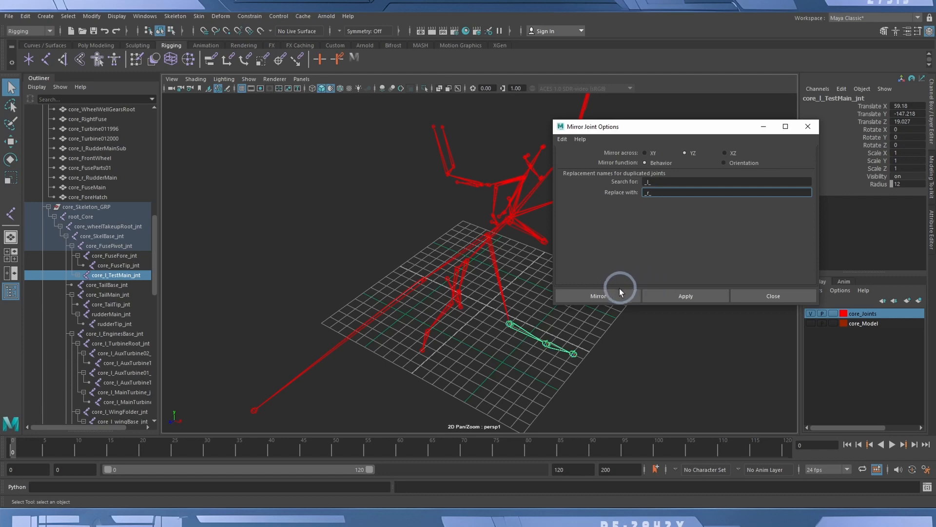
pyautogui.click(606, 294)
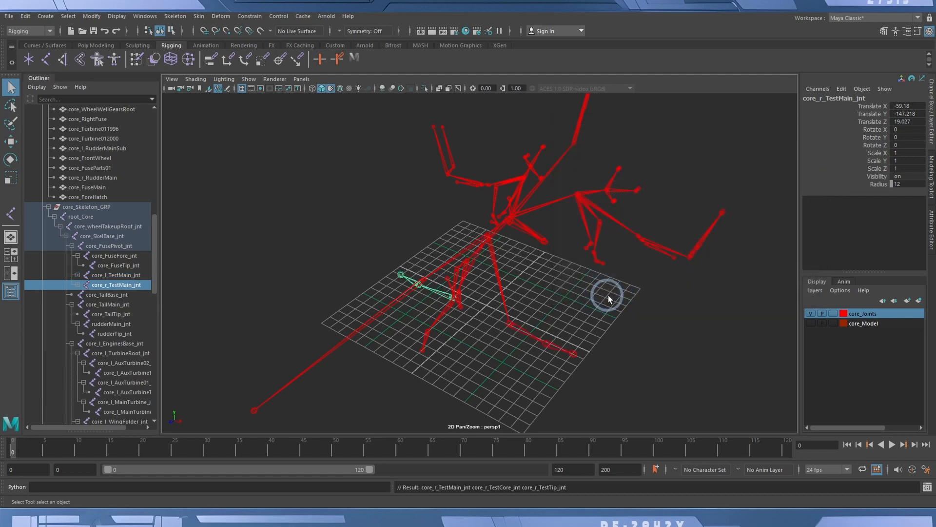
# Examine the names and placement of the mirrored main, core and tip joints opposite the original test chain
pyautogui.keyDown('alt'); pyautogui.moveTo(589, 306); pyautogui.dragTo(654, 303); pyautogui.keyUp('alt')
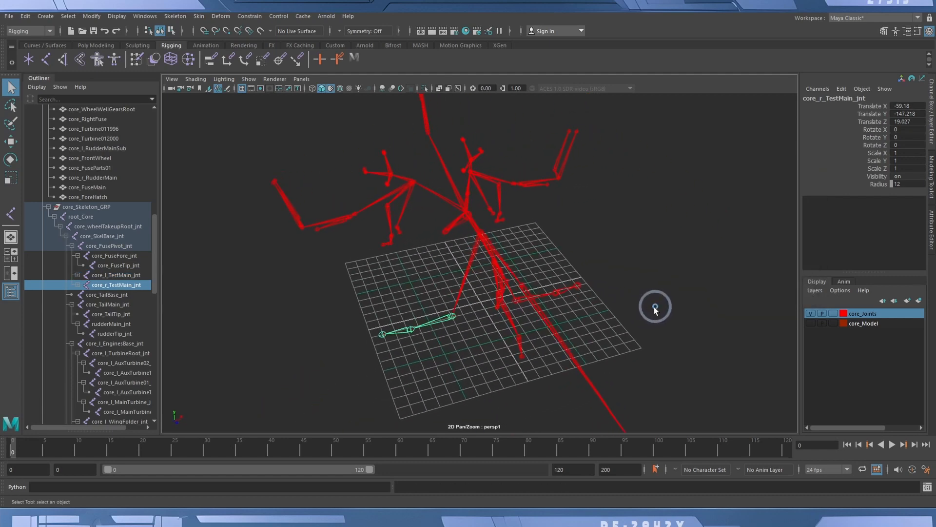
pyautogui.click(415, 323)
pyautogui.click(817, 102)
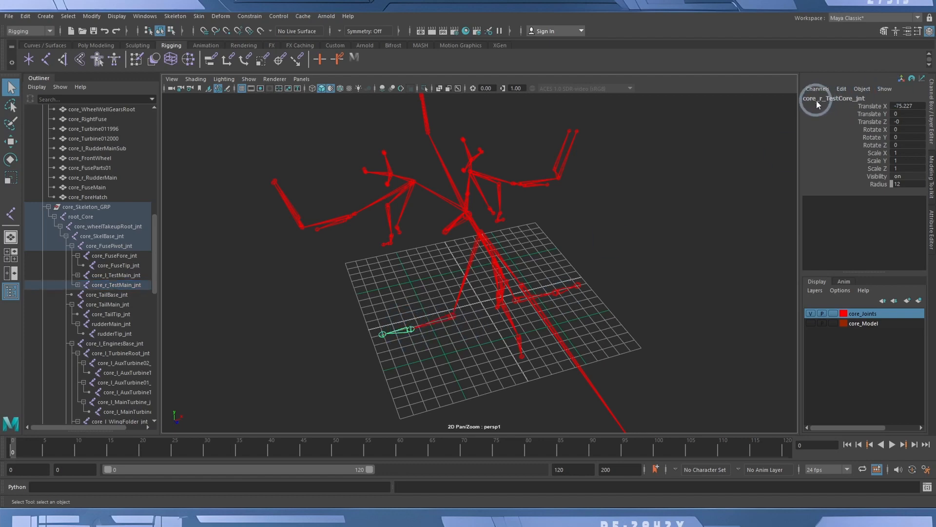
pyautogui.click(445, 315)
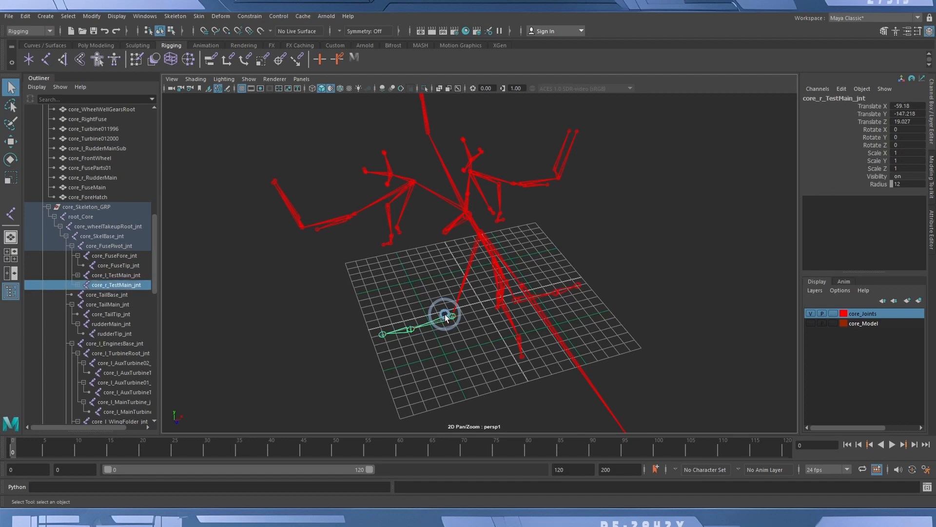
pyautogui.click(382, 335)
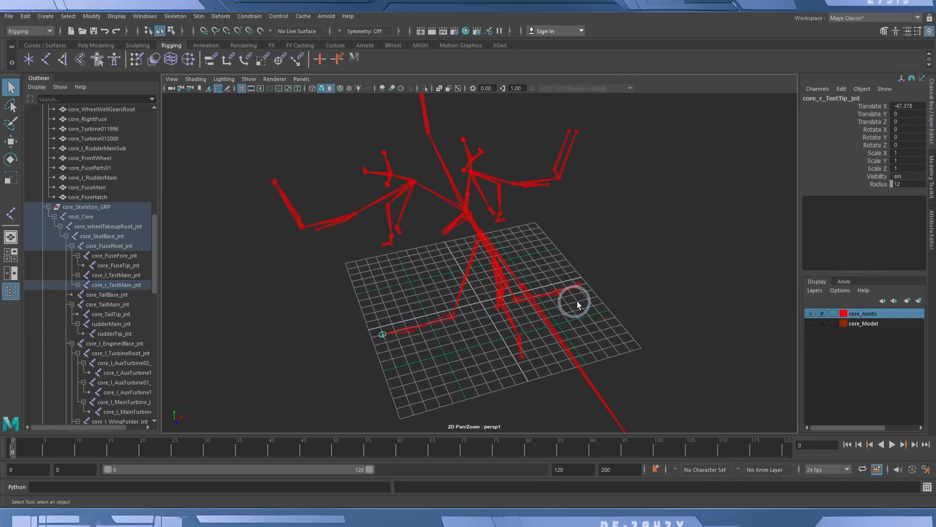
pyautogui.keyDown('alt'); pyautogui.moveTo(630, 285); pyautogui.dragTo(552, 284); pyautogui.keyUp('alt')
pyautogui.keyDown('alt'); pyautogui.moveTo(545, 279); pyautogui.dragTo(623, 319); pyautogui.keyUp('alt')
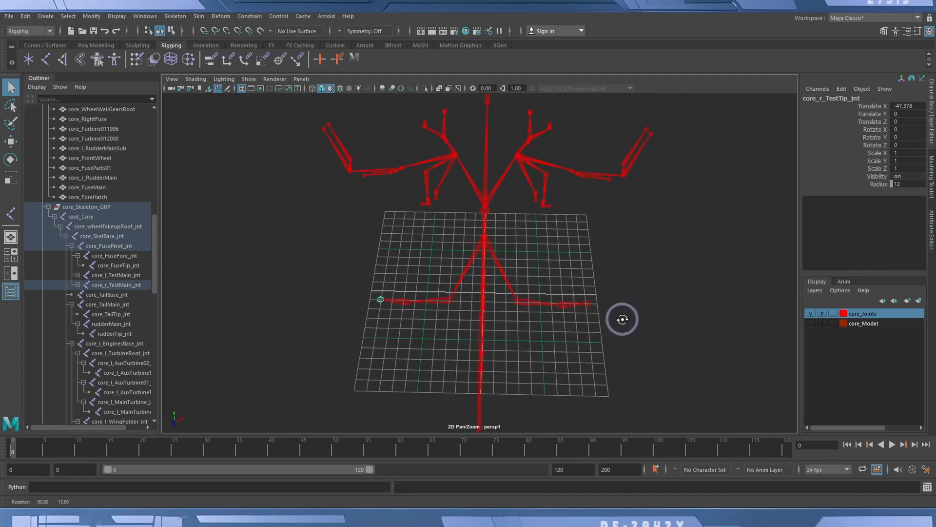
# Delete both test chains, core_l_TestMain_jnt and core_r_TestMain_jnt, from the fighter's skeleton
pyautogui.click(436, 301)
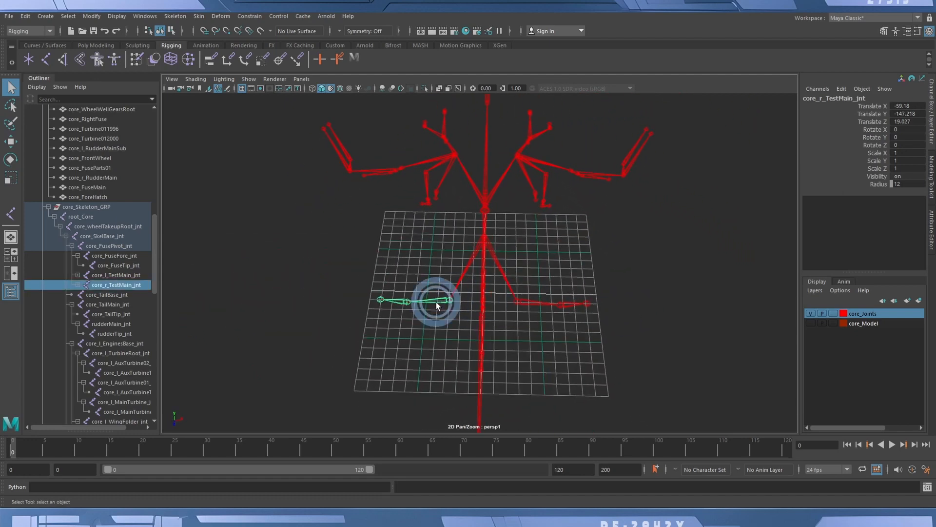
pyautogui.keyDown('shift'); pyautogui.click(531, 303); pyautogui.keyUp('shift')
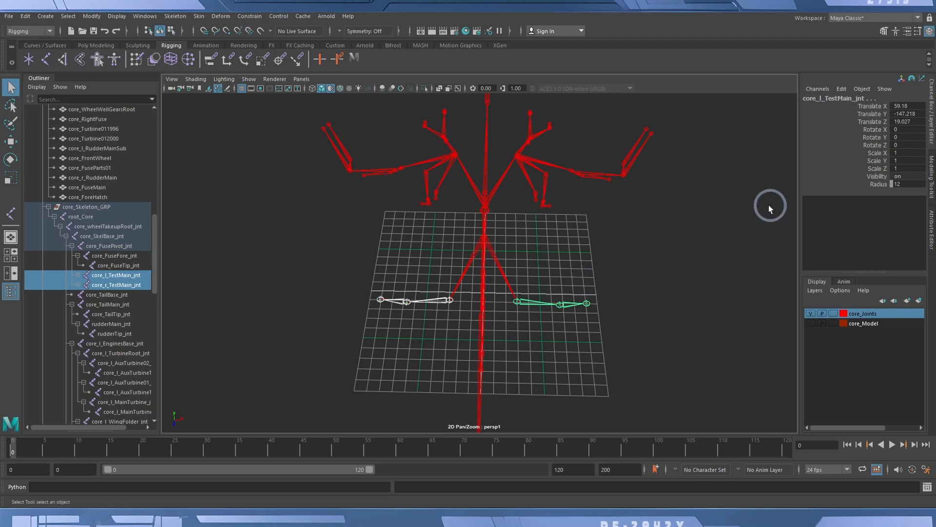
pyautogui.keyDown('alt'); pyautogui.moveTo(663, 267); pyautogui.dragTo(637, 298); pyautogui.keyUp('alt')
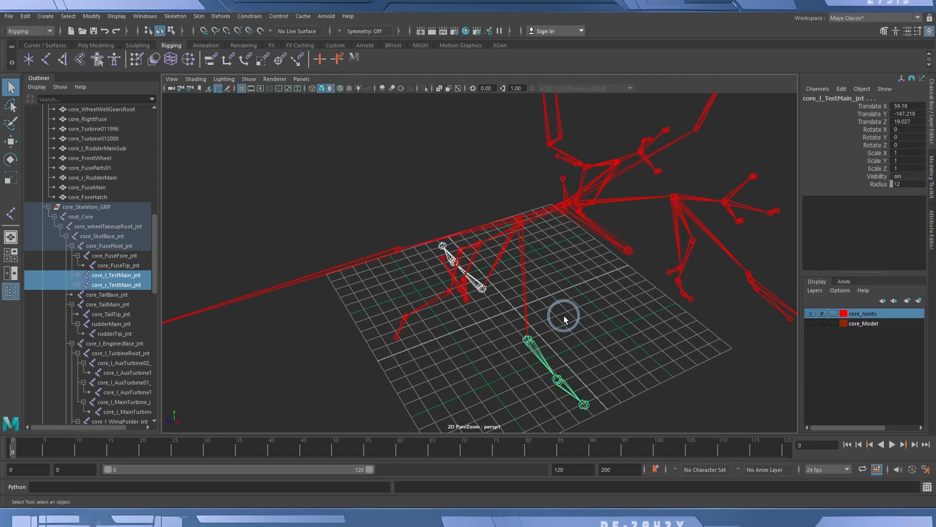
pyautogui.press('Delete')
# Collapse core_Skeleton_GRP and core_model_GRP in the hierarchy and select the core_Controls group
pyautogui.scroll(3, 104, 349)
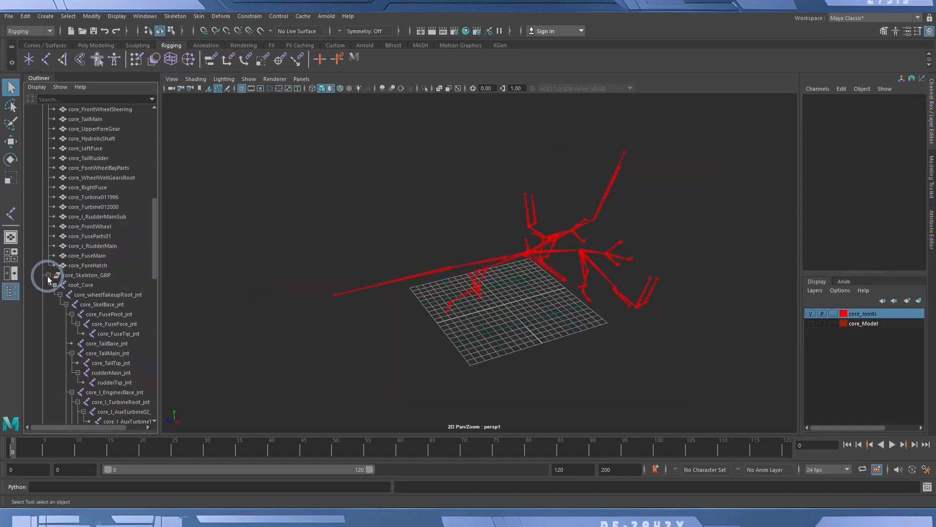
pyautogui.click(48, 275)
pyautogui.scroll(8, 115, 318)
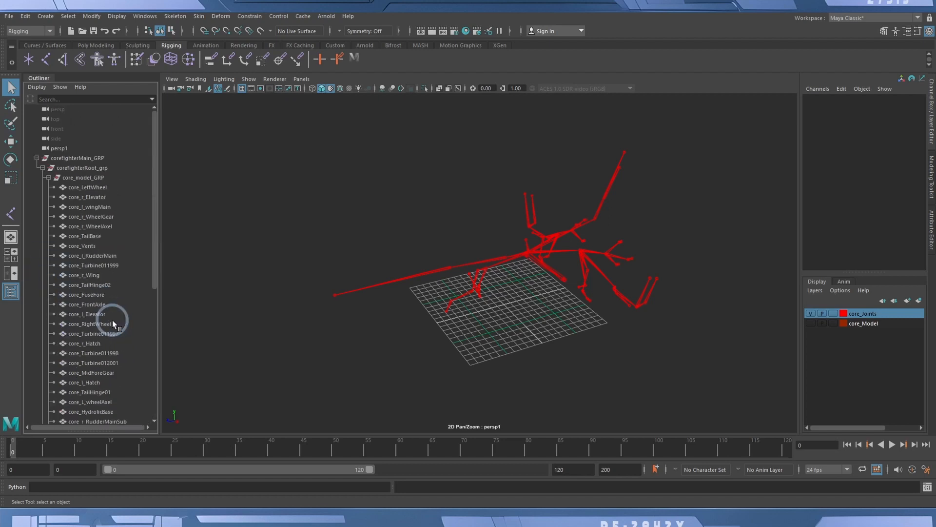
pyautogui.click(47, 176)
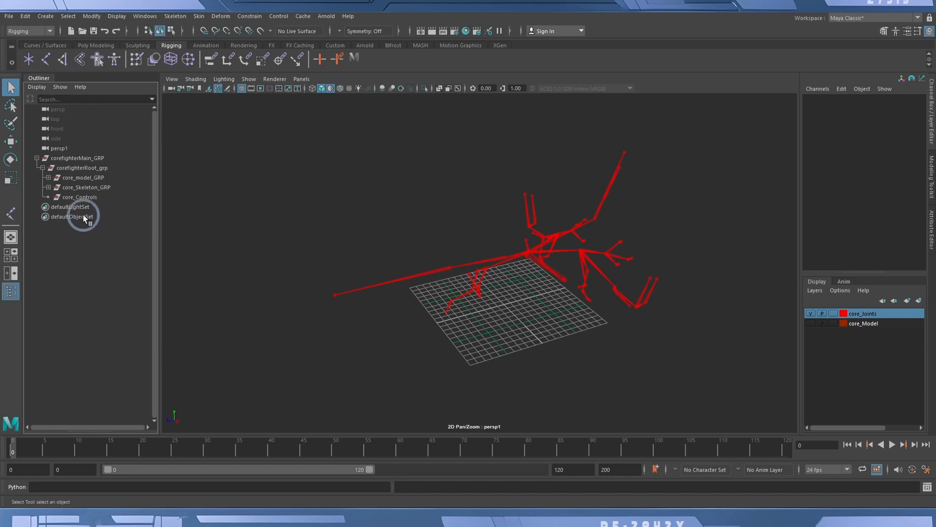
pyautogui.click(78, 198)
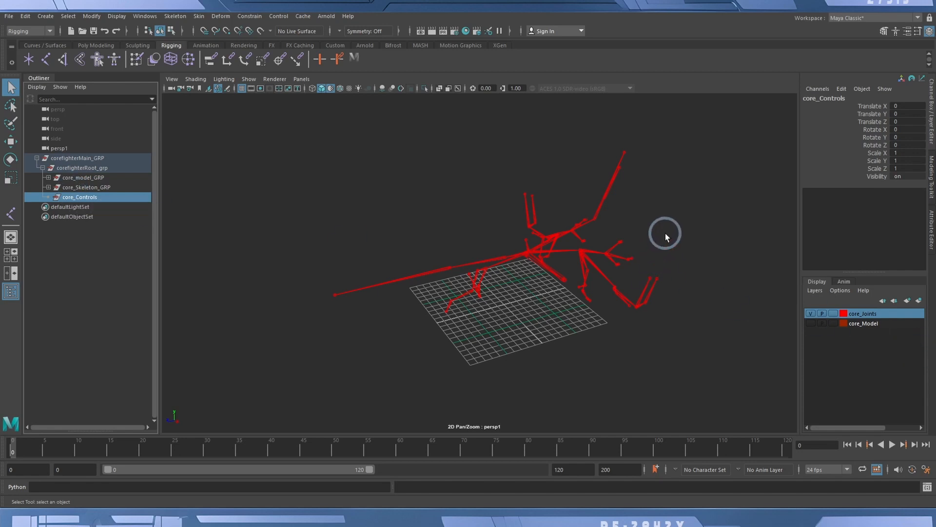
pyautogui.moveTo(663, 224)
pyautogui.keyDown('alt'); pyautogui.mouseDown()
pyautogui.moveTo(701, 221)
pyautogui.moveTo(683, 198)
pyautogui.moveTo(651, 247)
pyautogui.moveTo(666, 228)
pyautogui.mouseUp(); pyautogui.keyUp('alt')
pyautogui.click(834, 331)
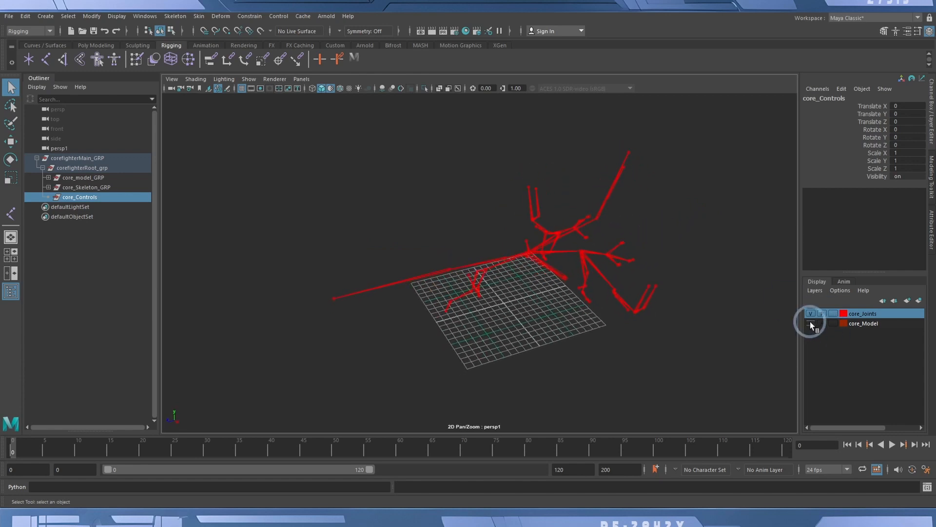
# Show the core_Model layer together with core_Joints and shade the fighter with the default material
pyautogui.click(811, 323)
pyautogui.keyDown('alt'); pyautogui.moveTo(548, 359); pyautogui.dragTo(548, 339); pyautogui.keyUp('alt')
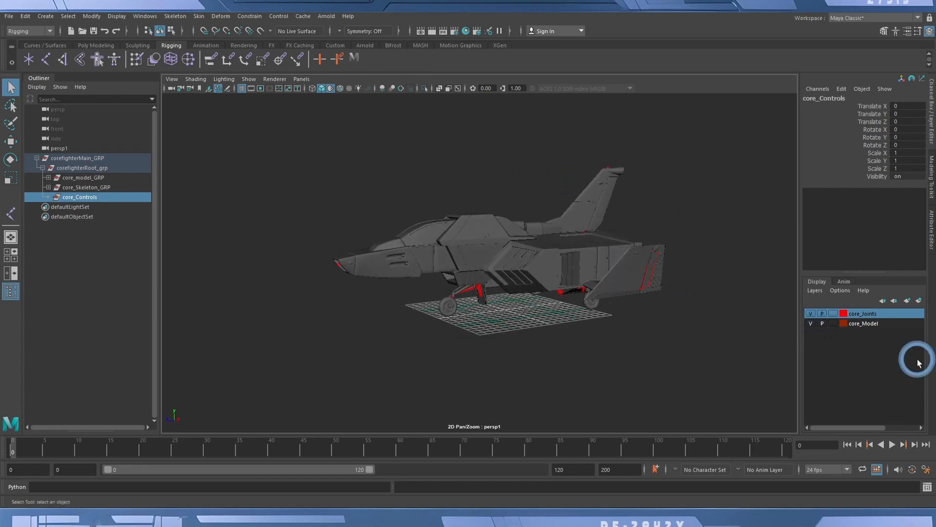
pyautogui.click(819, 314)
pyautogui.click(811, 313)
pyautogui.keyDown('alt'); pyautogui.moveTo(673, 285); pyautogui.dragTo(666, 323); pyautogui.keyUp('alt')
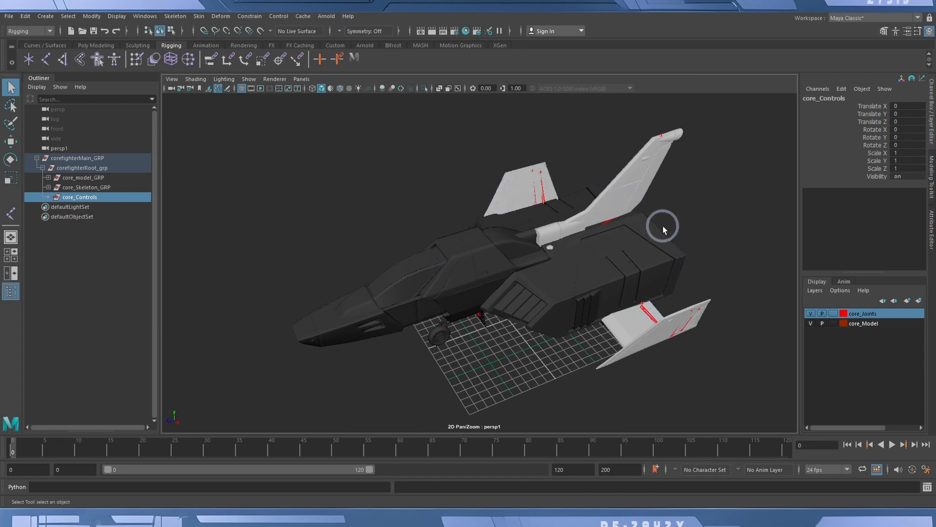
pyautogui.click(331, 89)
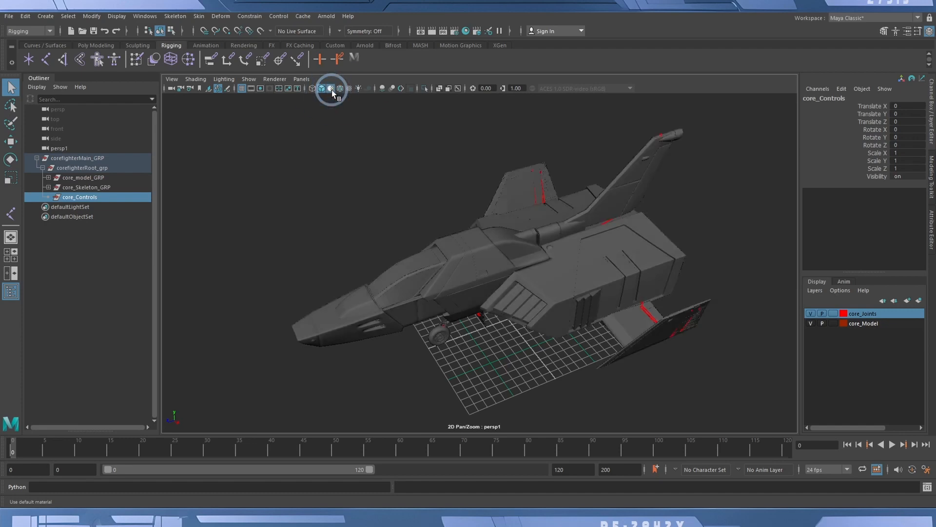
pyautogui.moveTo(391, 206)
pyautogui.keyDown('alt'); pyautogui.mouseDown()
pyautogui.moveTo(443, 188)
pyautogui.moveTo(572, 181)
pyautogui.moveTo(383, 195)
pyautogui.mouseUp(); pyautogui.keyUp('alt')
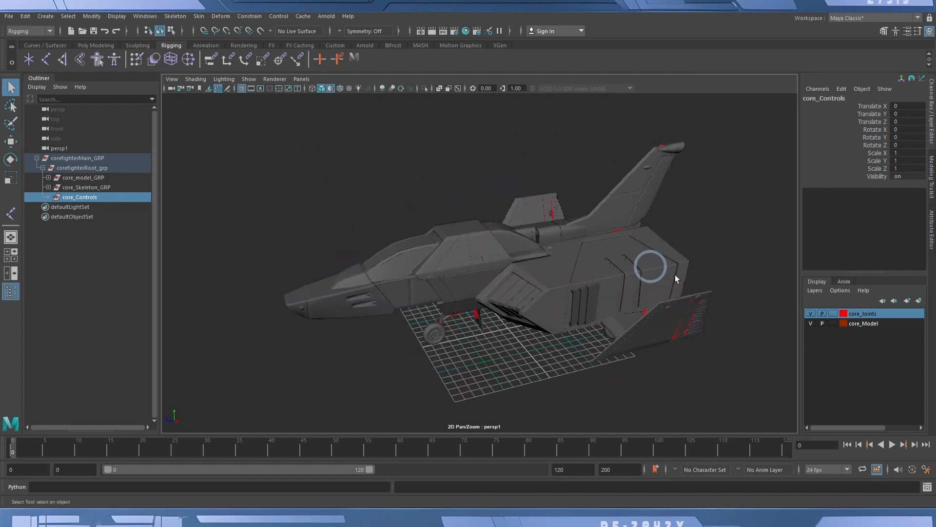
# Set the core_Model display layer to Template and test whether the fighter's geometry can be selected
pyautogui.click(853, 323)
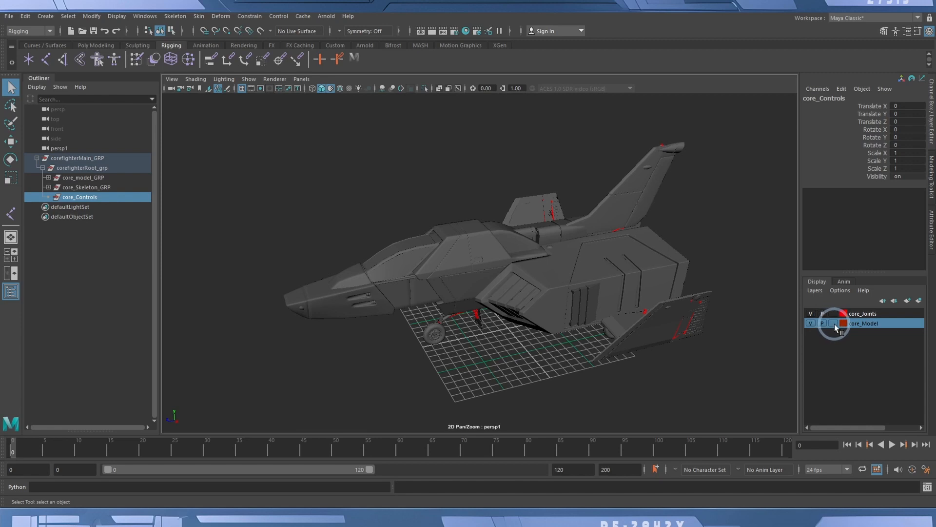
pyautogui.click(834, 324)
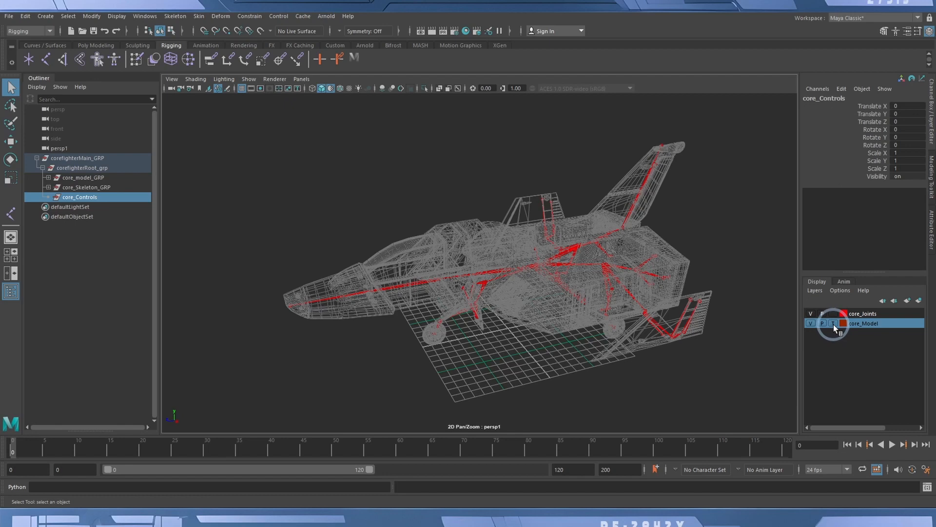
pyautogui.click(689, 300)
pyautogui.click(548, 307)
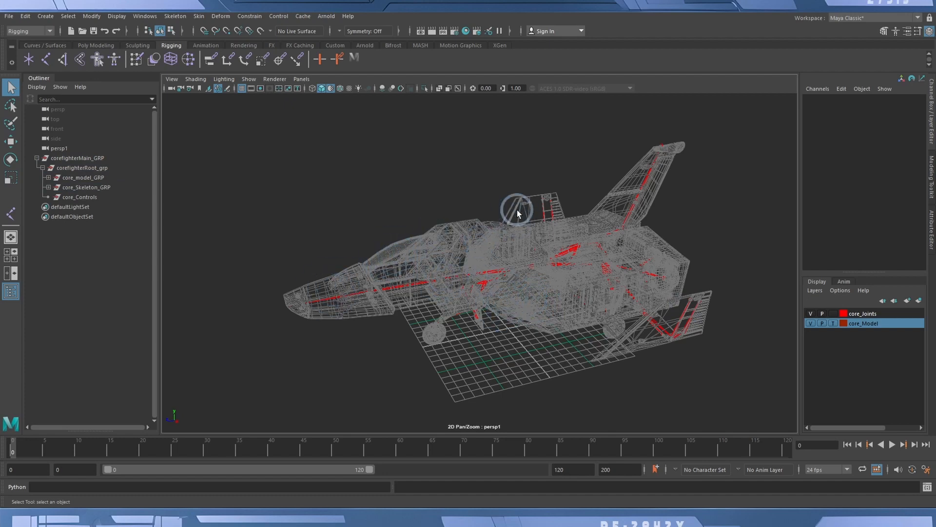
# Switch the core_Model display layer to Reference and test selecting around the fighter's far tail fin
pyautogui.click(833, 323)
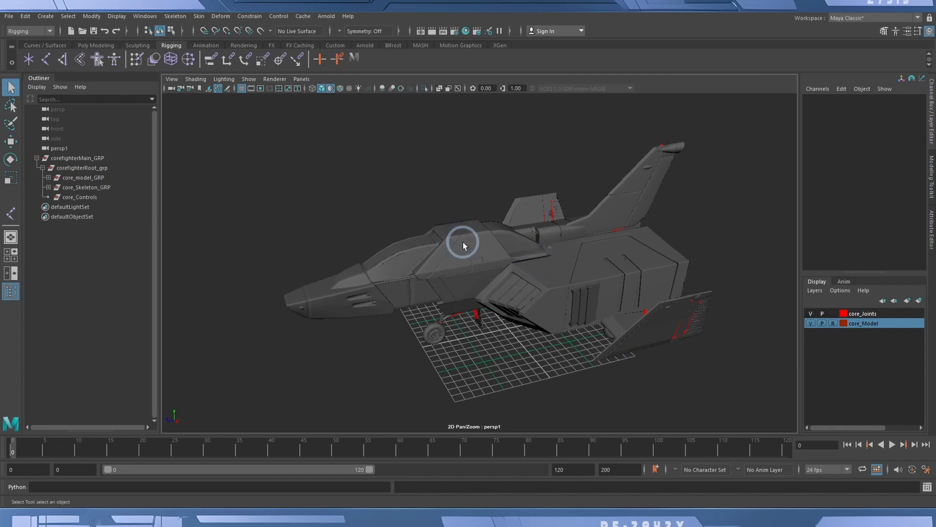
pyautogui.keyDown('alt'); pyautogui.moveTo(391, 266); pyautogui.dragTo(554, 215); pyautogui.keyUp('alt')
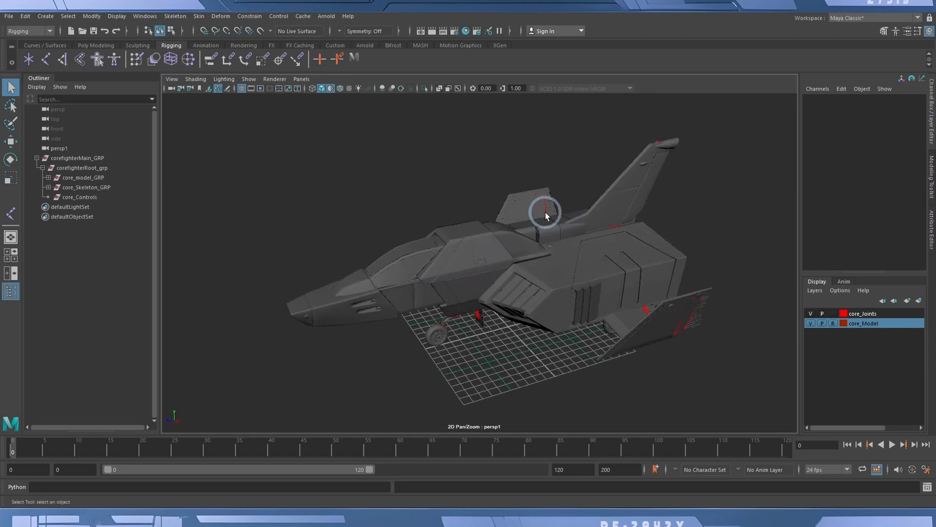
pyautogui.click(545, 213)
pyautogui.click(537, 204)
pyautogui.click(539, 198)
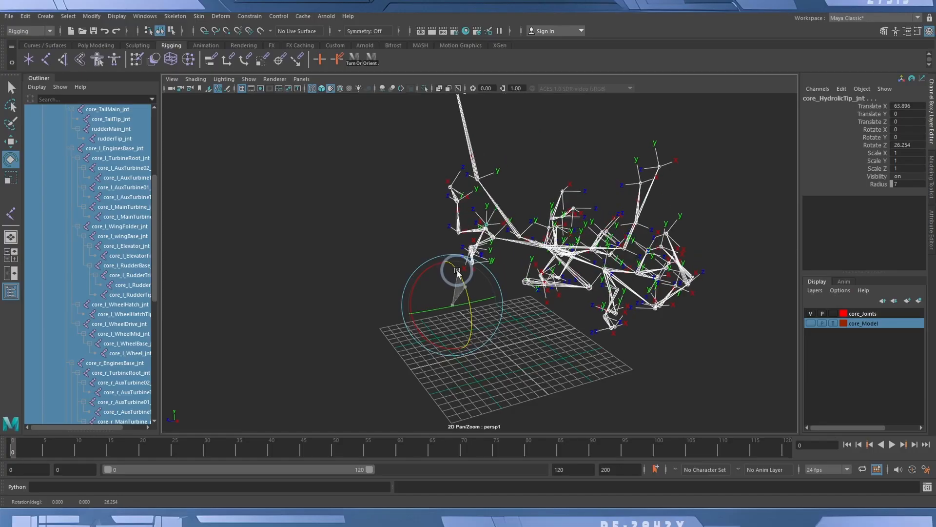
# Try rotating all selected skeleton joints together, undo the rotation and clear the selection
pyautogui.moveTo(464, 296); pyautogui.dragTo(536, 269)
pyautogui.hotkey('ctrl', 'z')
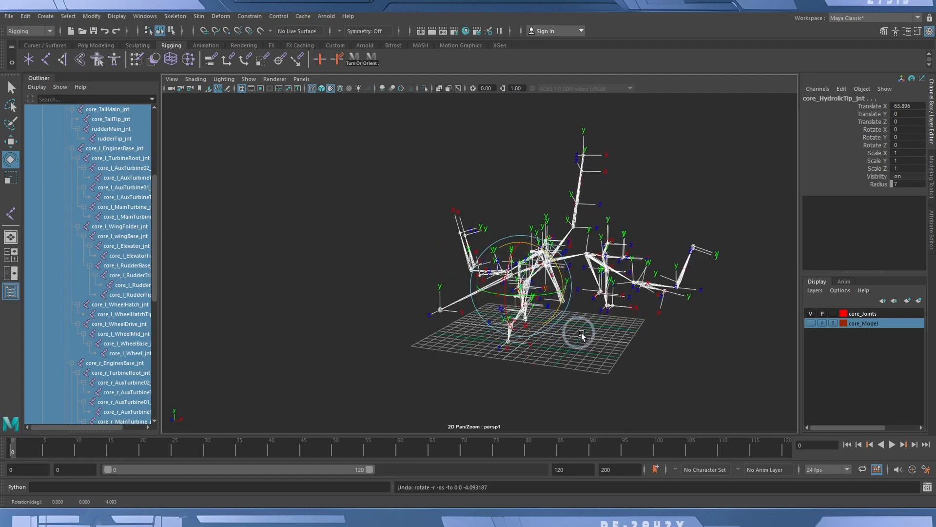
pyautogui.keyDown('alt'); pyautogui.moveTo(582, 333); pyautogui.dragTo(562, 345); pyautogui.keyUp('alt')
pyautogui.click(558, 336)
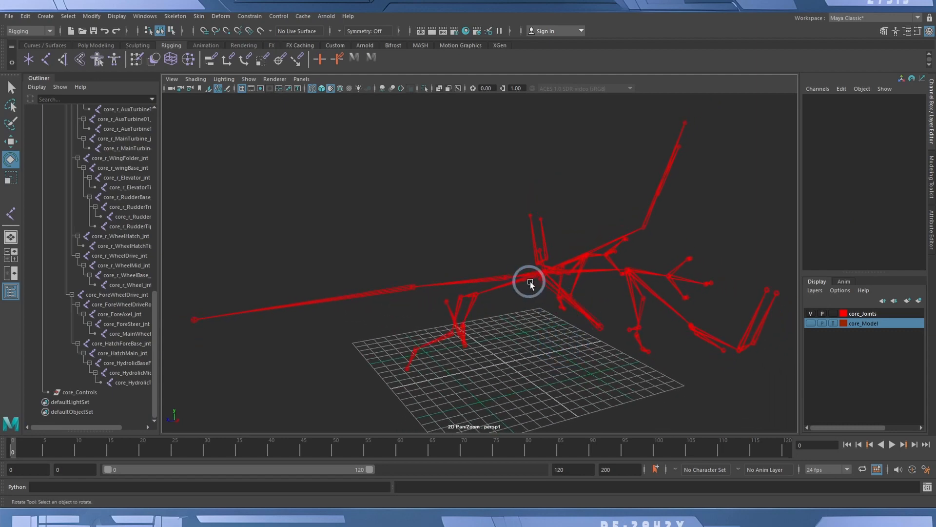
# Select root_Core and its entire joint hierarchy, and check that the selection reaches the last joints
pyautogui.scroll(15, 131, 190)
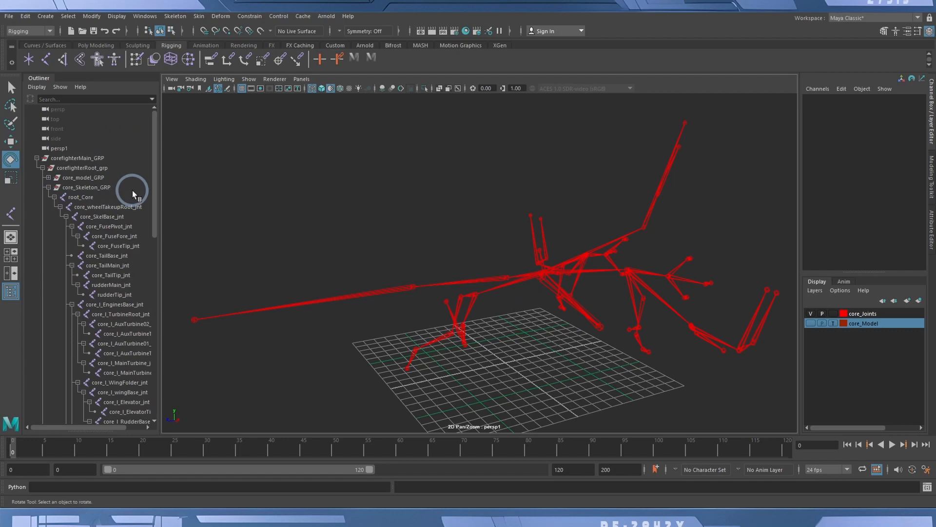
pyautogui.click(79, 197)
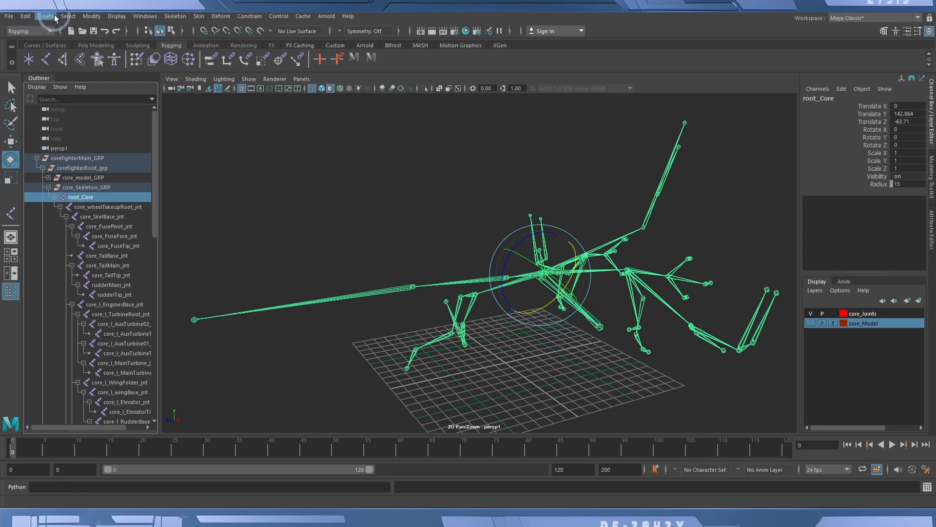
pyautogui.click(69, 16)
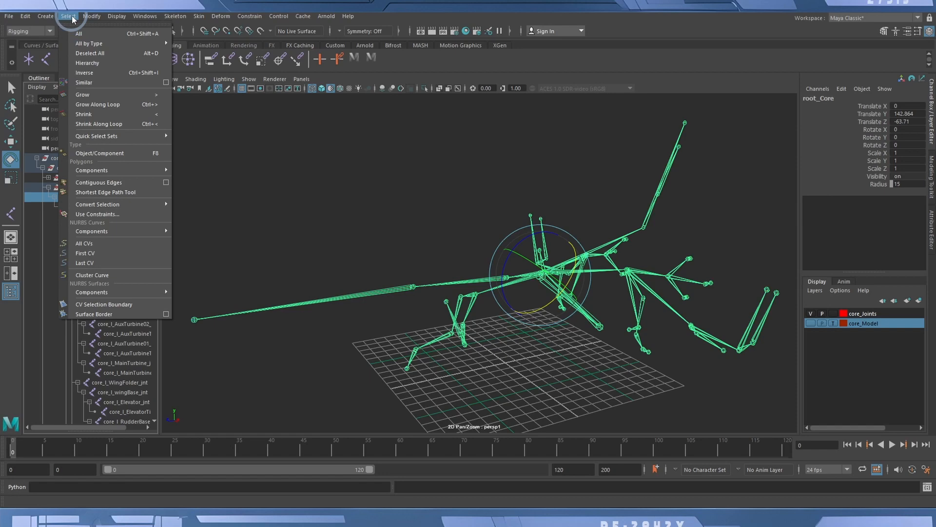
pyautogui.click(96, 70)
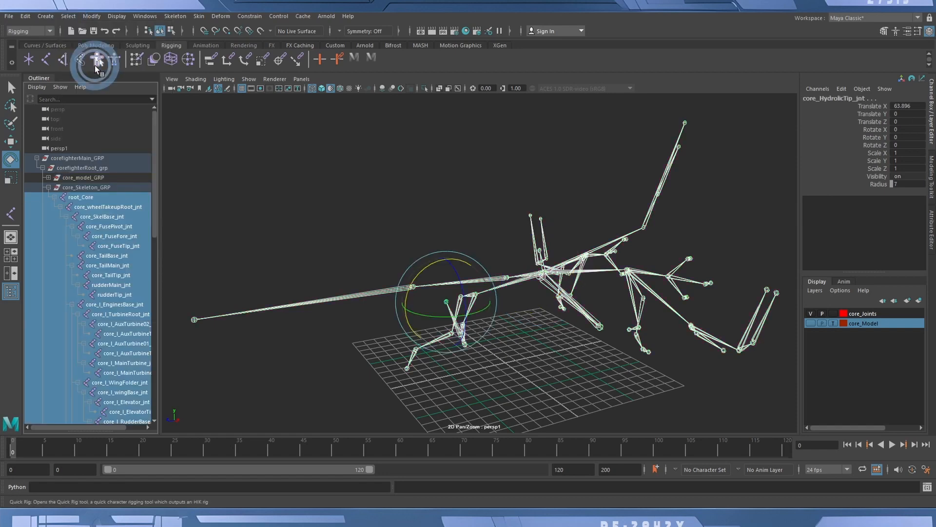
pyautogui.scroll(-10, 110, 237)
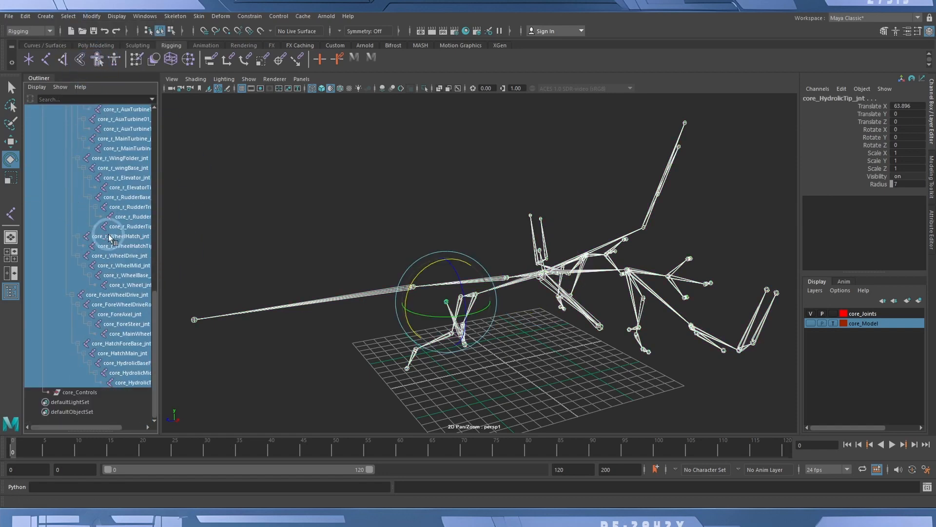
pyautogui.scroll(10, 109, 238)
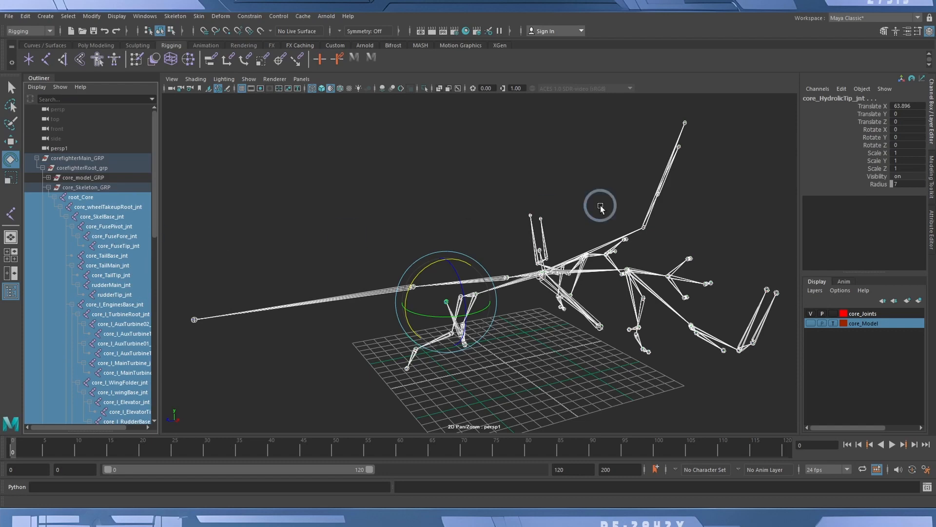
# Display the local rotation axes of all selected joints and examine their orientation along the nose and landing gear
pyautogui.click(355, 58)
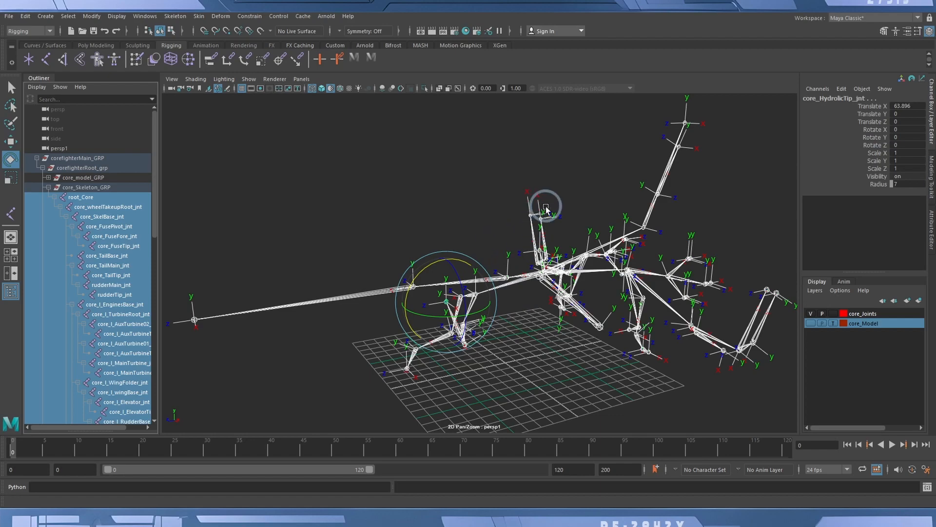
pyautogui.keyDown('alt'); pyautogui.moveTo(426, 220); pyautogui.dragTo(448, 224); pyautogui.keyUp('alt')
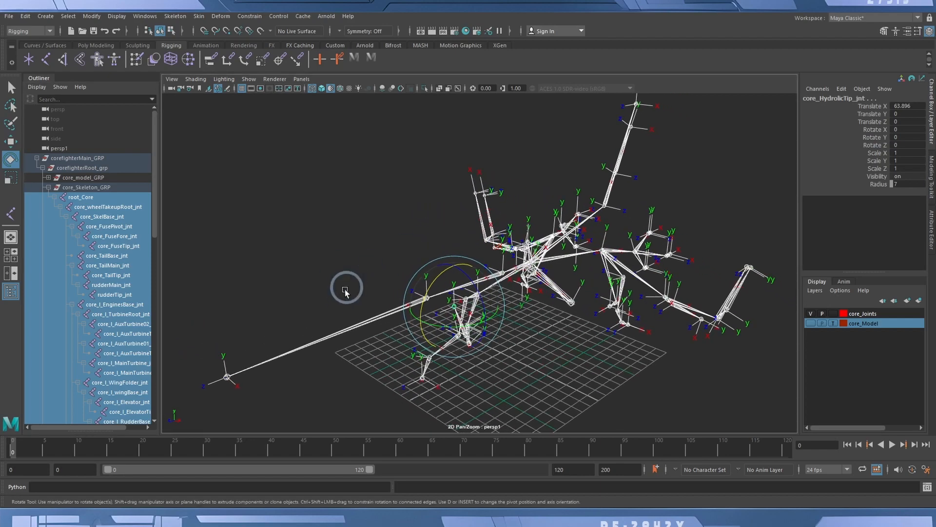
pyautogui.keyDown('alt'); pyautogui.moveTo(346, 288); pyautogui.dragTo(558, 311, button='right'); pyautogui.keyUp('alt')
pyautogui.keyDown('alt'); pyautogui.moveTo(436, 279); pyautogui.dragTo(531, 173, button='middle'); pyautogui.keyUp('alt')
pyautogui.keyDown('alt'); pyautogui.moveTo(532, 173); pyautogui.dragTo(551, 179); pyautogui.keyUp('alt')
pyautogui.keyDown('alt'); pyautogui.moveTo(552, 179); pyautogui.dragTo(575, 180, button='middle'); pyautogui.keyUp('alt')
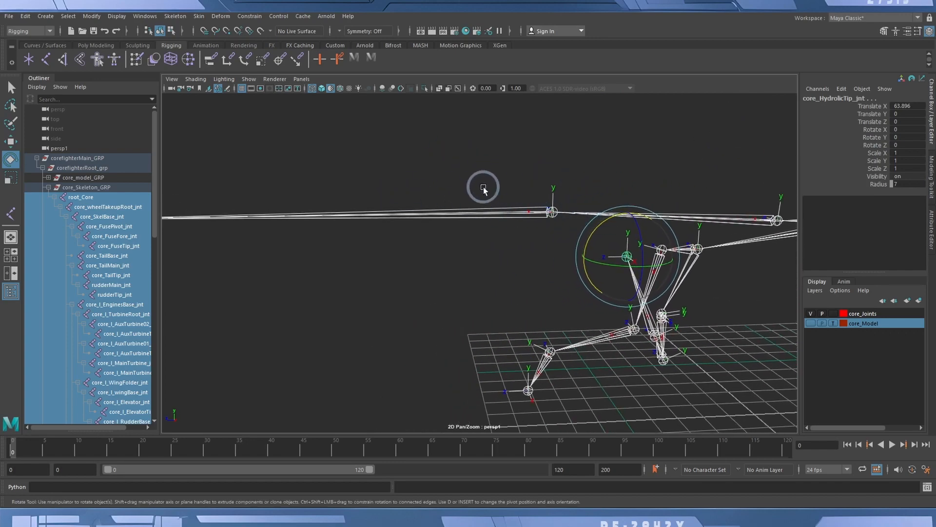
pyautogui.keyDown('alt'); pyautogui.moveTo(482, 186); pyautogui.dragTo(372, 216); pyautogui.keyUp('alt')
pyautogui.keyDown('alt'); pyautogui.moveTo(661, 249); pyautogui.dragTo(549, 298, button='middle'); pyautogui.keyUp('alt')
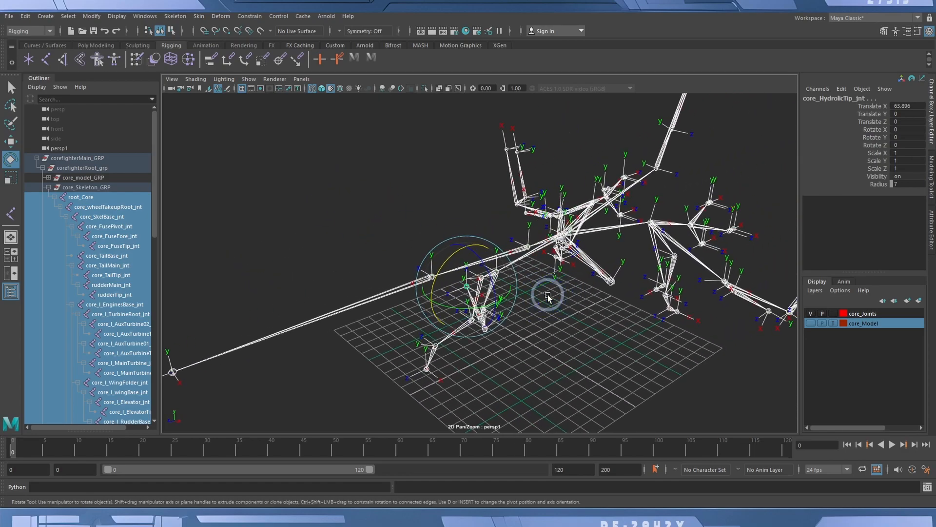
pyautogui.keyDown('alt'); pyautogui.moveTo(549, 298); pyautogui.dragTo(676, 282, button='right'); pyautogui.keyUp('alt')
pyautogui.keyDown('alt'); pyautogui.moveTo(632, 298); pyautogui.dragTo(617, 310); pyautogui.keyUp('alt')
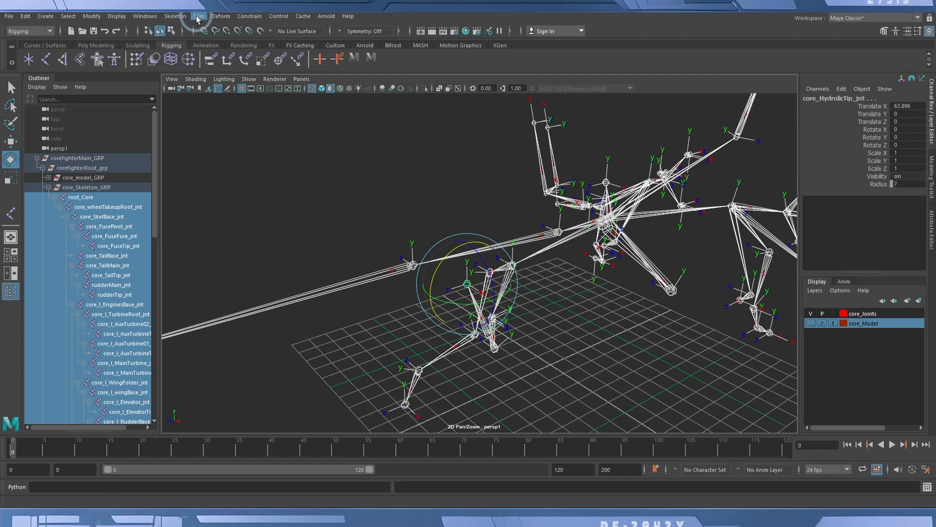
# Reset the Orient Joint options, turn off reorienting the local scale axes, and apply the orientation to the skeleton
pyautogui.click(179, 17)
pyautogui.click(244, 82)
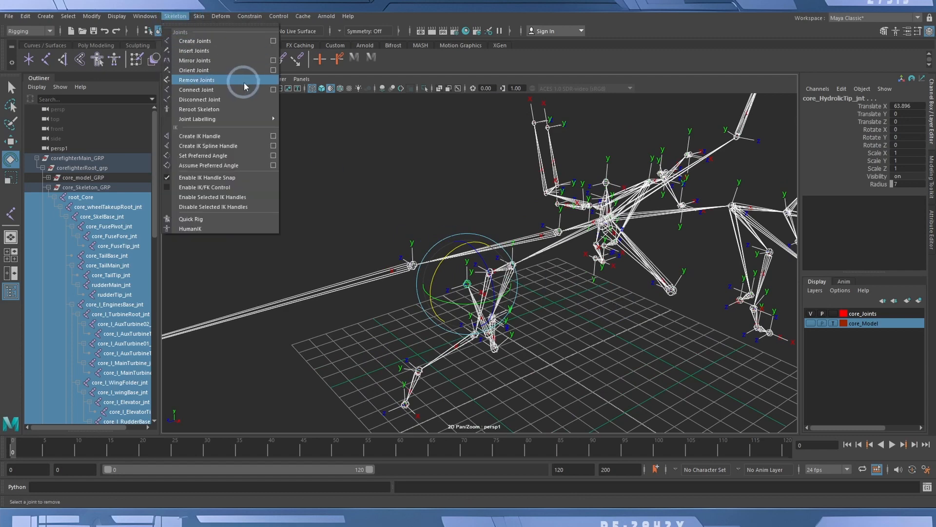
pyautogui.click(273, 72)
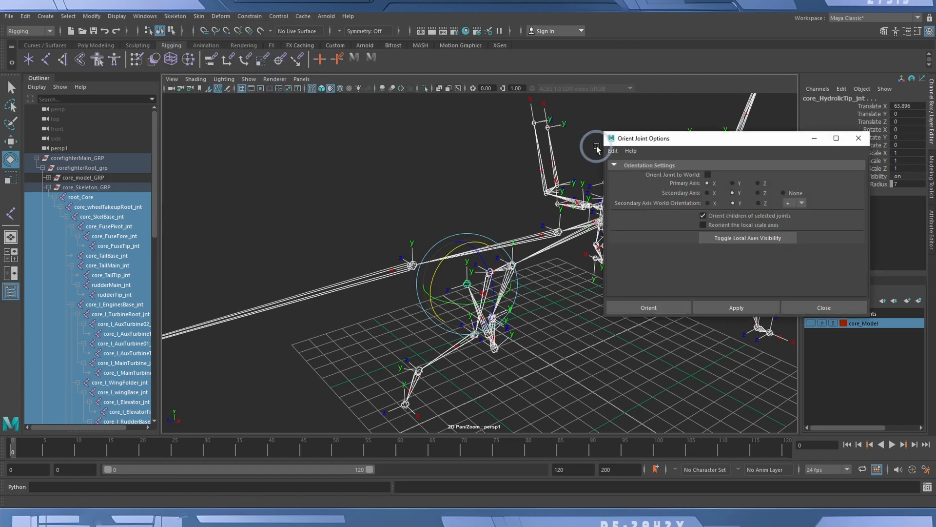
pyautogui.click(613, 151)
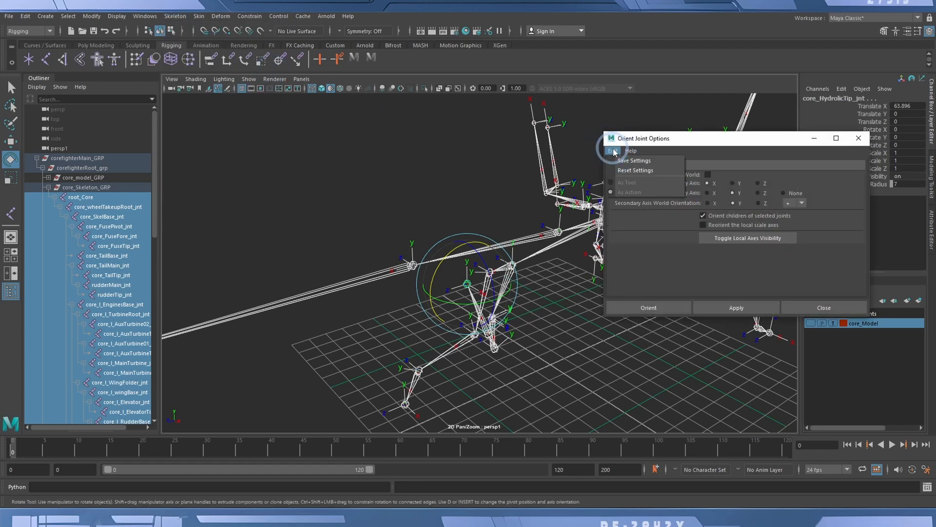
pyautogui.click(630, 170)
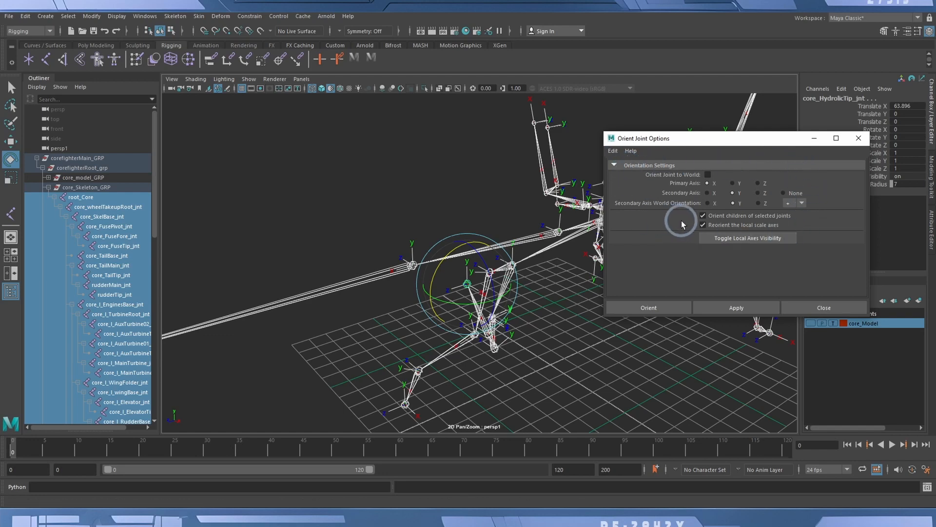
pyautogui.click(703, 225)
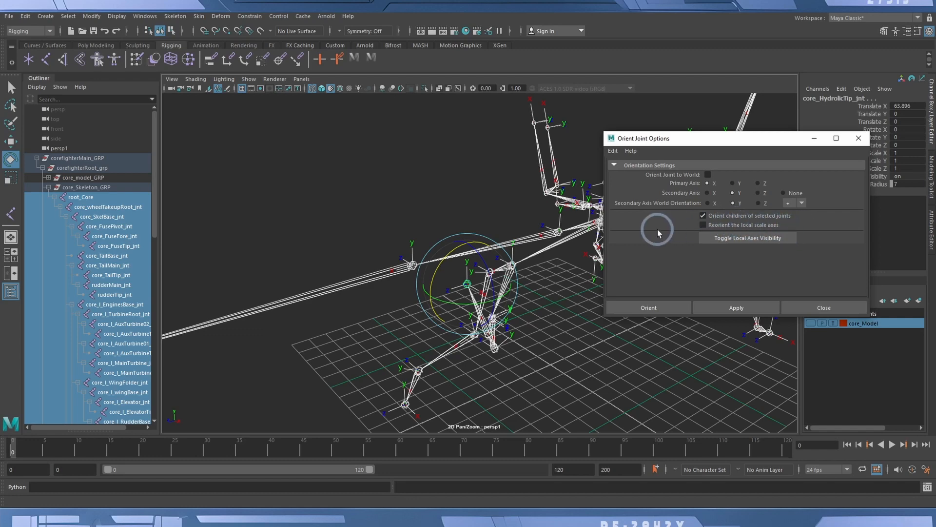
pyautogui.click(711, 306)
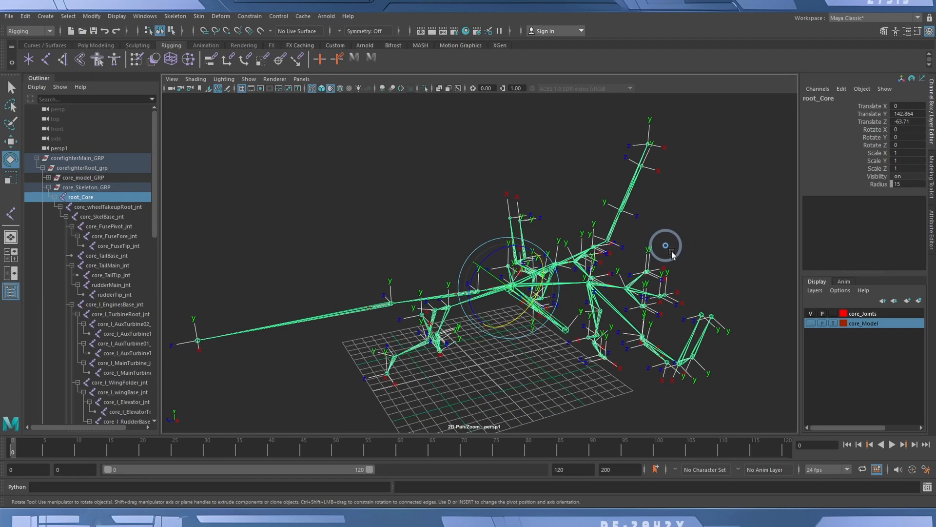
pyautogui.keyDown('alt'); pyautogui.moveTo(698, 273); pyautogui.dragTo(679, 248, button='middle'); pyautogui.keyUp('alt')
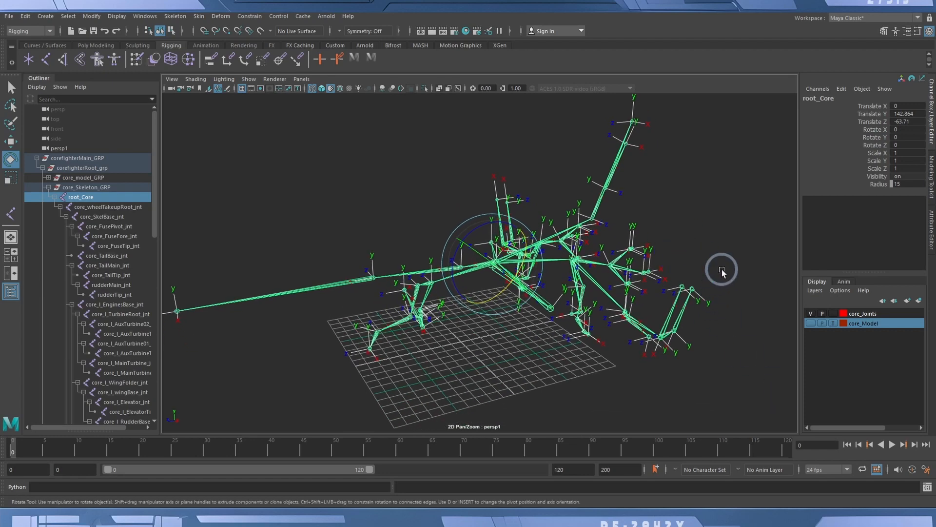
# Open the Script Editor and copy the joint name core_l_RudderBase_ from the joint orientation warning
pyautogui.click(926, 487)
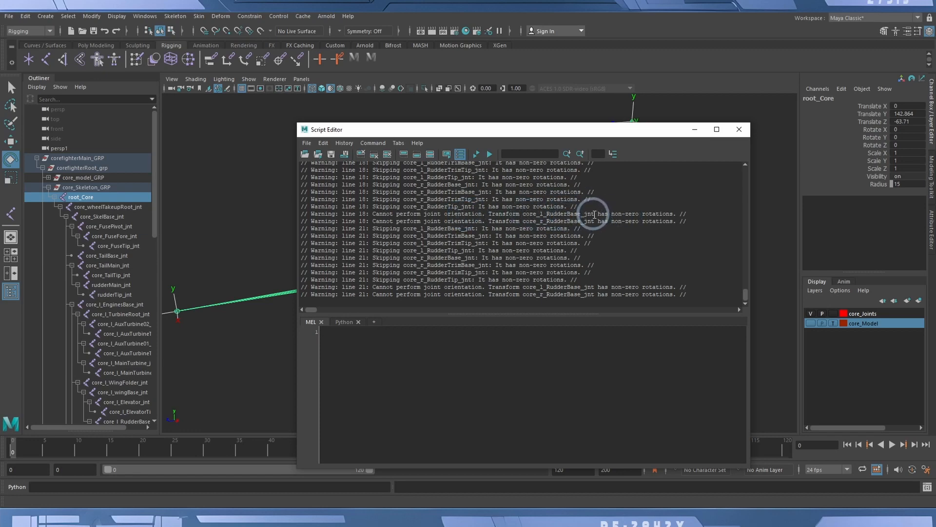
pyautogui.moveTo(669, 137); pyautogui.dragTo(442, 129)
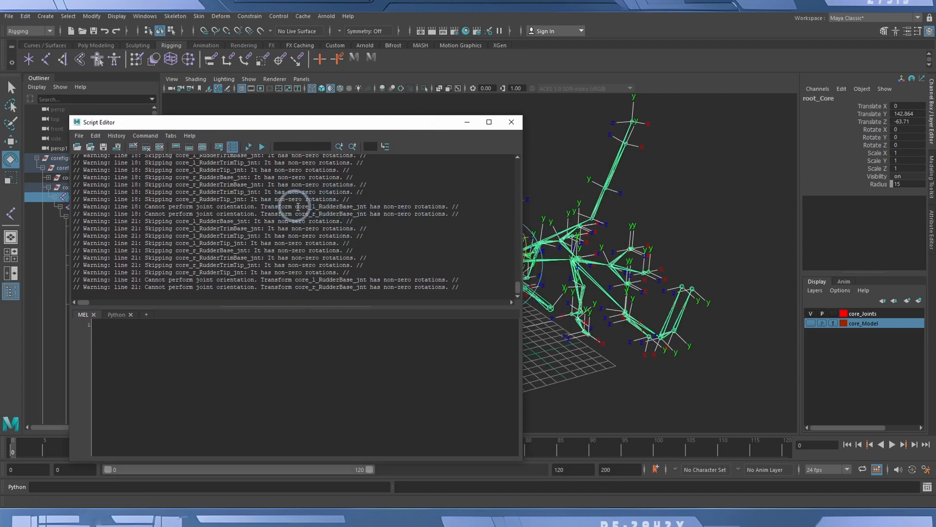
pyautogui.moveTo(296, 207); pyautogui.dragTo(356, 207)
pyautogui.hotkey('ctrl', 'c')
pyautogui.moveTo(376, 123); pyautogui.dragTo(719, 123)
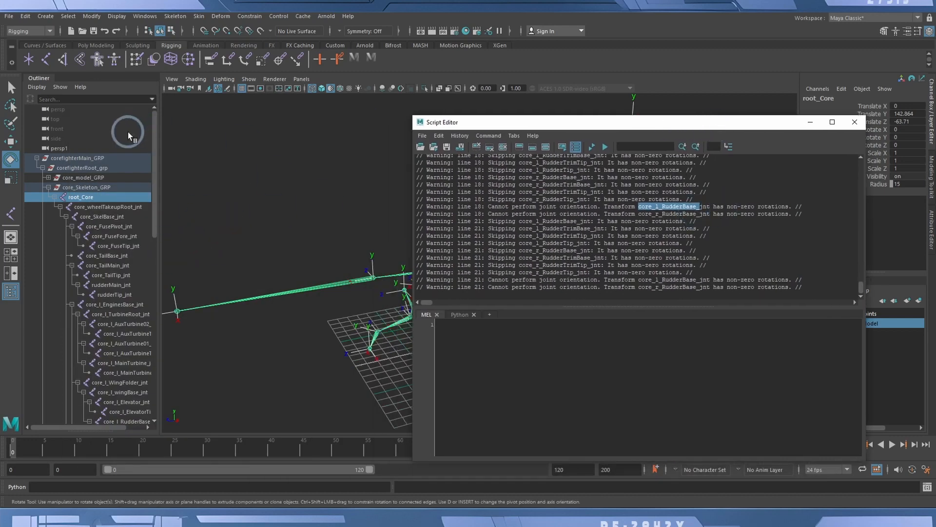
# Filter the Outliner for core_l_RudderBase_ and examine the rudder joints in the viewport
pyautogui.click(85, 97)
pyautogui.hotkey('ctrl', 'v')
pyautogui.press('Return')
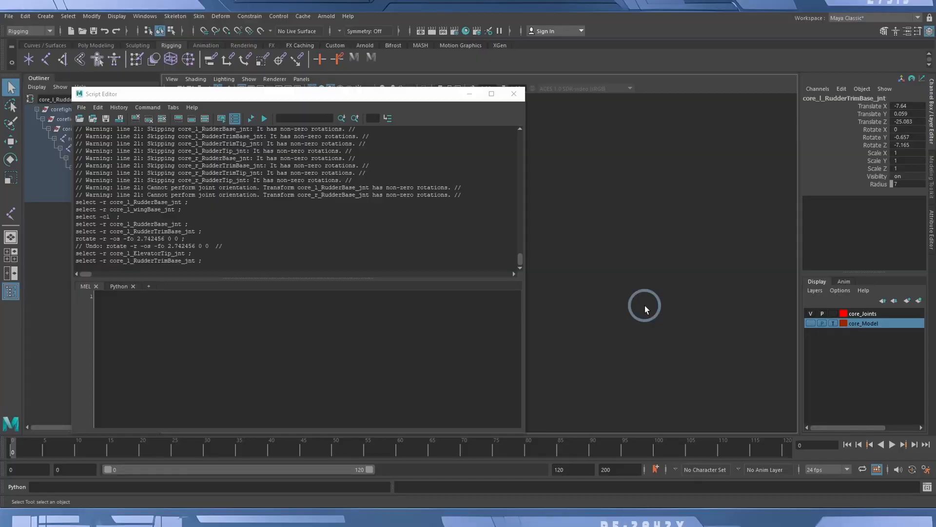
pyautogui.keyDown('alt'); pyautogui.moveTo(569, 229); pyautogui.dragTo(696, 253); pyautogui.keyUp('alt')
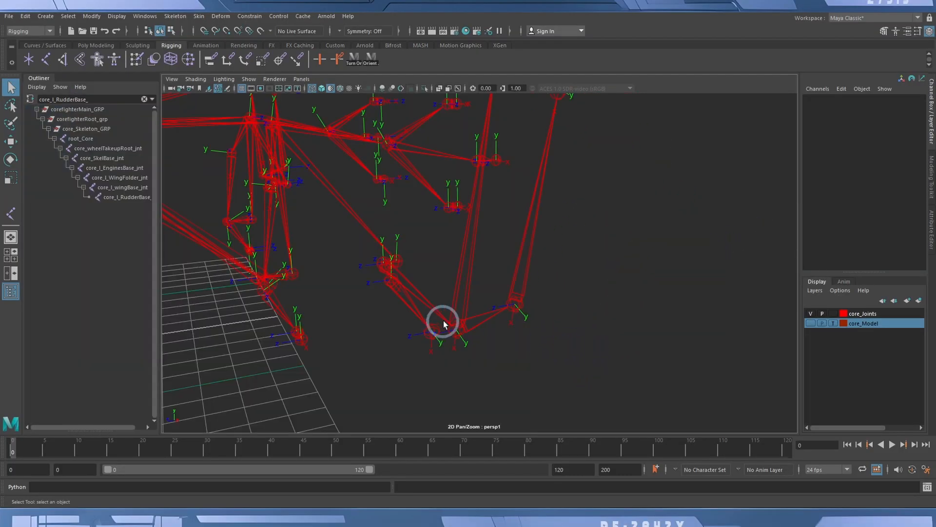
# Freeze the transformations of the left rudder base joint, core_l_RudderBase_jnt, to zero out its rotations
pyautogui.click(478, 316)
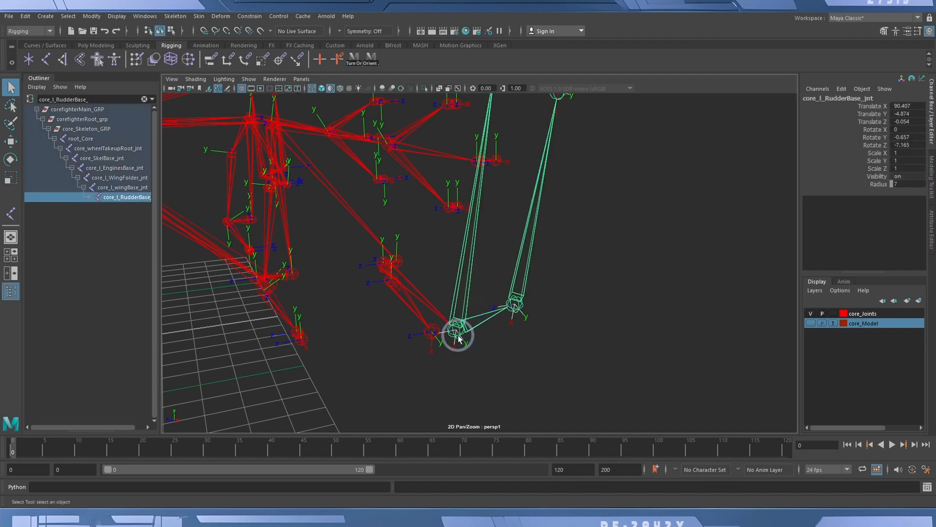
pyautogui.moveTo(524, 358)
pyautogui.keyDown('alt'); pyautogui.mouseDown()
pyautogui.moveTo(483, 351)
pyautogui.moveTo(521, 357)
pyautogui.mouseUp(); pyautogui.keyUp('alt')
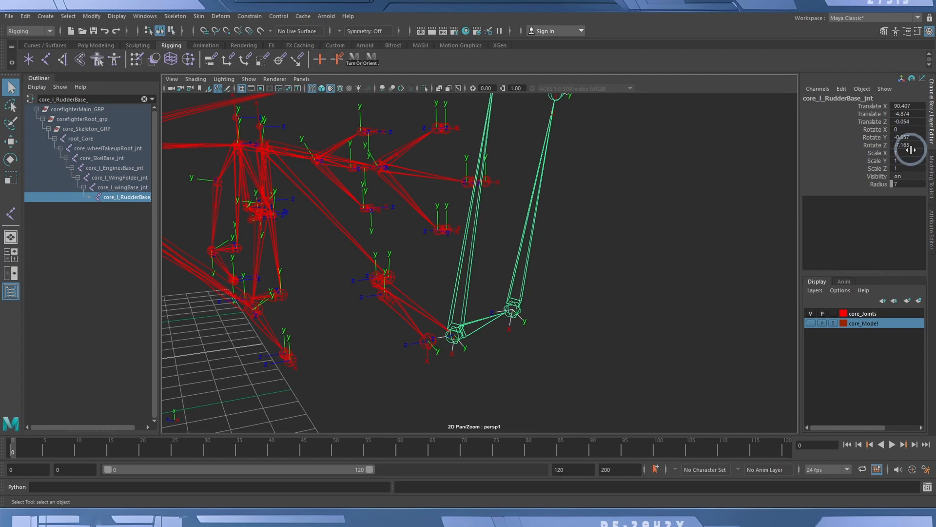
pyautogui.keyDown('alt'); pyautogui.moveTo(546, 378); pyautogui.dragTo(590, 310, button='right'); pyautogui.keyUp('alt')
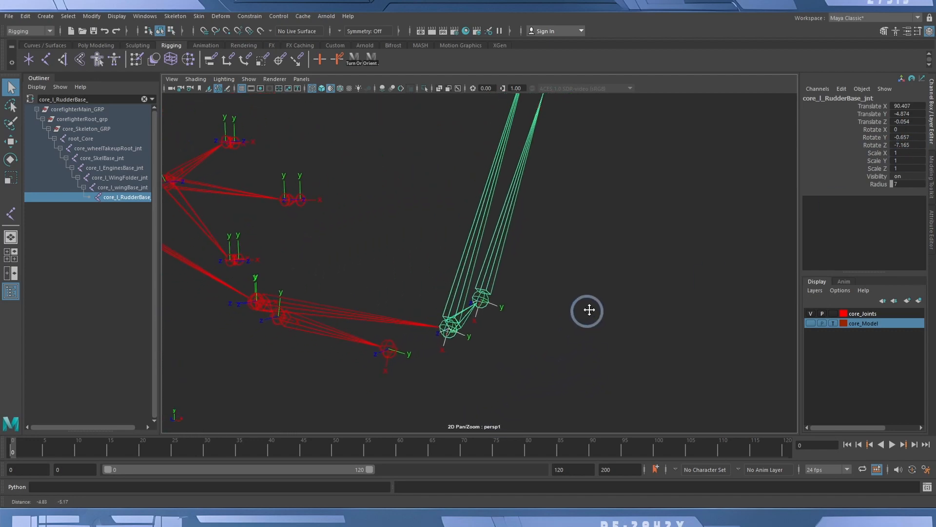
pyautogui.press('e')
pyautogui.keyDown('alt'); pyautogui.moveTo(569, 262); pyautogui.dragTo(595, 270); pyautogui.keyUp('alt')
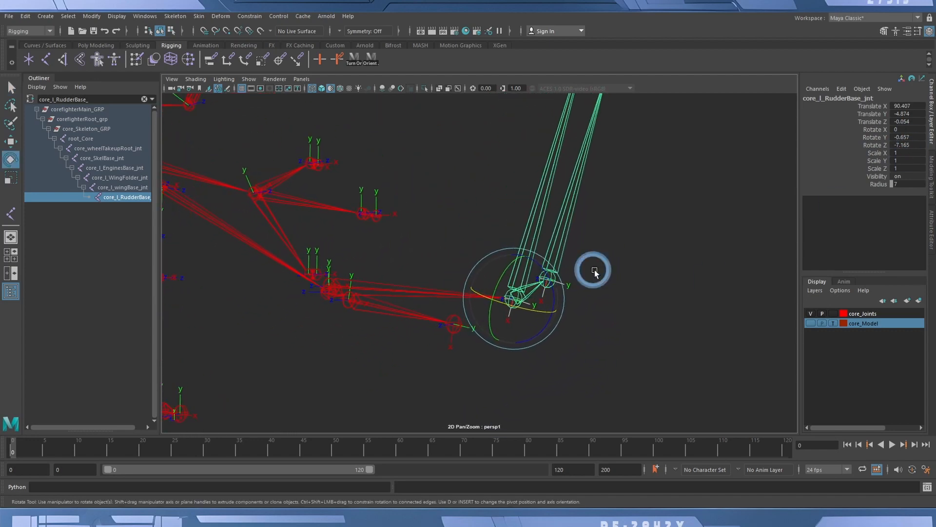
pyautogui.click(93, 16)
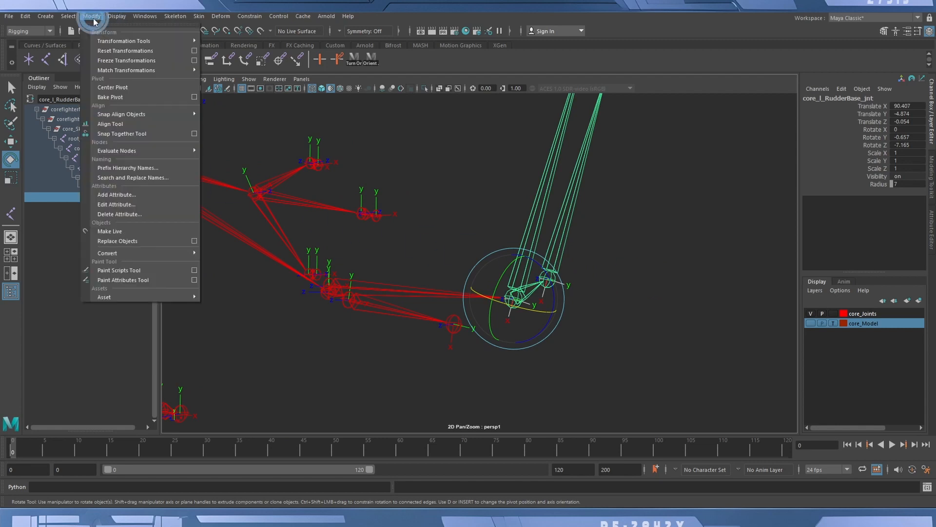
pyautogui.click(120, 61)
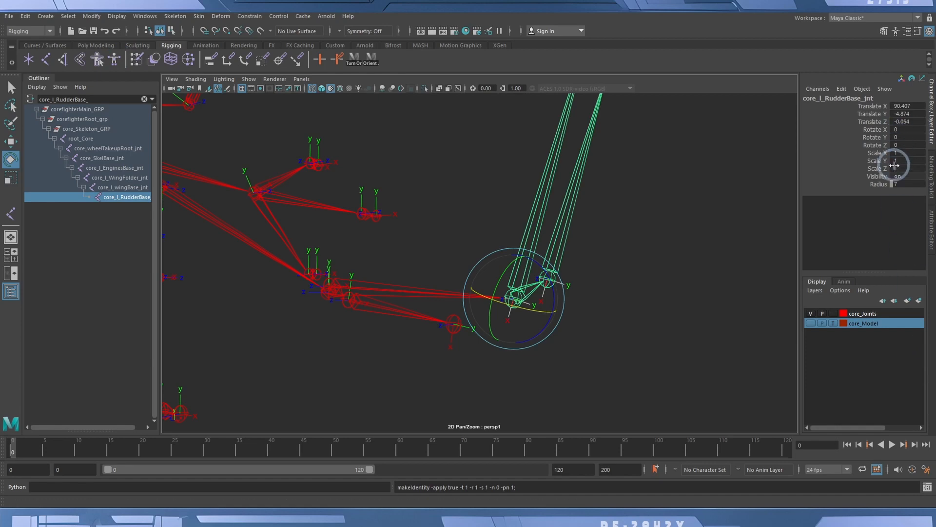
# Try to freeze the transformations of the right rudder base joint, core_r_RudderBase_jnt
pyautogui.keyDown('alt'); pyautogui.moveTo(652, 308); pyautogui.dragTo(397, 293); pyautogui.keyUp('alt')
pyautogui.click(350, 330)
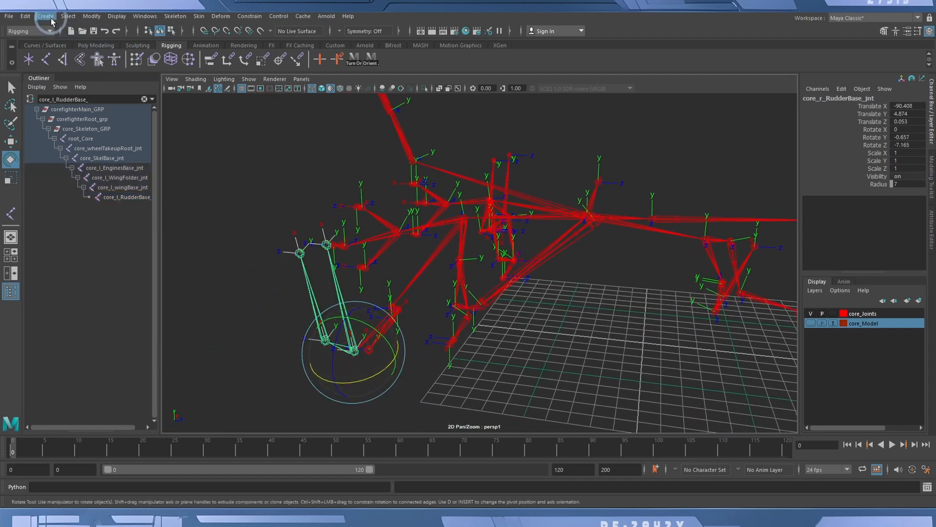
pyautogui.click(92, 17)
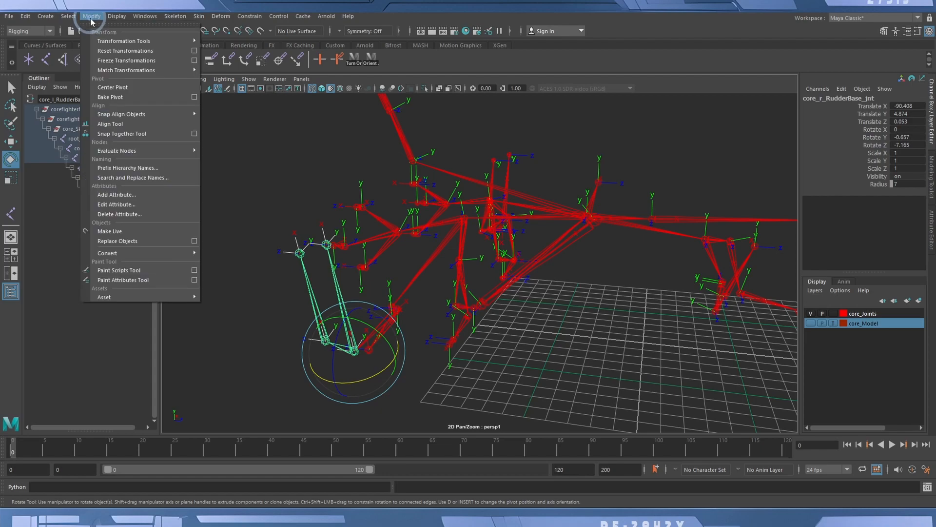
pyautogui.click(124, 61)
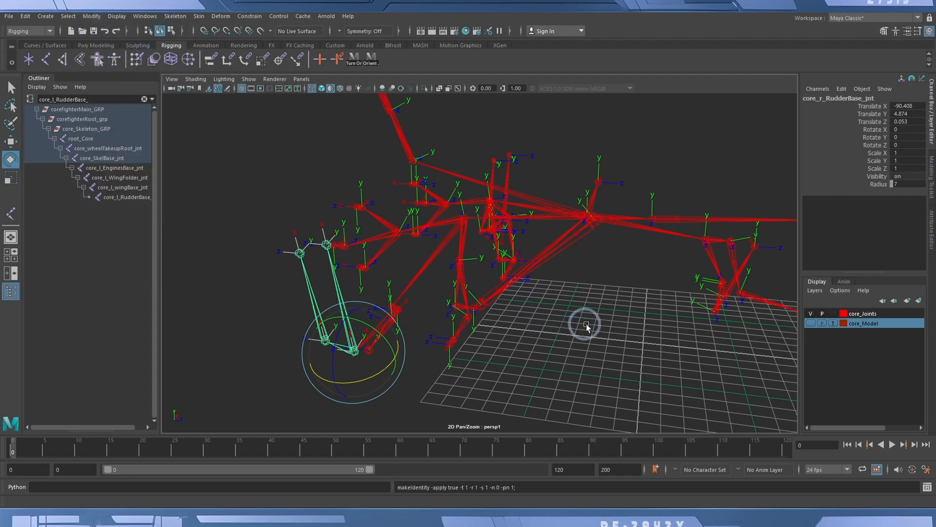
pyautogui.keyDown('alt'); pyautogui.moveTo(583, 324); pyautogui.dragTo(440, 329); pyautogui.keyUp('alt')
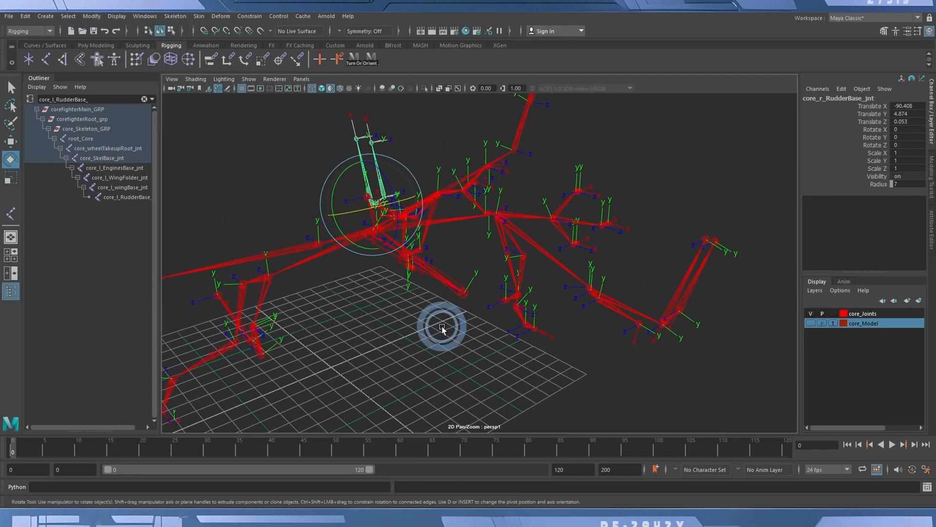
pyautogui.keyDown('alt'); pyautogui.moveTo(436, 335); pyautogui.dragTo(456, 338, button='middle'); pyautogui.keyUp('alt')
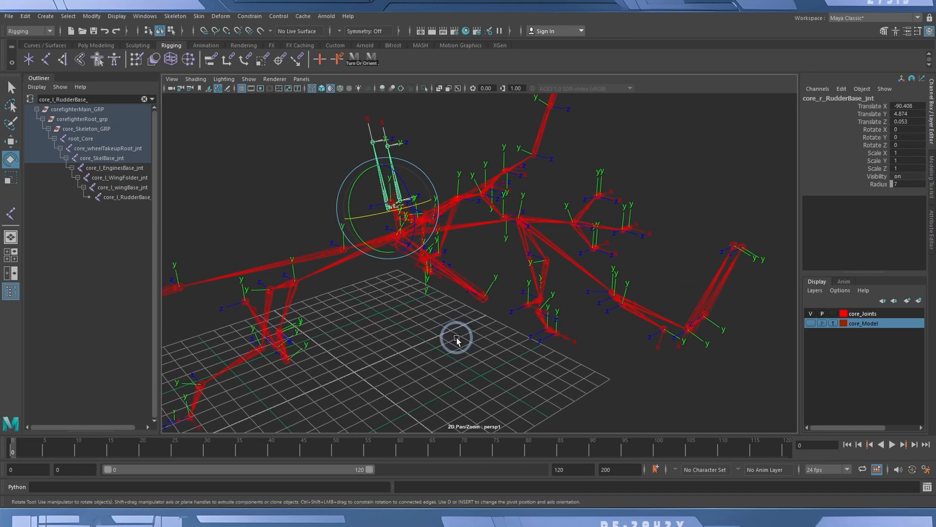
pyautogui.hotkey('ctrl', 'z')
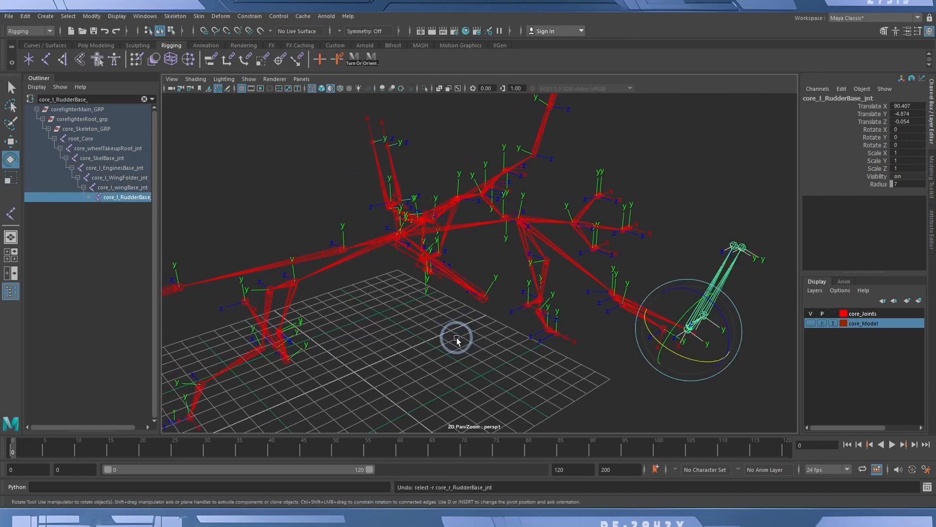
pyautogui.click(485, 299)
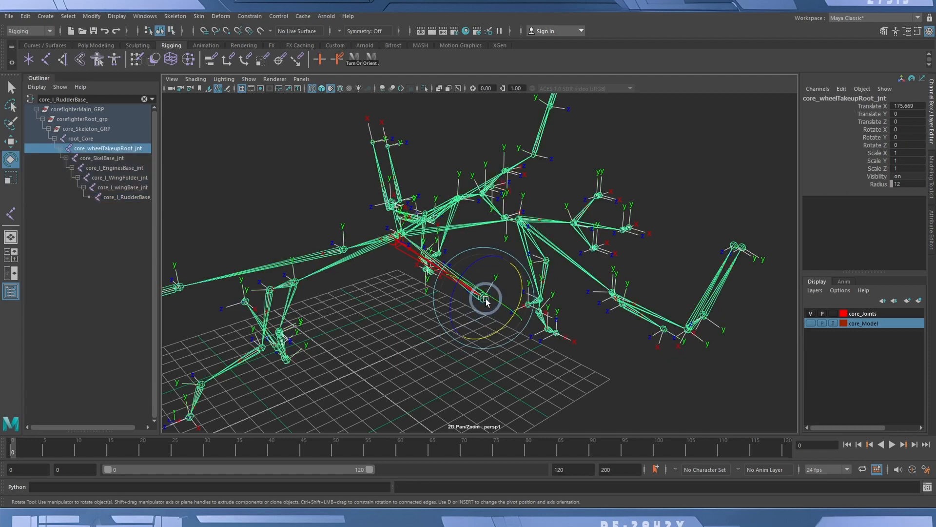
pyautogui.click(205, 45)
pyautogui.click(222, 59)
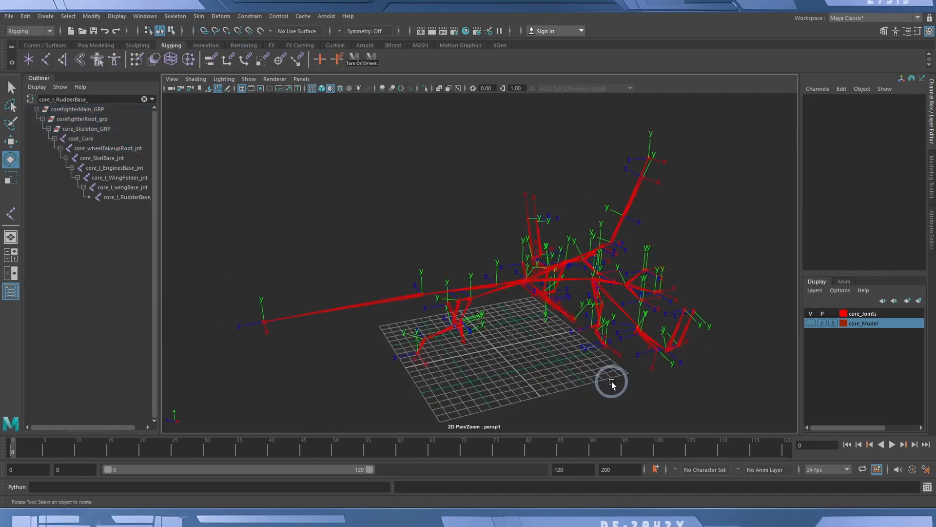
pyautogui.moveTo(610, 383)
pyautogui.keyDown('alt'); pyautogui.mouseDown()
pyautogui.moveTo(533, 378)
pyautogui.moveTo(622, 387)
pyautogui.mouseUp(); pyautogui.keyUp('alt')
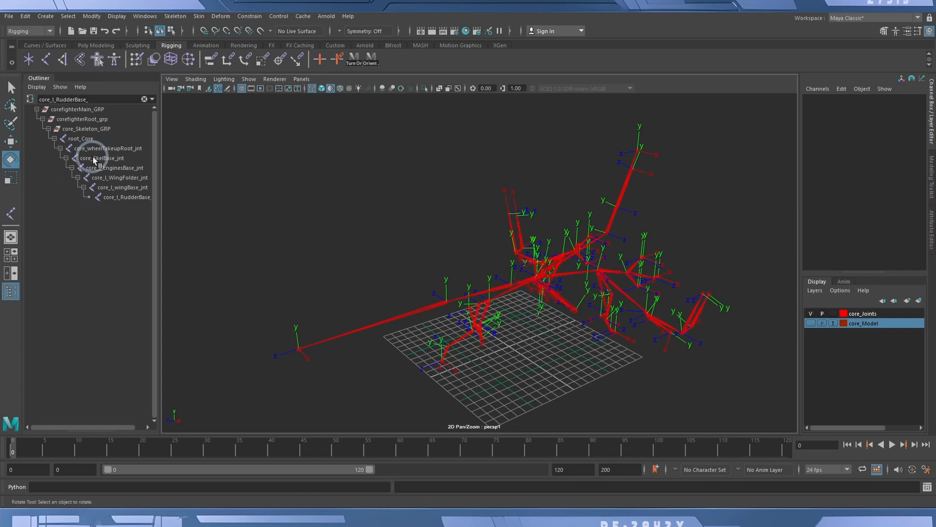
# Select the entire joint hierarchy under root_Core and clear the Outliner's search filter
pyautogui.click(80, 138)
pyautogui.click(89, 19)
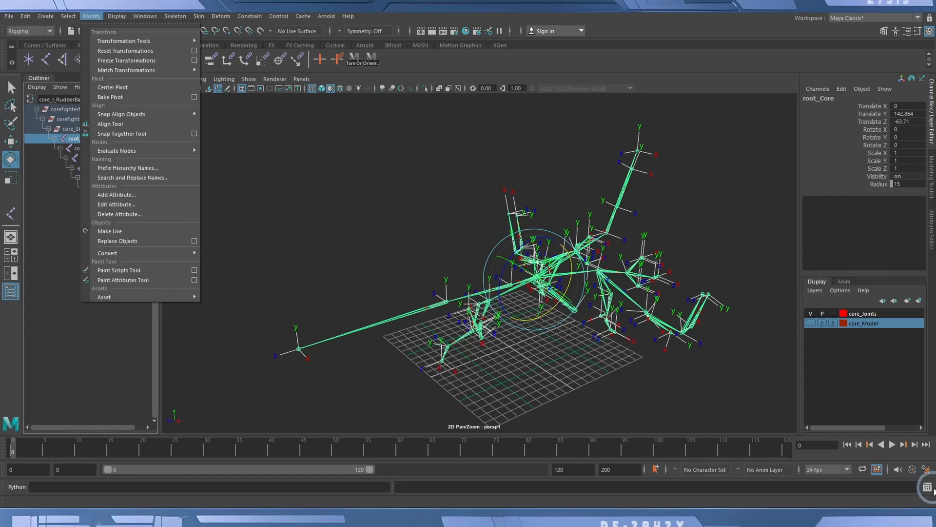
pyautogui.click(926, 487)
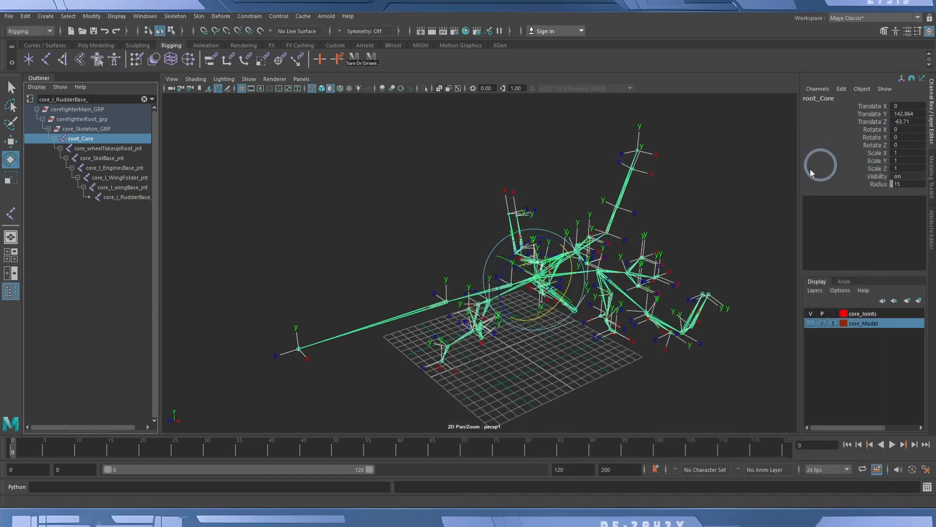
pyautogui.click(453, 246)
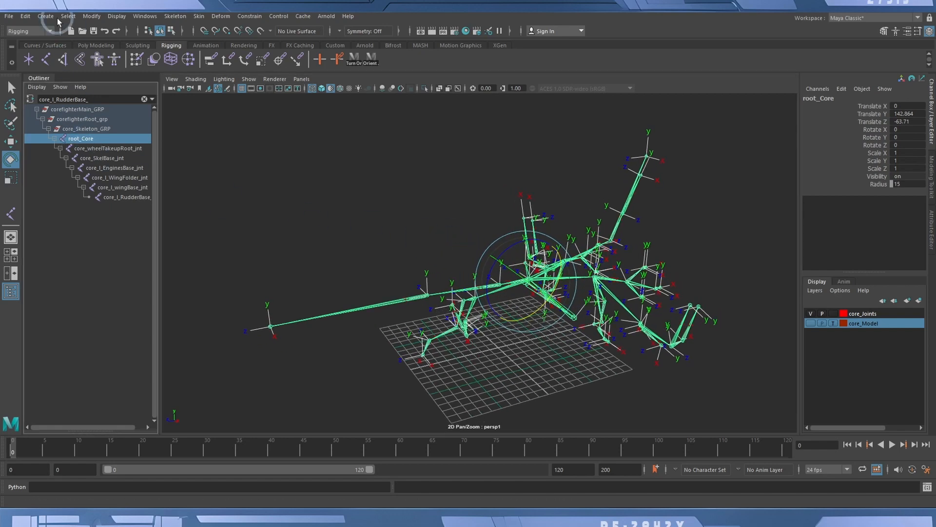
pyautogui.click(67, 16)
pyautogui.click(100, 62)
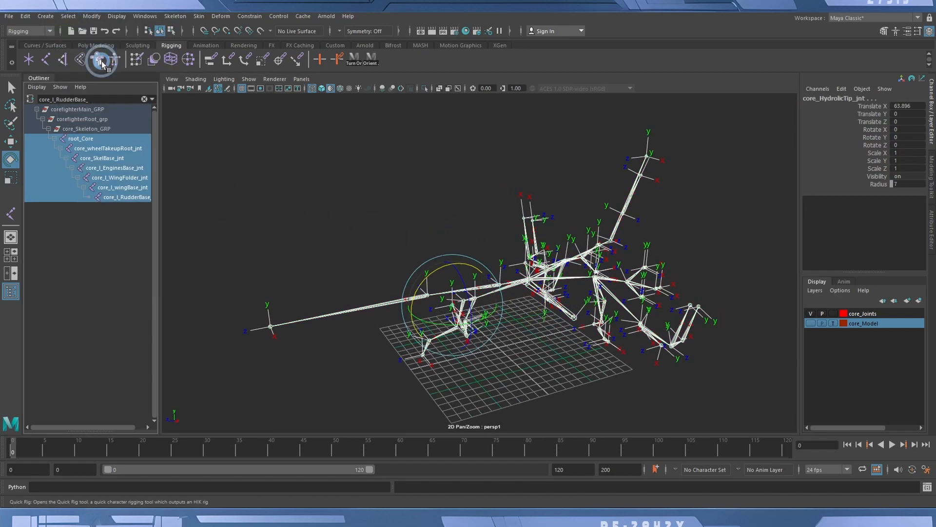
pyautogui.click(144, 99)
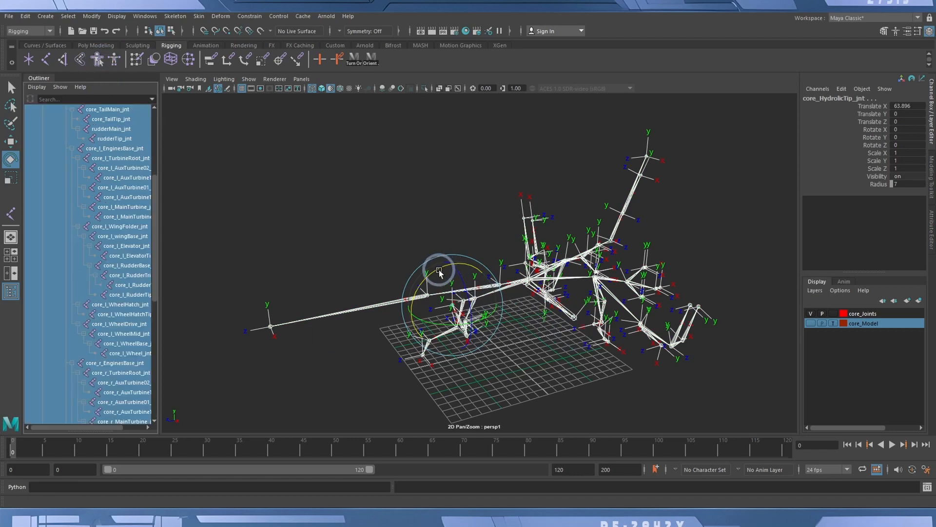
# Rotate all selected joints together to test how their orientations behave, undoing each test rotation
pyautogui.moveTo(440, 272); pyautogui.dragTo(500, 332)
pyautogui.hotkey('ctrl', 'z')
pyautogui.hotkey('ctrl', 'z')
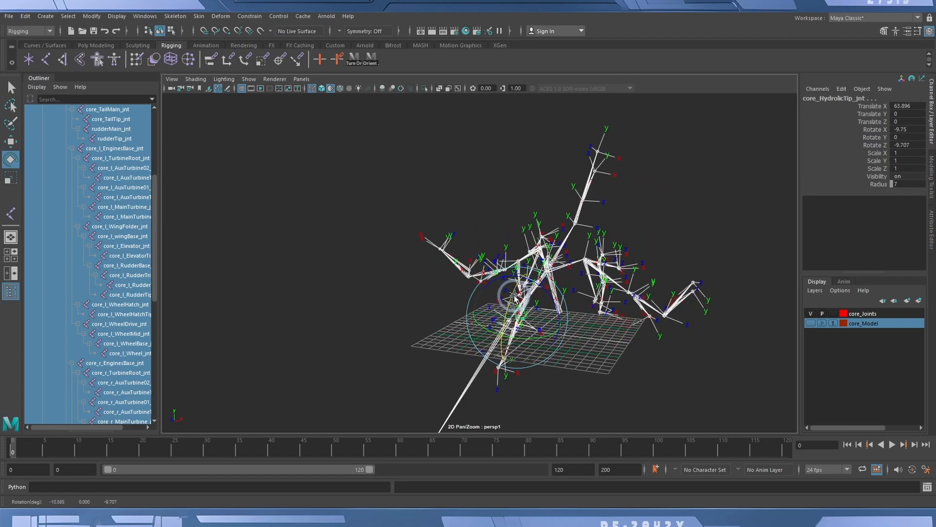
pyautogui.hotkey('ctrl', 'z')
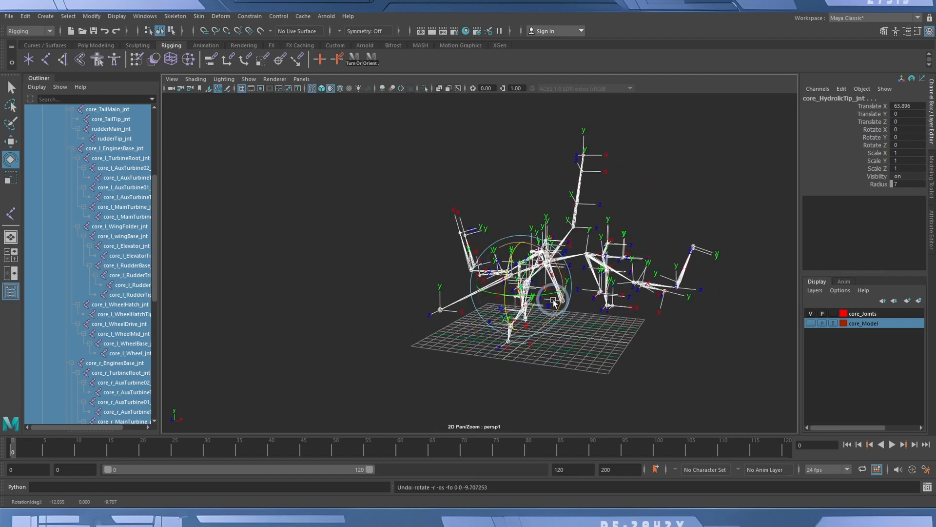
pyautogui.moveTo(549, 257)
pyautogui.mouseDown()
pyautogui.moveTo(558, 277)
pyautogui.moveTo(536, 260)
pyautogui.moveTo(544, 278)
pyautogui.moveTo(548, 266)
pyautogui.mouseUp()
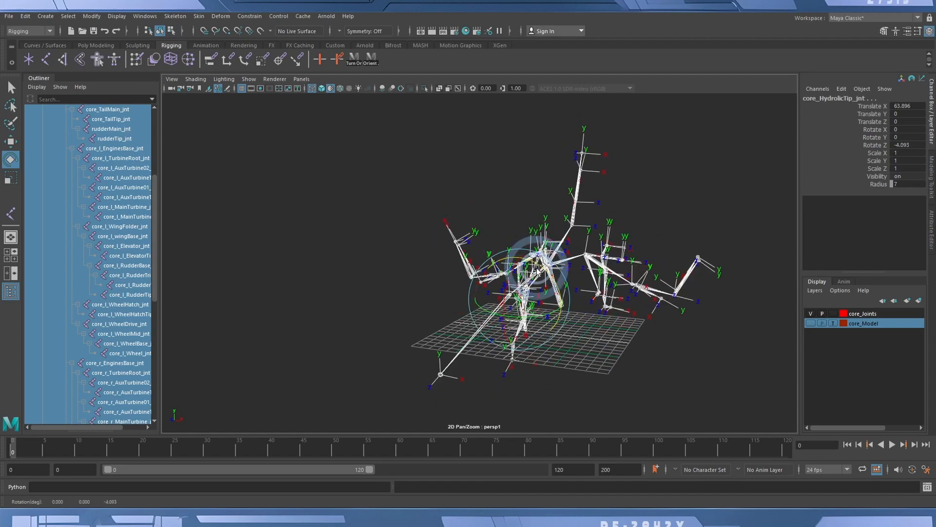
pyautogui.hotkey('ctrl', 'z')
pyautogui.keyDown('alt'); pyautogui.moveTo(578, 333); pyautogui.dragTo(537, 355); pyautogui.keyUp('alt')
pyautogui.keyDown('alt'); pyautogui.moveTo(538, 356); pyautogui.dragTo(559, 338, button='middle'); pyautogui.keyUp('alt')
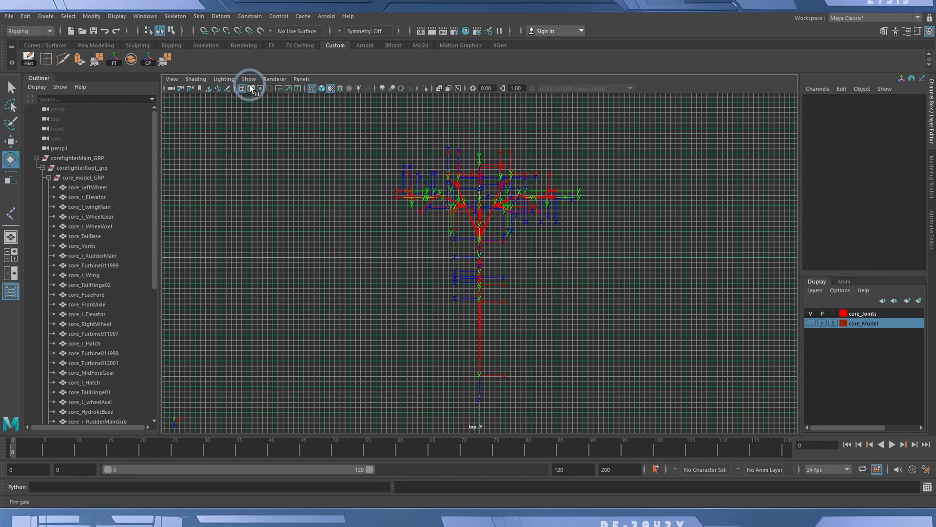
# Hide the grid in the top view and list only the joints of core_Skeleton_GRP in the Outliner, with core_model_GRP collapsed
pyautogui.click(249, 80)
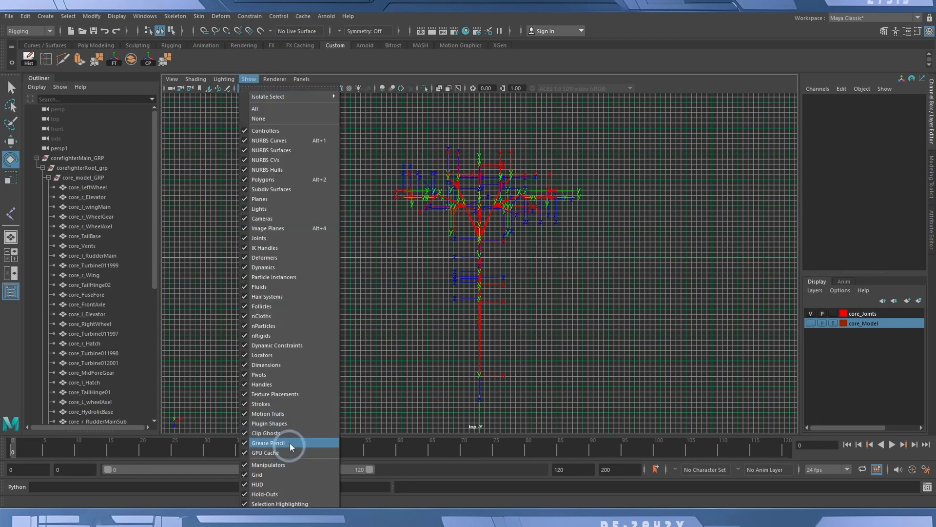
pyautogui.click(286, 474)
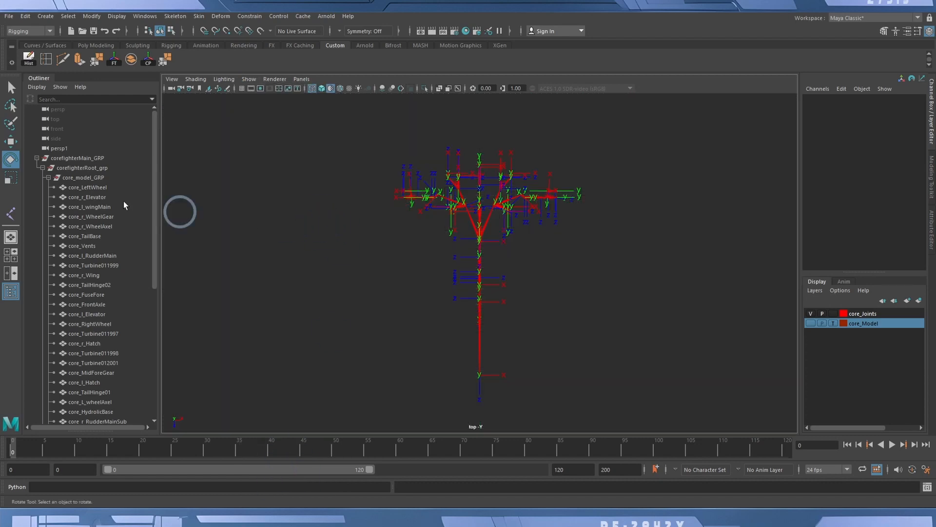
pyautogui.click(49, 178)
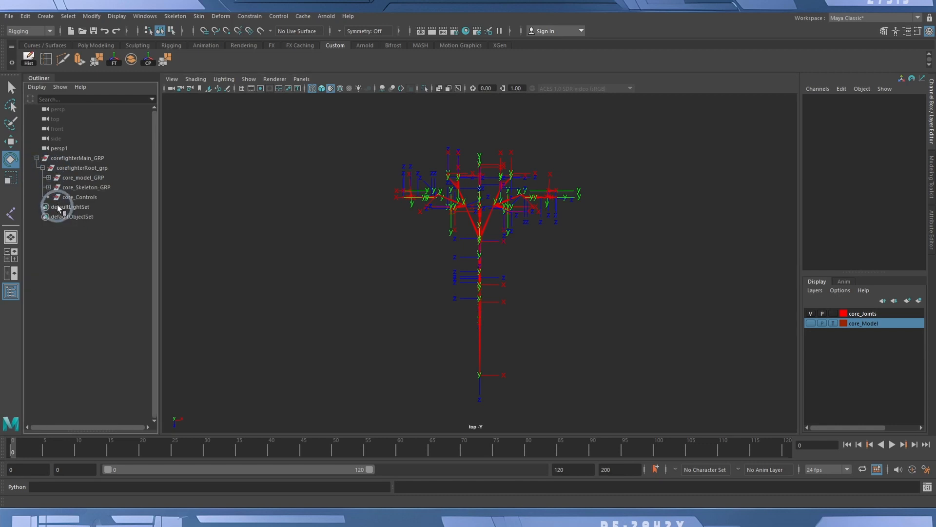
pyautogui.click(48, 188)
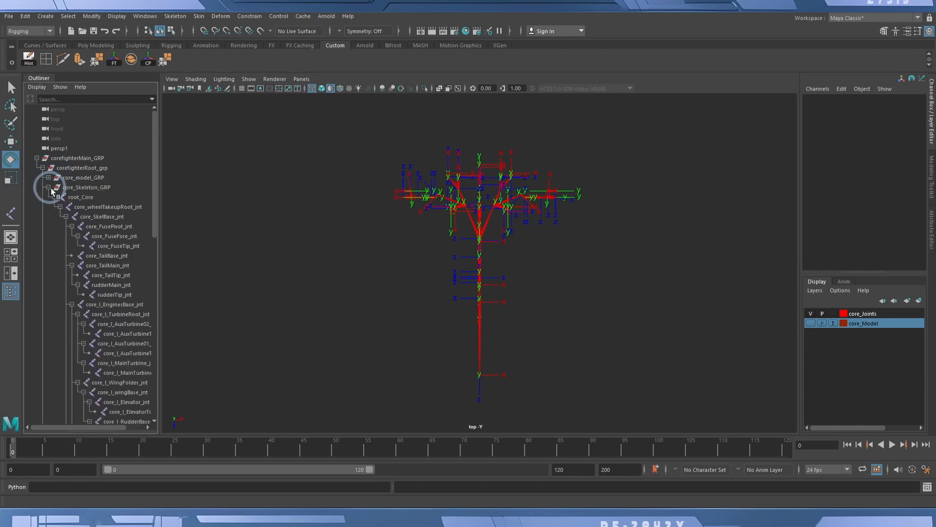
# Turn off the local rotation axes display for root_Core's whole joint hierarchy and save the scene
pyautogui.click(79, 198)
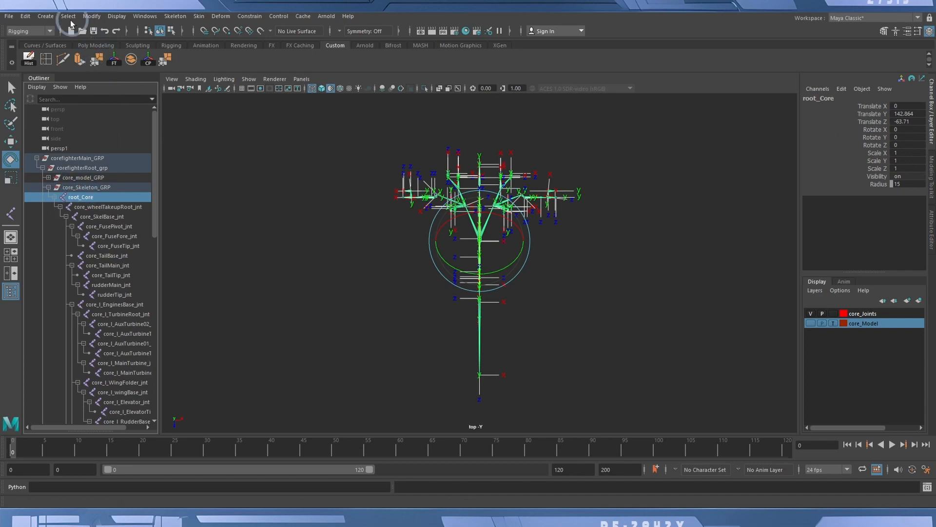
pyautogui.click(68, 16)
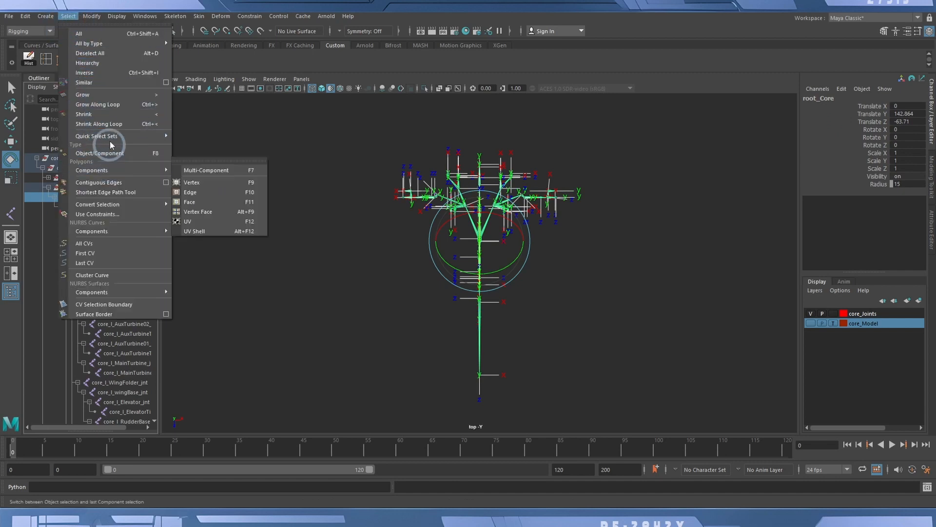
pyautogui.click(104, 64)
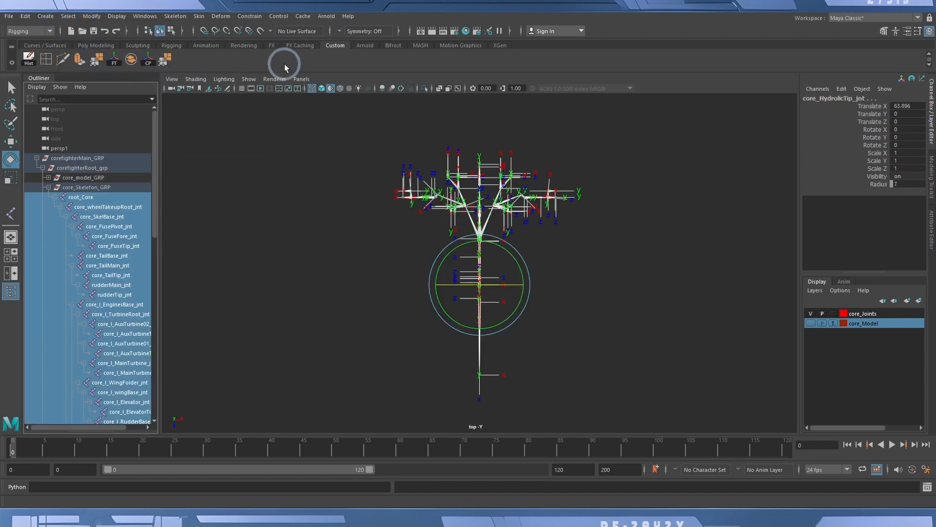
pyautogui.click(178, 45)
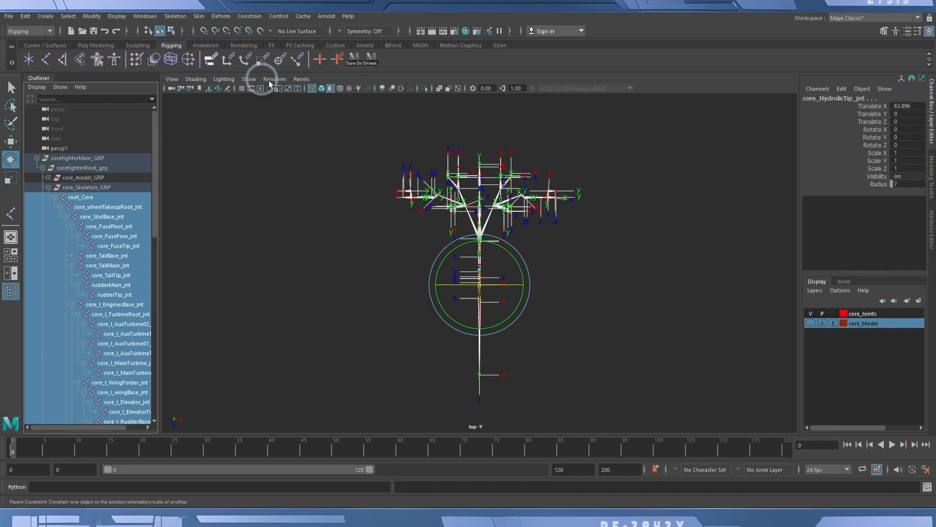
pyautogui.click(354, 61)
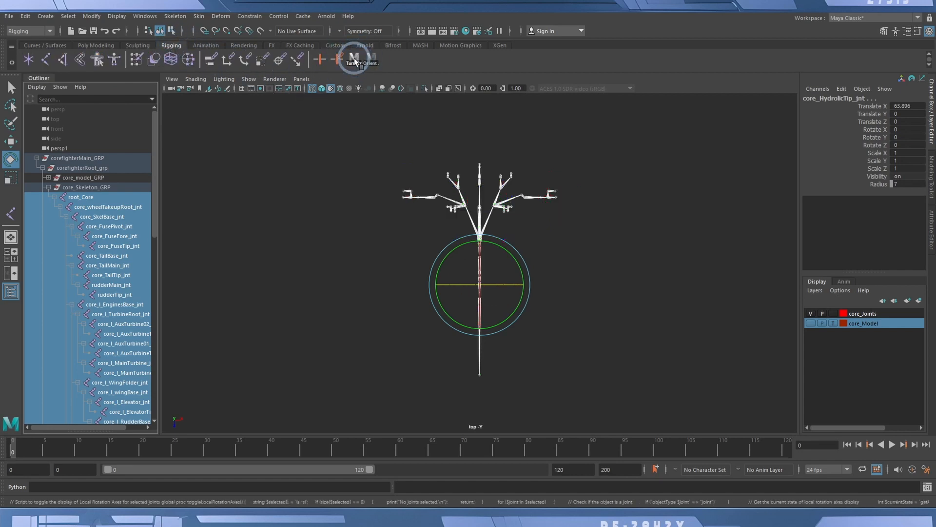
pyautogui.click(309, 208)
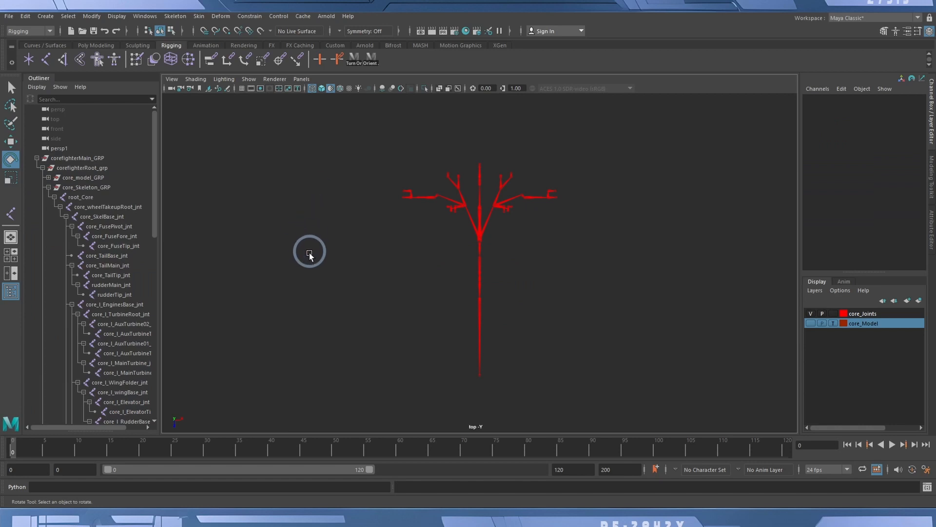
pyautogui.click(93, 31)
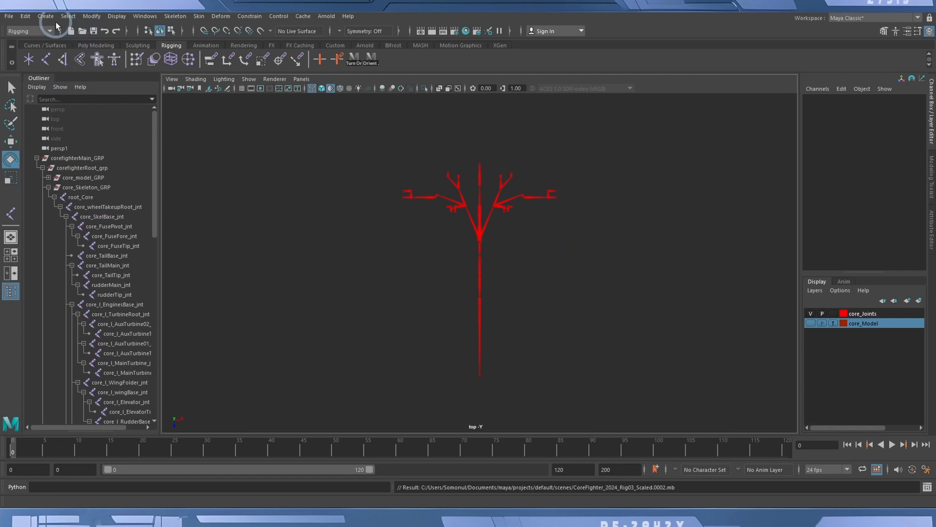
# Create a NURBS circle at the origin and scale it uniformly to about 485 so it surrounds the skeleton
pyautogui.click(46, 16)
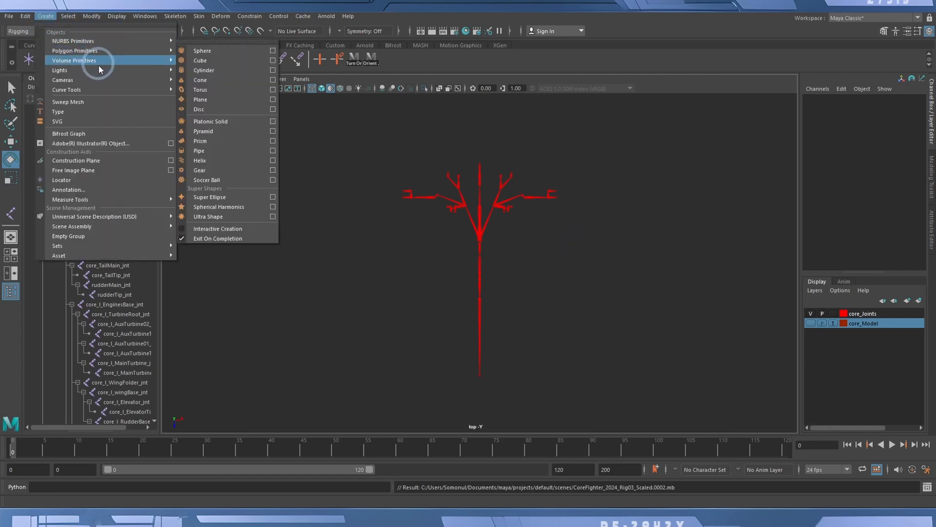
pyautogui.moveTo(98, 42)
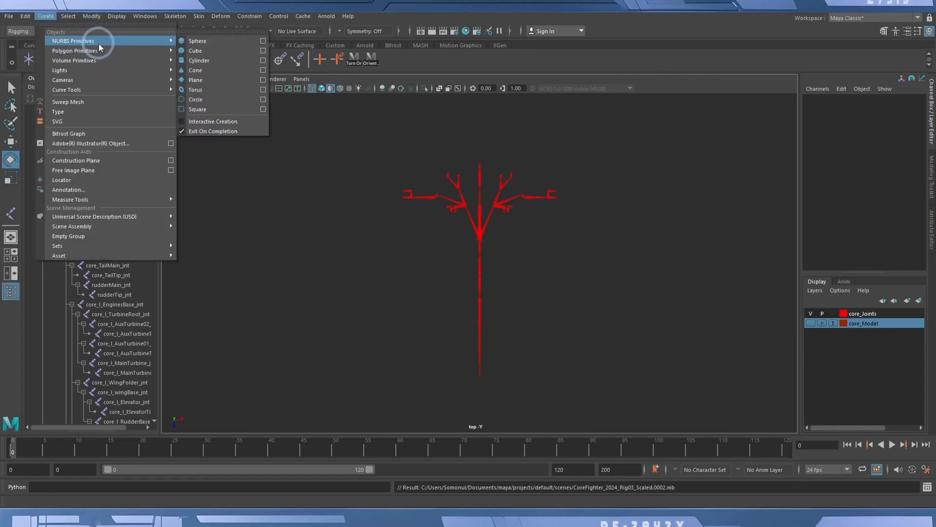
pyautogui.click(229, 101)
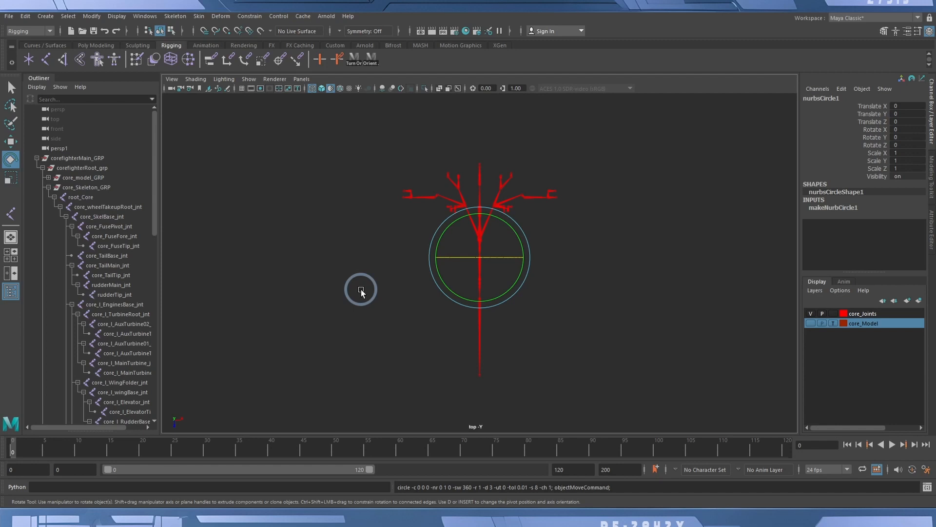
pyautogui.press('Delete')
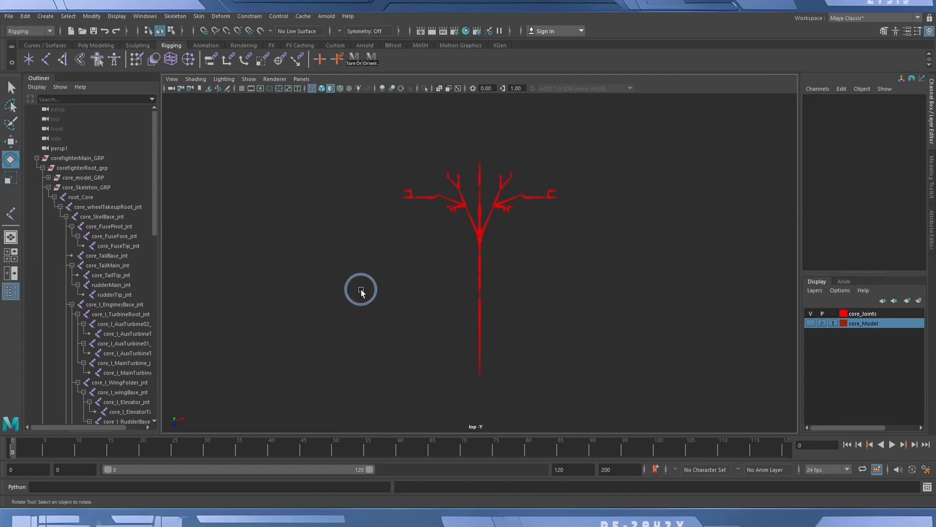
pyautogui.hotkey('ctrl', 'z')
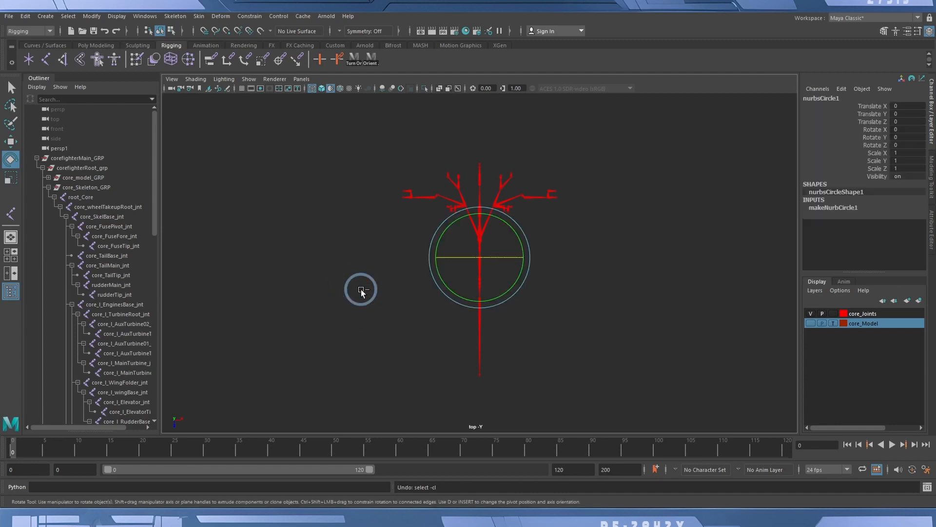
pyautogui.click(11, 177)
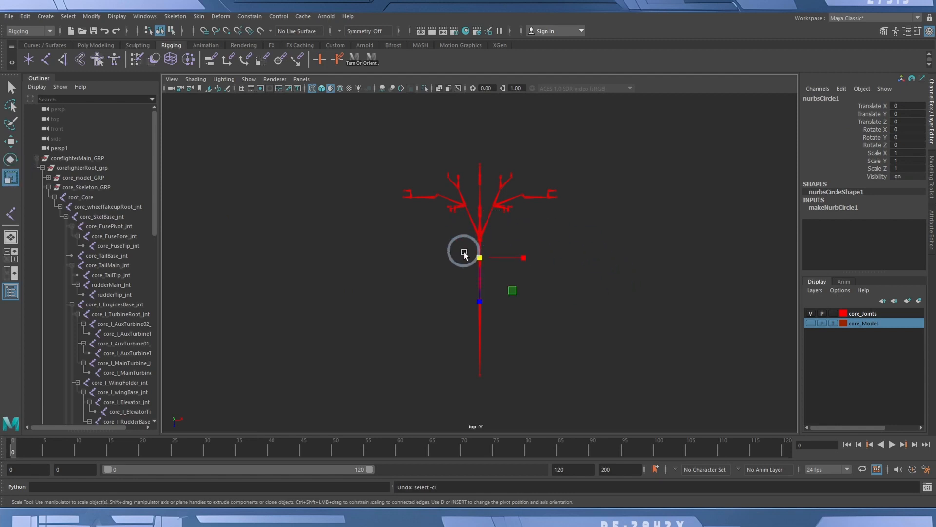
pyautogui.moveTo(899, 152); pyautogui.dragTo(898, 169)
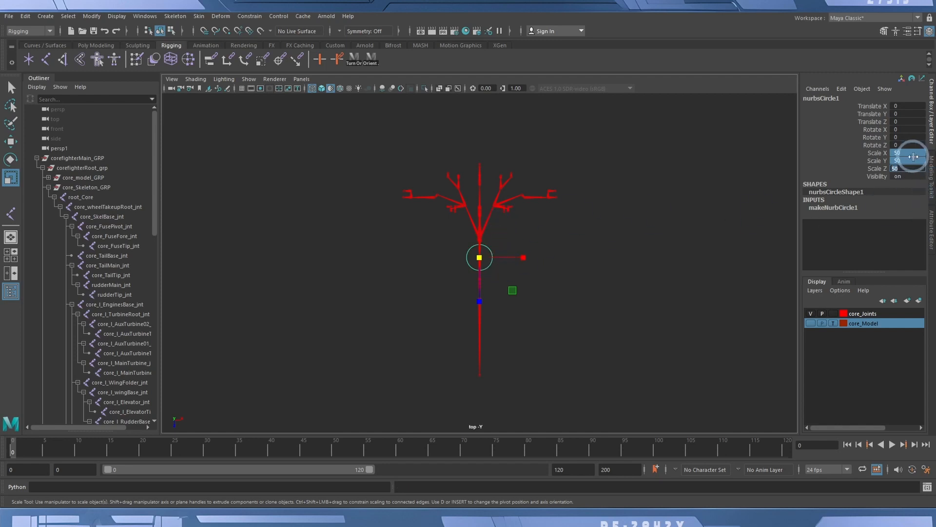
pyautogui.moveTo(479, 259); pyautogui.dragTo(659, 278)
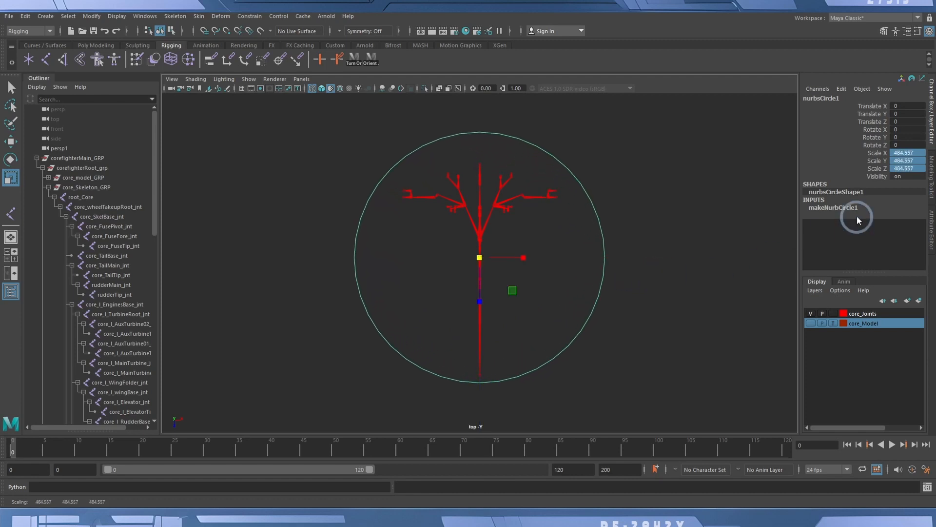
# Set the circle's Sections to 12 and stretch it along Z to a scale of about 517
pyautogui.click(844, 208)
pyautogui.scroll(-3, 912, 248)
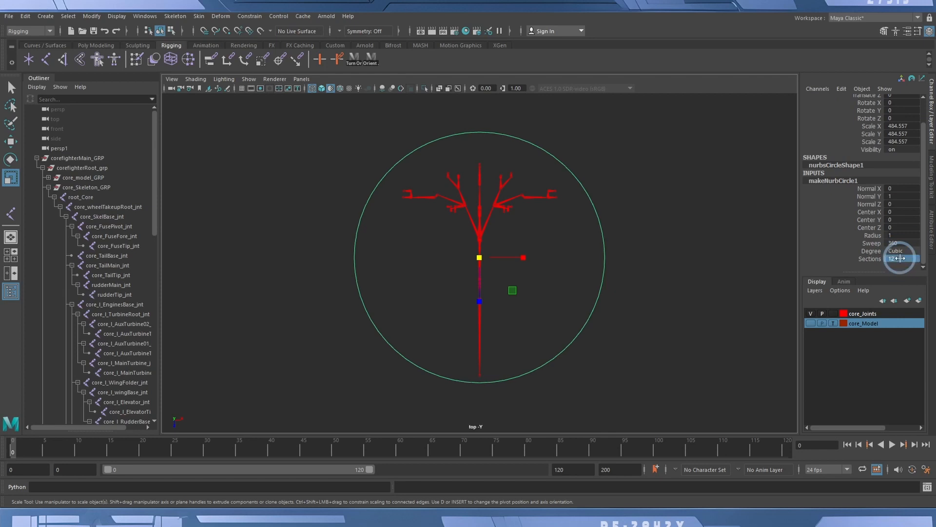
pyautogui.moveTo(479, 304); pyautogui.dragTo(512, 317)
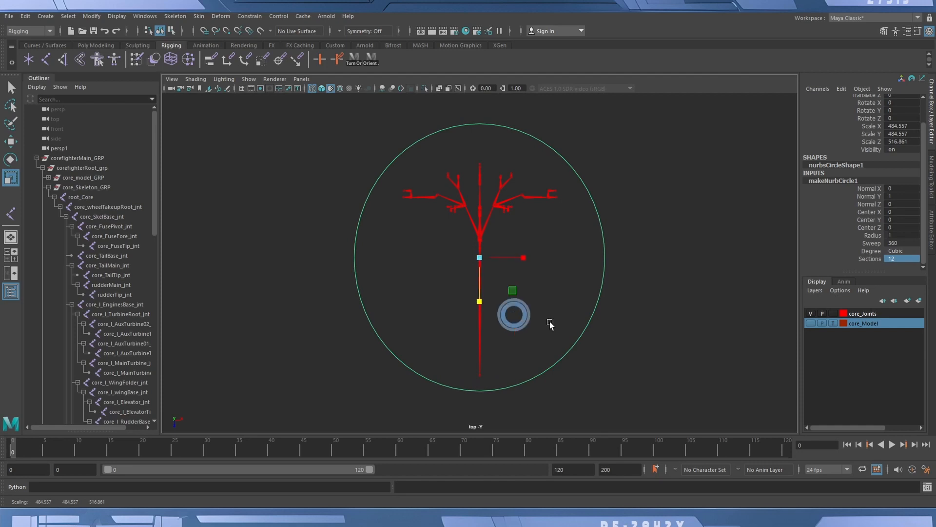
# Hide the core_Joints layer, show the core_Model layer and shift the circle about 7.5 units along Z around the fighter
pyautogui.click(810, 314)
pyautogui.click(810, 324)
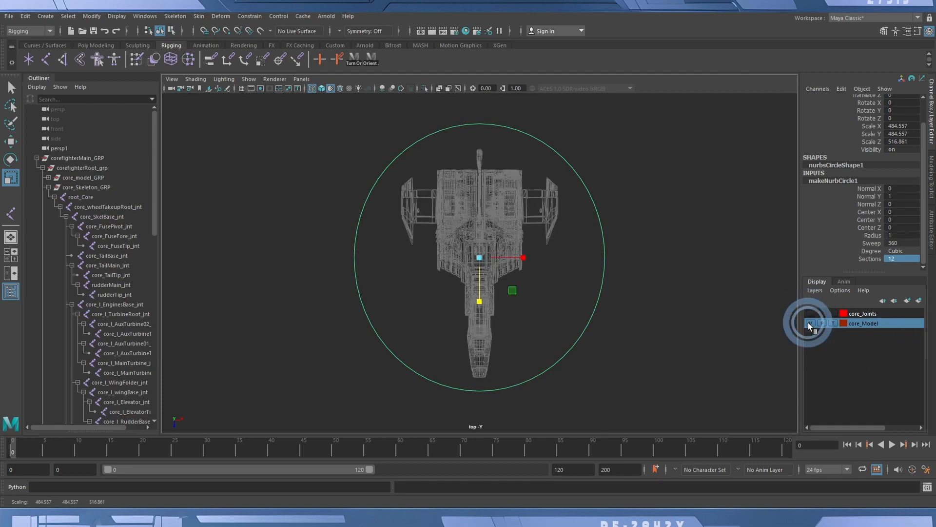
pyautogui.press('w')
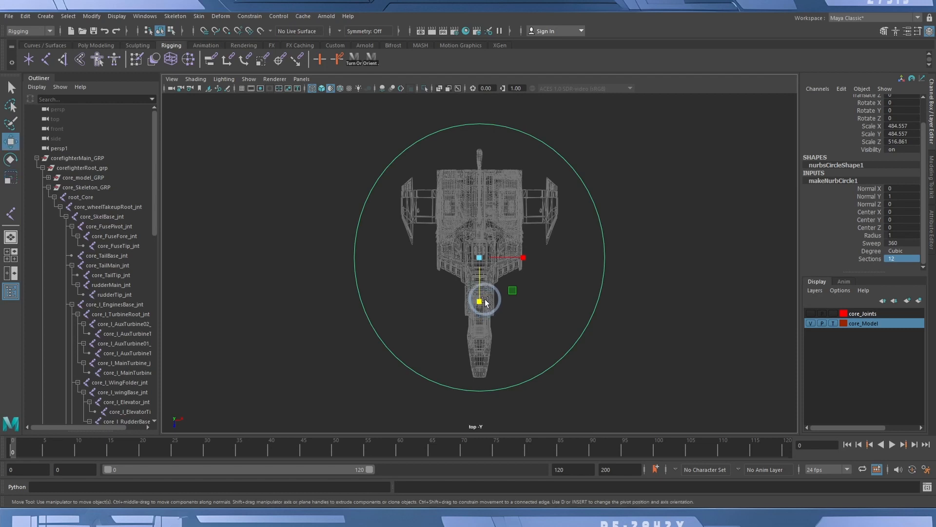
pyautogui.moveTo(481, 307); pyautogui.dragTo(479, 307)
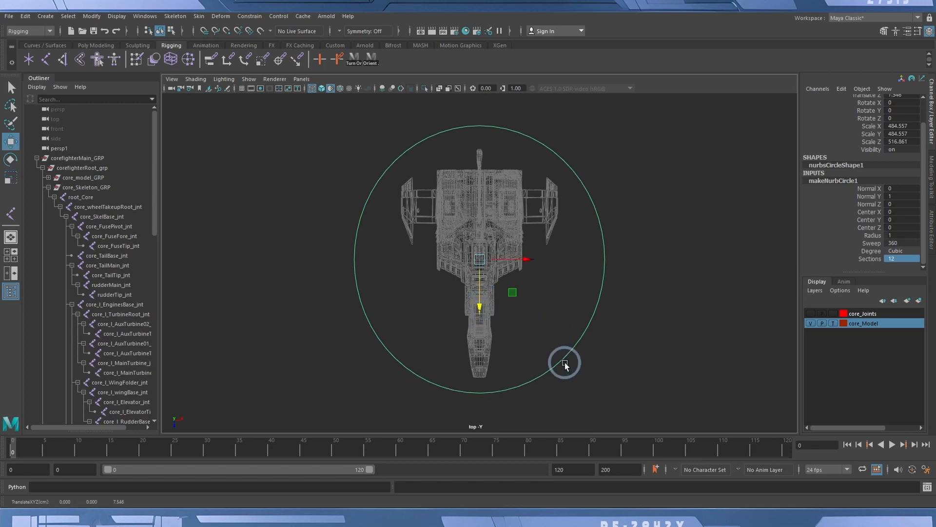
# Display the circle's control vertices and scale the middle and forward side pairs inward along X
pyautogui.moveTo(606, 256); pyautogui.dragTo(563, 258, button='right')
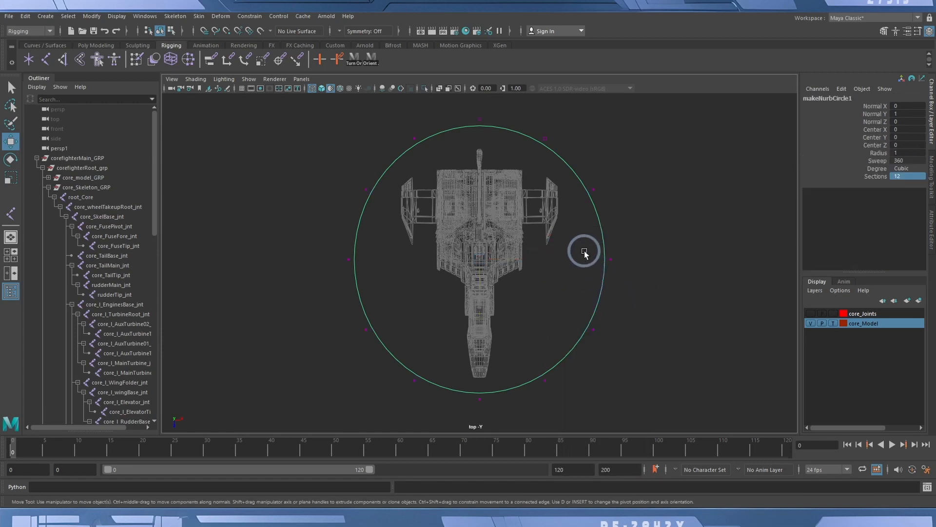
pyautogui.moveTo(334, 241); pyautogui.dragTo(384, 293)
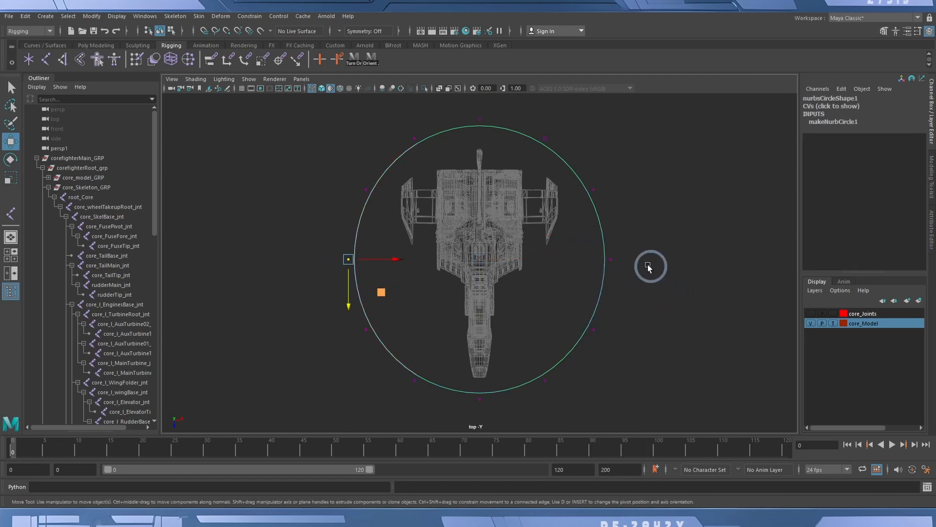
pyautogui.moveTo(576, 246); pyautogui.dragTo(627, 285)
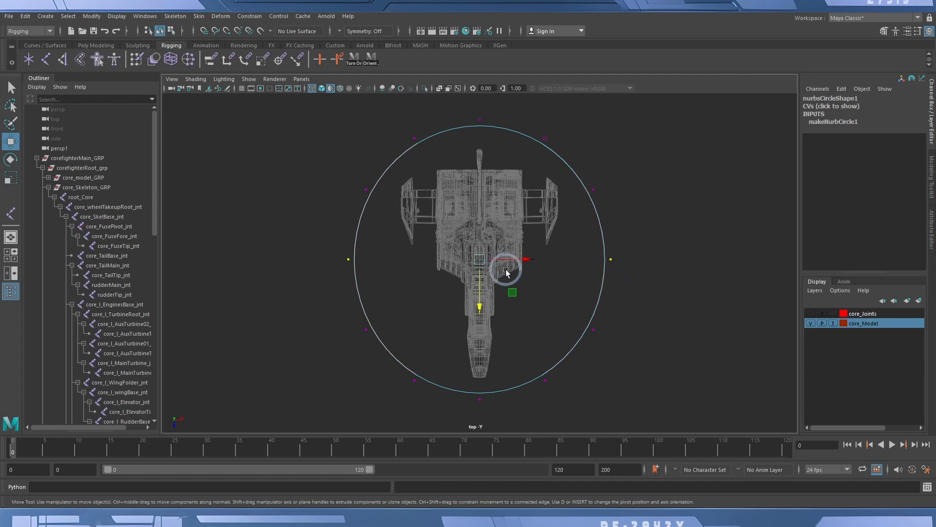
pyautogui.press('r')
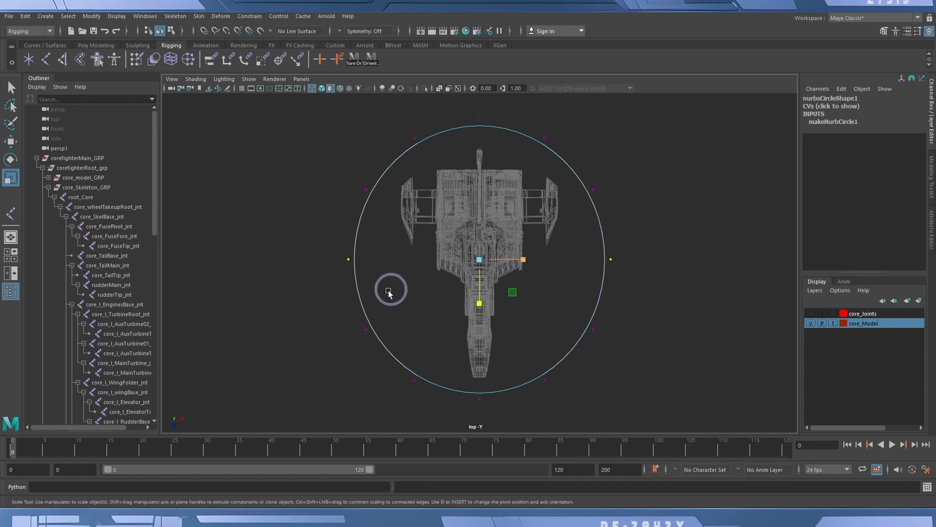
pyautogui.keyDown('shift'); pyautogui.moveTo(356, 317); pyautogui.dragTo(379, 343); pyautogui.keyUp('shift')
pyautogui.keyDown('shift'); pyautogui.moveTo(575, 317); pyautogui.dragTo(594, 343); pyautogui.keyUp('shift')
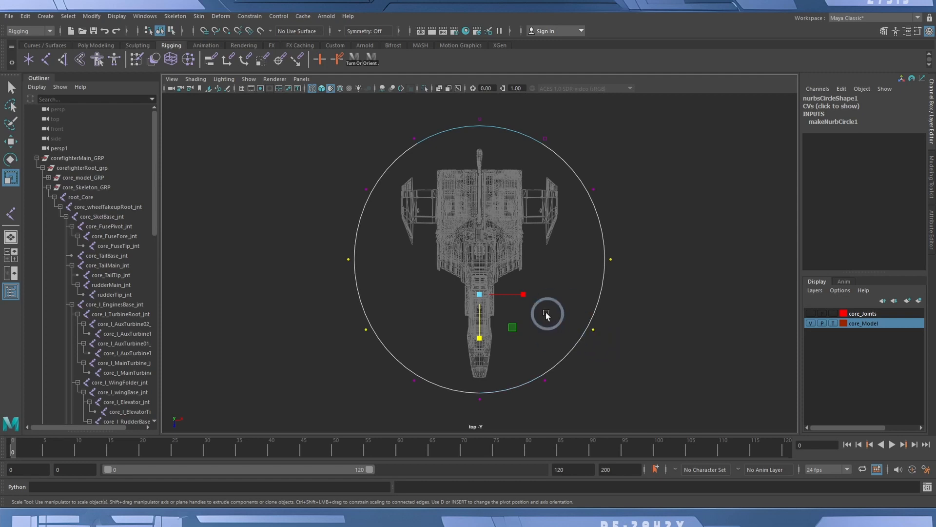
pyautogui.moveTo(523, 293); pyautogui.dragTo(506, 295)
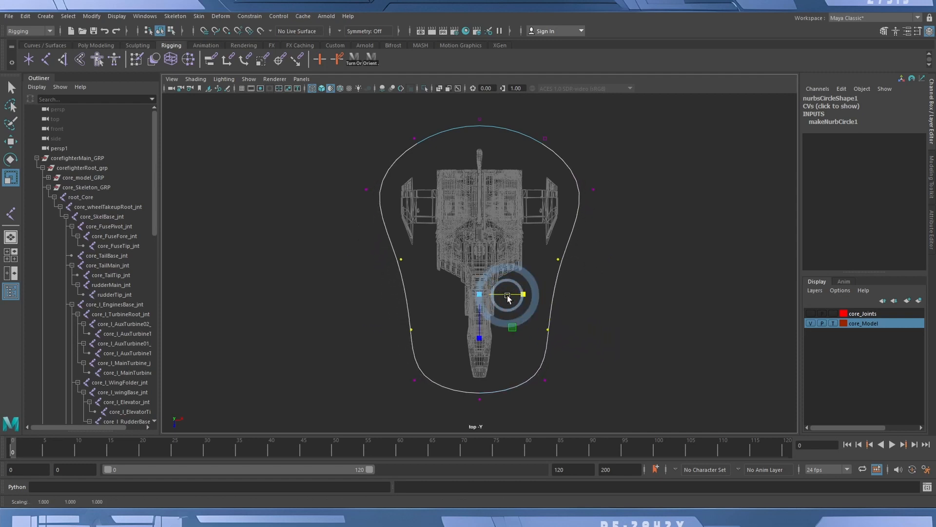
# Narrow the curve around the fighter's nose by scaling the two foremost side pairs of control vertices inward along X
pyautogui.moveTo(398, 355); pyautogui.dragTo(444, 402)
pyautogui.keyDown('shift'); pyautogui.moveTo(527, 355); pyautogui.dragTo(506, 380); pyautogui.keyUp('shift')
pyautogui.moveTo(378, 306); pyautogui.dragTo(591, 358)
pyautogui.moveTo(521, 327)
pyautogui.mouseDown()
pyautogui.moveTo(495, 328)
pyautogui.moveTo(503, 334)
pyautogui.mouseUp()
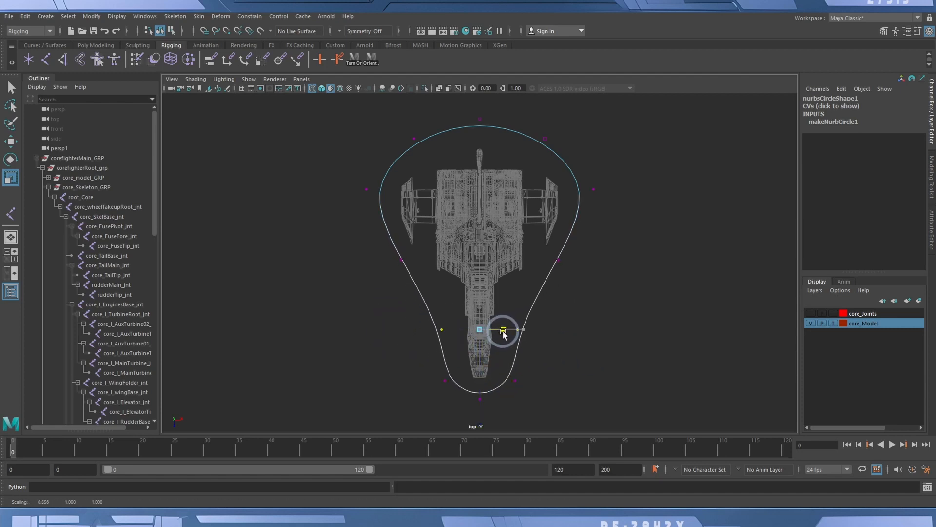
# Scale the curve's middle side vertices and the wing-level pair slightly inward along X
pyautogui.moveTo(378, 244); pyautogui.dragTo(594, 278)
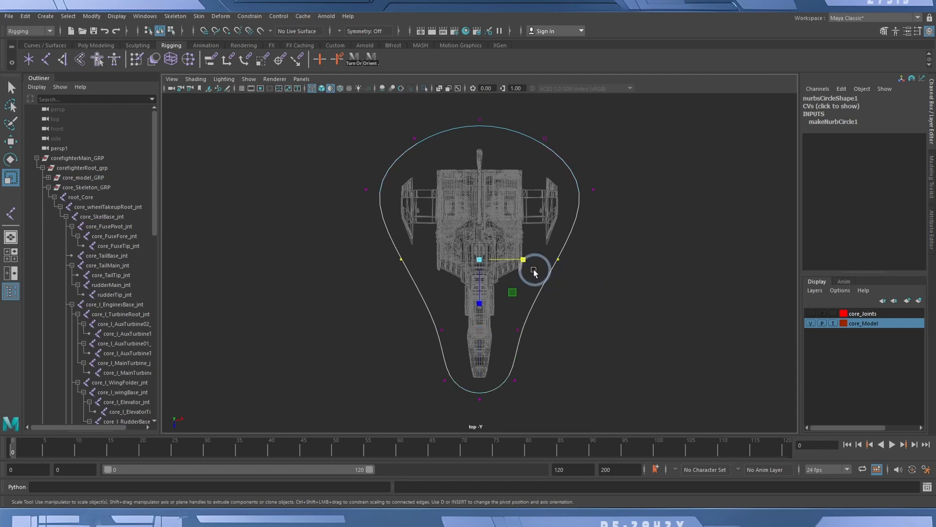
pyautogui.moveTo(520, 257); pyautogui.dragTo(519, 261)
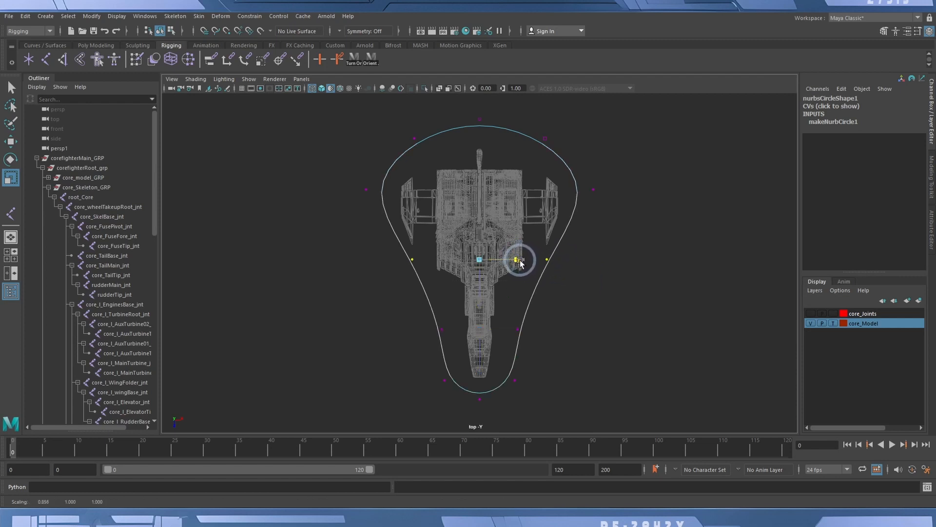
pyautogui.moveTo(313, 175); pyautogui.dragTo(592, 203)
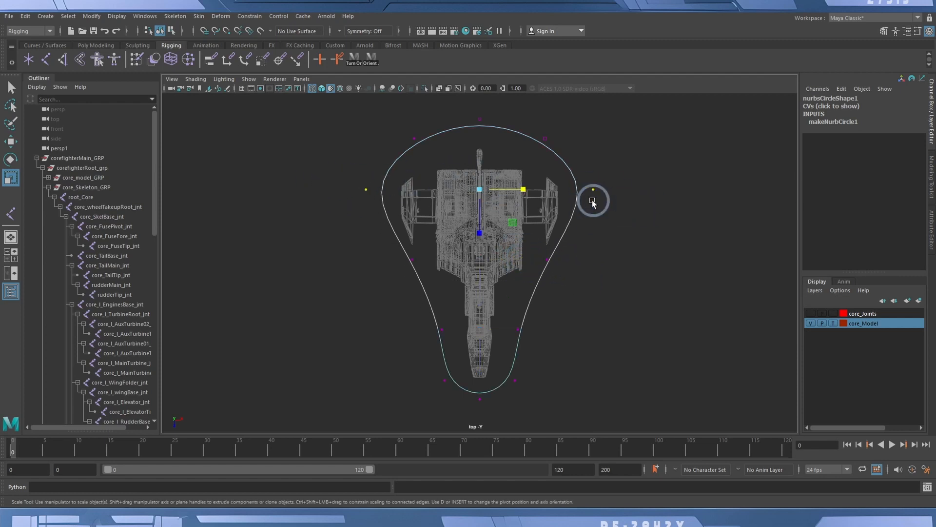
pyautogui.moveTo(528, 194); pyautogui.dragTo(526, 194)
# Move the three control vertices behind the fighter's tail slightly closer to the model along Z
pyautogui.moveTo(385, 110); pyautogui.dragTo(561, 146)
pyautogui.press('w')
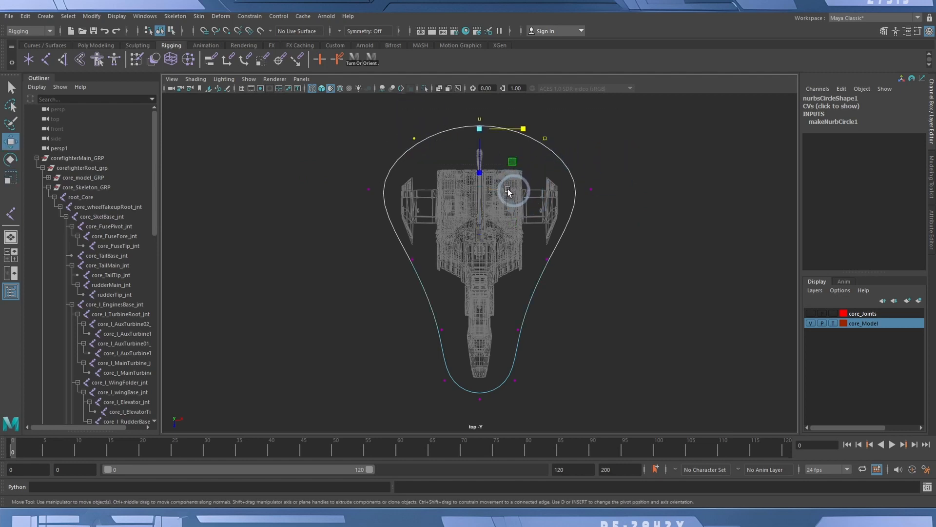
pyautogui.moveTo(480, 179); pyautogui.dragTo(477, 184)
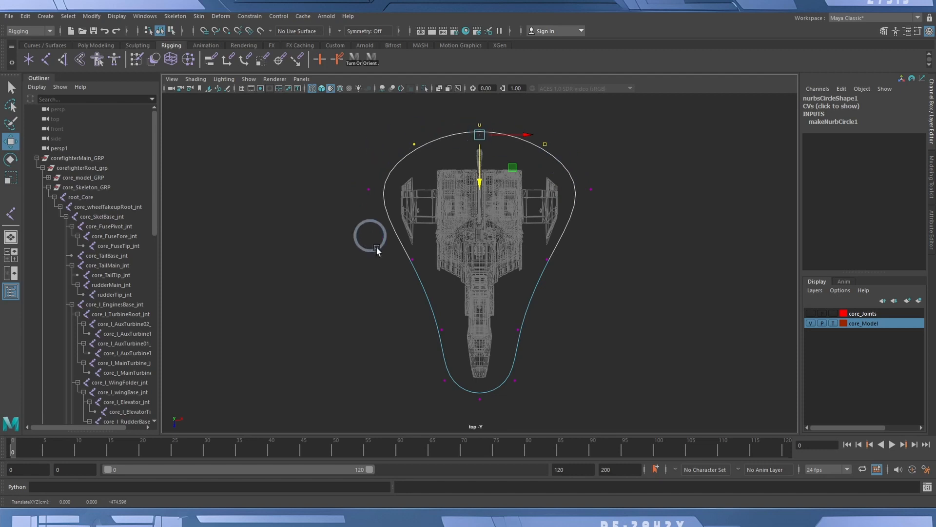
# Widen the curve's middle side vertices by a factor of about 1.1 along X and return to object selection
pyautogui.moveTo(361, 227); pyautogui.dragTo(528, 262)
pyautogui.press('e')
pyautogui.press('r')
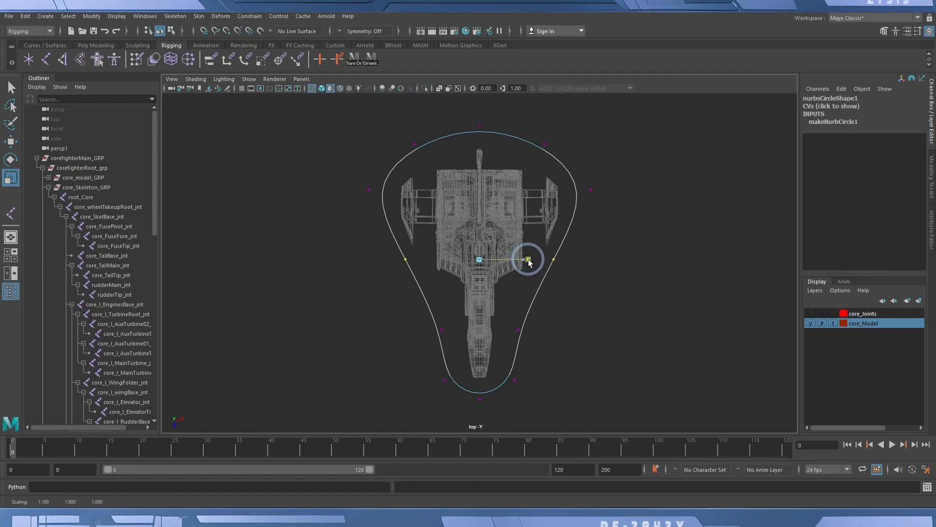
pyautogui.click(659, 267)
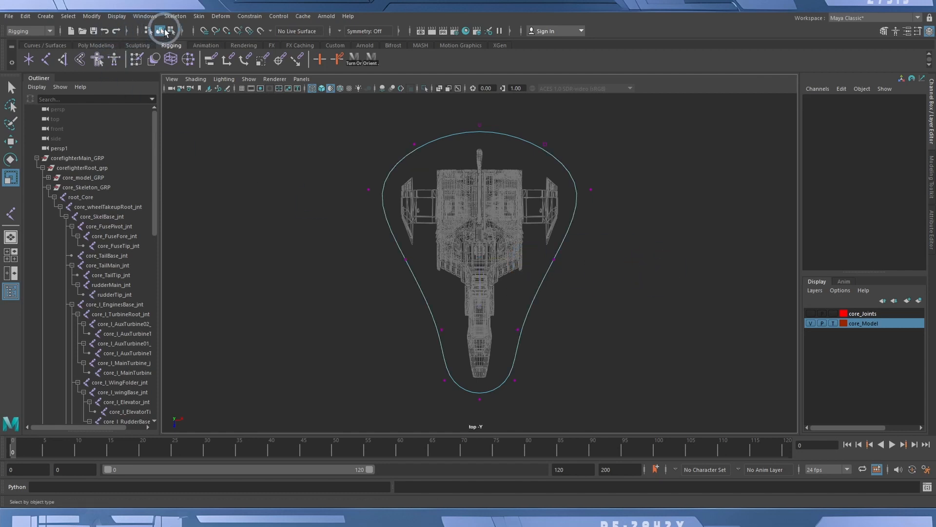
pyautogui.click(160, 31)
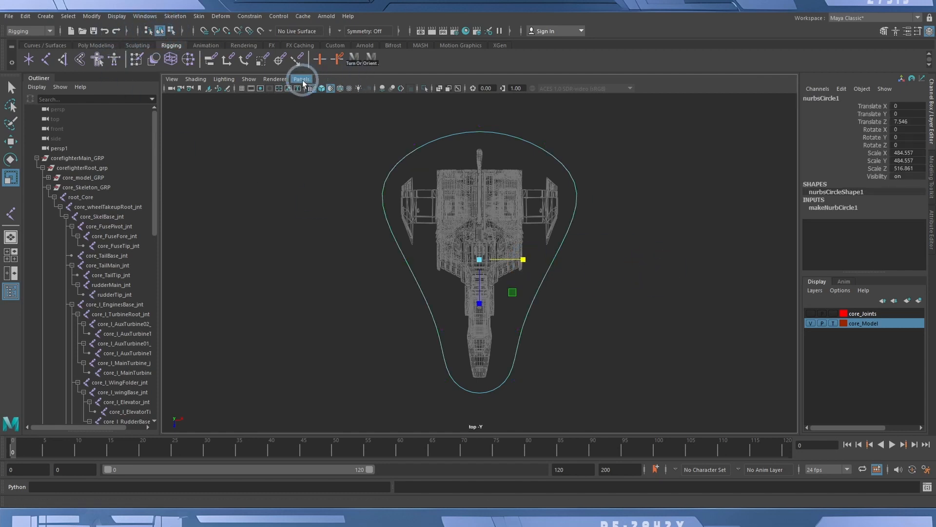
# Switch the viewport to the persp1 camera, hide the core_Model layer and show the core_Joints layer
pyautogui.click(301, 79)
pyautogui.moveTo(314, 90)
pyautogui.click(438, 99)
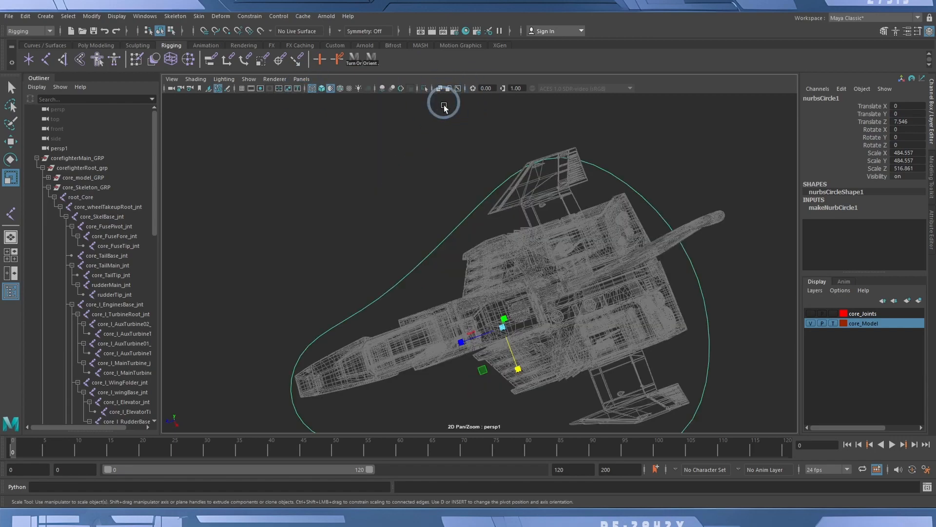
pyautogui.keyDown('alt'); pyautogui.moveTo(564, 322); pyautogui.dragTo(810, 321); pyautogui.keyUp('alt')
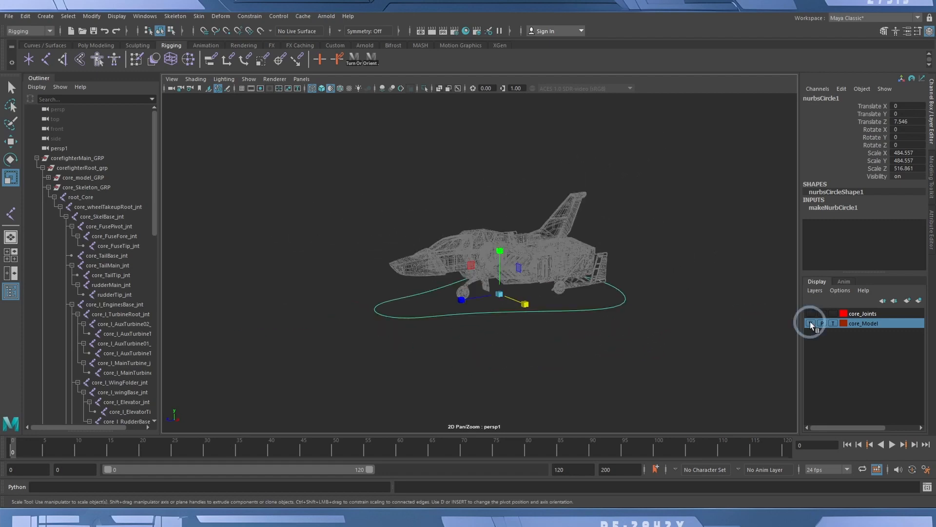
pyautogui.click(810, 323)
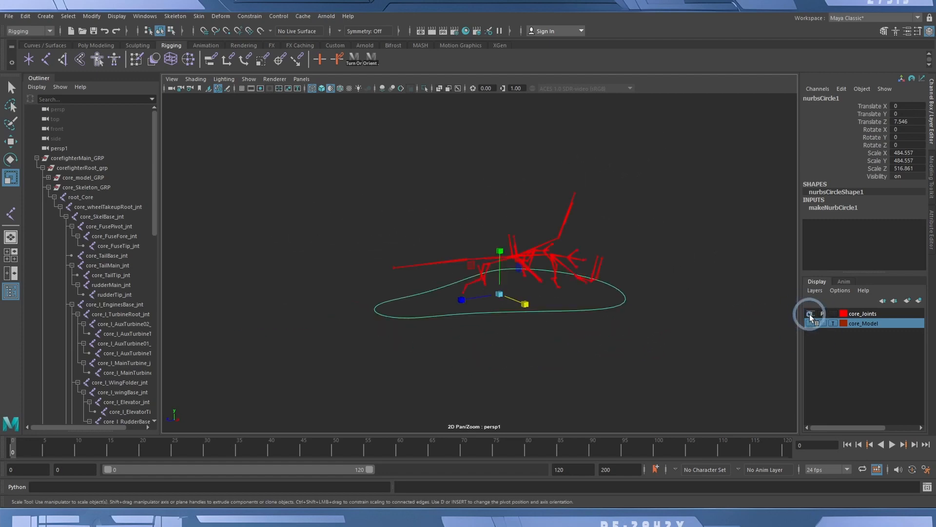
# Select root_Core with the Rotate tool and examine its pivot and hierarchy against the control curve from several angles
pyautogui.keyDown('alt'); pyautogui.moveTo(602, 351); pyautogui.dragTo(546, 268); pyautogui.keyUp('alt')
pyautogui.click(540, 267)
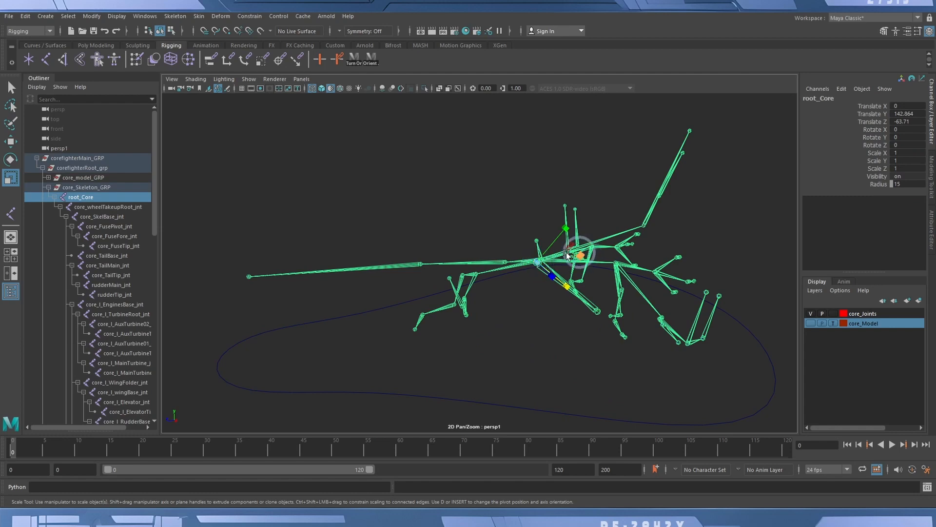
pyautogui.click(11, 159)
pyautogui.keyDown('alt'); pyautogui.moveTo(410, 228); pyautogui.dragTo(429, 229); pyautogui.keyUp('alt')
pyautogui.moveTo(567, 254); pyautogui.dragTo(528, 199)
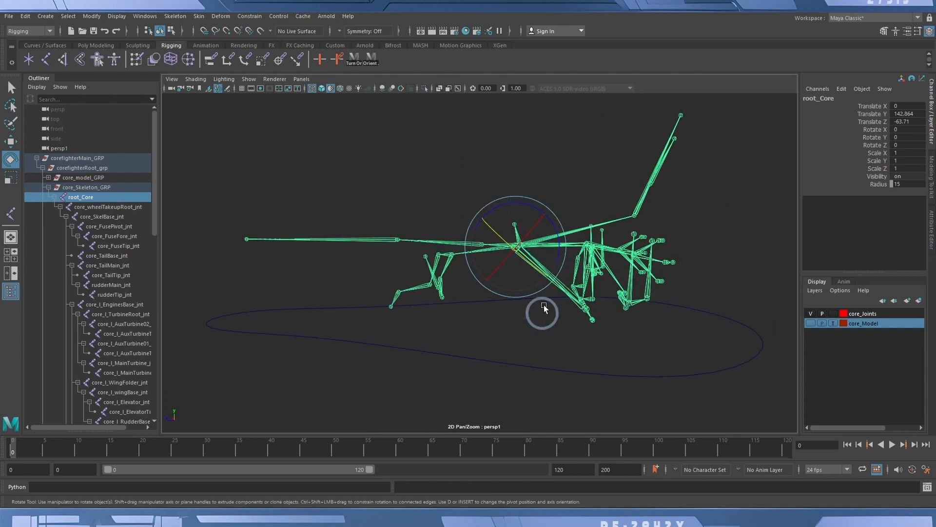
pyautogui.keyDown('alt'); pyautogui.moveTo(541, 308); pyautogui.dragTo(539, 324); pyautogui.keyUp('alt')
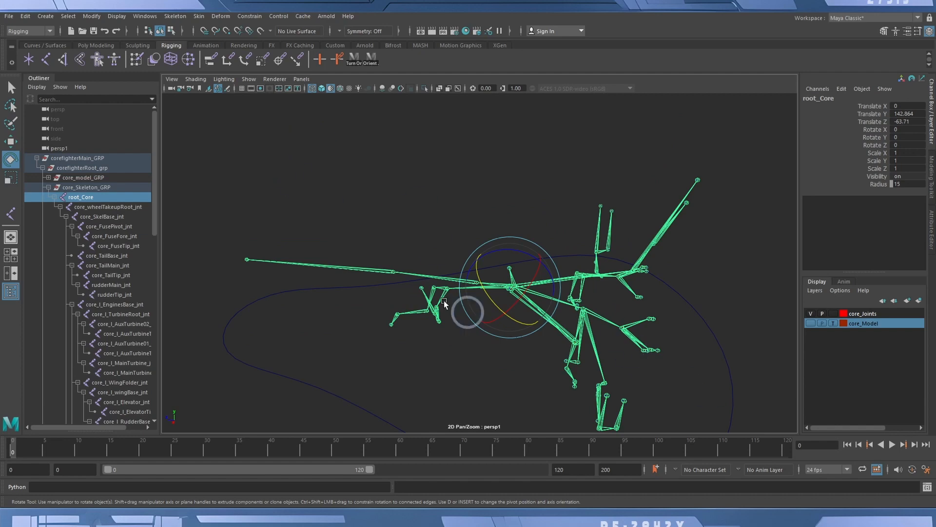
pyautogui.keyDown('alt'); pyautogui.moveTo(463, 312); pyautogui.dragTo(441, 188); pyautogui.keyUp('alt')
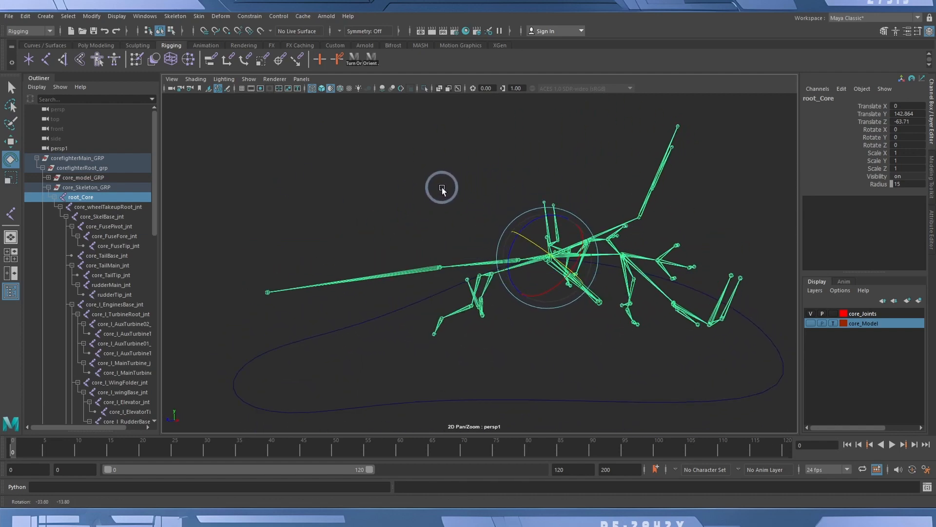
# Select the nurbsCircle1 control curve, try a small test rotation around its pivot, and undo the rotation
pyautogui.keyDown('alt'); pyautogui.moveTo(537, 362); pyautogui.dragTo(502, 340); pyautogui.keyUp('alt')
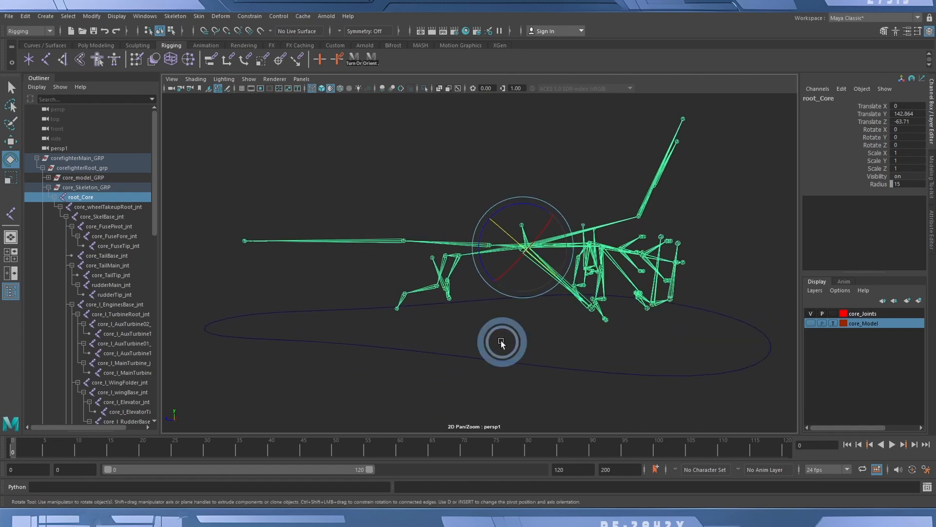
pyautogui.click(508, 361)
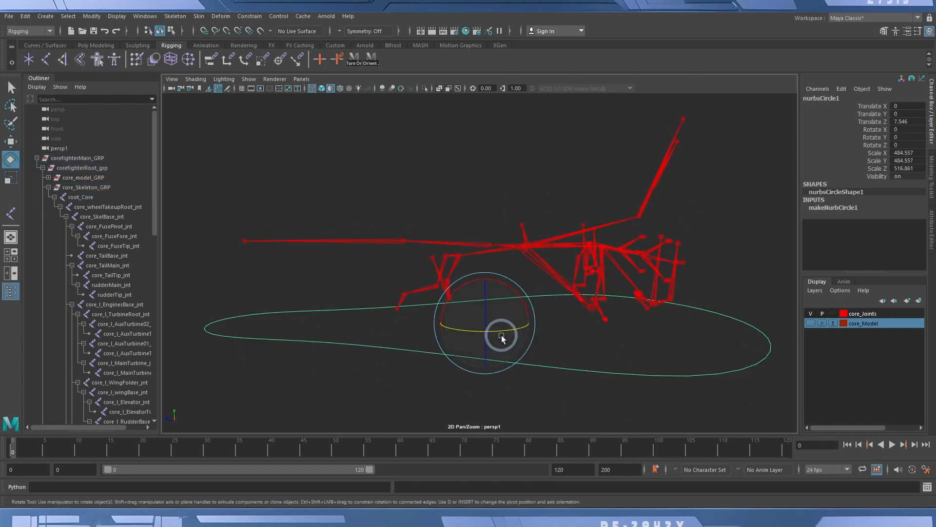
pyautogui.press('w')
pyautogui.keyDown('alt'); pyautogui.moveTo(486, 285); pyautogui.dragTo(629, 330); pyautogui.keyUp('alt')
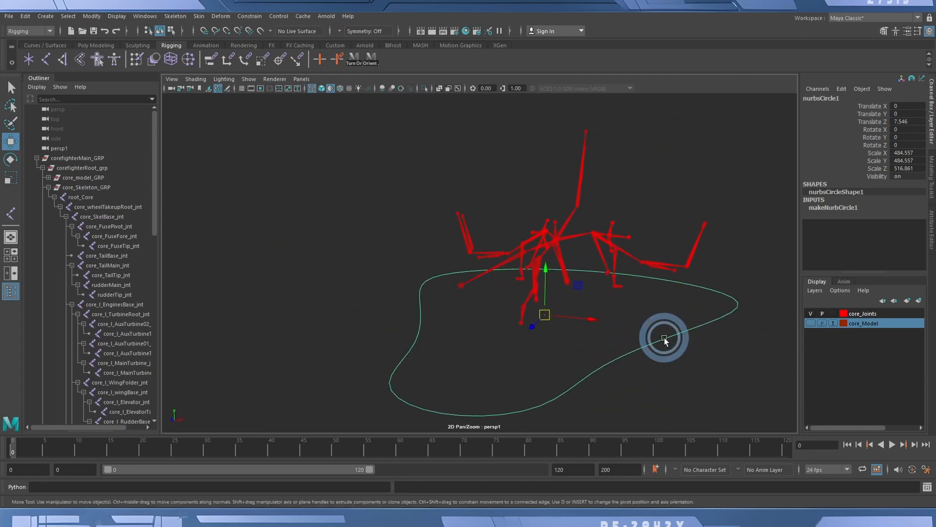
pyautogui.press('e')
pyautogui.moveTo(582, 292)
pyautogui.mouseDown()
pyautogui.moveTo(551, 268)
pyautogui.moveTo(585, 317)
pyautogui.moveTo(569, 288)
pyautogui.moveTo(573, 313)
pyautogui.moveTo(569, 258)
pyautogui.moveTo(580, 301)
pyautogui.moveTo(595, 300)
pyautogui.moveTo(558, 256)
pyautogui.moveTo(556, 309)
pyautogui.moveTo(585, 292)
pyautogui.moveTo(573, 293)
pyautogui.mouseUp()
pyautogui.hotkey('ctrl', 'z')
# Select the root_Core joint, try rotating the skeleton around its pivot, and undo the test rotation
pyautogui.click(552, 250)
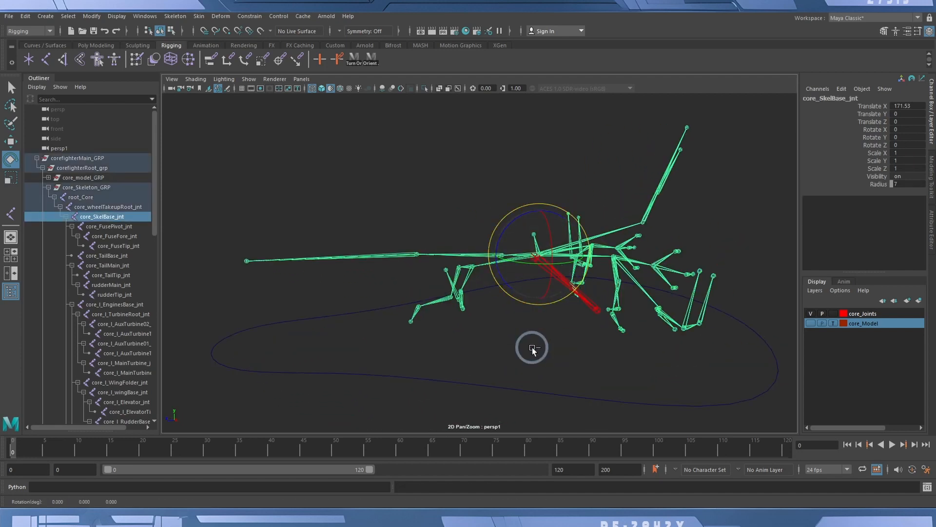
pyautogui.hotkey('ctrl', 'z')
pyautogui.click(537, 260)
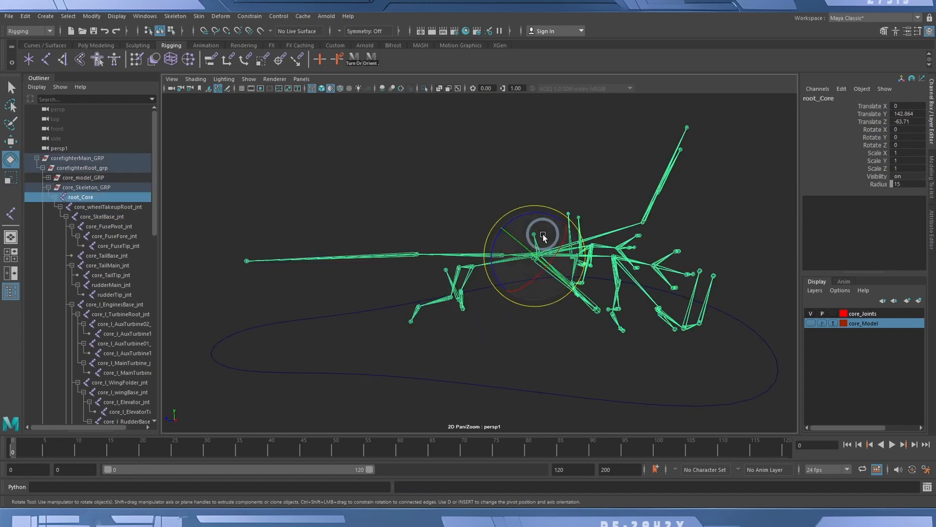
pyautogui.moveTo(539, 239); pyautogui.dragTo(491, 376)
pyautogui.hotkey('ctrl', 'z')
pyautogui.hotkey('ctrl', 'z')
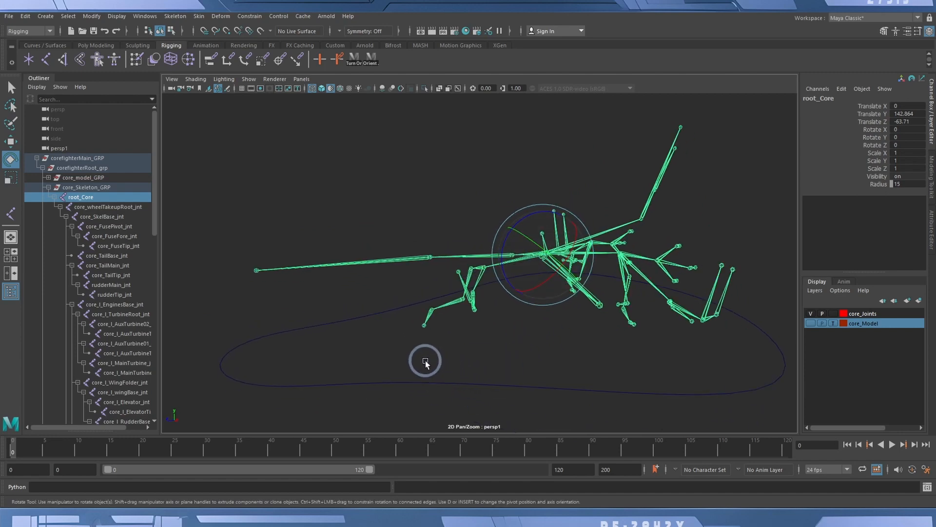
# Select the nurbsCircle1 control curve around the skeleton again
pyautogui.click(504, 406)
pyautogui.keyDown('alt'); pyautogui.moveTo(591, 336); pyautogui.dragTo(610, 312); pyautogui.keyUp('alt')
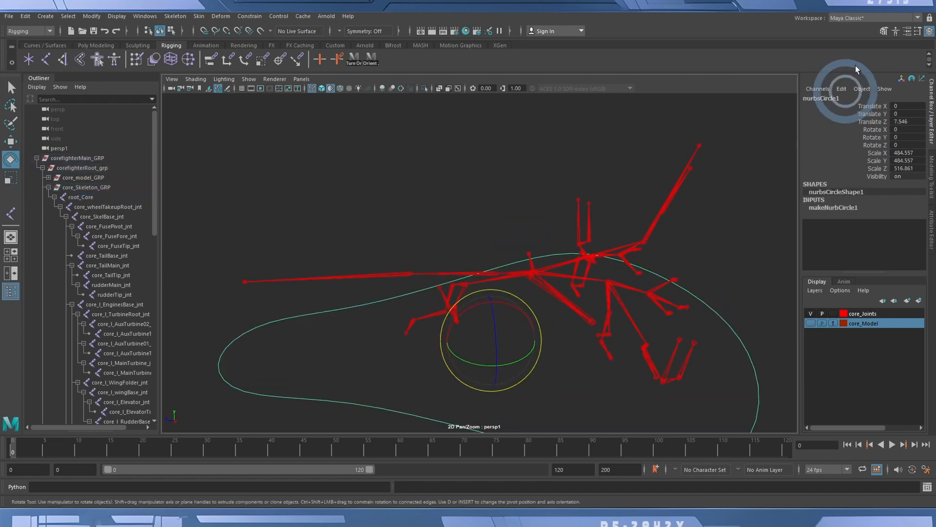
# Rename the NURBS circle to corefighter_ctrl and snap its pivot onto the skeleton's central root joint
pyautogui.doubleClick(821, 98)
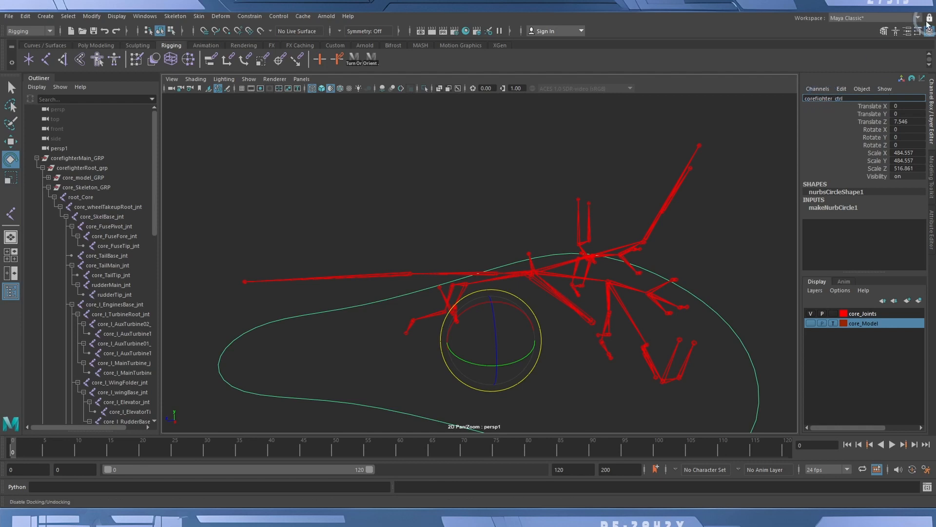
pyautogui.click(868, 101)
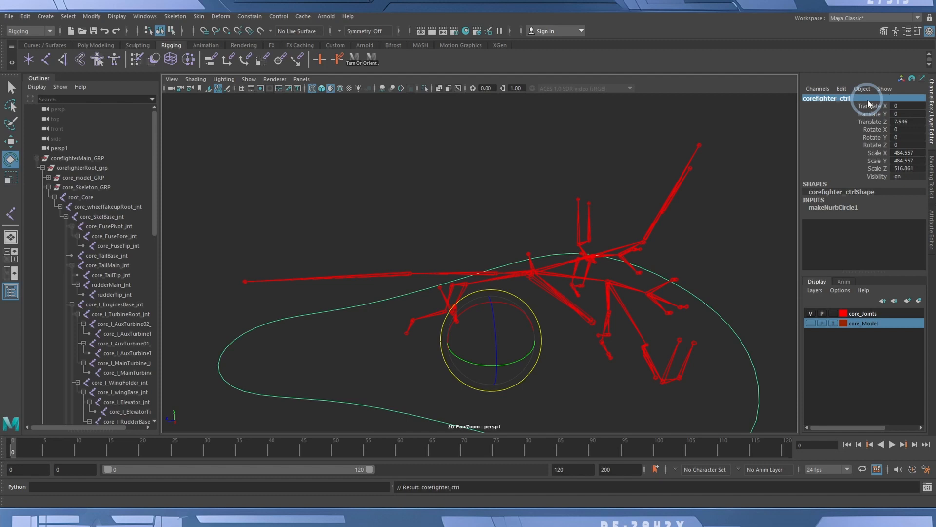
pyautogui.moveTo(585, 319)
pyautogui.keyDown('alt'); pyautogui.mouseDown()
pyautogui.moveTo(611, 331)
pyautogui.moveTo(578, 323)
pyautogui.mouseUp(); pyautogui.keyUp('alt')
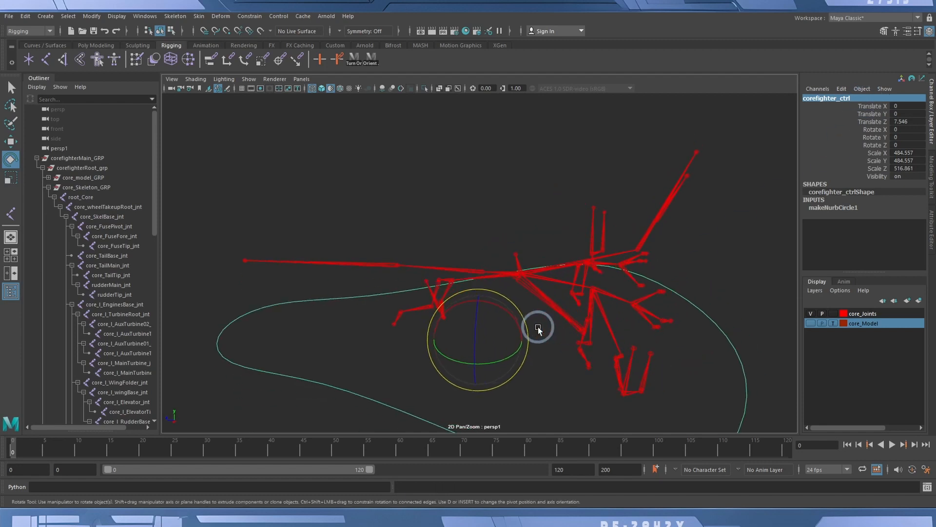
pyautogui.press('d')
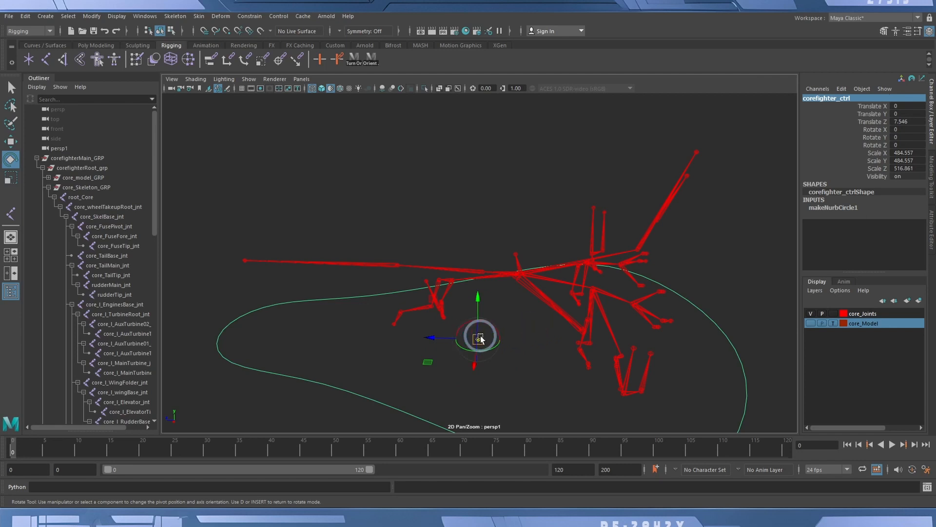
pyautogui.moveTo(479, 338); pyautogui.dragTo(516, 288)
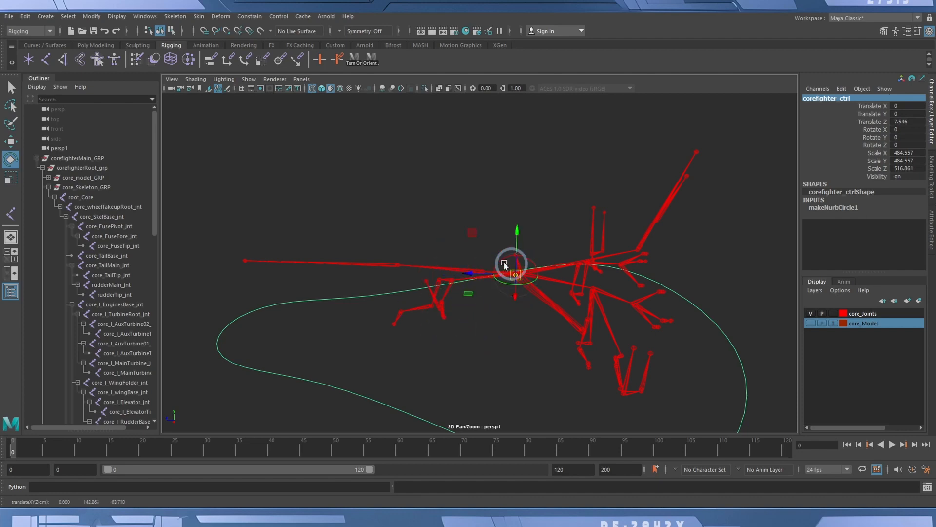
pyautogui.keyDown('alt'); pyautogui.moveTo(505, 262); pyautogui.dragTo(759, 265, button='right'); pyautogui.keyUp('alt')
pyautogui.keyDown('alt'); pyautogui.moveTo(672, 279); pyautogui.dragTo(660, 255); pyautogui.keyUp('alt')
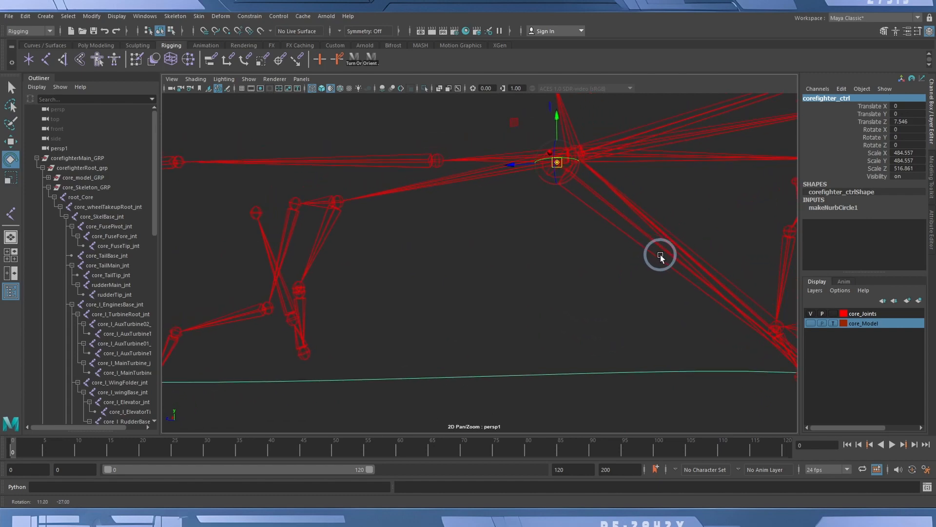
pyautogui.moveTo(562, 163); pyautogui.dragTo(552, 166)
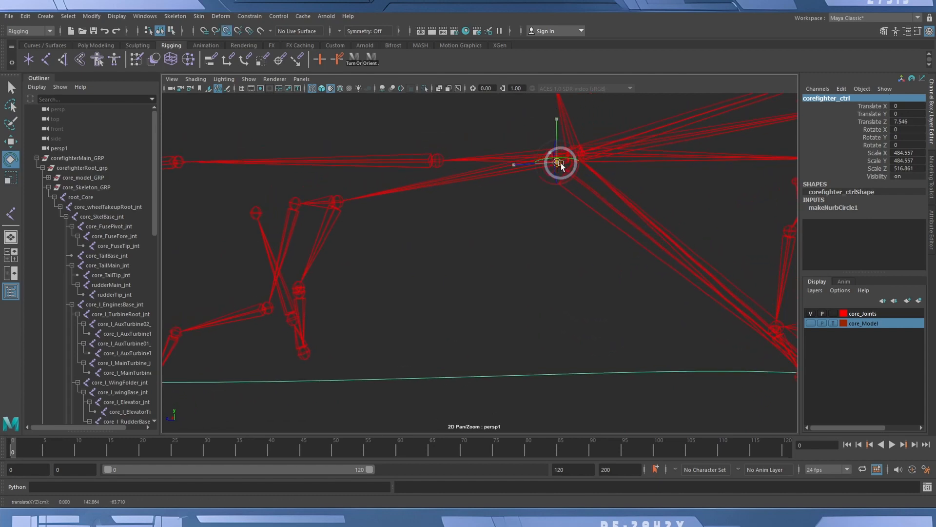
pyautogui.keyDown('alt'); pyautogui.moveTo(625, 228); pyautogui.dragTo(507, 287); pyautogui.keyUp('alt')
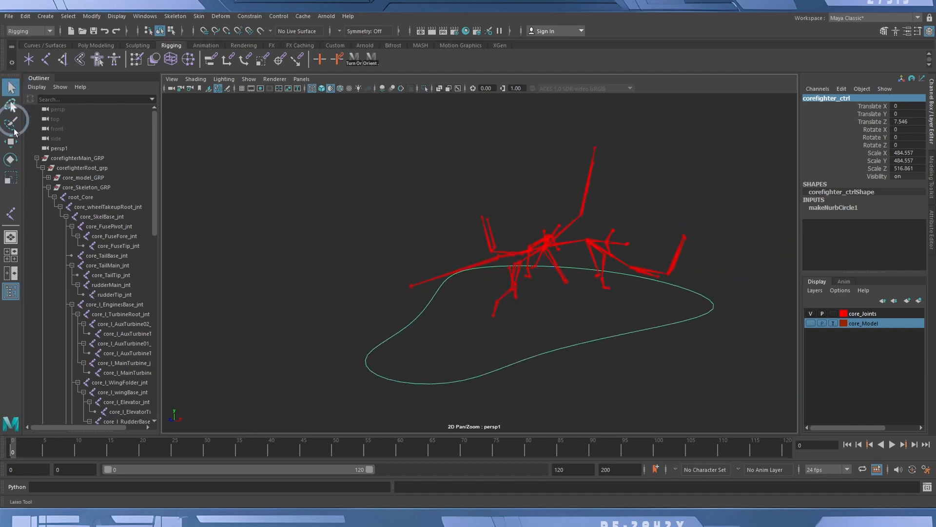
# Test-rotate corefighter_ctrl around its repositioned pivot and undo the rotations
pyautogui.press('e')
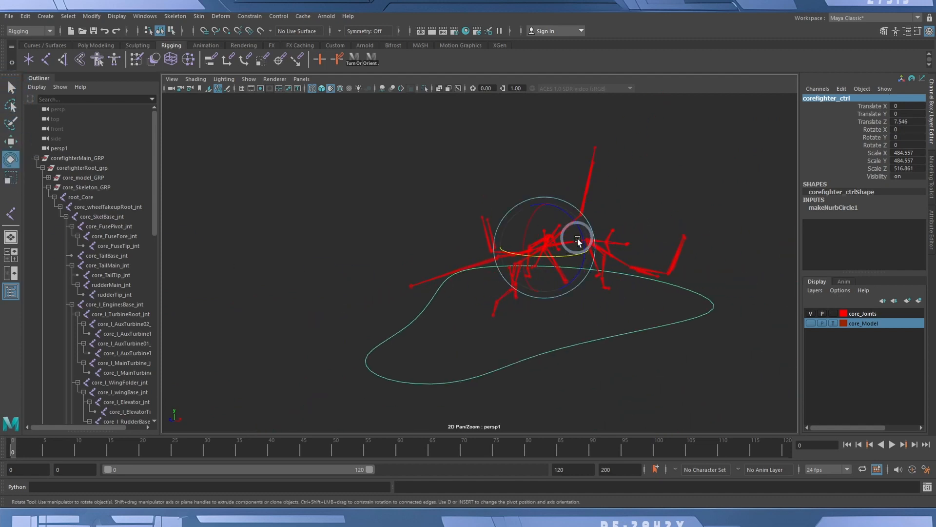
pyautogui.click(657, 363)
pyautogui.hotkey('ctrl', 'z')
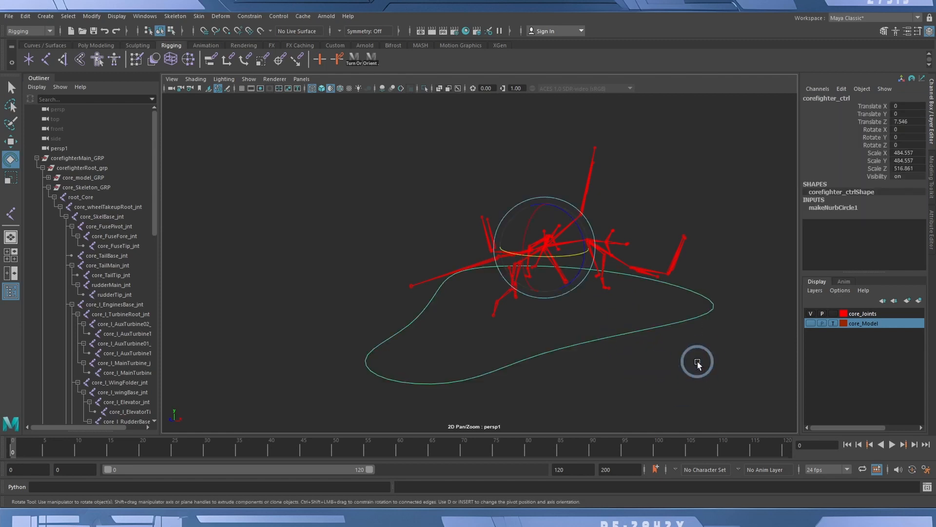
pyautogui.keyDown('alt'); pyautogui.moveTo(697, 362); pyautogui.dragTo(613, 357, button='right'); pyautogui.keyUp('alt')
pyautogui.moveTo(613, 357)
pyautogui.keyDown('alt'); pyautogui.mouseDown()
pyautogui.moveTo(632, 352)
pyautogui.moveTo(624, 350)
pyautogui.mouseUp(); pyautogui.keyUp('alt')
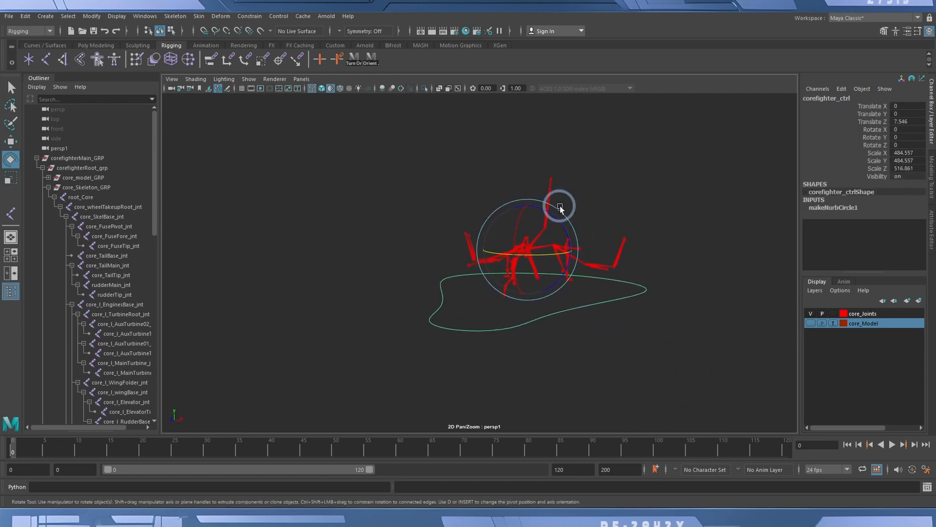
pyautogui.moveTo(563, 225)
pyautogui.mouseDown()
pyautogui.moveTo(540, 193)
pyautogui.moveTo(569, 259)
pyautogui.moveTo(569, 214)
pyautogui.moveTo(581, 246)
pyautogui.moveTo(577, 236)
pyautogui.mouseUp()
pyautogui.hotkey('ctrl', 'z')
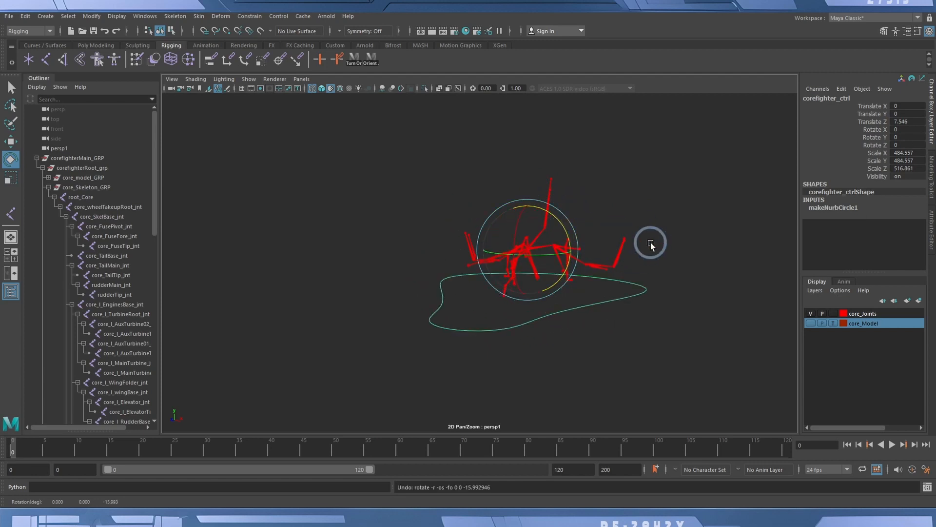
pyautogui.keyDown('alt'); pyautogui.moveTo(652, 245); pyautogui.dragTo(610, 253); pyautogui.keyUp('alt')
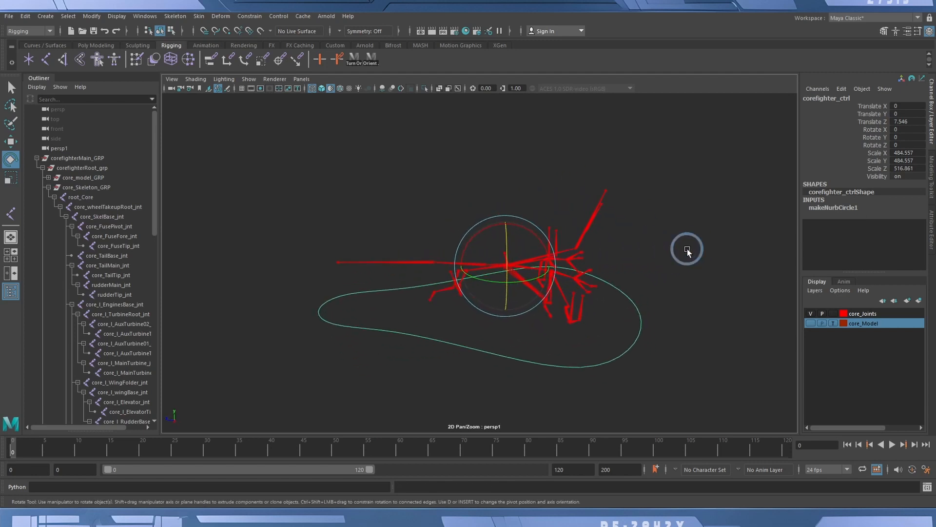
pyautogui.keyDown('alt'); pyautogui.moveTo(685, 249); pyautogui.dragTo(607, 256); pyautogui.keyUp('alt')
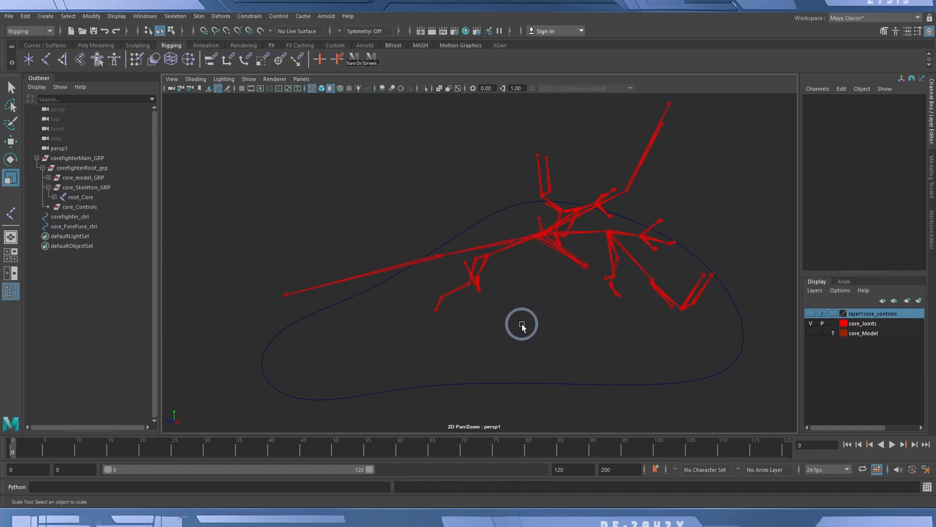
# Enable drawing overrides on the corefighter_ctrl transform and set its Index color to light blue
pyautogui.moveTo(520, 324); pyautogui.dragTo(604, 406)
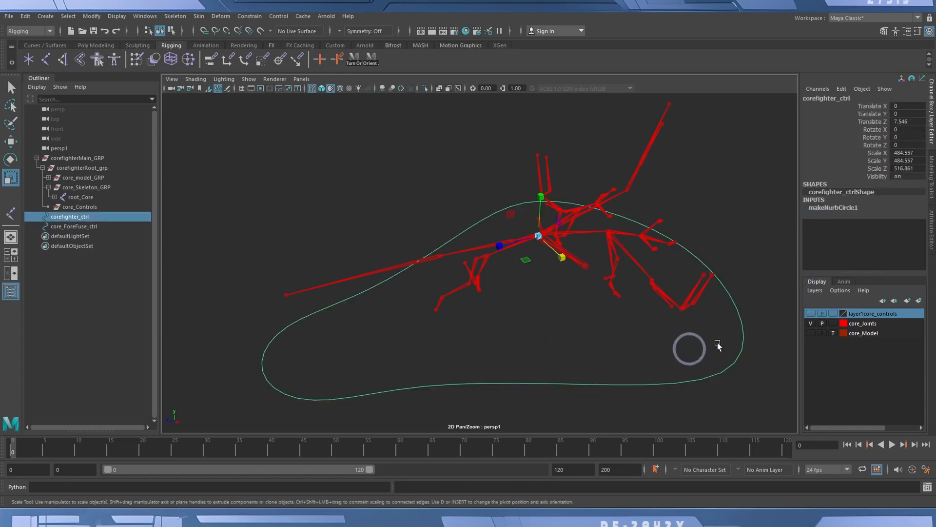
pyautogui.click(932, 225)
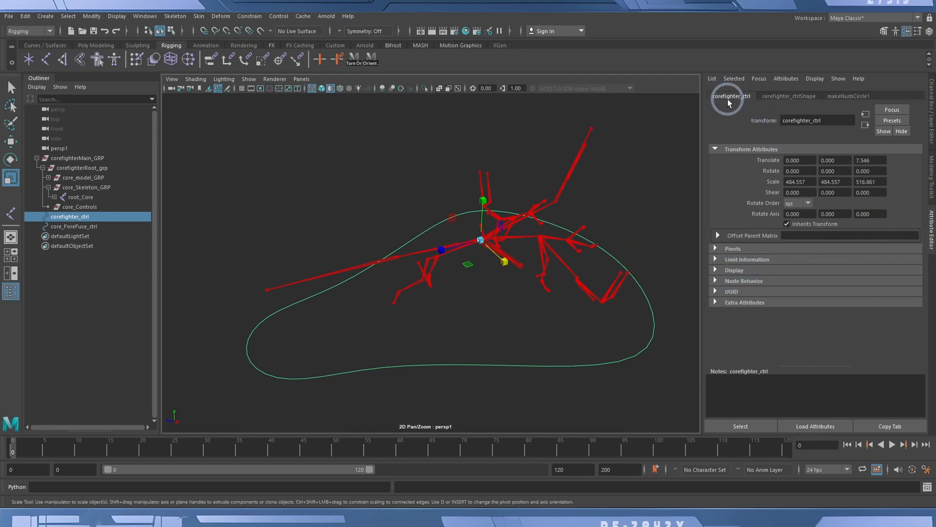
pyautogui.click(736, 270)
pyautogui.scroll(-3, 741, 276)
pyautogui.scroll(-3, 742, 276)
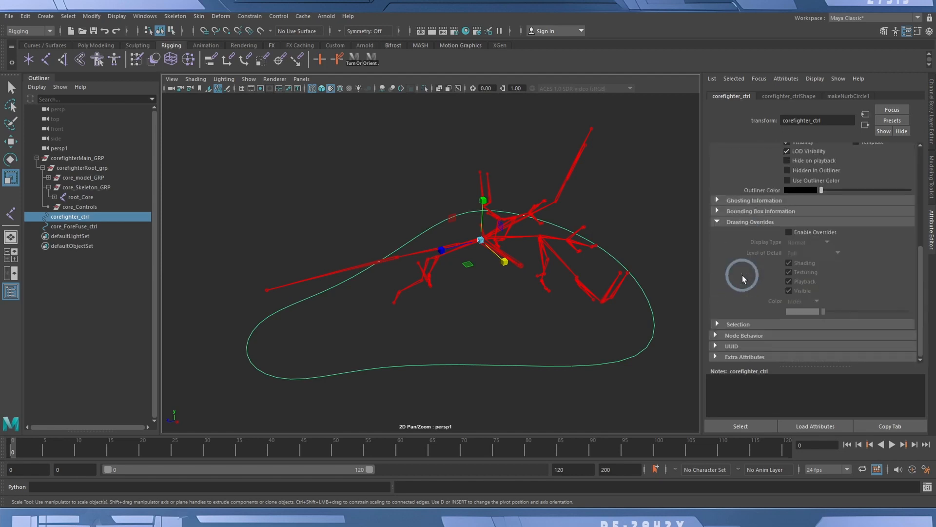
pyautogui.scroll(1, 743, 275)
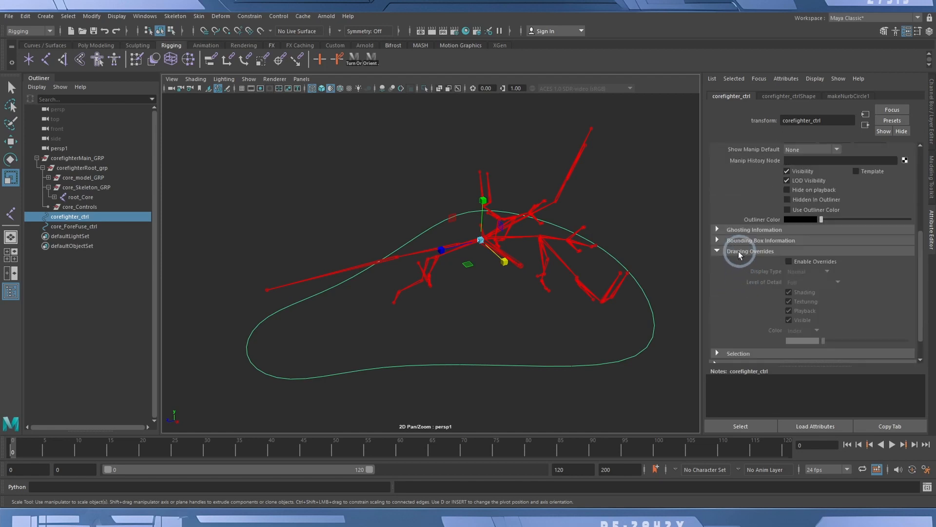
pyautogui.click(790, 263)
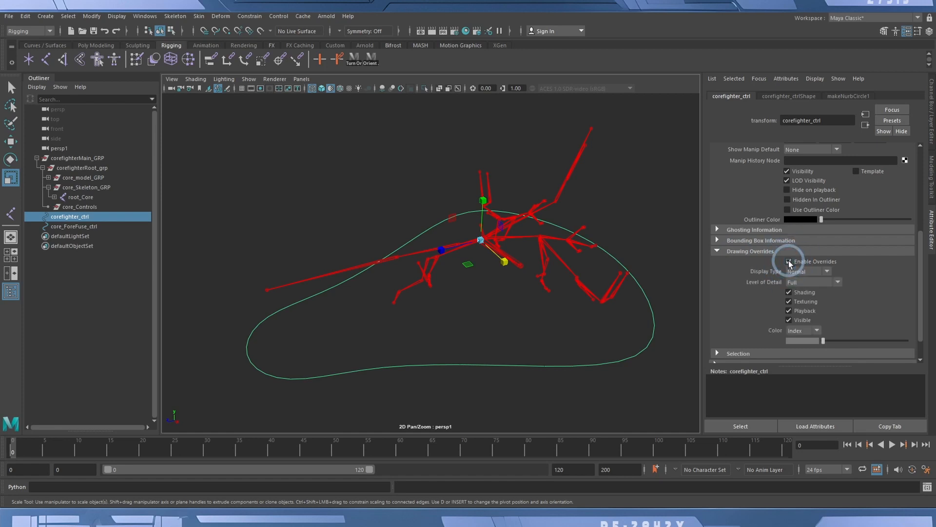
pyautogui.scroll(-1, 790, 263)
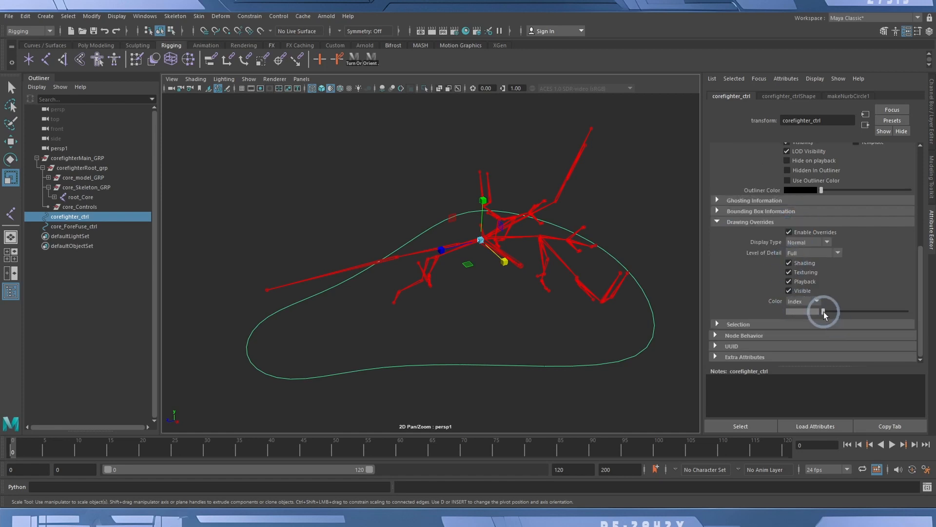
pyautogui.moveTo(824, 312); pyautogui.dragTo(874, 314)
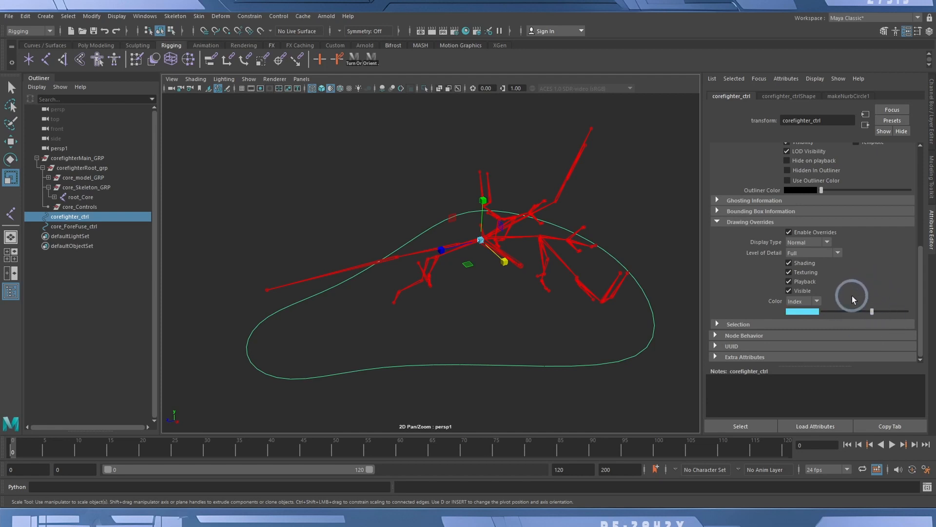
pyautogui.click(338, 186)
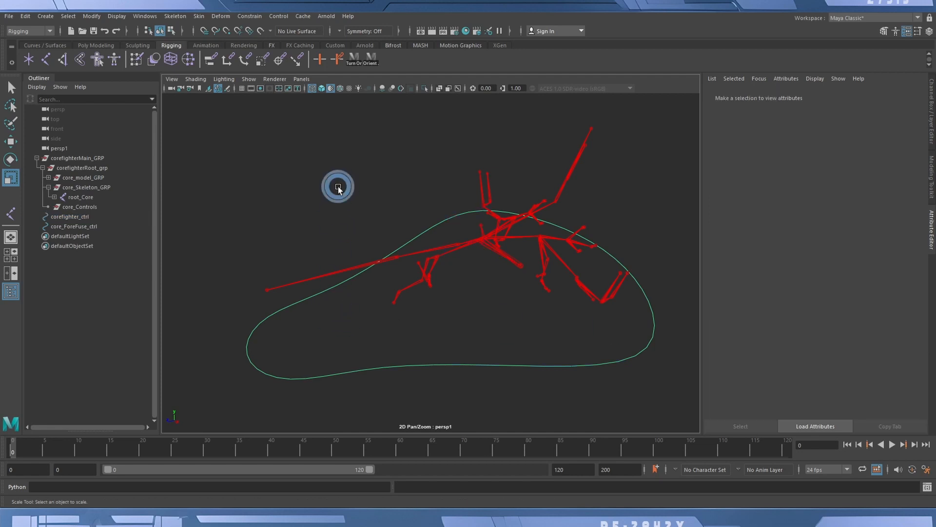
pyautogui.keyDown('alt'); pyautogui.moveTo(350, 213); pyautogui.dragTo(645, 314); pyautogui.keyUp('alt')
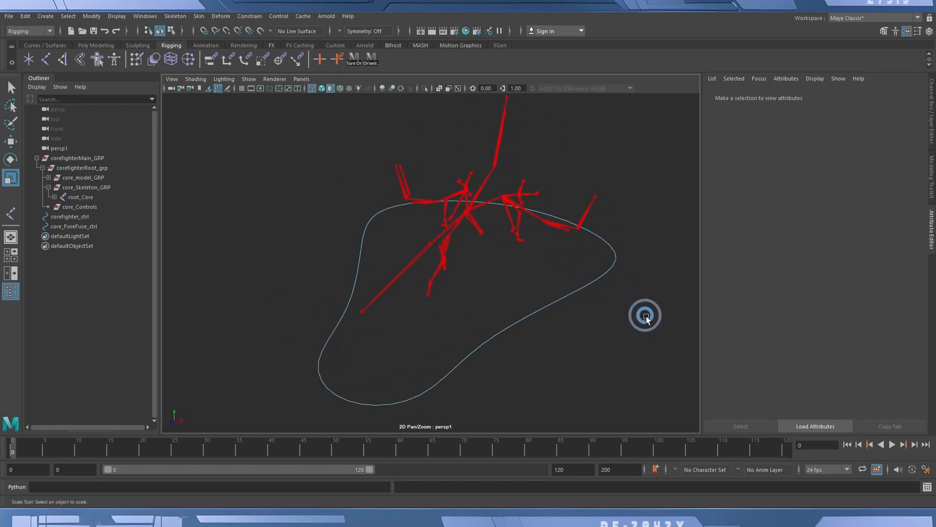
# Freeze the transformations of corefighter_ctrl, and undo the freeze
pyautogui.keyDown('alt'); pyautogui.moveTo(645, 313); pyautogui.dragTo(473, 297, button='right'); pyautogui.keyUp('alt')
pyautogui.click(506, 274)
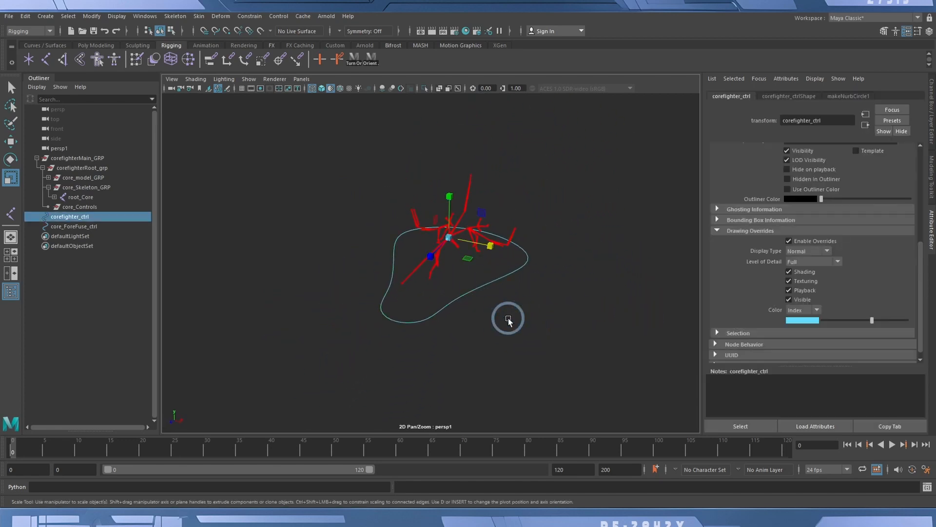
pyautogui.keyDown('alt'); pyautogui.moveTo(538, 279); pyautogui.dragTo(497, 331); pyautogui.keyUp('alt')
pyautogui.click(479, 294)
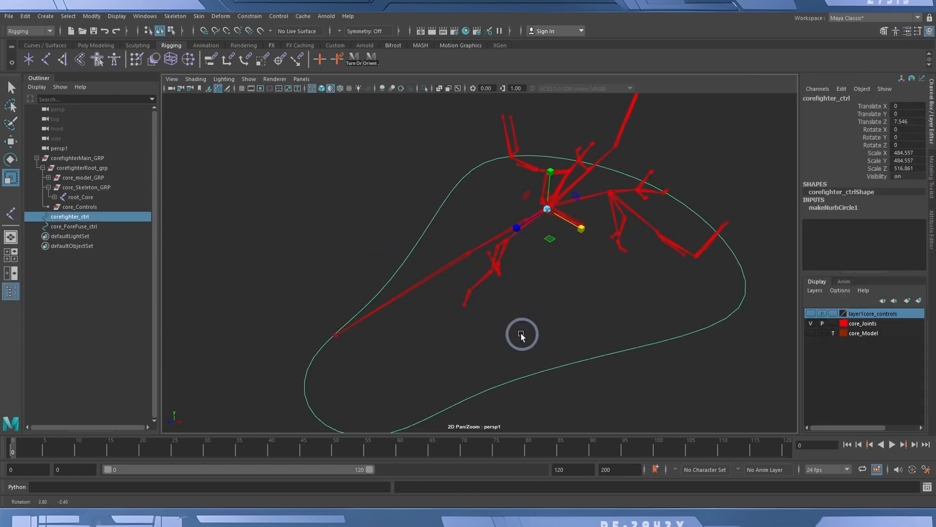
pyautogui.keyDown('alt'); pyautogui.moveTo(521, 331); pyautogui.dragTo(532, 315); pyautogui.keyUp('alt')
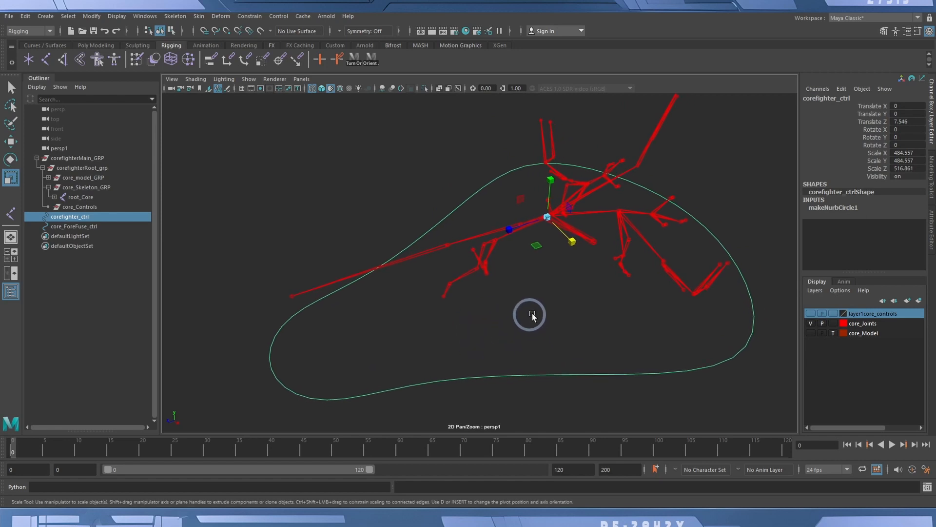
pyautogui.click(328, 45)
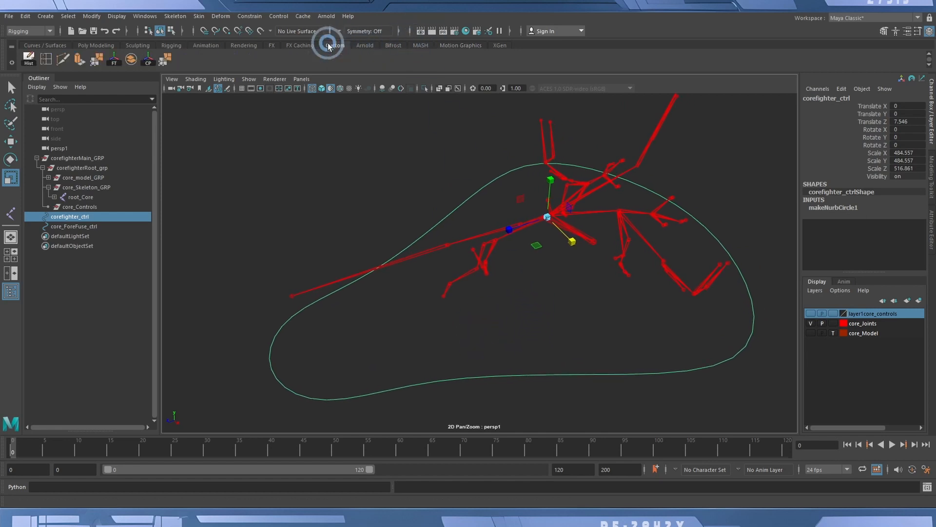
pyautogui.click(115, 63)
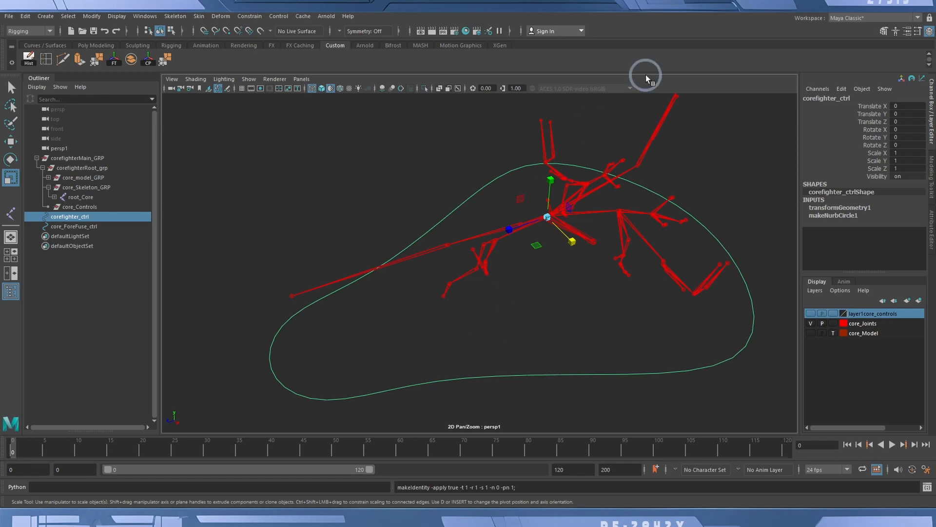
pyautogui.press('w')
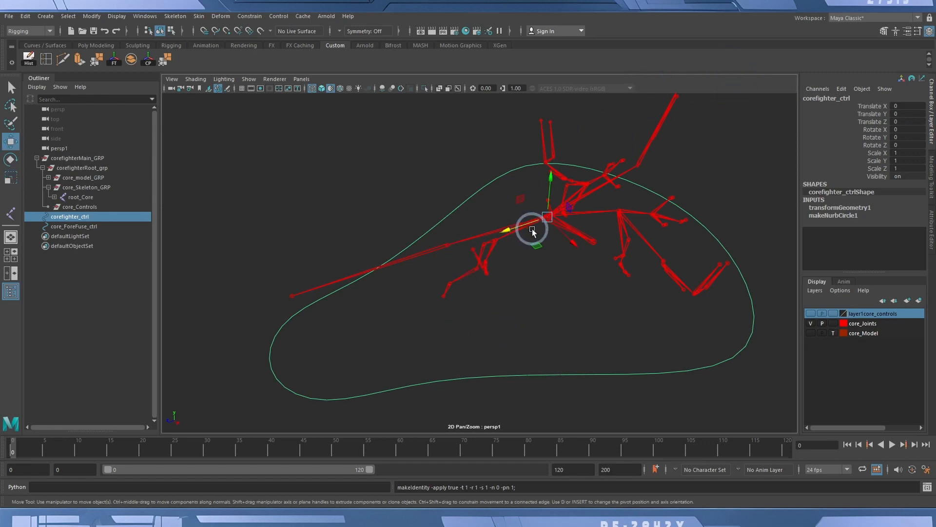
pyautogui.hotkey('ctrl', 'z')
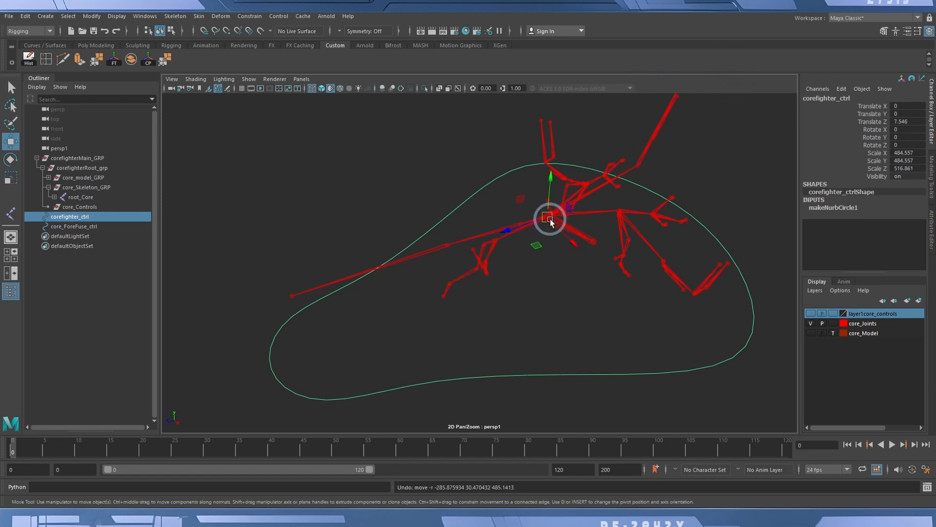
# Move corefighter_ctrl well away from the skeleton and reset its Translate X, Y and Z to 0
pyautogui.moveTo(548, 220); pyautogui.dragTo(228, 261)
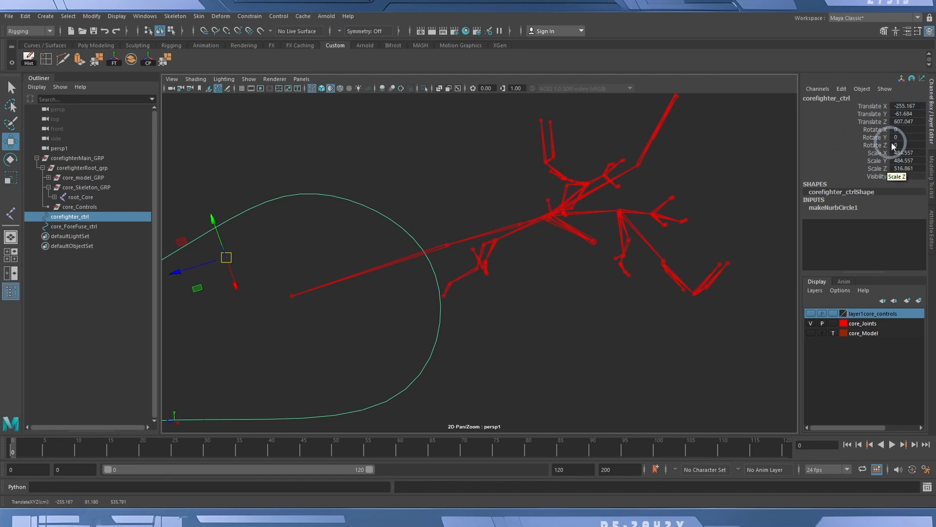
pyautogui.moveTo(907, 106); pyautogui.dragTo(909, 122)
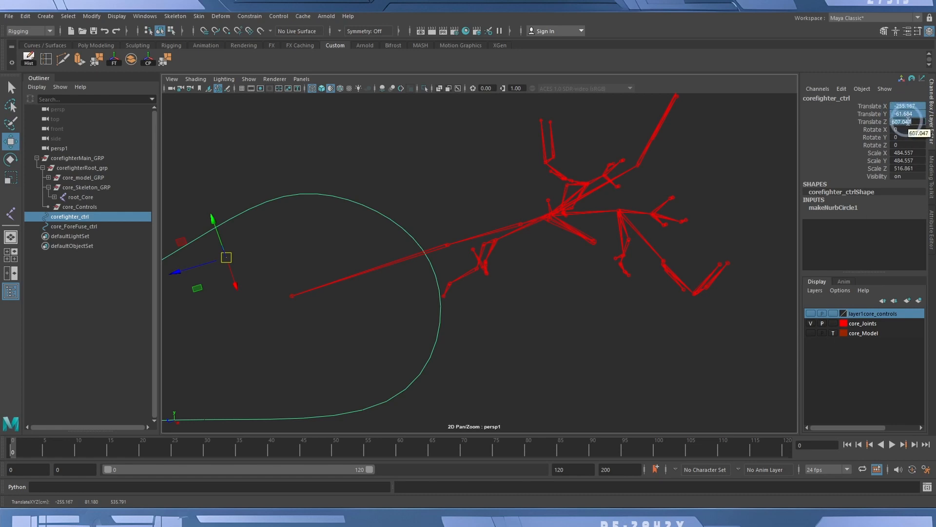
pyautogui.write('0')
pyautogui.press('Return')
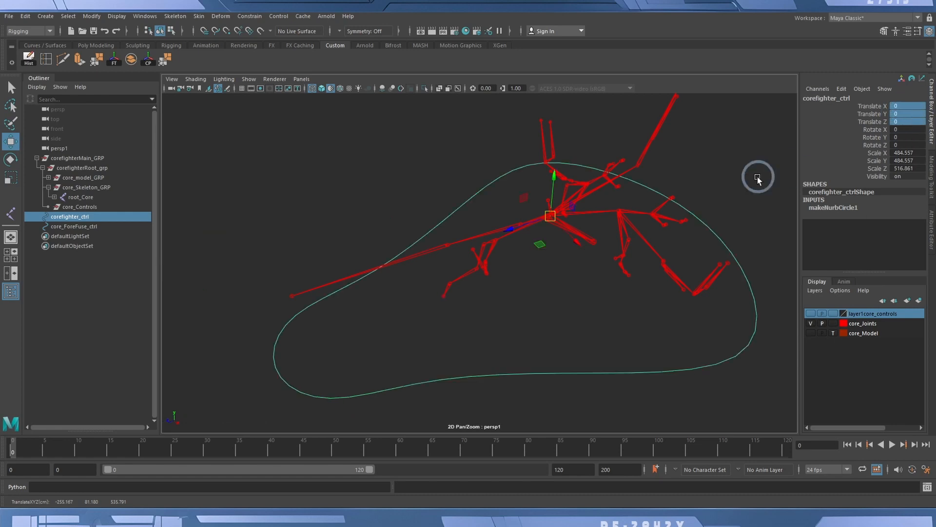
pyautogui.keyDown('alt'); pyautogui.moveTo(692, 214); pyautogui.dragTo(665, 211); pyautogui.keyUp('alt')
pyautogui.keyDown('alt'); pyautogui.moveTo(665, 211); pyautogui.dragTo(804, 227, button='right'); pyautogui.keyUp('alt')
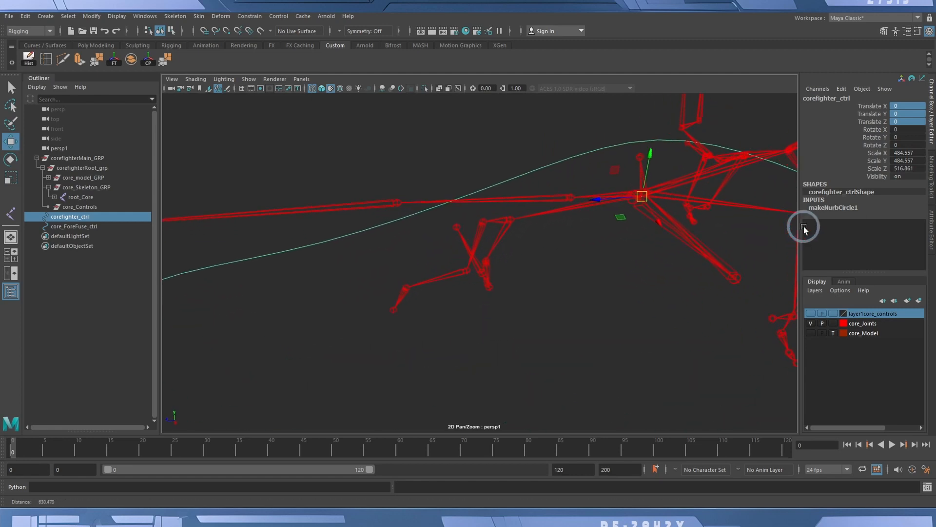
pyautogui.keyDown('alt'); pyautogui.moveTo(752, 232); pyautogui.dragTo(672, 215); pyautogui.keyUp('alt')
pyautogui.keyDown('alt'); pyautogui.moveTo(672, 215); pyautogui.dragTo(807, 239, button='right'); pyautogui.keyUp('alt')
pyautogui.keyDown('alt'); pyautogui.moveTo(807, 238); pyautogui.dragTo(619, 271); pyautogui.keyUp('alt')
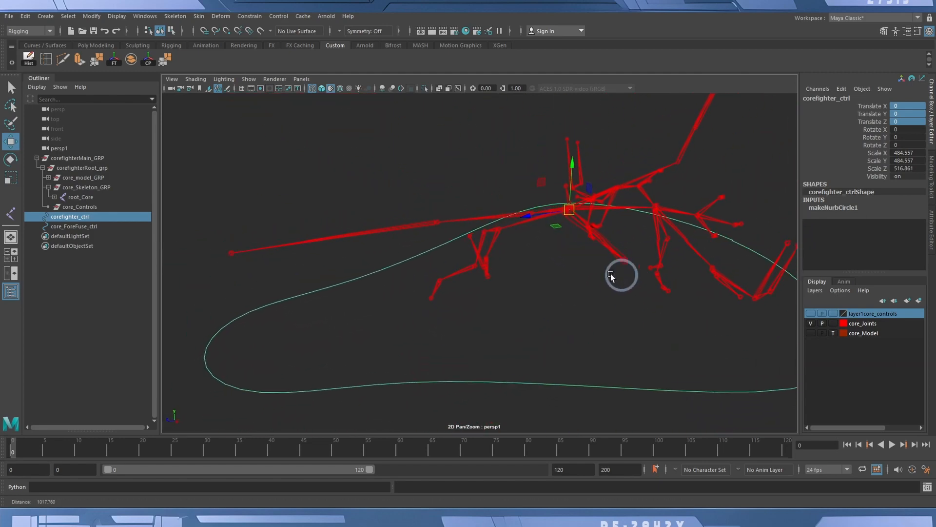
# Undo the translate reset and the preceding move of corefighter_ctrl
pyautogui.keyDown('alt'); pyautogui.moveTo(619, 271); pyautogui.dragTo(565, 267, button='right'); pyautogui.keyUp('alt')
pyautogui.hotkey('ctrl', 'z')
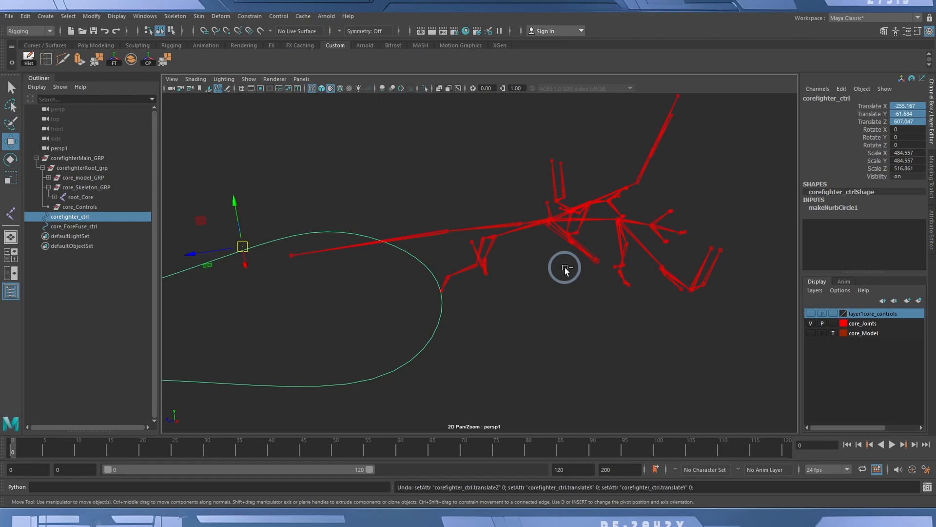
pyautogui.hotkey('ctrl', 'z')
pyautogui.keyDown('alt'); pyautogui.moveTo(573, 258); pyautogui.dragTo(487, 240); pyautogui.keyUp('alt')
pyautogui.keyDown('alt'); pyautogui.moveTo(487, 240); pyautogui.dragTo(697, 241, button='right'); pyautogui.keyUp('alt')
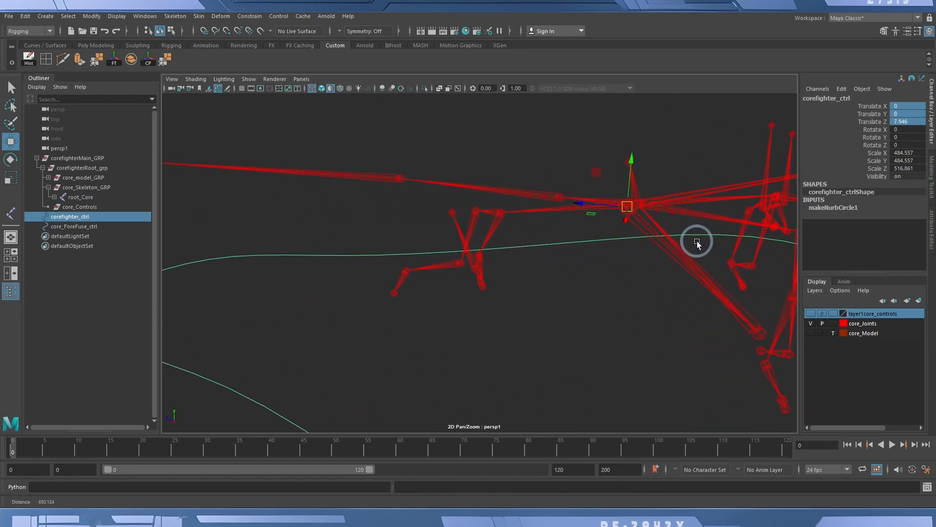
pyautogui.moveTo(697, 242)
pyautogui.keyDown('alt'); pyautogui.mouseDown()
pyautogui.moveTo(608, 259)
pyautogui.moveTo(731, 229)
pyautogui.moveTo(707, 239)
pyautogui.mouseUp(); pyautogui.keyUp('alt')
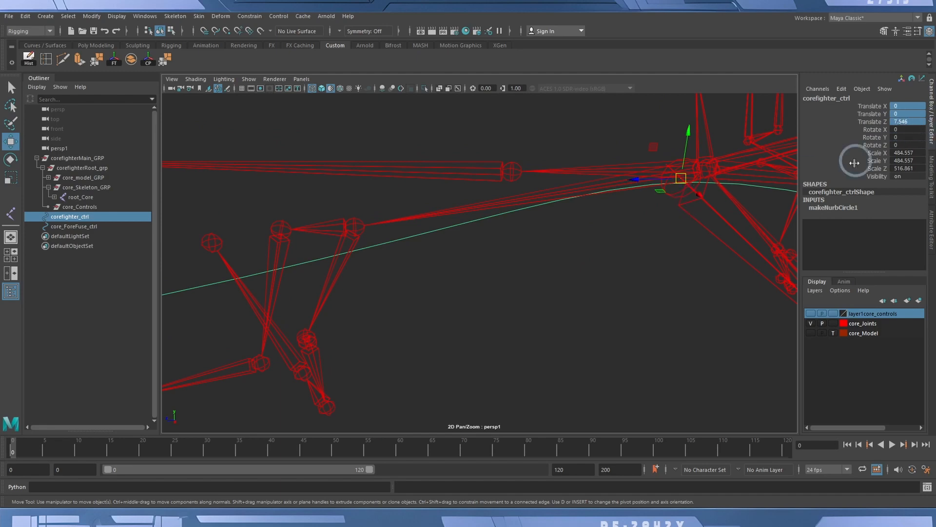
# Freeze the transformations of corefighter_ctrl
pyautogui.moveTo(667, 259)
pyautogui.keyDown('alt'); pyautogui.mouseDown(button='right')
pyautogui.moveTo(648, 269)
pyautogui.moveTo(409, 239)
pyautogui.mouseUp(button='right'); pyautogui.keyUp('alt')
pyautogui.keyDown('alt'); pyautogui.moveTo(552, 269); pyautogui.dragTo(417, 252, button='right'); pyautogui.keyUp('alt')
pyautogui.keyDown('alt'); pyautogui.moveTo(417, 252); pyautogui.dragTo(472, 257); pyautogui.keyUp('alt')
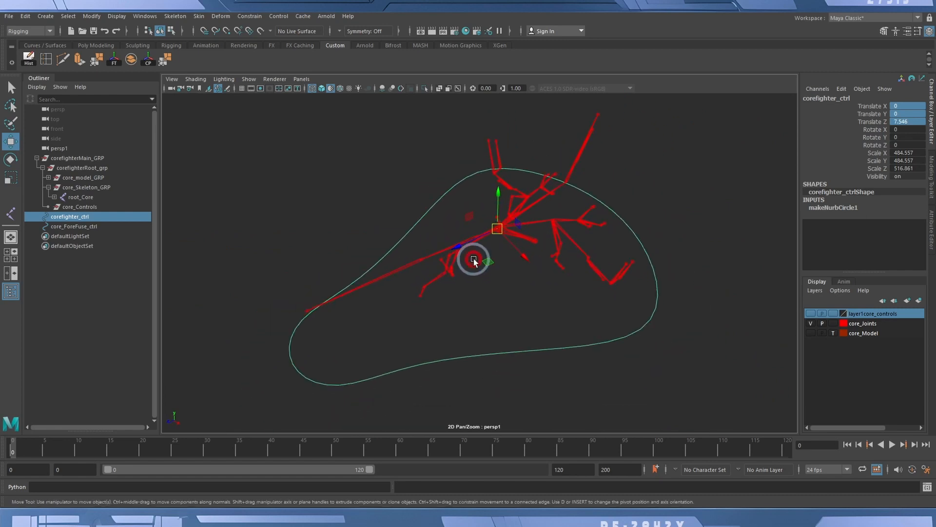
pyautogui.click(114, 59)
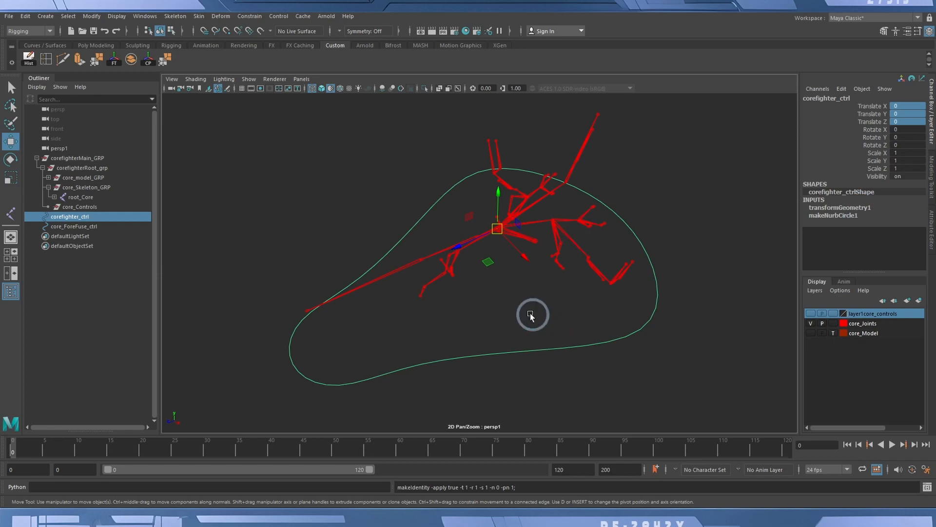
# Test-scale corefighter_ctrl uniformly to about 2.408 and undo the scaling
pyautogui.press('r')
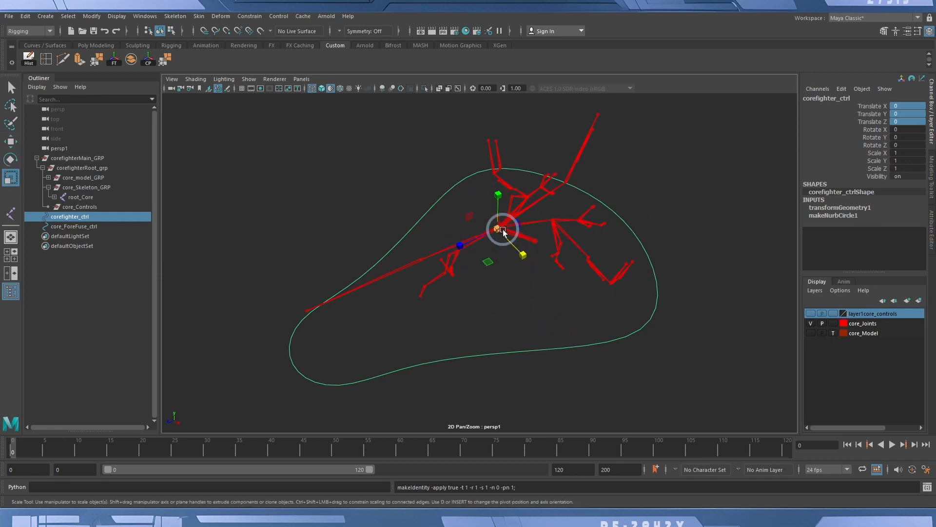
pyautogui.moveTo(502, 229); pyautogui.dragTo(932, 282)
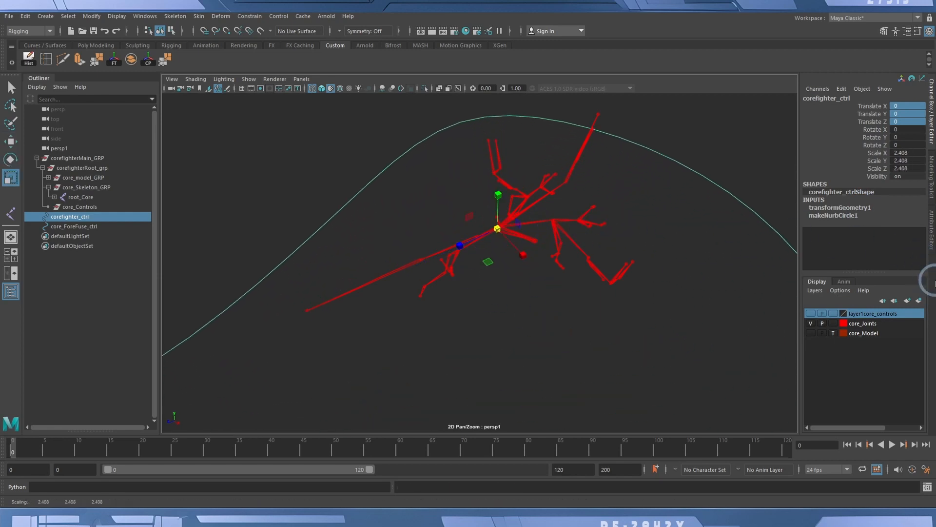
pyautogui.hotkey('ctrl', 'z')
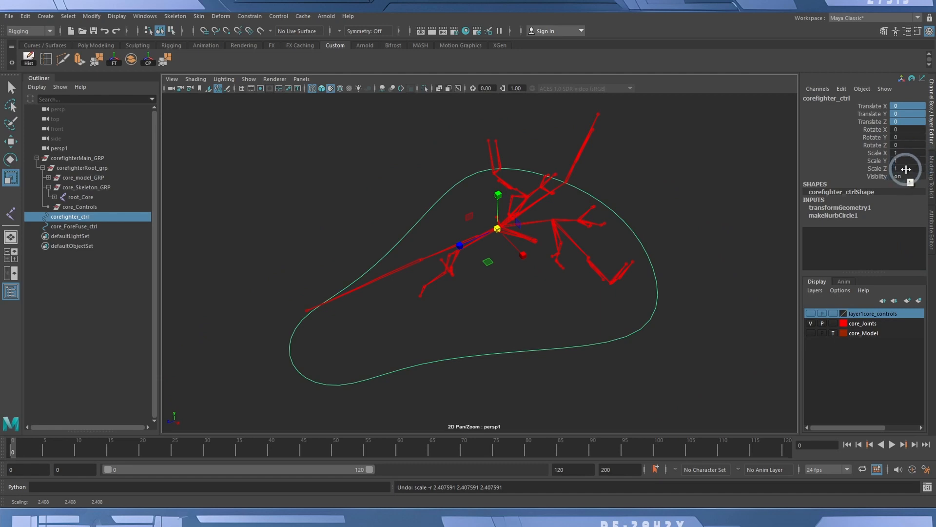
# Deselect corefighter_ctrl and turn on the visibility of the layer1core_controls display layer
pyautogui.keyDown('alt'); pyautogui.moveTo(599, 309); pyautogui.dragTo(578, 310); pyautogui.keyUp('alt')
pyautogui.keyDown('alt'); pyautogui.moveTo(498, 289); pyautogui.dragTo(516, 295, button='middle'); pyautogui.keyUp('alt')
pyautogui.keyDown('alt'); pyautogui.moveTo(516, 295); pyautogui.dragTo(541, 300, button='right'); pyautogui.keyUp('alt')
pyautogui.keyDown('alt'); pyautogui.moveTo(575, 317); pyautogui.dragTo(563, 322, button='middle'); pyautogui.keyUp('alt')
pyautogui.moveTo(563, 324)
pyautogui.keyDown('alt'); pyautogui.mouseDown()
pyautogui.moveTo(560, 311)
pyautogui.moveTo(572, 314)
pyautogui.moveTo(562, 317)
pyautogui.mouseUp(); pyautogui.keyUp('alt')
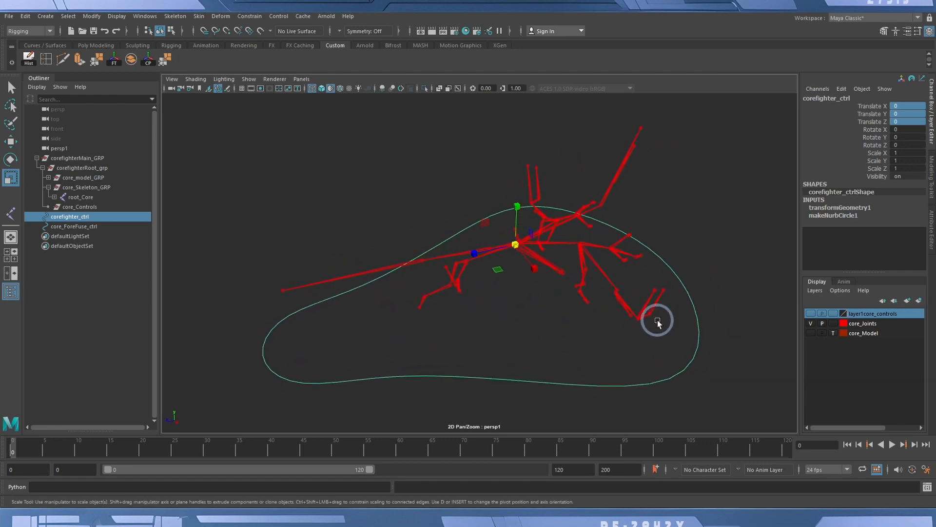
pyautogui.click(688, 232)
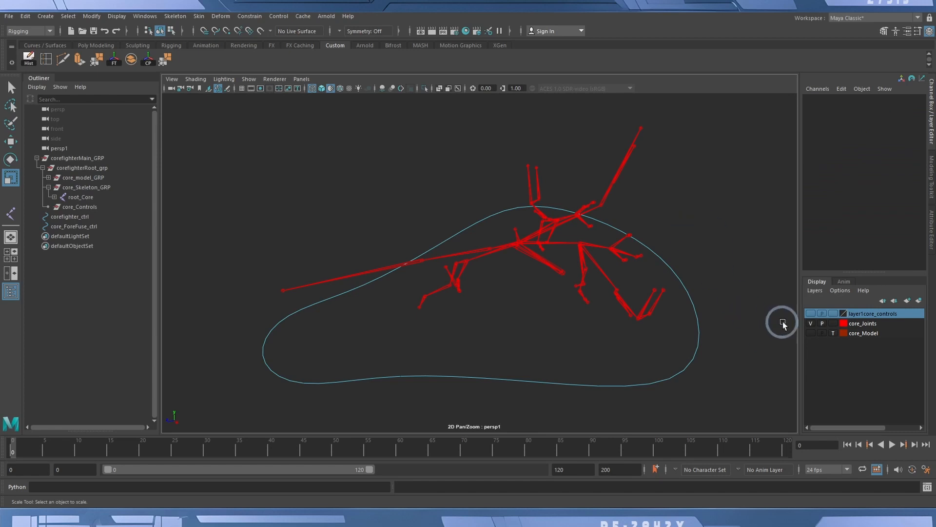
pyautogui.click(810, 312)
pyautogui.keyDown('alt'); pyautogui.moveTo(580, 337); pyautogui.dragTo(441, 315); pyautogui.keyUp('alt')
pyautogui.keyDown('alt'); pyautogui.moveTo(440, 314); pyautogui.dragTo(634, 320, button='right'); pyautogui.keyUp('alt')
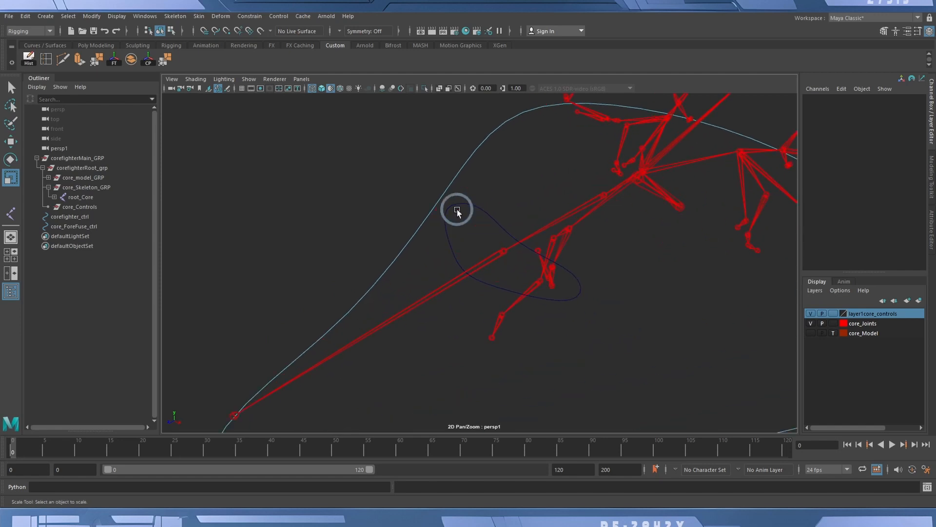
# Test-move core_ForeFuse_ctrl about -92.6 units along Z, test-move core_FuseFore_jnt the same way, and undo both moves
pyautogui.moveTo(493, 234); pyautogui.dragTo(572, 308)
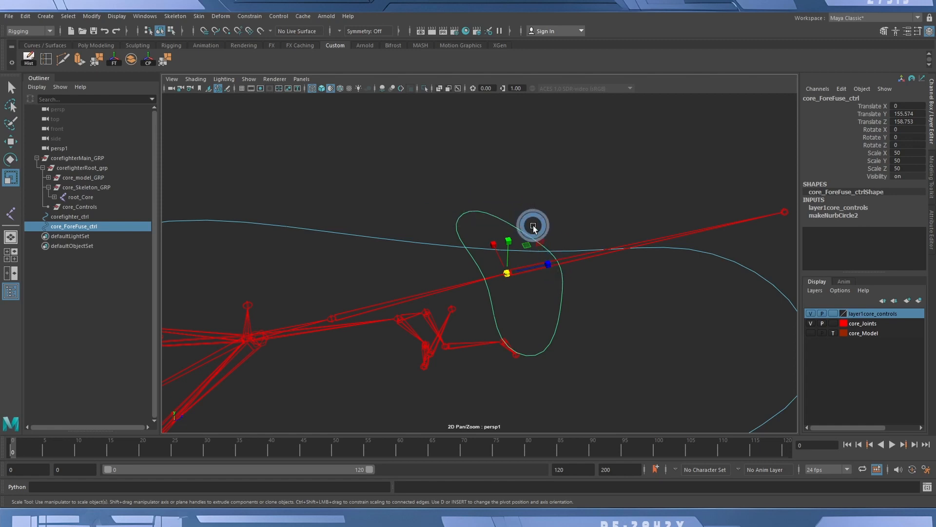
pyautogui.press('w')
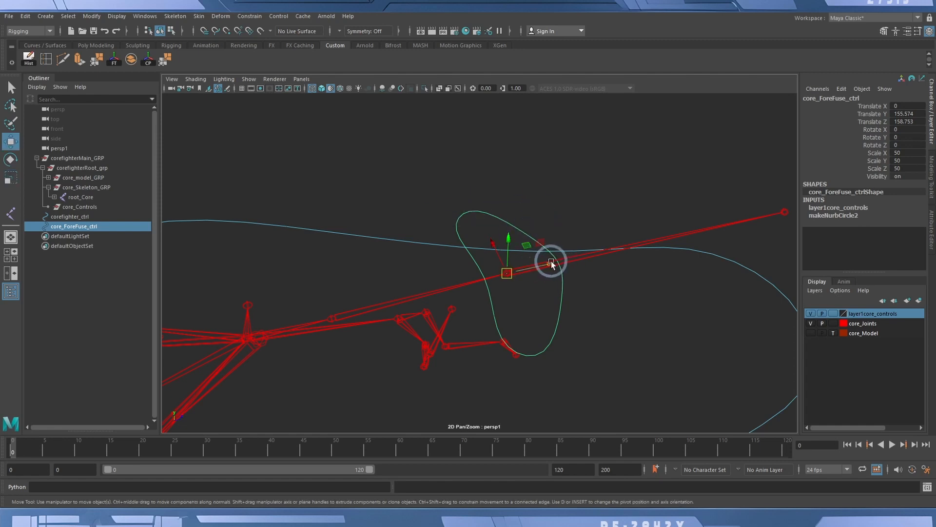
pyautogui.moveTo(551, 261); pyautogui.dragTo(513, 273)
pyautogui.click(587, 253)
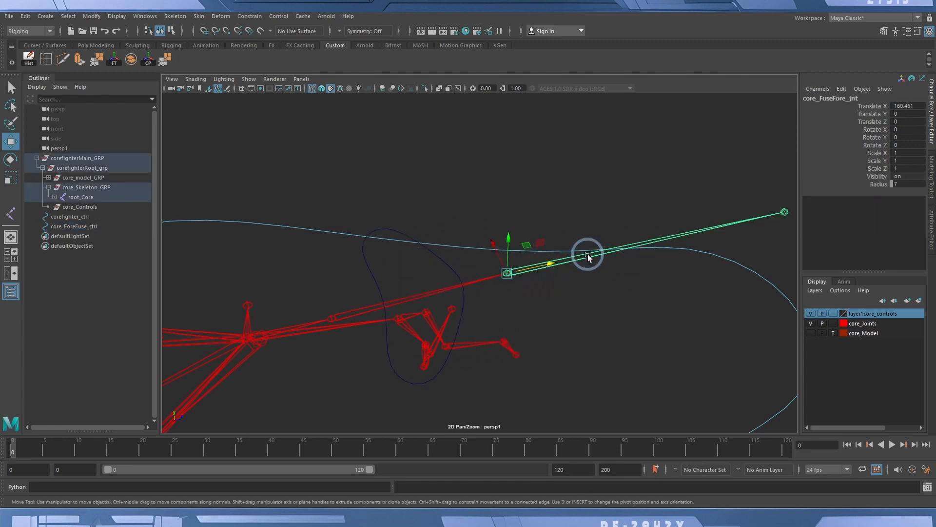
pyautogui.moveTo(560, 255); pyautogui.dragTo(460, 282)
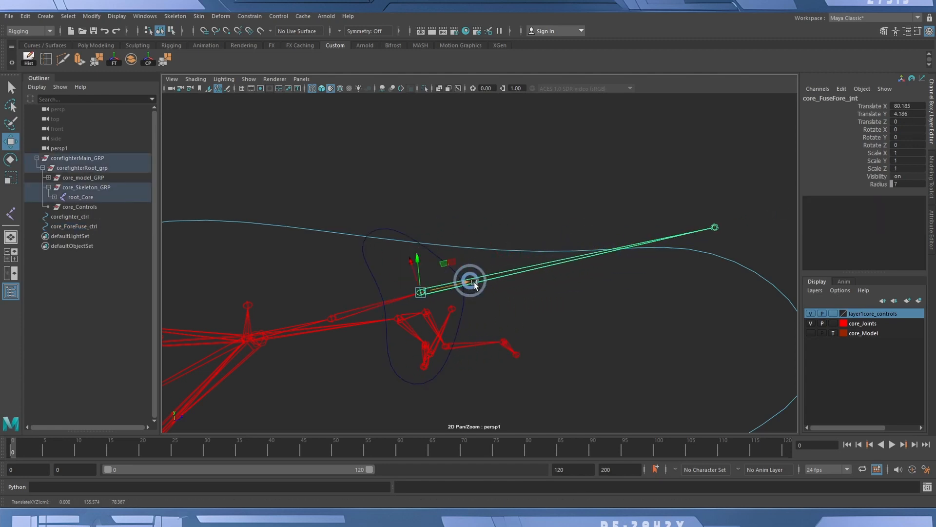
pyautogui.hotkey('ctrl', 'z')
pyautogui.hotkey('ctrl', 'z')
pyautogui.hotkey('ctrl', 'z')
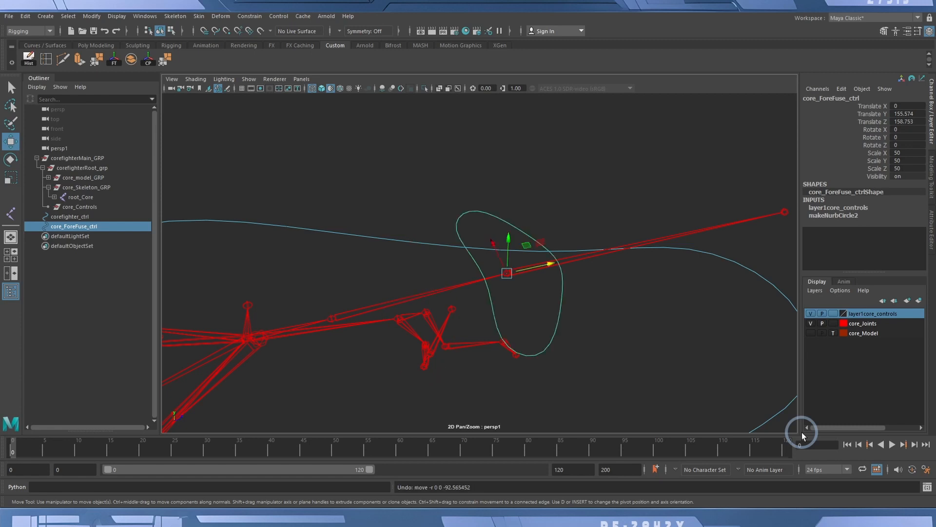
# Show the core_Model layer to examine the model around core_ForeFuse_ctrl, and hide the layer again
pyautogui.keyDown('alt'); pyautogui.moveTo(603, 375); pyautogui.dragTo(608, 349); pyautogui.keyUp('alt')
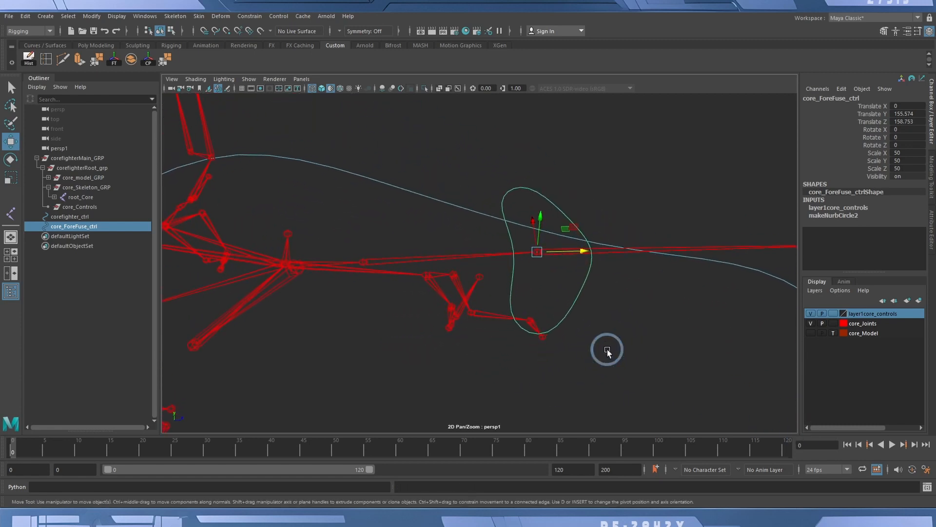
pyautogui.click(810, 333)
pyautogui.keyDown('alt'); pyautogui.moveTo(753, 340); pyautogui.dragTo(668, 327); pyautogui.keyUp('alt')
pyautogui.click(811, 333)
pyautogui.keyDown('alt'); pyautogui.moveTo(729, 315); pyautogui.dragTo(652, 231); pyautogui.keyUp('alt')
# Put core_ForeFuse_ctrl into a new parent group
pyautogui.click(503, 243)
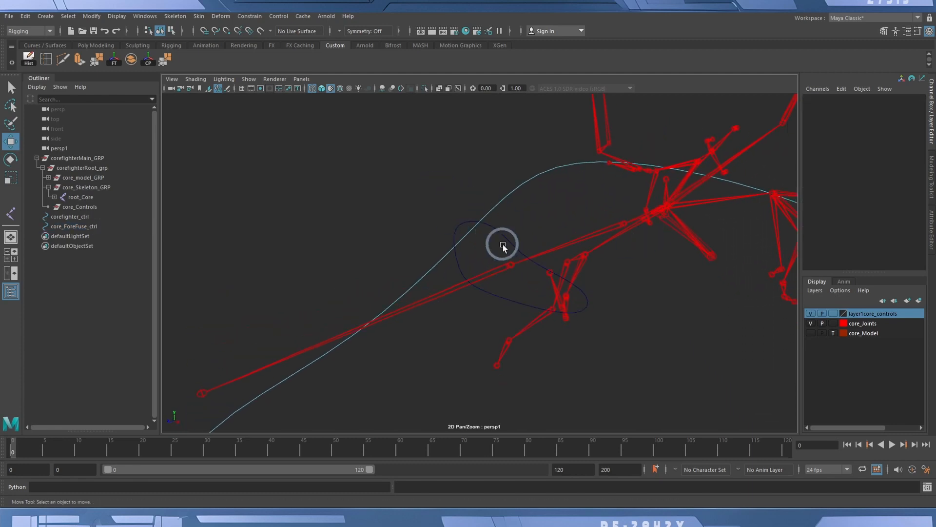
pyautogui.click(507, 240)
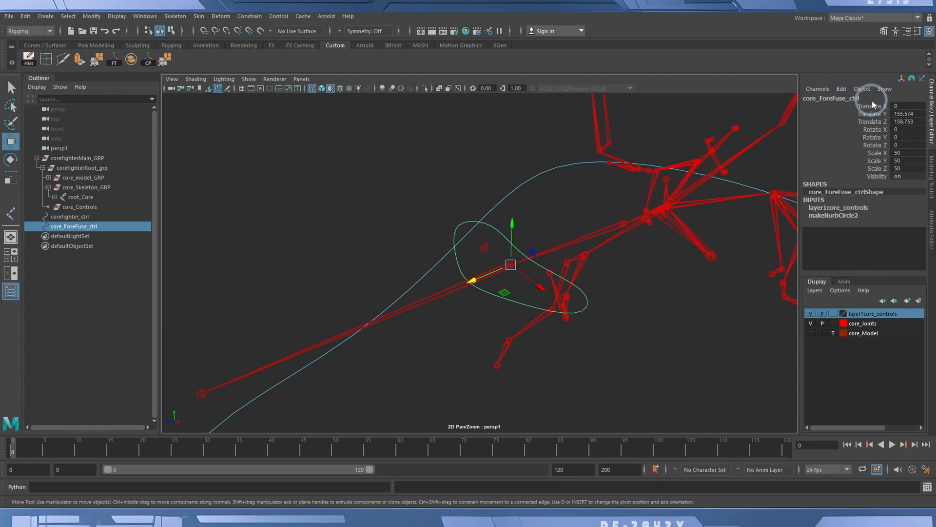
pyautogui.hotkey('ctrl', 'g')
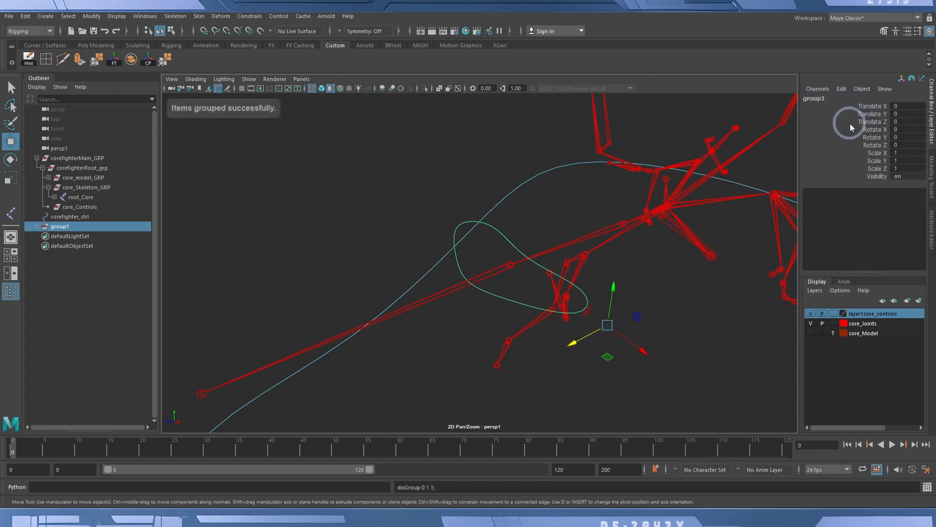
# Copy the name of core_ForeFuse_ctrl and use it to rename its parent group core_ForeFuse_SDK
pyautogui.click(503, 233)
pyautogui.doubleClick(827, 98)
pyautogui.hotkey('ctrl', 'c')
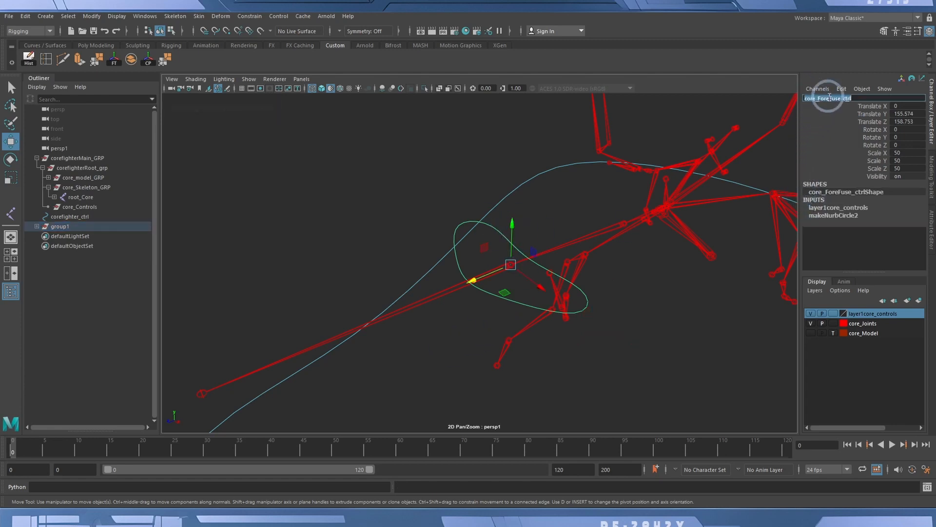
pyautogui.click(448, 191)
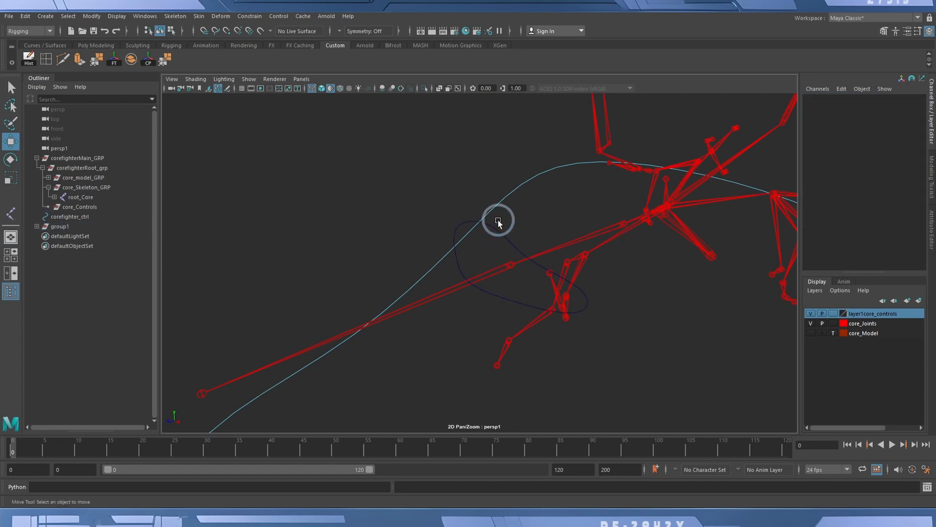
pyautogui.click(60, 228)
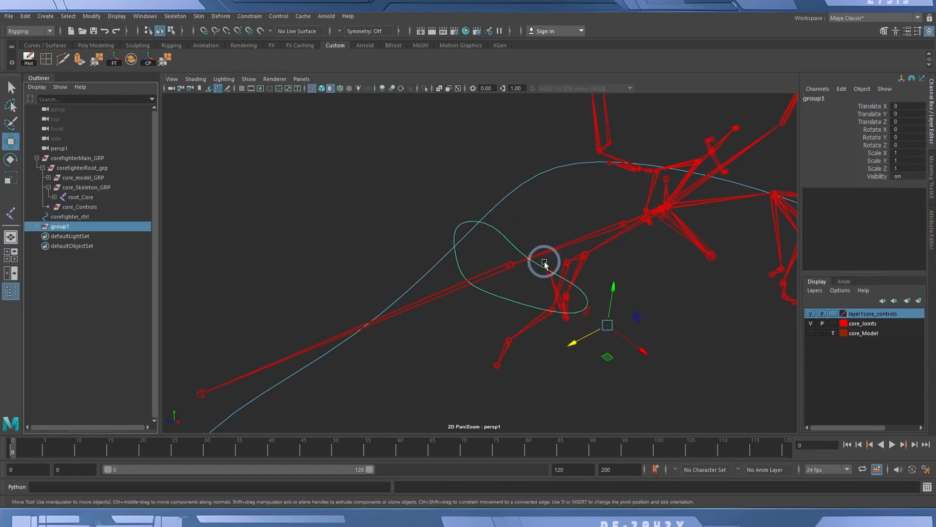
pyautogui.click(504, 239)
pyautogui.click(504, 236)
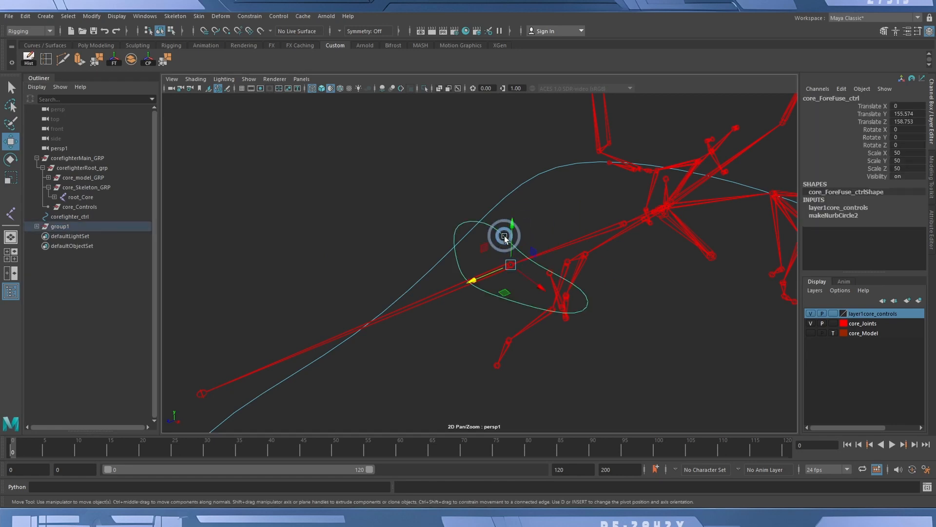
pyautogui.press('Up')
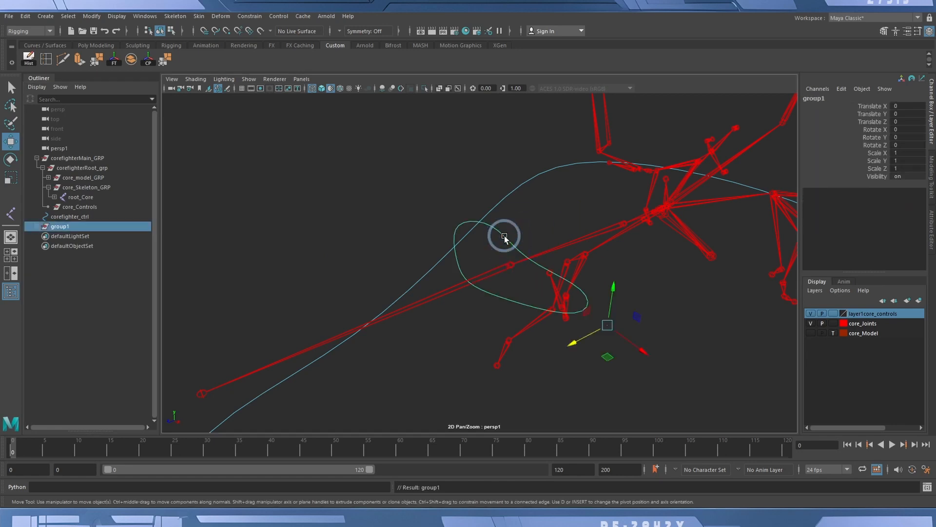
pyautogui.doubleClick(825, 99)
pyautogui.hotkey('ctrl', 'v')
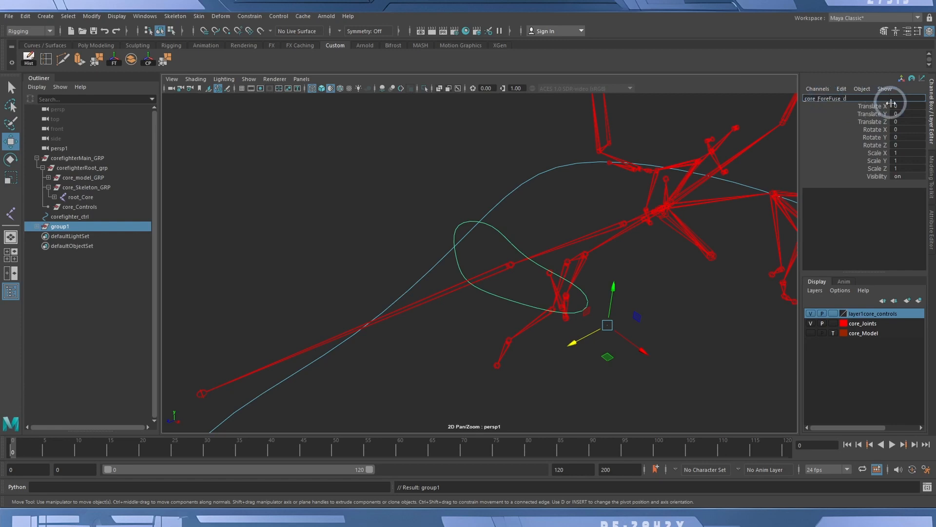
pyautogui.write('_D')
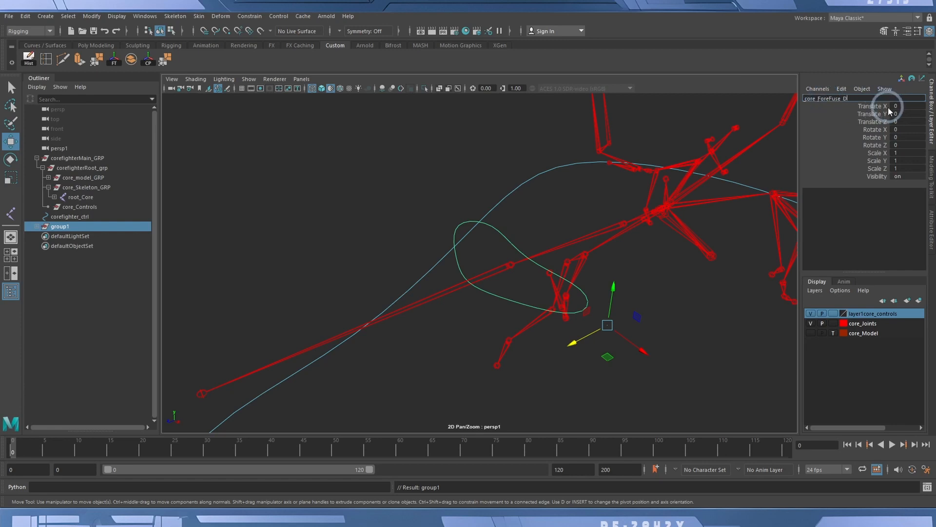
pyautogui.press('BackSpace')
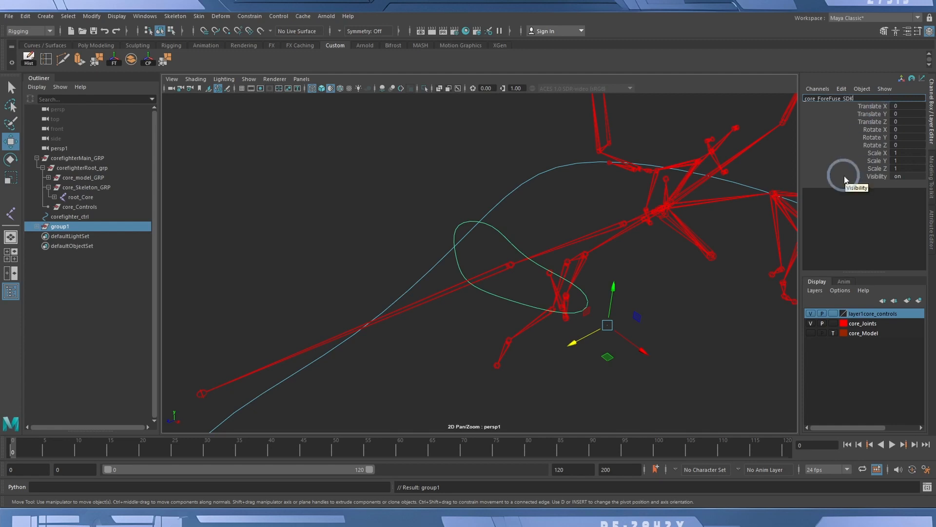
pyautogui.press('Return')
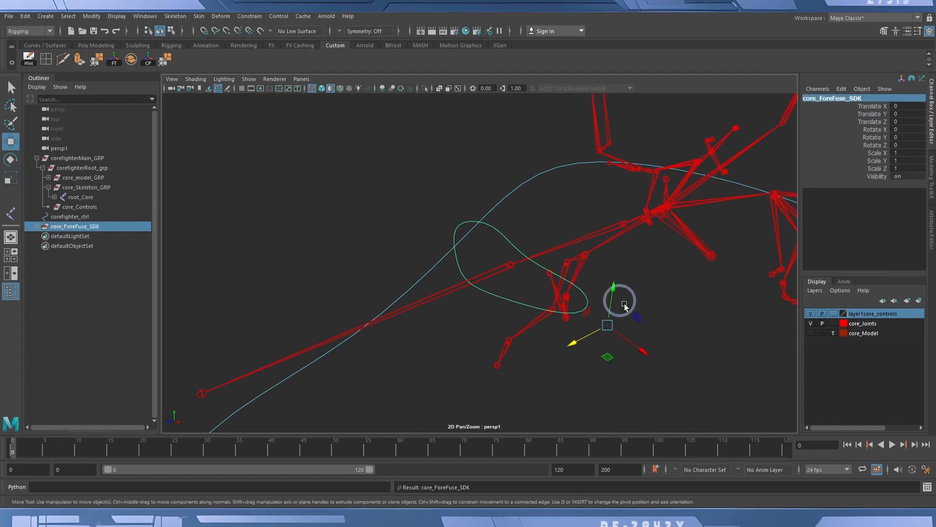
# Expand core_ForeFuse_SDK and compare the pivot and channel values of the group with those of its child core_ForeFuse_ctrl
pyautogui.keyDown('alt'); pyautogui.moveTo(654, 312); pyautogui.dragTo(717, 267); pyautogui.keyUp('alt')
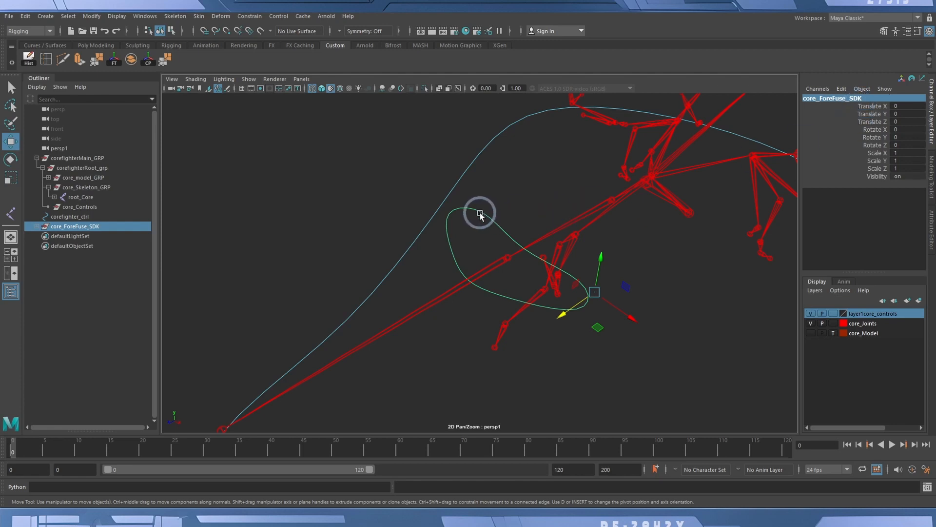
pyautogui.click(534, 239)
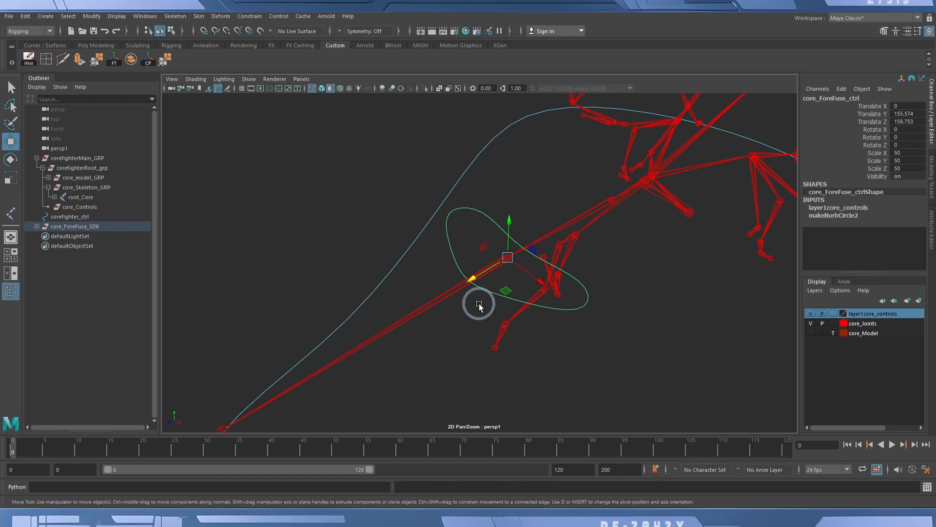
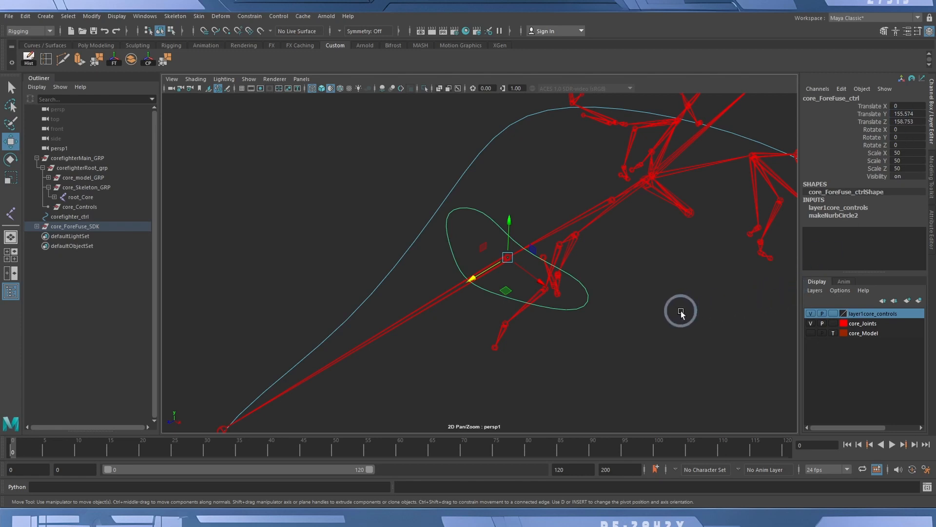
pyautogui.click(52, 227)
pyautogui.click(37, 226)
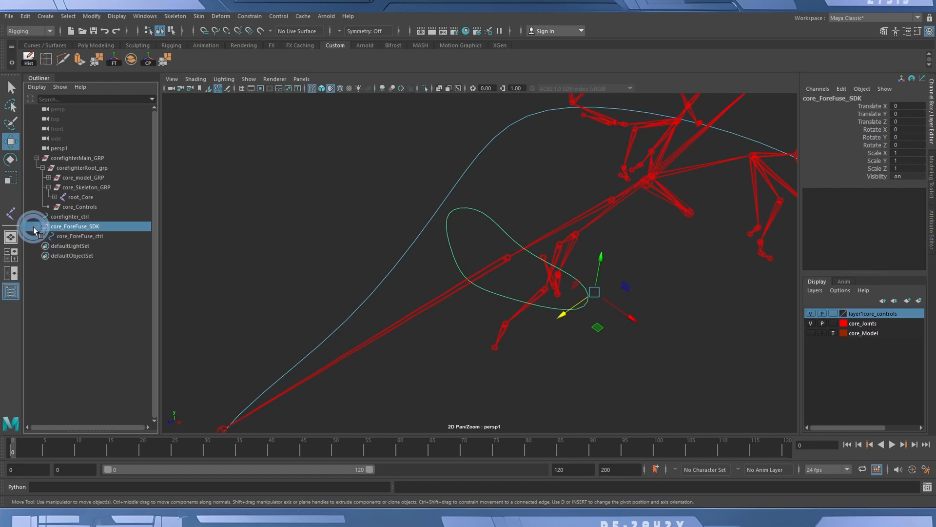
pyautogui.click(71, 237)
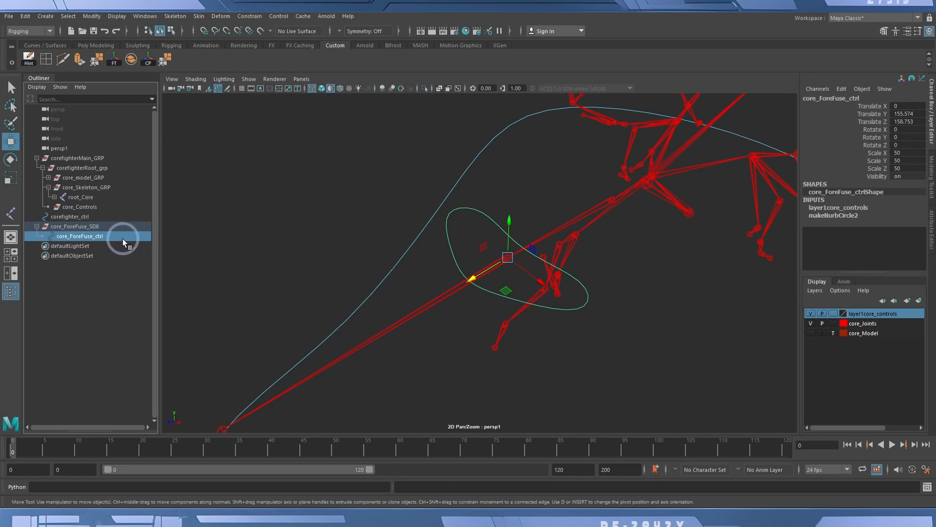
pyautogui.click(98, 225)
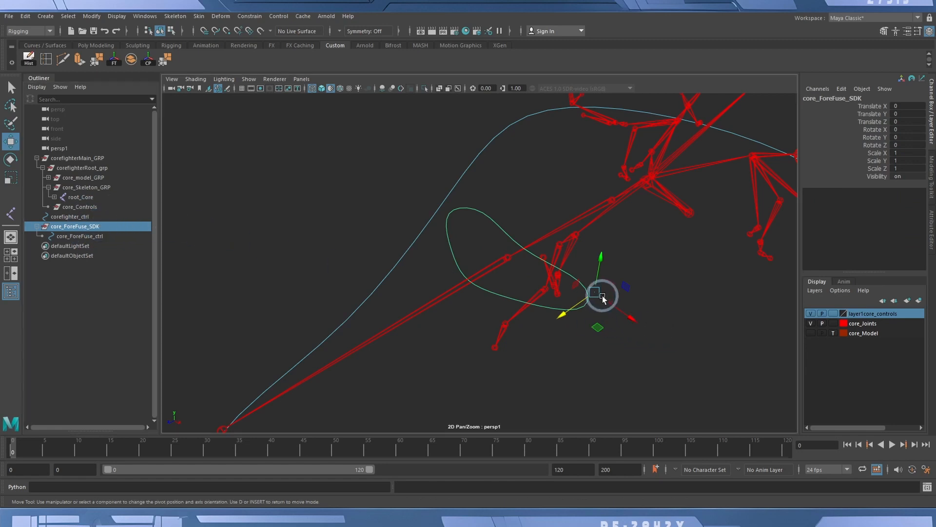
# Move the pivot of core_ForeFuse_SDK onto the fore fuselage joint, matching the pivot of core_ForeFuse_ctrl
pyautogui.press('d')
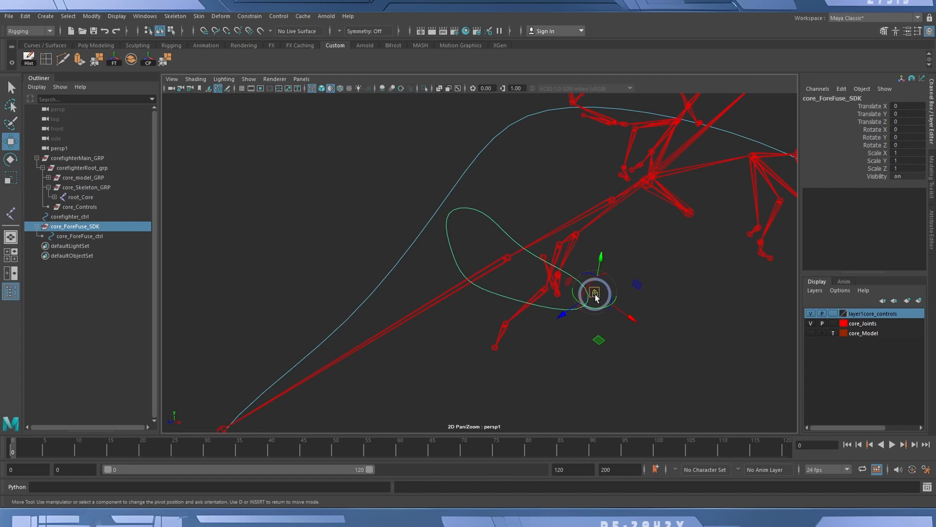
pyautogui.moveTo(595, 294); pyautogui.dragTo(510, 256)
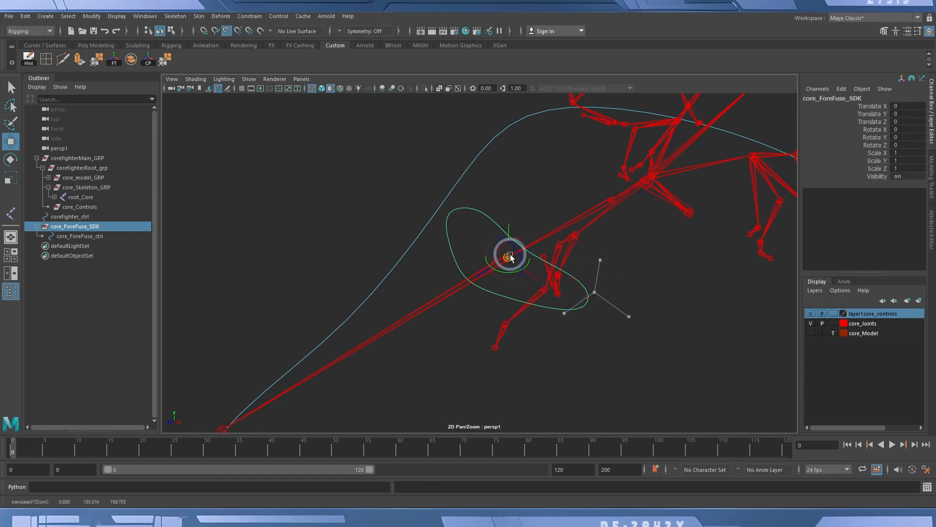
pyautogui.press('d')
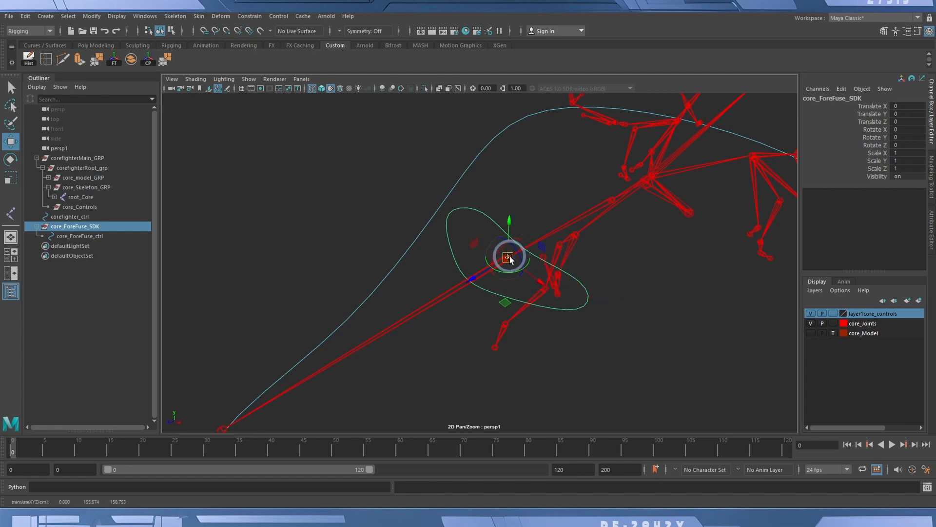
# Switch repeatedly between core_ForeFuse_ctrl and its parent core_ForeFuse_SDK to compare their pivot positions and channel values
pyautogui.click(464, 210)
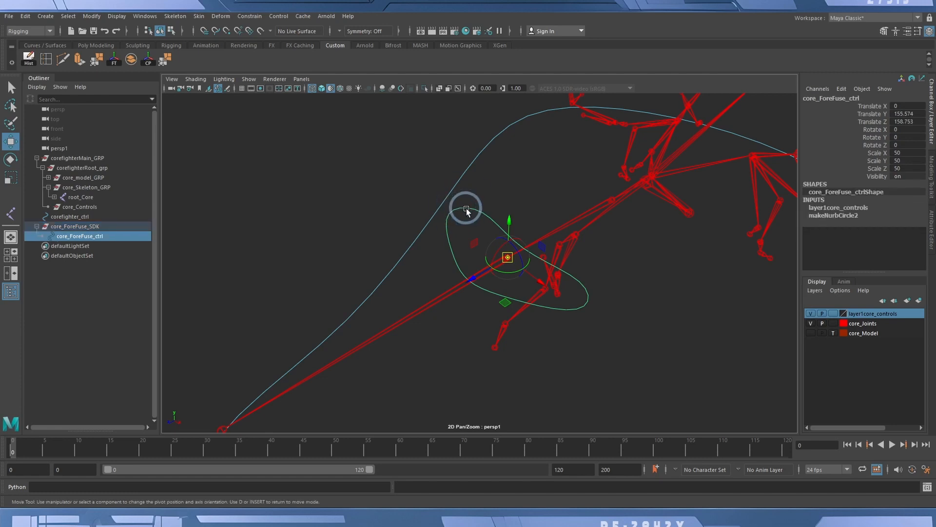
pyautogui.press('Up')
pyautogui.press('Down')
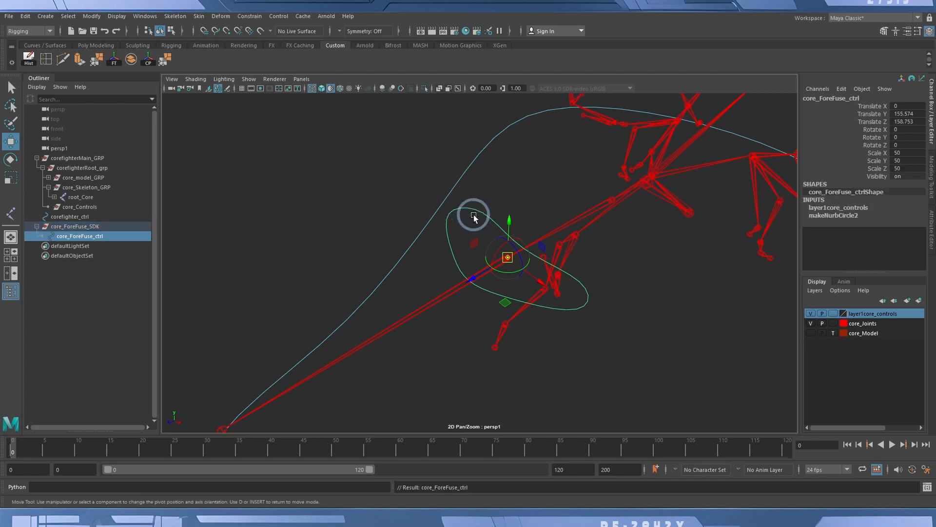
pyautogui.press('Up')
pyautogui.press('Down')
pyautogui.press('Up')
pyautogui.press('Down')
pyautogui.press('Up')
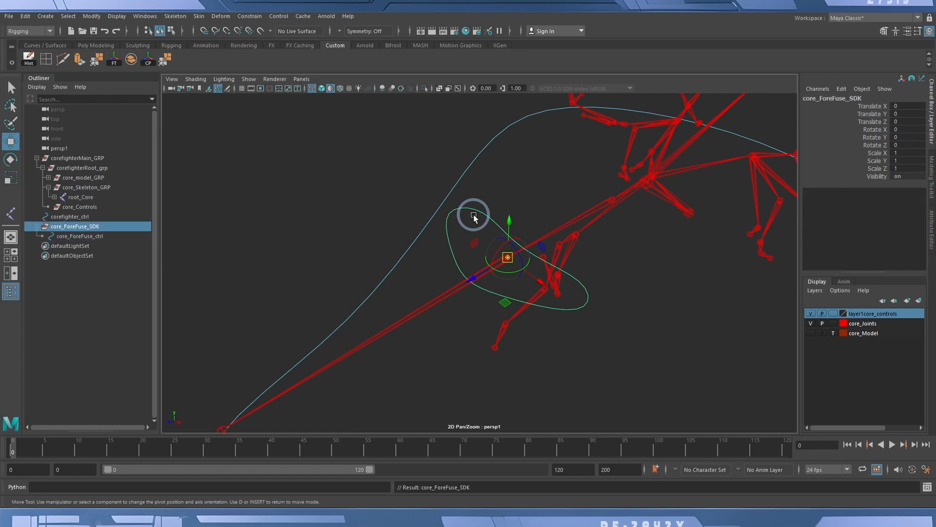
pyautogui.press('Down')
pyautogui.press('Up')
pyautogui.press('Down')
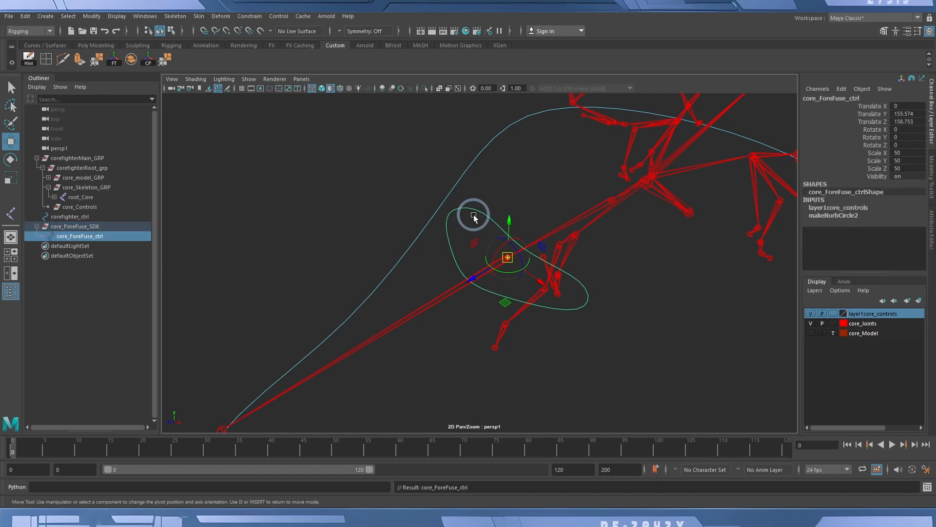
# Freeze the transformations of core_ForeFuse_SDK and core_ForeFuse_ctrl together, and check the channel values of each
pyautogui.click(92, 226)
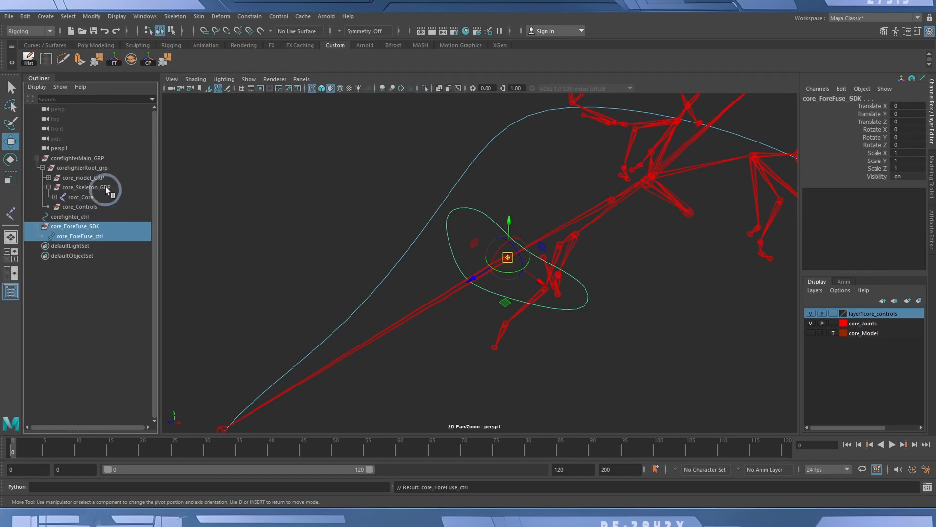
pyautogui.click(114, 58)
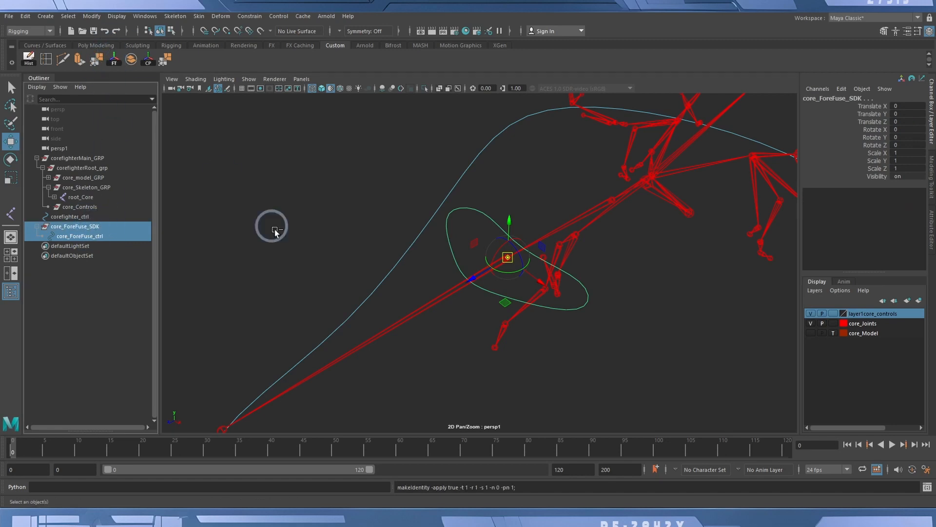
pyautogui.click(367, 236)
pyautogui.click(497, 222)
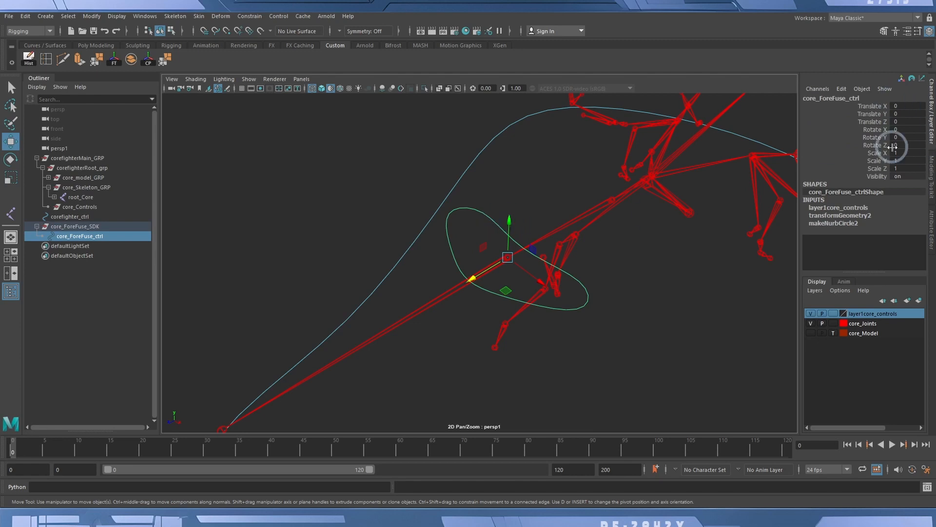
pyautogui.press('Up')
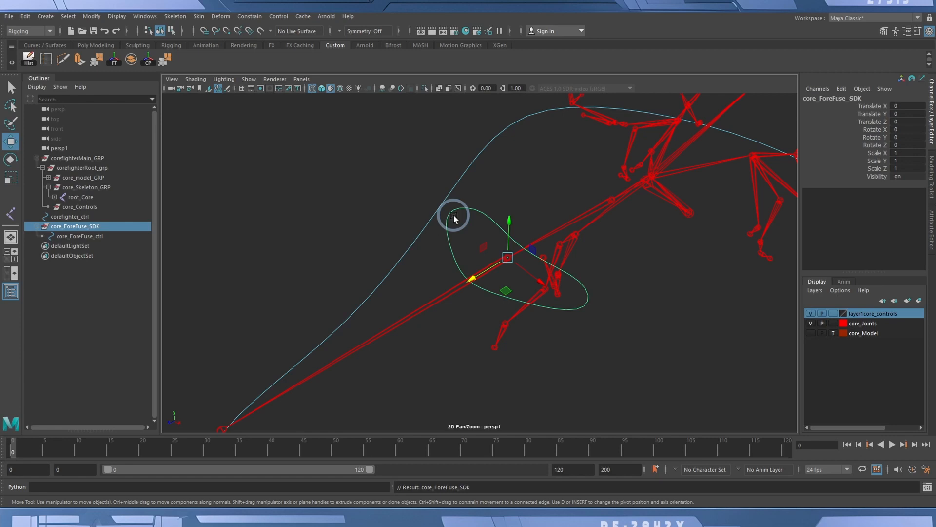
# Examine core_ForeFuse_ctrl and corefighter_ctrl against the skeleton's joints from several angles
pyautogui.keyDown('alt'); pyautogui.moveTo(648, 294); pyautogui.dragTo(473, 219); pyautogui.keyUp('alt')
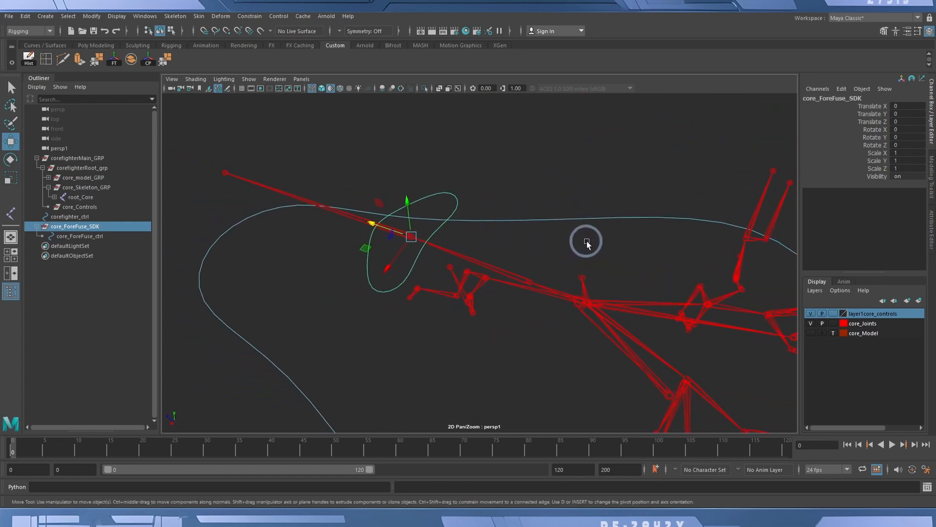
pyautogui.keyDown('alt'); pyautogui.moveTo(587, 241); pyautogui.dragTo(510, 211); pyautogui.keyUp('alt')
pyautogui.keyDown('alt'); pyautogui.moveTo(511, 315); pyautogui.dragTo(464, 266); pyautogui.keyUp('alt')
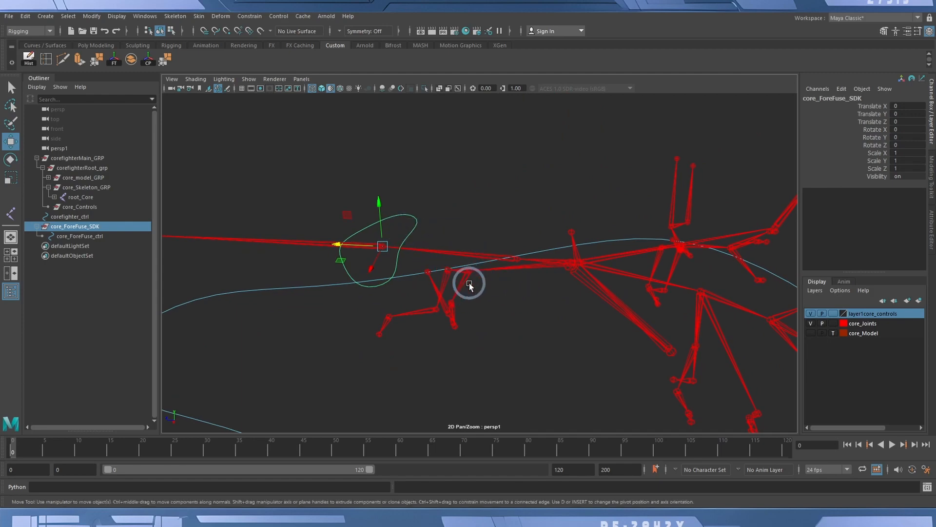
pyautogui.keyDown('alt'); pyautogui.moveTo(496, 299); pyautogui.dragTo(621, 338); pyautogui.keyUp('alt')
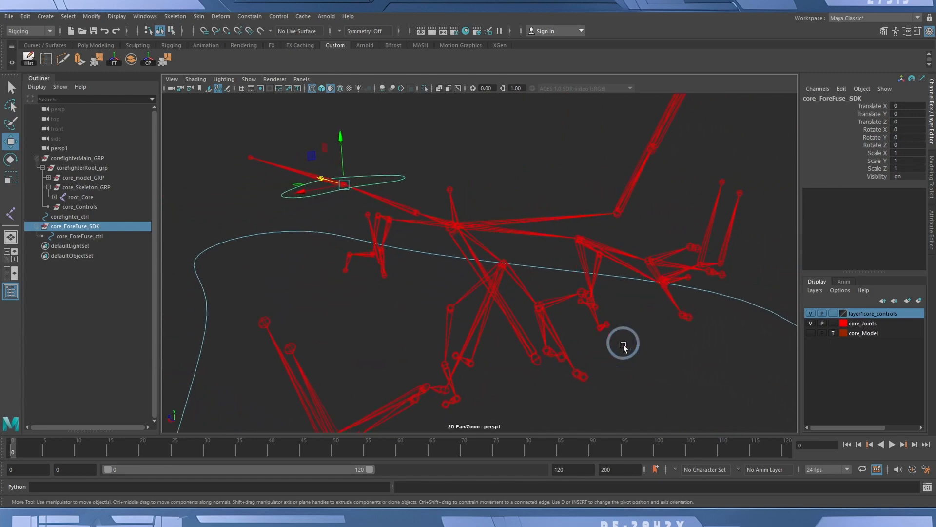
pyautogui.click(585, 372)
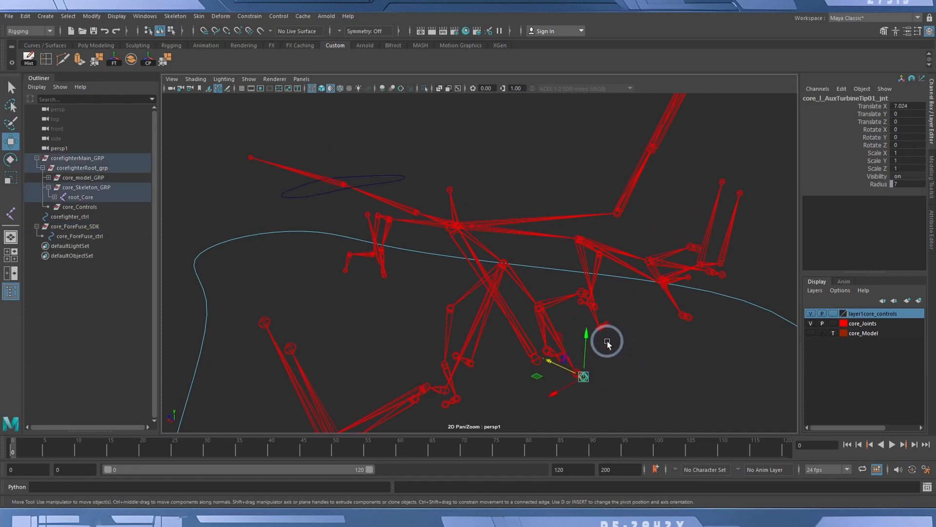
pyautogui.keyDown('alt'); pyautogui.moveTo(662, 339); pyautogui.dragTo(705, 349); pyautogui.keyUp('alt')
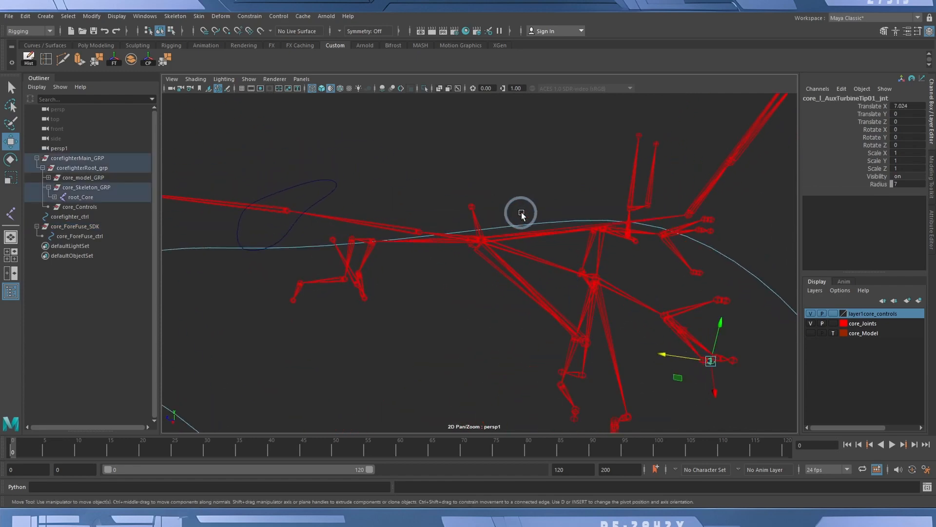
pyautogui.click(533, 223)
pyautogui.keyDown('alt'); pyautogui.moveTo(533, 221); pyautogui.dragTo(615, 302, button='right'); pyautogui.keyUp('alt')
pyautogui.keyDown('alt'); pyautogui.moveTo(615, 303); pyautogui.dragTo(520, 308); pyautogui.keyUp('alt')
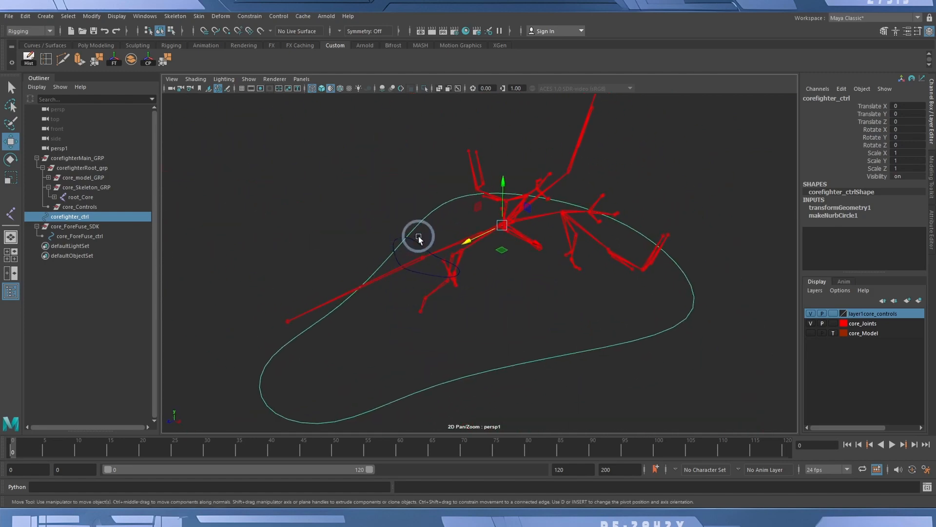
pyautogui.click(419, 239)
pyautogui.keyDown('alt'); pyautogui.moveTo(411, 243); pyautogui.dragTo(618, 303); pyautogui.keyUp('alt')
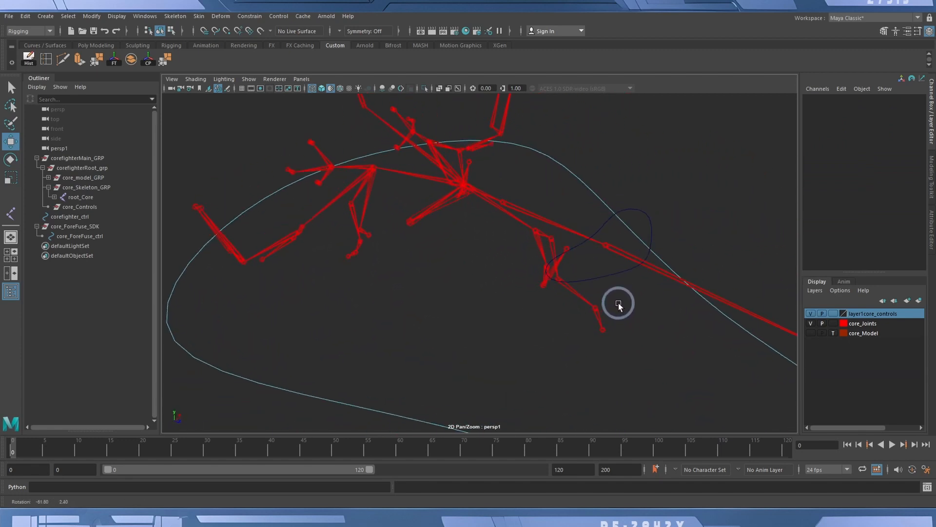
pyautogui.click(645, 226)
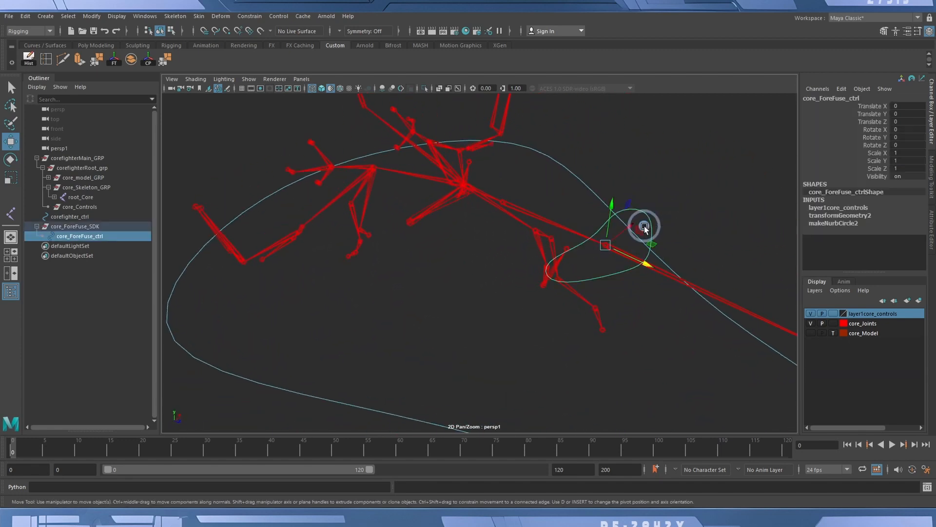
pyautogui.keyDown('alt'); pyautogui.moveTo(642, 229); pyautogui.dragTo(545, 244); pyautogui.keyUp('alt')
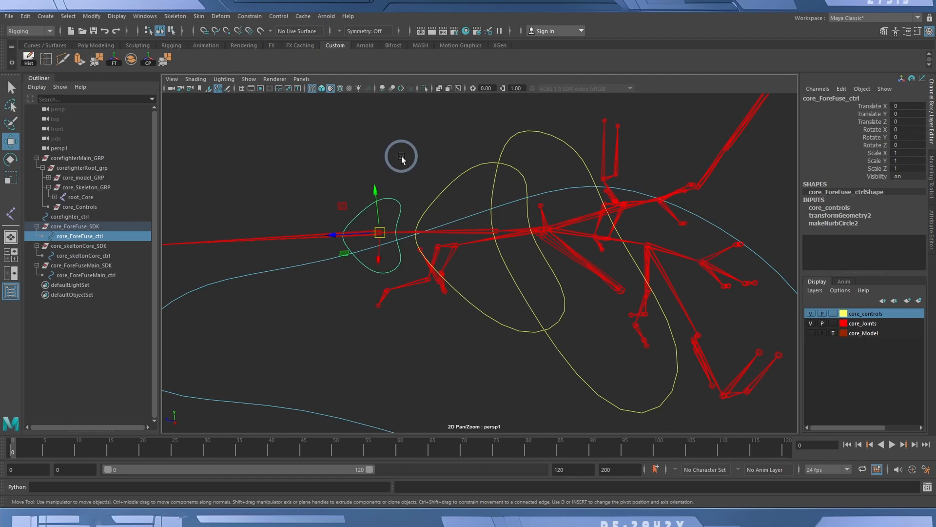
# Examine core_skeltonCore_ctrl and its pivot in relation to the root_Core and core_SkelBase_jnt joints
pyautogui.click(465, 184)
pyautogui.moveTo(464, 183)
pyautogui.keyDown('alt'); pyautogui.mouseDown()
pyautogui.moveTo(533, 152)
pyautogui.moveTo(560, 165)
pyautogui.moveTo(496, 167)
pyautogui.moveTo(540, 203)
pyautogui.moveTo(475, 195)
pyautogui.mouseUp(); pyautogui.keyUp('alt')
pyautogui.moveTo(317, 151); pyautogui.dragTo(342, 182)
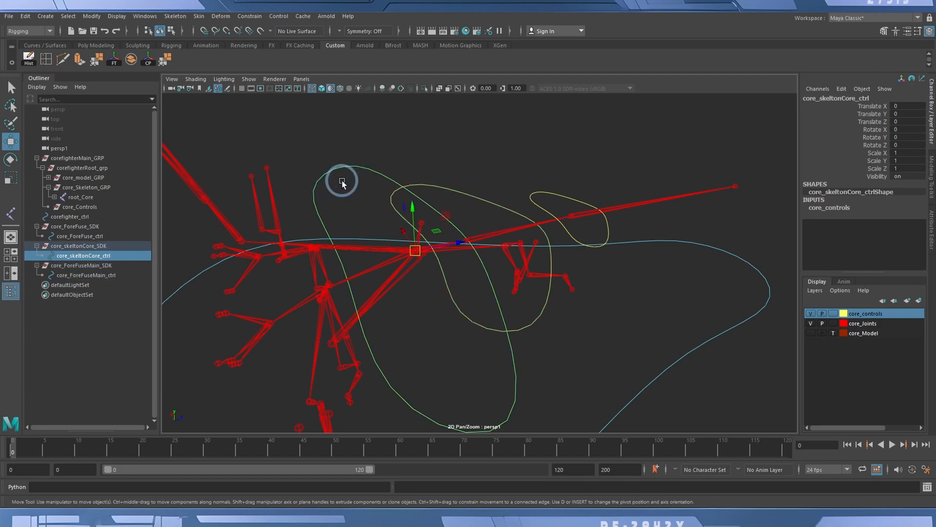
pyautogui.keyDown('alt'); pyautogui.moveTo(262, 241); pyautogui.dragTo(529, 257, button='right'); pyautogui.keyUp('alt')
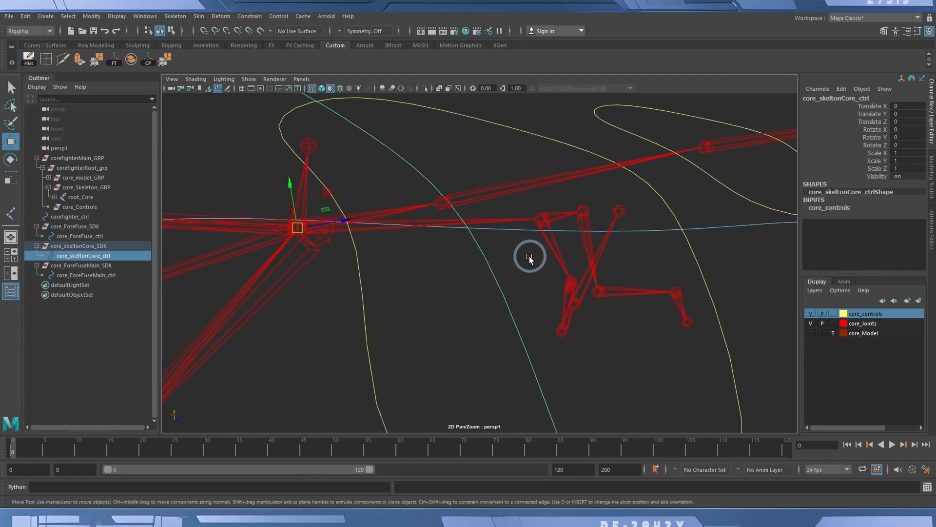
pyautogui.keyDown('alt'); pyautogui.moveTo(529, 256); pyautogui.dragTo(452, 191); pyautogui.keyUp('alt')
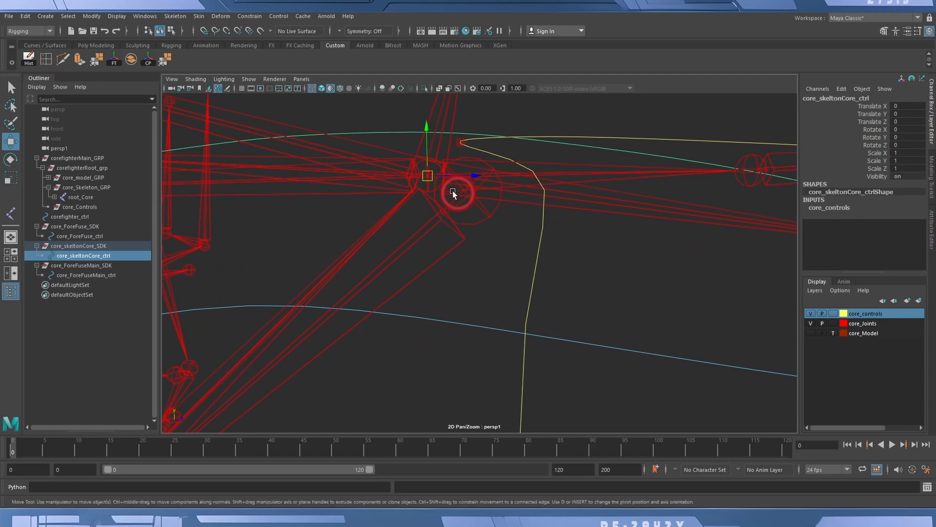
pyautogui.click(482, 213)
pyautogui.click(486, 209)
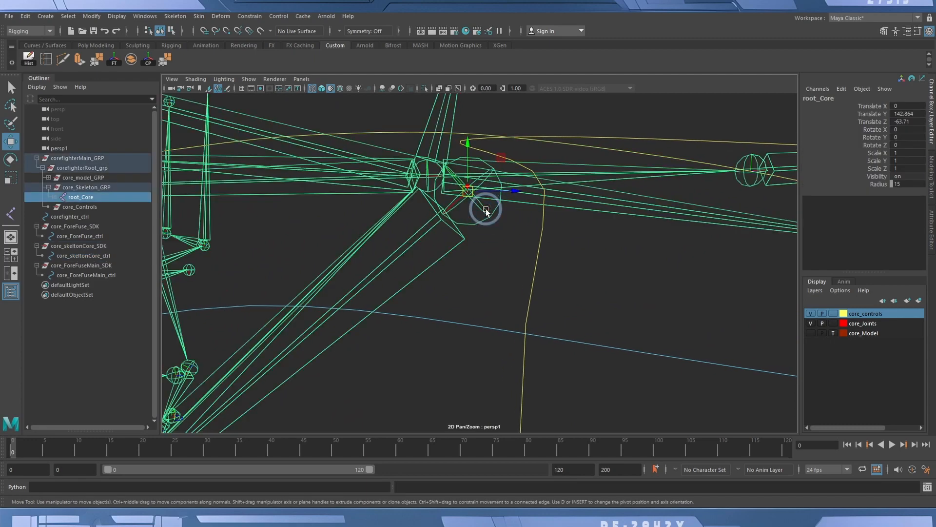
pyautogui.click(386, 169)
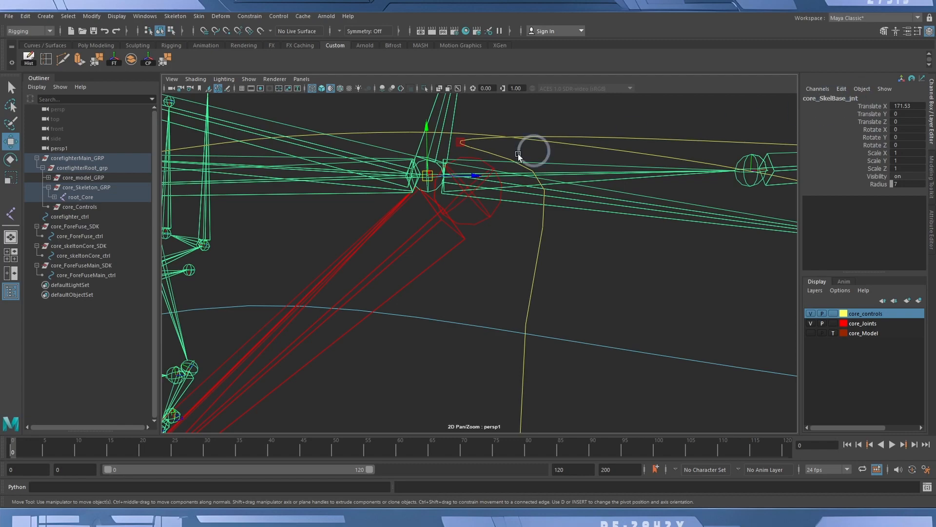
pyautogui.keyDown('alt'); pyautogui.moveTo(509, 261); pyautogui.dragTo(350, 243, button='right'); pyautogui.keyUp('alt')
pyautogui.keyDown('alt'); pyautogui.moveTo(522, 273); pyautogui.dragTo(353, 255, button='right'); pyautogui.keyUp('alt')
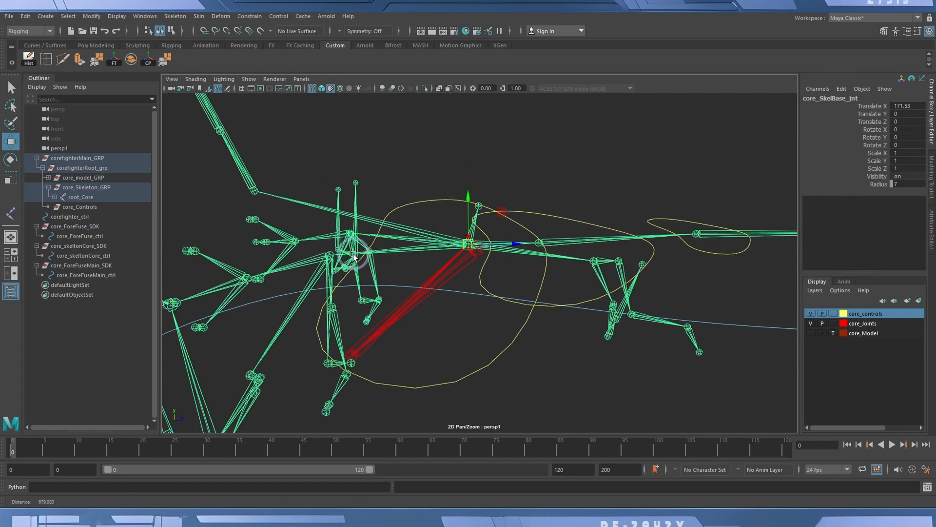
pyautogui.keyDown('alt'); pyautogui.moveTo(484, 242); pyautogui.dragTo(531, 299); pyautogui.keyUp('alt')
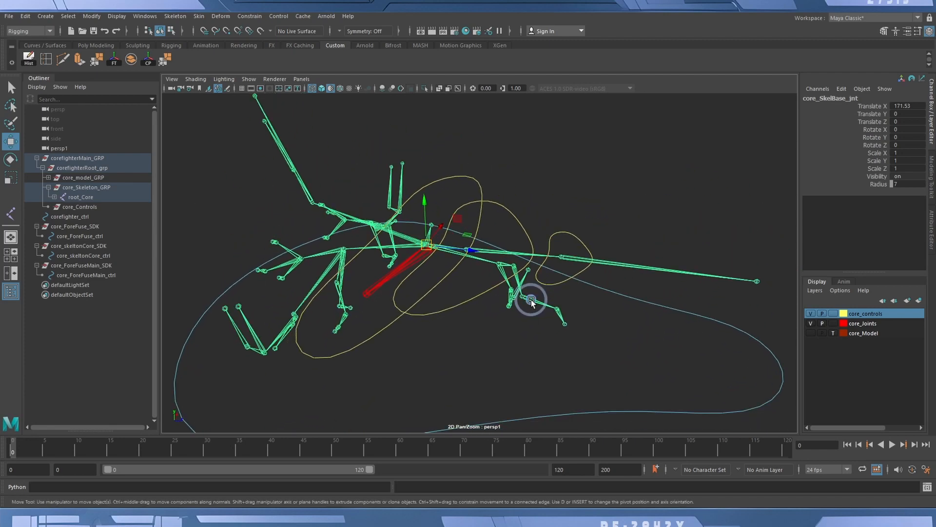
# Show the core_Model layer, clear the selection, and set the layer's display type to normal so its meshes are selectable
pyautogui.click(810, 332)
pyautogui.scroll(4, 634, 220)
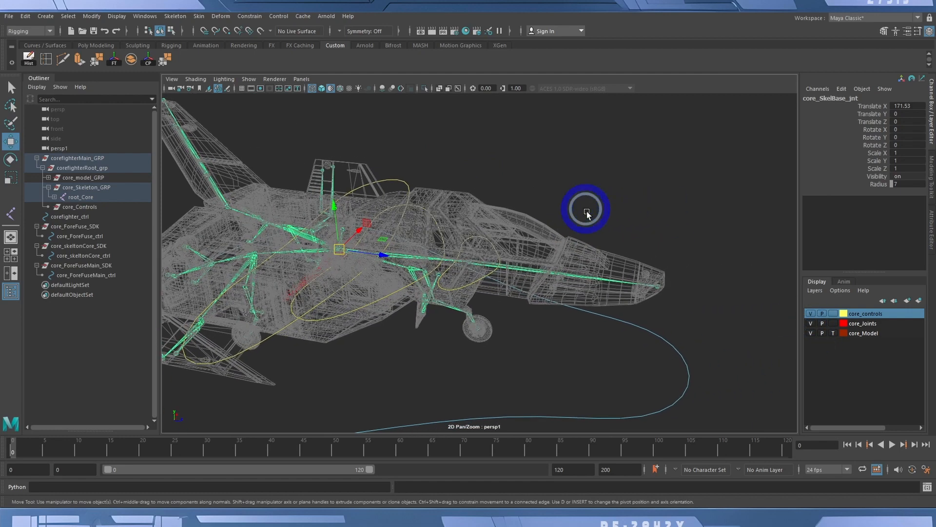
pyautogui.click(587, 213)
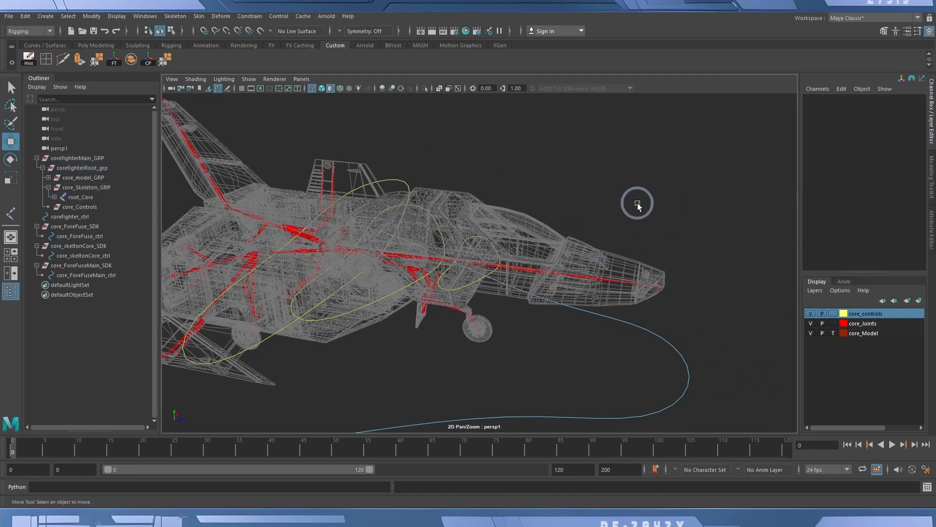
pyautogui.click(833, 332)
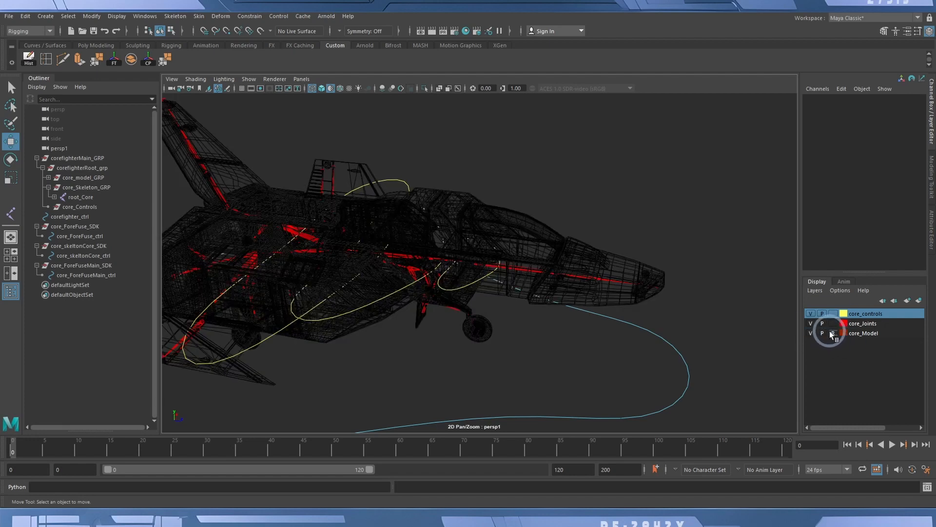
pyautogui.click(833, 332)
# Select the fore fuselage mesh core_FuseFore together with its joint core_FuseFore_jnt
pyautogui.keyDown('alt'); pyautogui.moveTo(667, 256); pyautogui.dragTo(523, 212); pyautogui.keyUp('alt')
pyautogui.keyDown('alt'); pyautogui.moveTo(523, 213); pyautogui.dragTo(619, 218, button='right'); pyautogui.keyUp('alt')
pyautogui.click(336, 260)
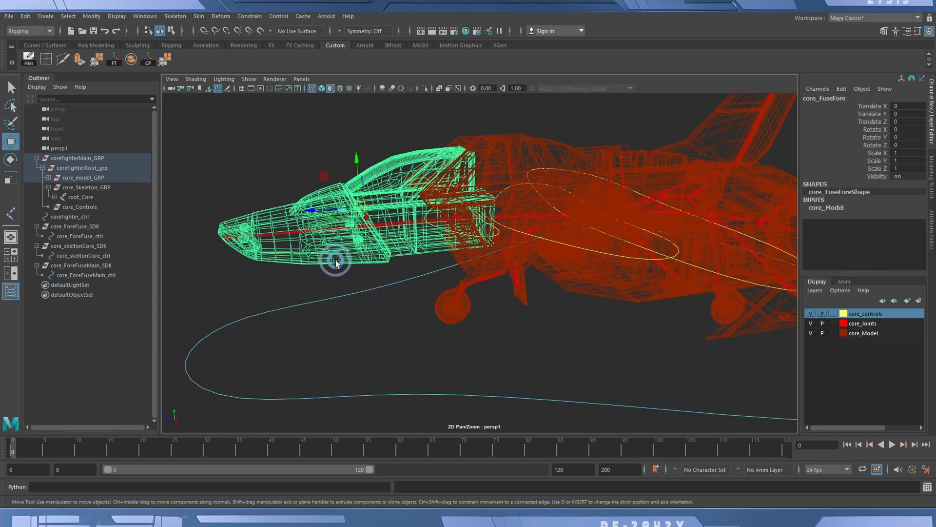
pyautogui.keyDown('alt'); pyautogui.moveTo(335, 260); pyautogui.dragTo(359, 319); pyautogui.keyUp('alt')
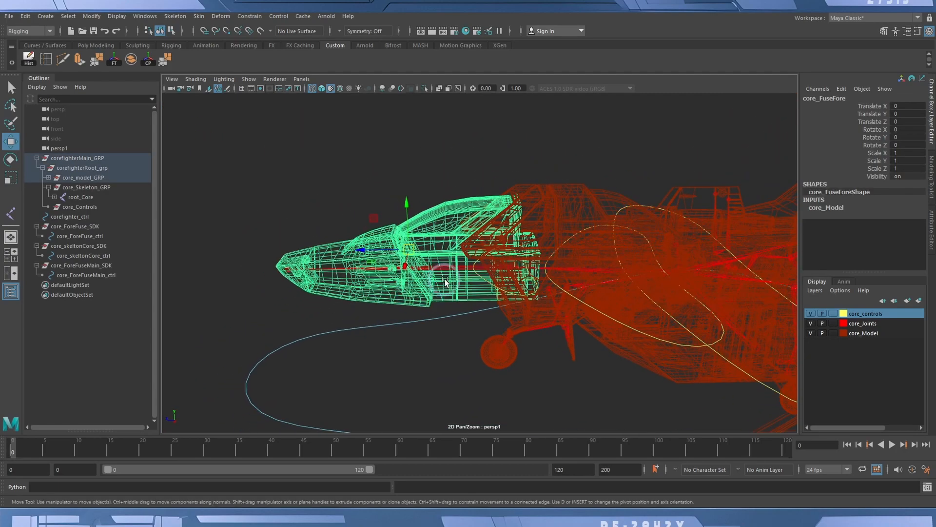
pyautogui.click(439, 268)
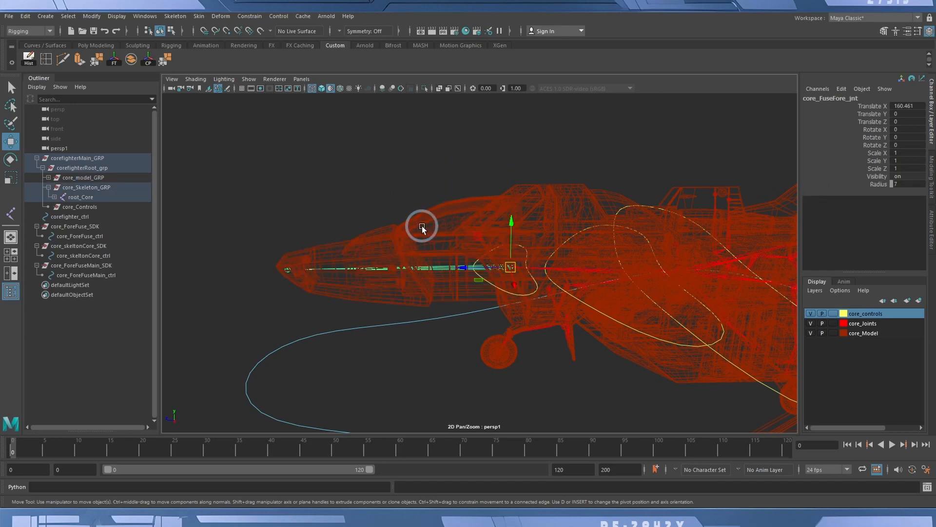
pyautogui.click(423, 305)
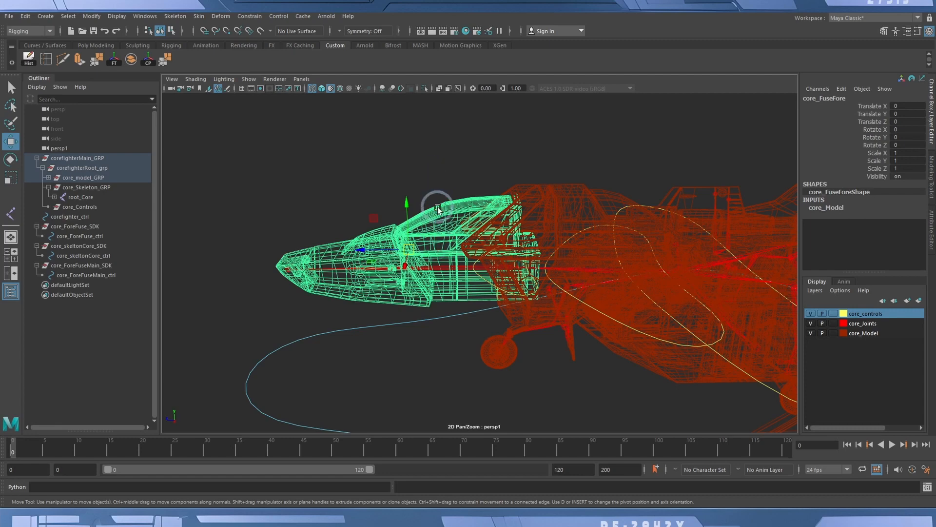
pyautogui.click(441, 269)
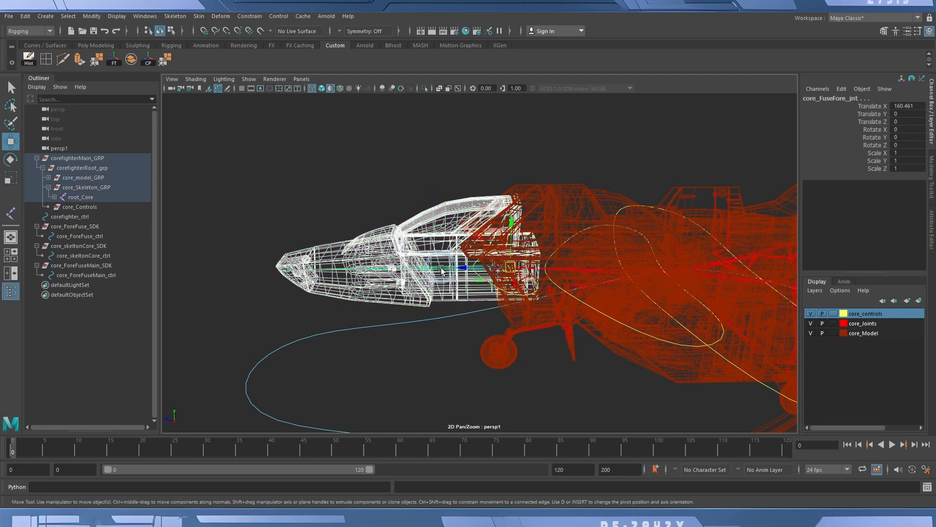
# Bind the core_FuseFore mesh to core_FuseFore_jnt with Bind Skin, using Selected joints and the Closest distance bind method
pyautogui.click(184, 17)
pyautogui.click(196, 16)
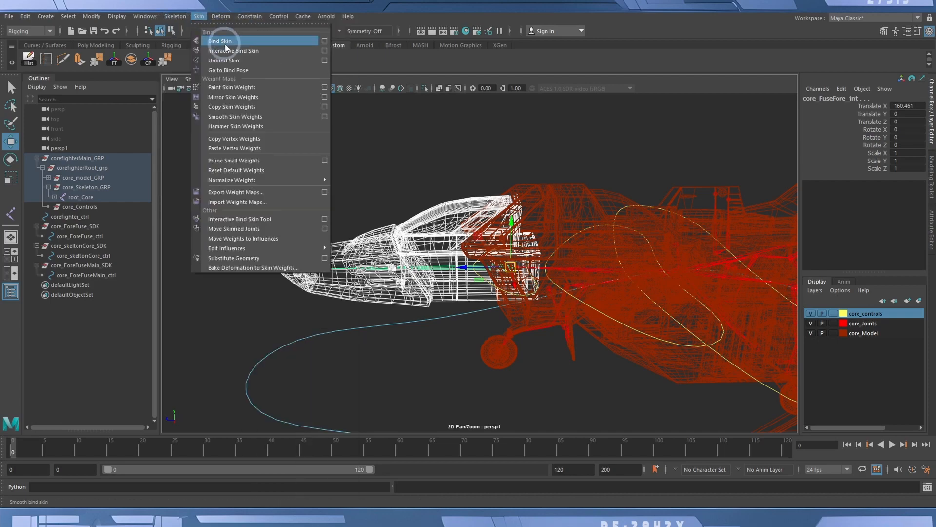
pyautogui.click(325, 41)
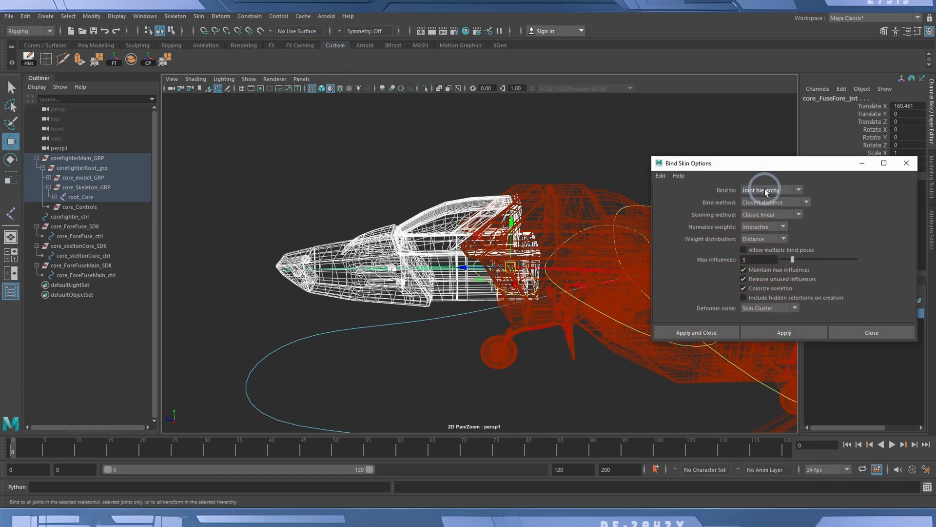
pyautogui.click(767, 191)
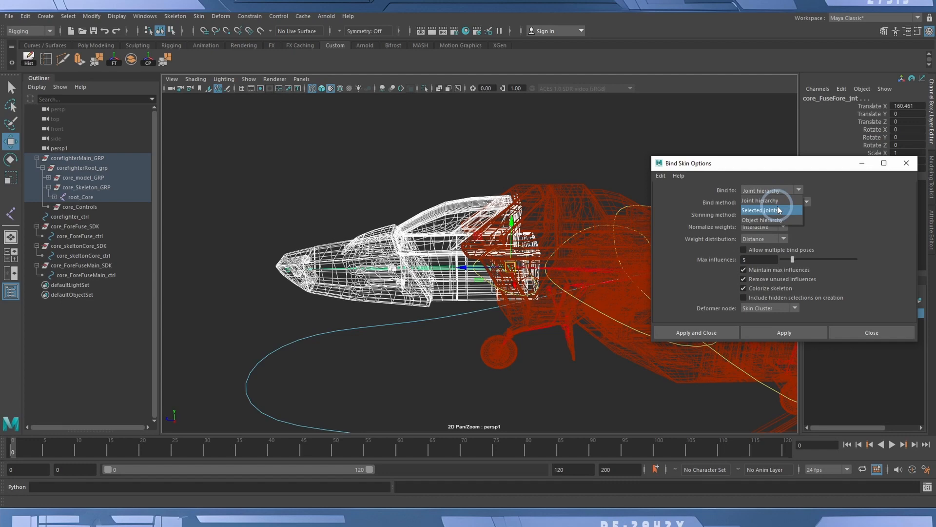
pyautogui.click(779, 211)
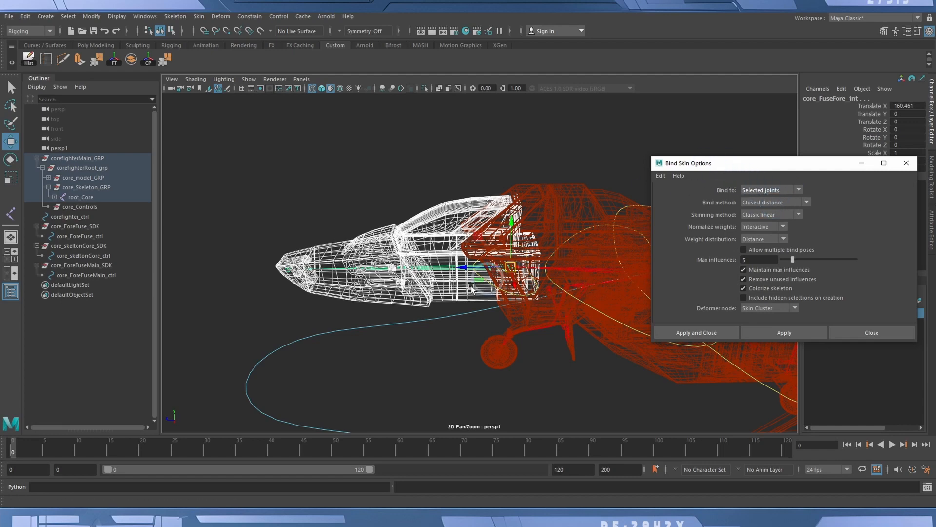
pyautogui.click(786, 192)
pyautogui.click(786, 192)
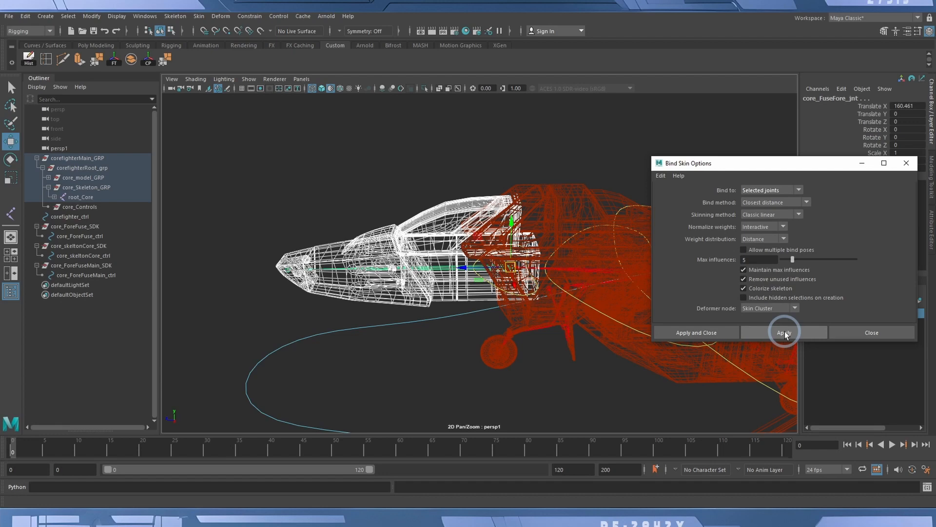
pyautogui.click(711, 334)
# Test the skin bind by pulling core_FuseFore_jnt forward along the fighter's length, and undo the move
pyautogui.click(464, 265)
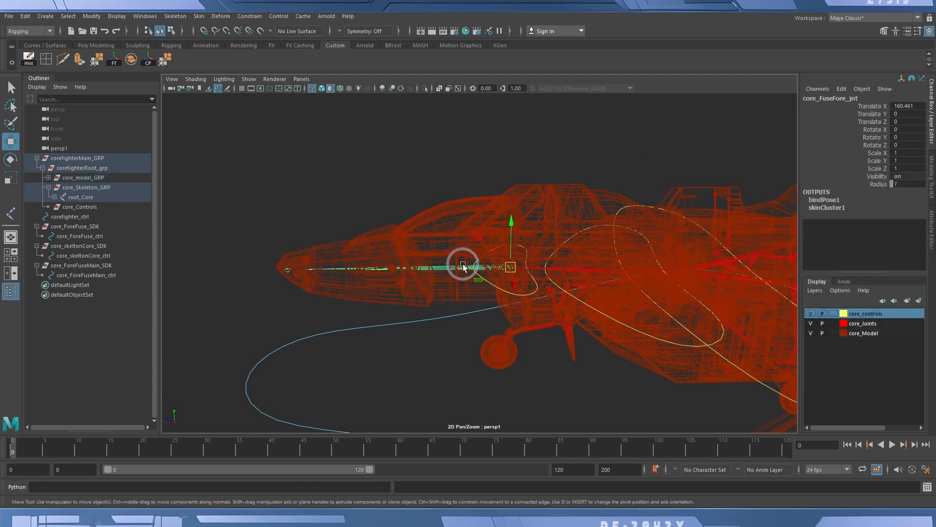
pyautogui.moveTo(463, 268); pyautogui.dragTo(352, 281)
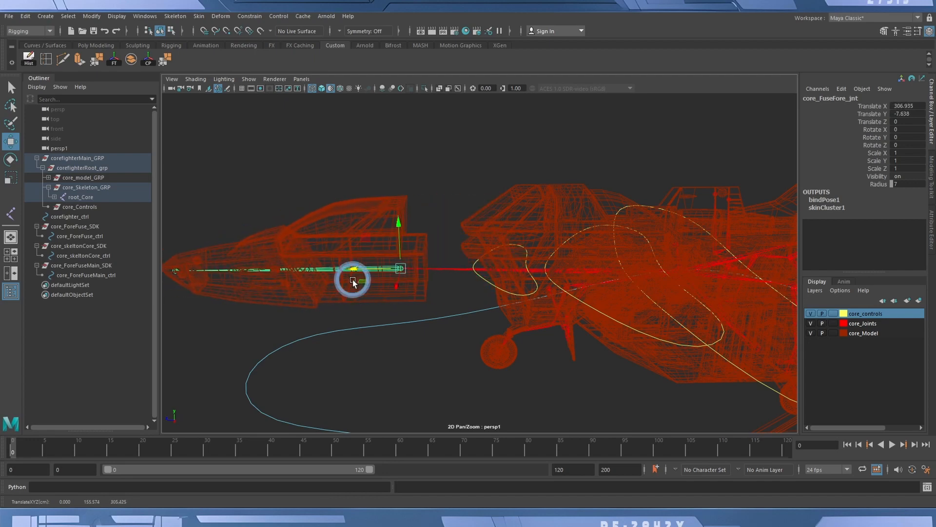
pyautogui.hotkey('ctrl', 'z')
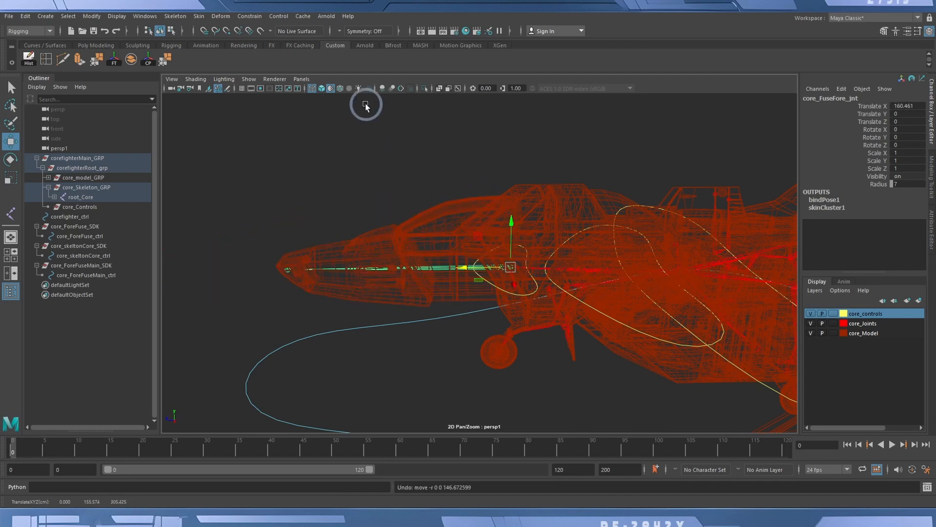
# Hide the core_Model layer to expose the joints and control curves, and clear the selection
pyautogui.click(811, 334)
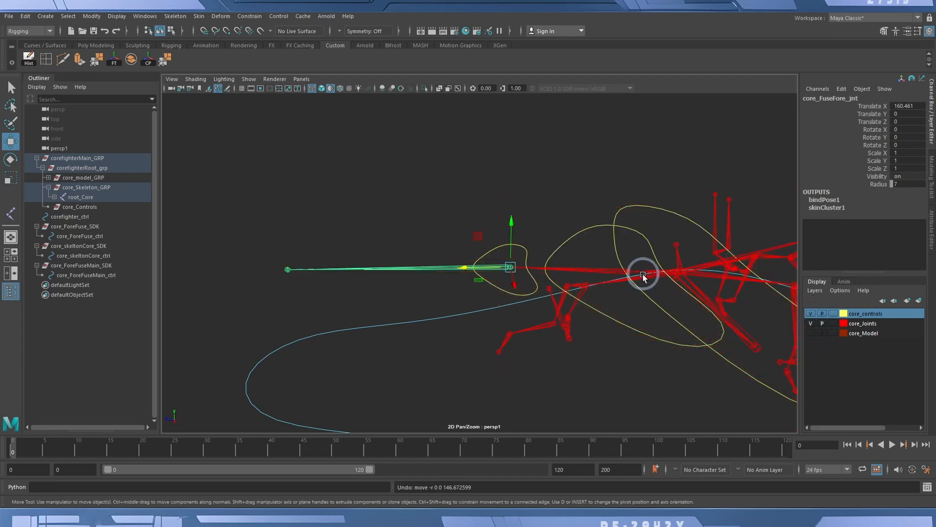
pyautogui.keyDown('alt'); pyautogui.moveTo(644, 272); pyautogui.dragTo(552, 310); pyautogui.keyUp('alt')
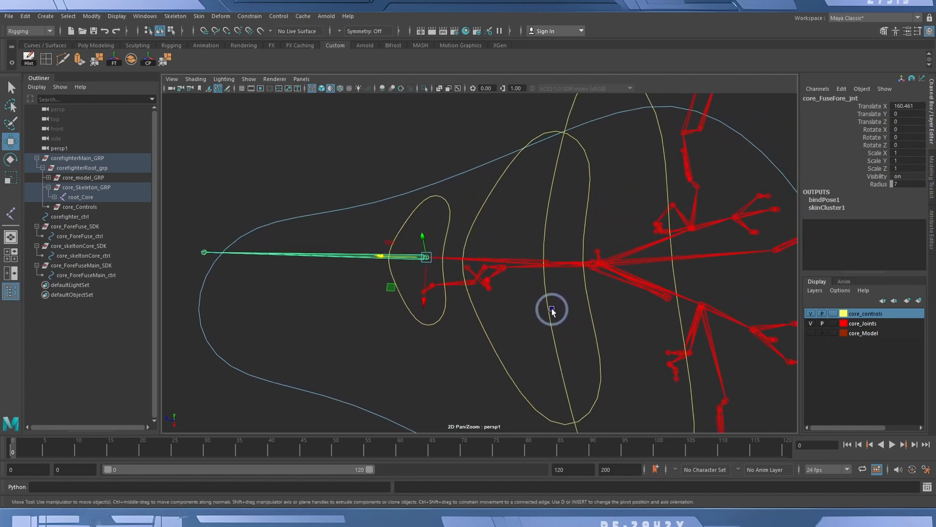
pyautogui.click(288, 236)
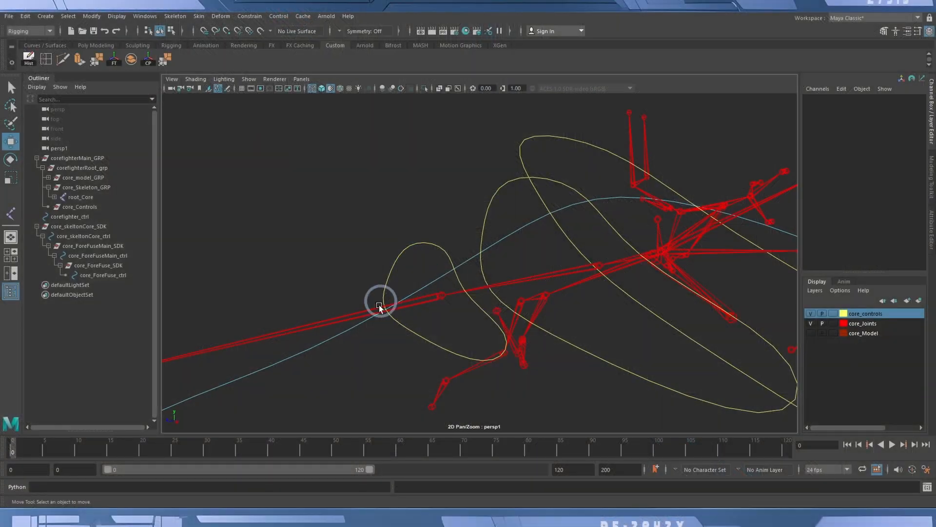
# Try sliding core_FuseFore_jnt backward independently of its control curve, and undo the move
pyautogui.click(378, 314)
pyautogui.moveTo(377, 314); pyautogui.dragTo(418, 307)
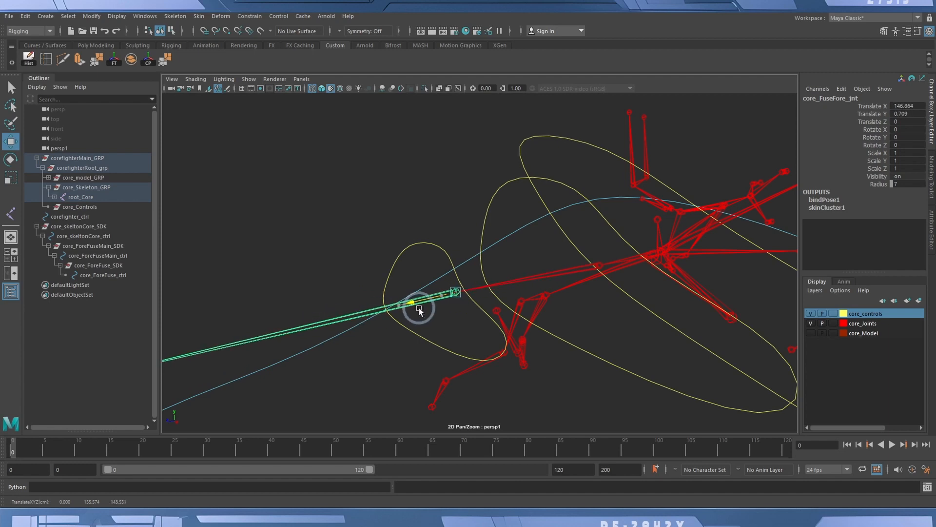
pyautogui.hotkey('ctrl', 'z')
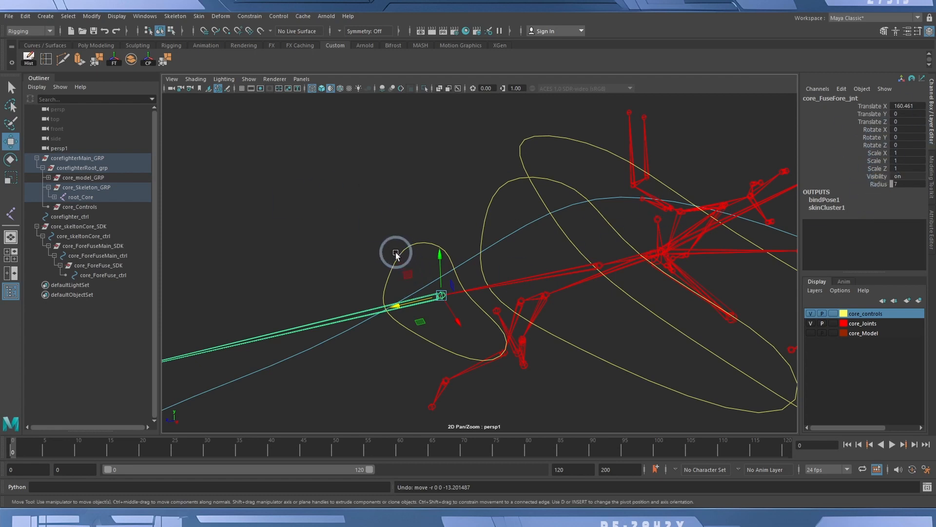
# Point-constrain core_FuseFore_jnt to core_ForeFuse_ctrl with Maintain offset on, all axes constrained and a weight of 1
pyautogui.moveTo(418, 252); pyautogui.dragTo(419, 254)
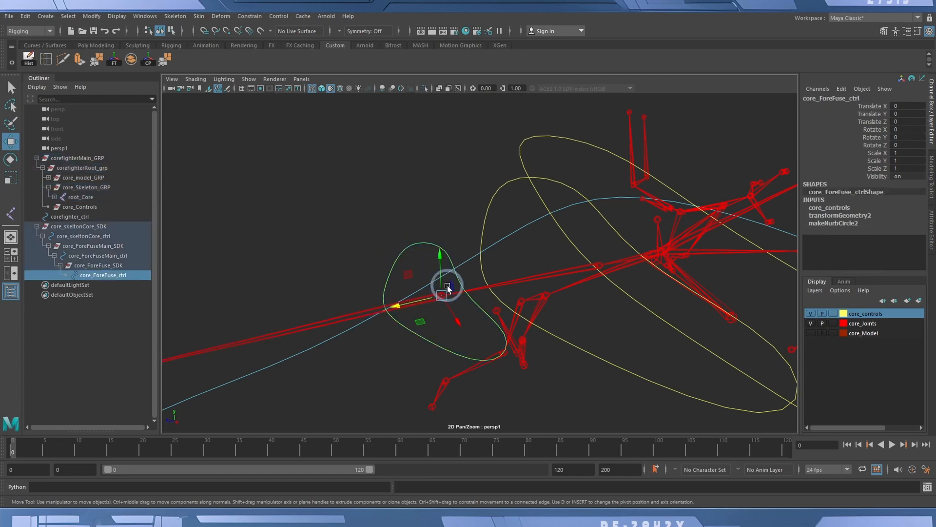
pyautogui.click(10, 88)
pyautogui.click(444, 342)
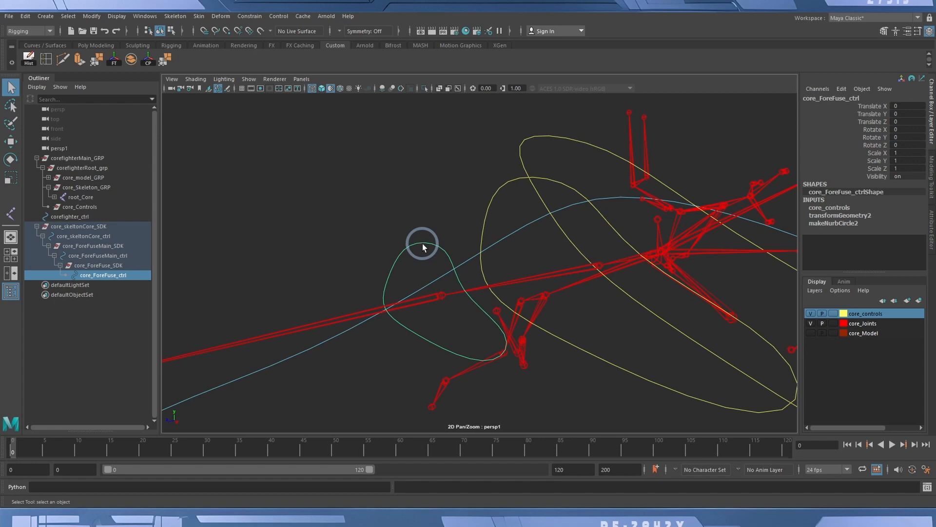
pyautogui.click(327, 319)
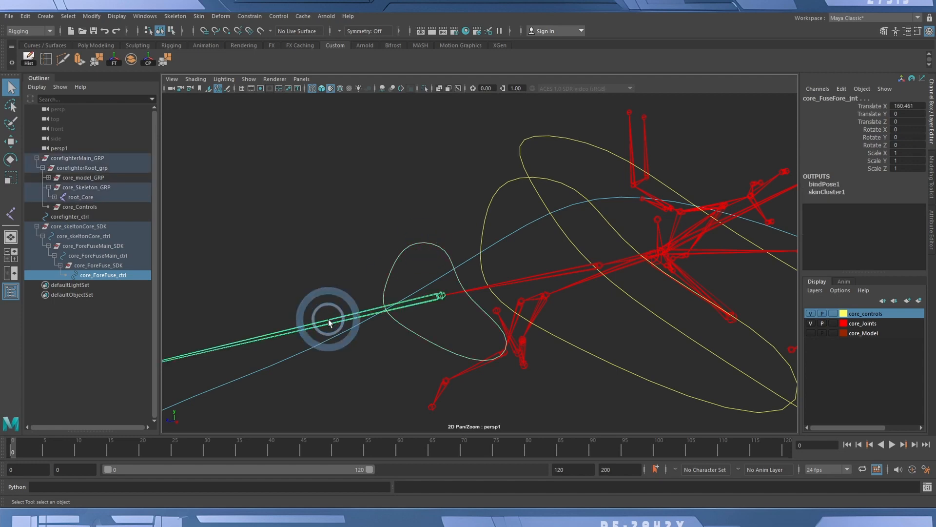
pyautogui.click(256, 18)
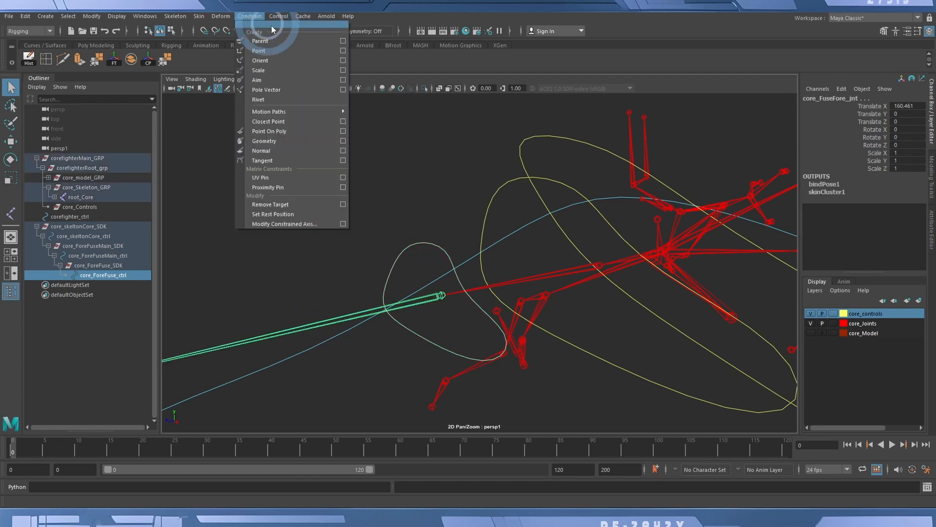
pyautogui.click(343, 52)
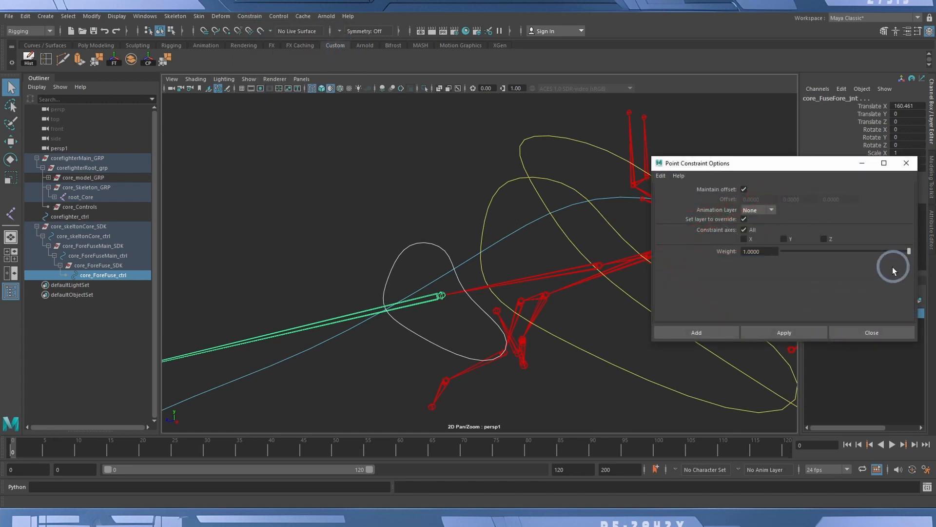
pyautogui.click(707, 332)
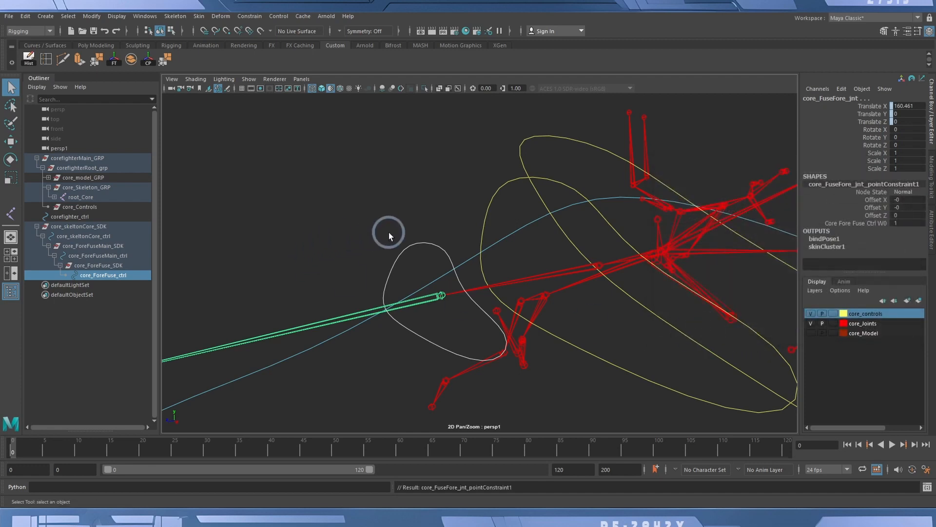
# Test the constraint by moving core_ForeFuse_ctrl forward along Z, and reset its Translate Z to 0
pyautogui.click(417, 262)
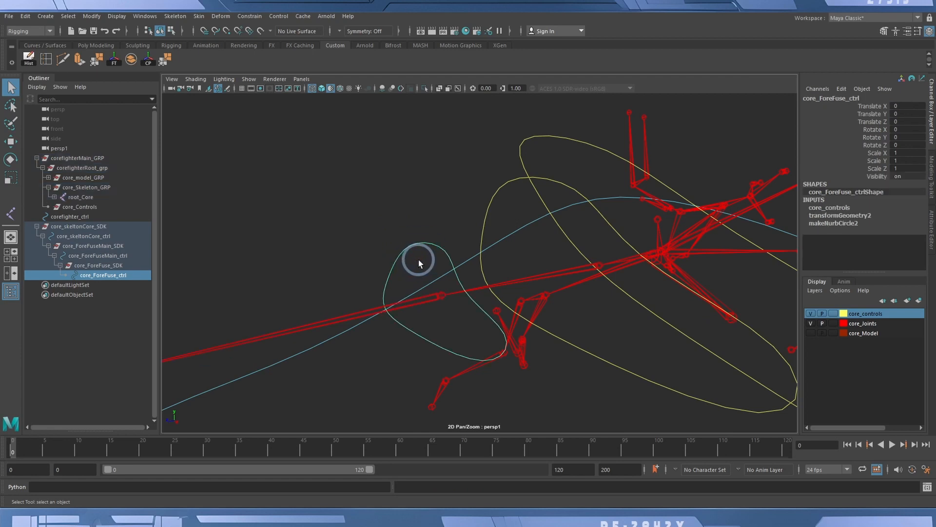
pyautogui.press('w')
pyautogui.keyDown('alt'); pyautogui.moveTo(496, 299); pyautogui.dragTo(281, 324); pyautogui.keyUp('alt')
pyautogui.hotkey('ctrl', 'z')
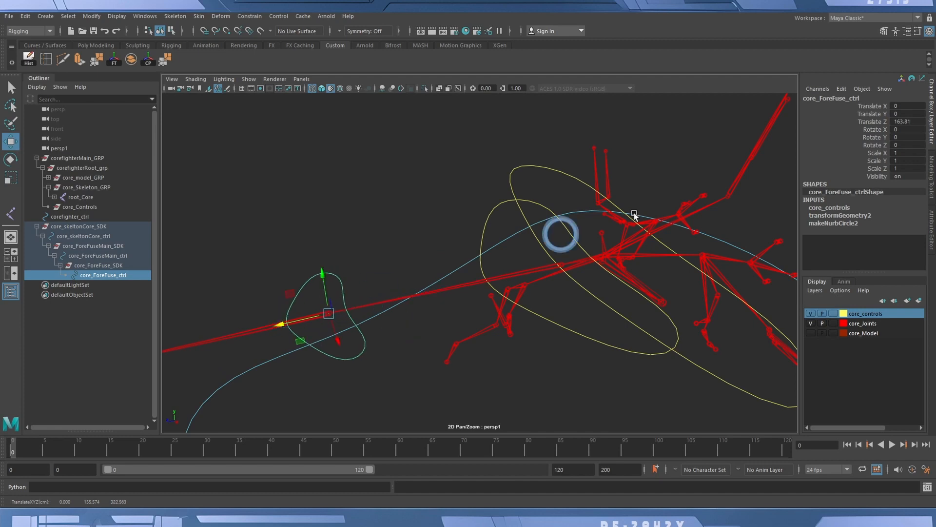
pyautogui.click(904, 121)
pyautogui.write('0')
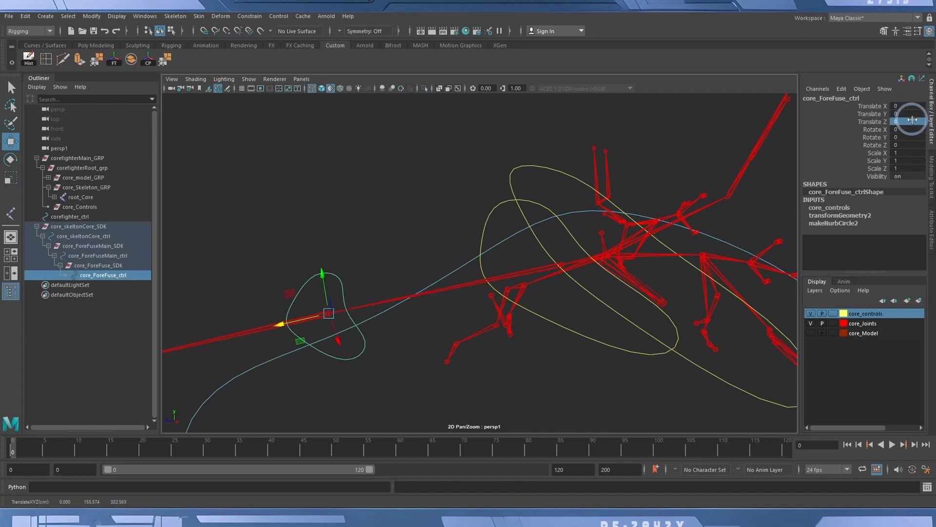
pyautogui.press('Return')
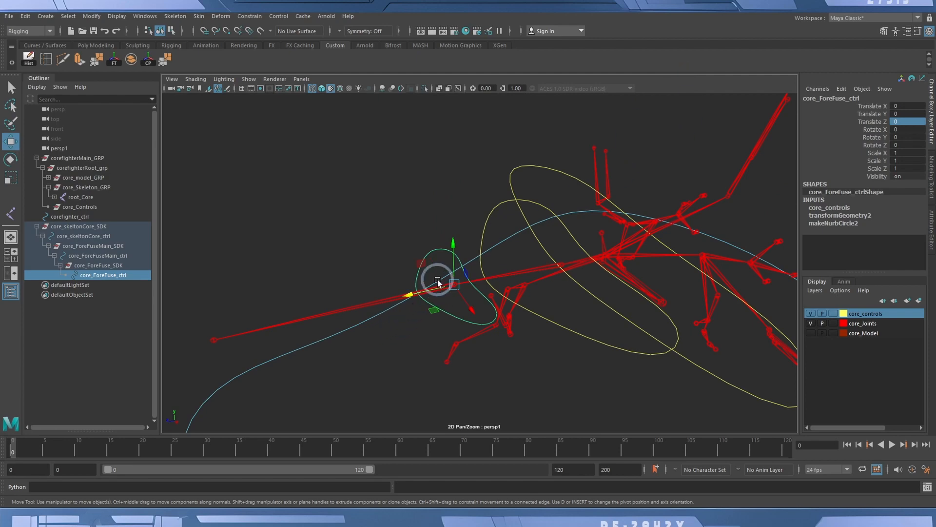
# Show the core_Model layer and switch the viewport to shaded display
pyautogui.click(811, 332)
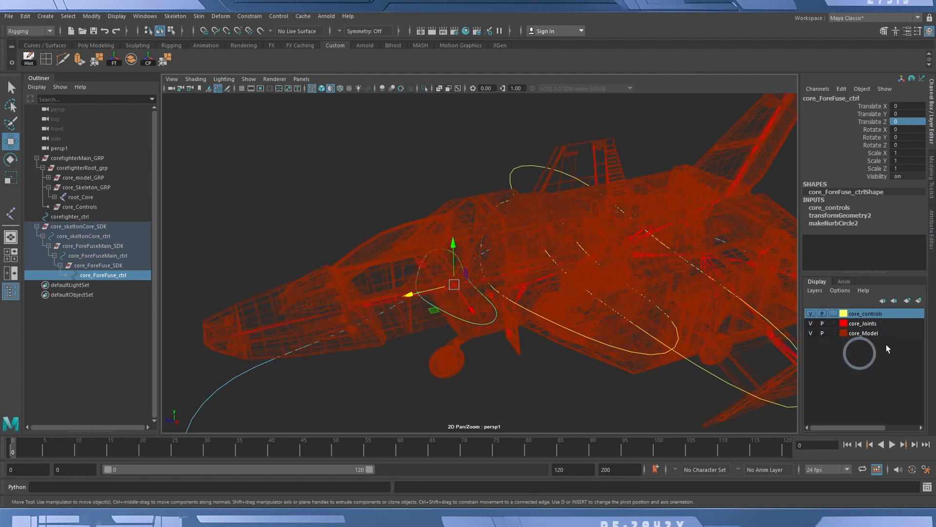
pyautogui.press('5')
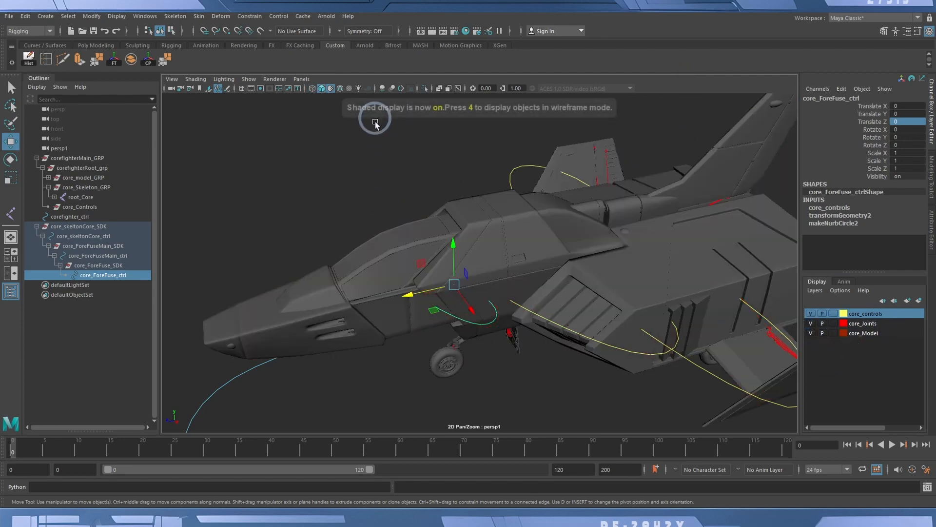
pyautogui.scroll(-5, 460, 295)
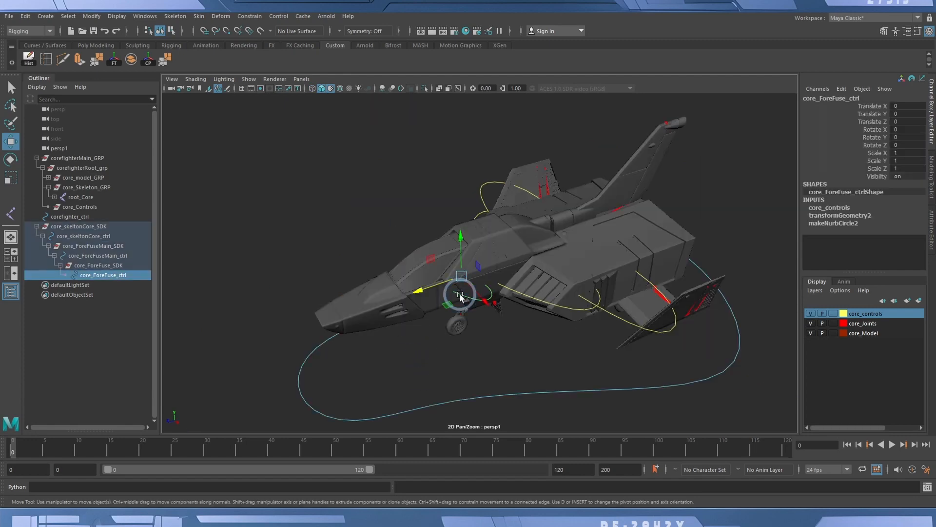
# Test the fuselage retraction by moving core_ForeFuse_ctrl about -94 along Z, undo the move, and clear the selection
pyautogui.moveTo(461, 294)
pyautogui.mouseDown()
pyautogui.moveTo(422, 288)
pyautogui.moveTo(466, 286)
pyautogui.mouseUp()
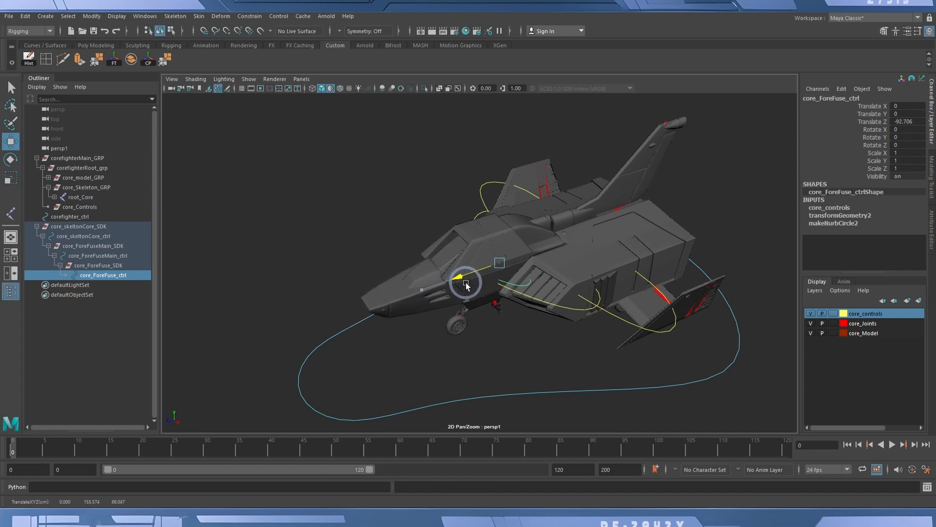
pyautogui.moveTo(504, 330)
pyautogui.keyDown('alt'); pyautogui.mouseDown()
pyautogui.moveTo(522, 292)
pyautogui.moveTo(541, 301)
pyautogui.moveTo(532, 330)
pyautogui.moveTo(485, 331)
pyautogui.mouseUp(); pyautogui.keyUp('alt')
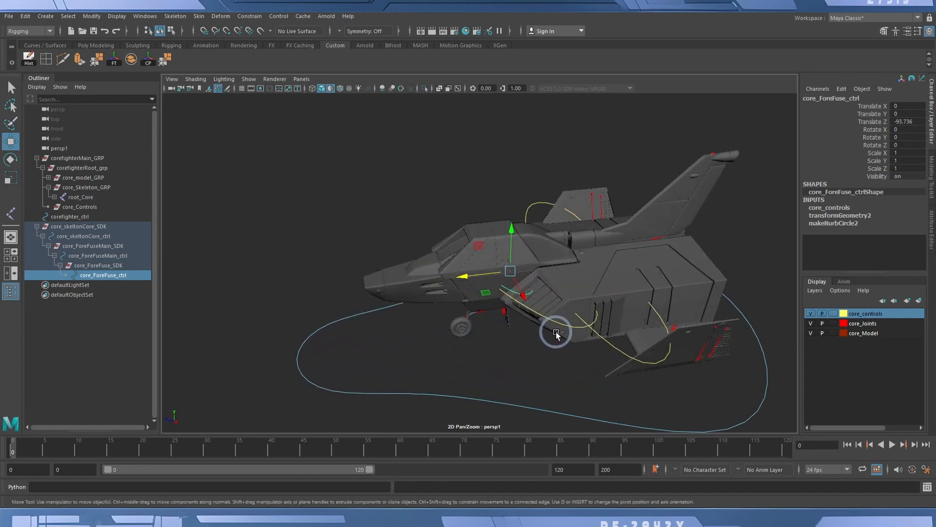
pyautogui.hotkey('ctrl', 'z')
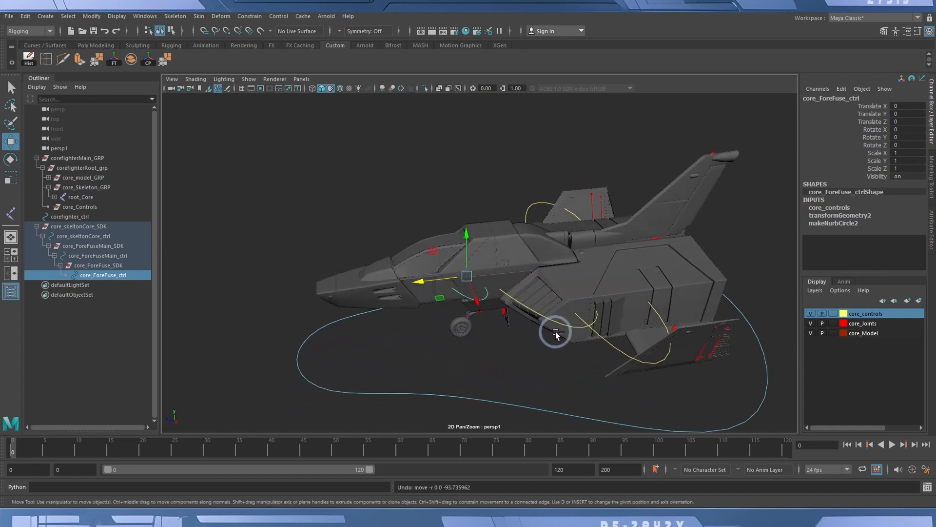
pyautogui.click(470, 181)
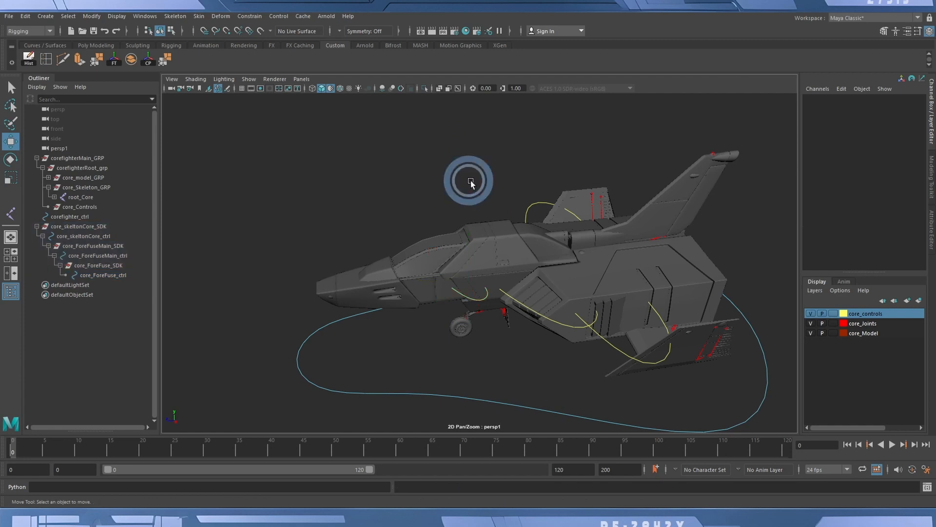
# Hide the core_Model layer, and lock and hide the Rotate and Scale channels of core_ForeFuse_ctrl
pyautogui.click(811, 333)
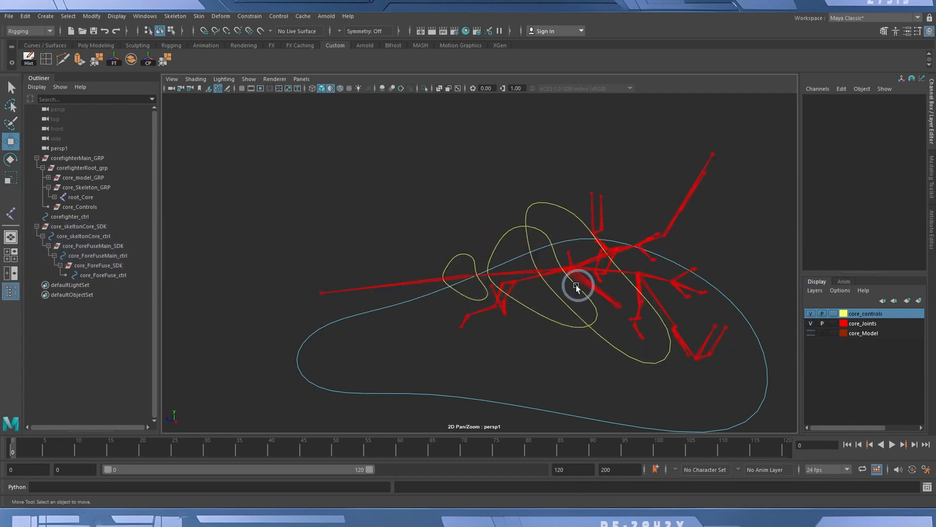
pyautogui.keyDown('alt'); pyautogui.moveTo(512, 347); pyautogui.dragTo(593, 319); pyautogui.keyUp('alt')
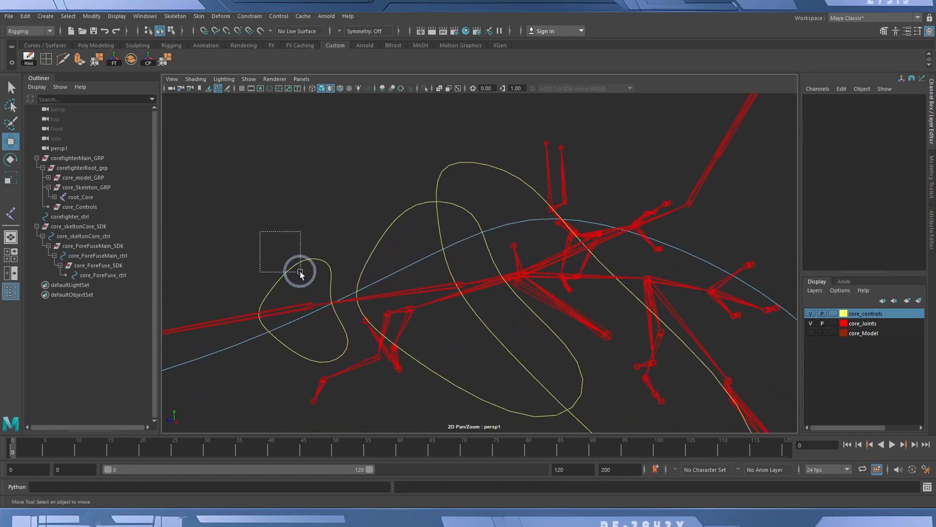
pyautogui.moveTo(300, 271); pyautogui.dragTo(303, 273)
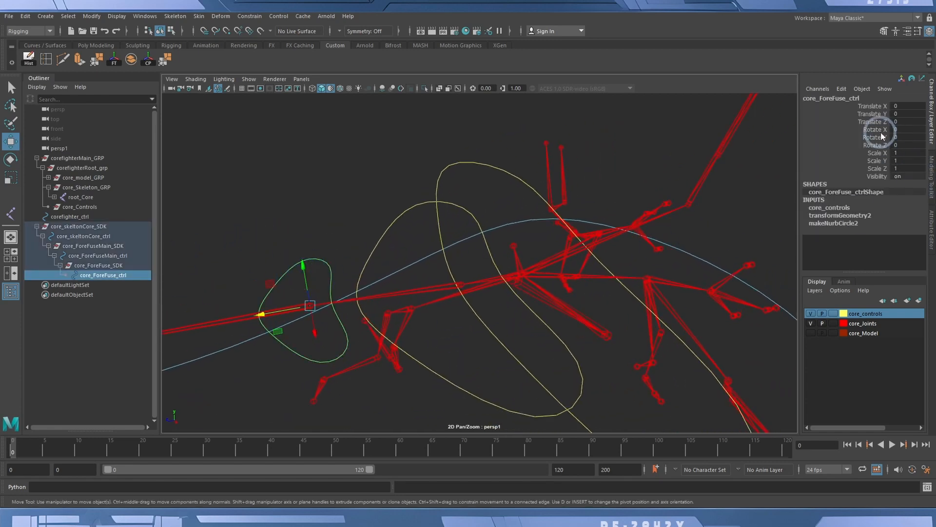
pyautogui.moveTo(877, 129); pyautogui.dragTo(877, 170)
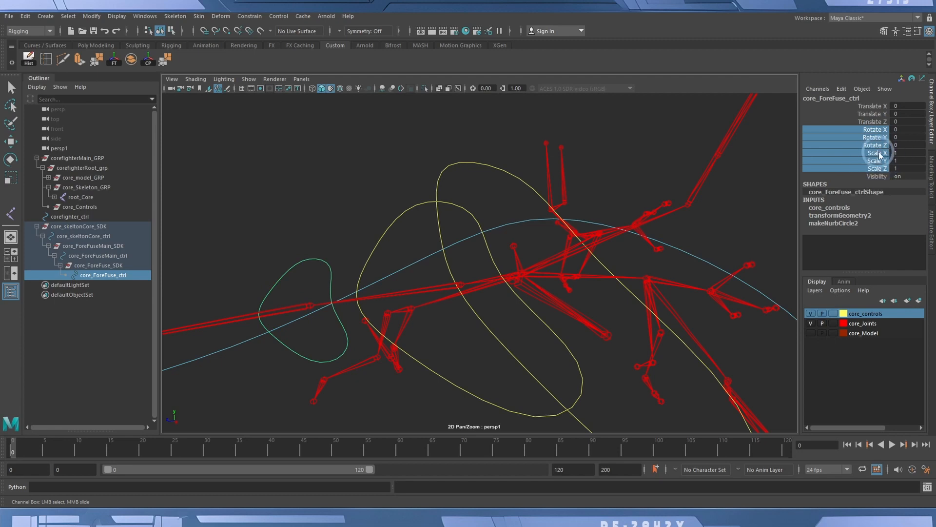
pyautogui.rightClick(882, 132)
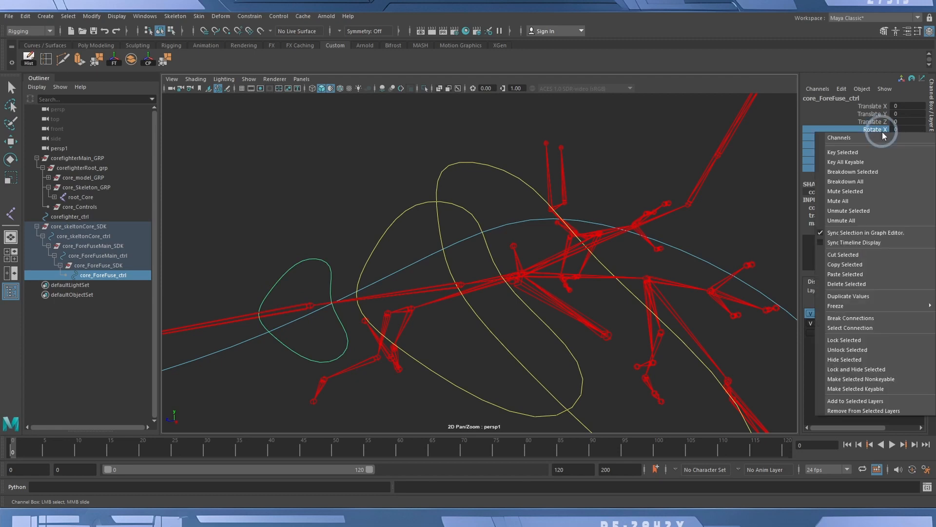
pyautogui.click(861, 371)
pyautogui.press('w')
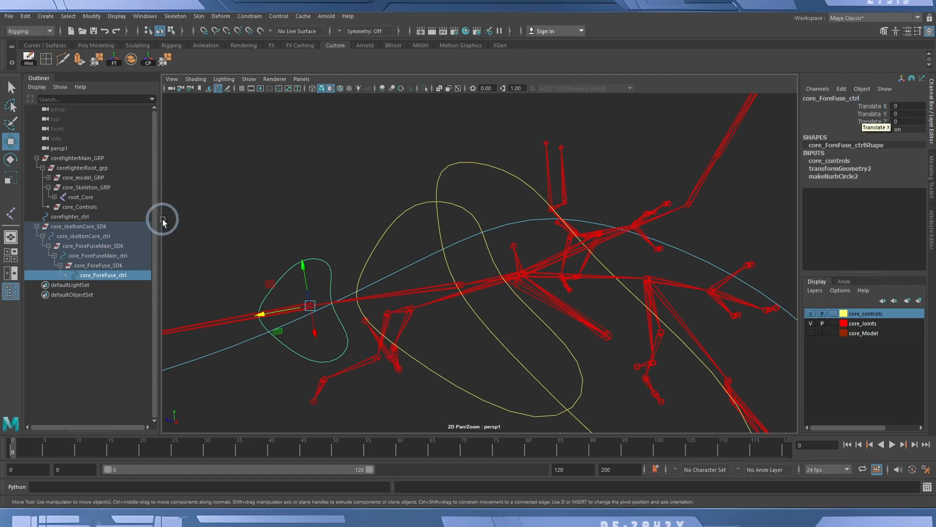
# Test the remaining translation of core_ForeFuse_ctrl by moving it along Z and Y, and undo the moves
pyautogui.click(269, 215)
pyautogui.click(302, 277)
pyautogui.moveTo(301, 277); pyautogui.dragTo(311, 314)
pyautogui.hotkey('ctrl', 'z')
pyautogui.hotkey('ctrl', 'z')
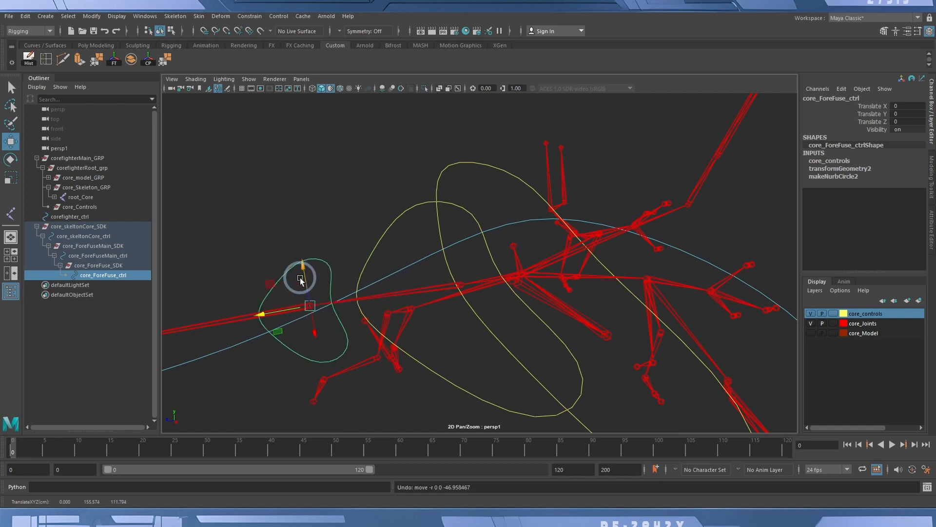
pyautogui.moveTo(299, 272); pyautogui.dragTo(315, 252)
pyautogui.hotkey('ctrl', 'z')
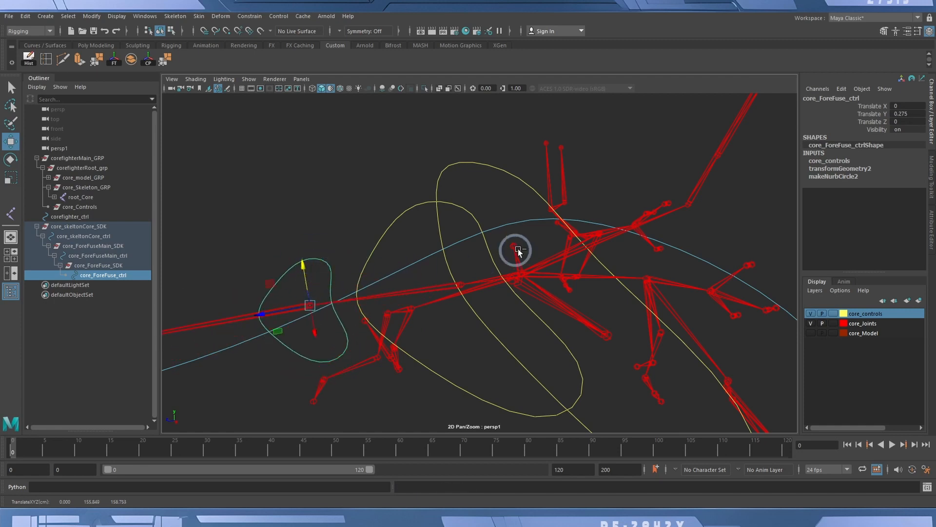
# Select core_ForeFuseMain_ctrl and add core_FusePivot_jnt to the selection, and open the Orient Constraint options
pyautogui.moveTo(394, 223)
pyautogui.keyDown('alt'); pyautogui.mouseDown()
pyautogui.moveTo(378, 230)
pyautogui.moveTo(383, 221)
pyautogui.mouseUp(); pyautogui.keyUp('alt')
pyautogui.click(384, 226)
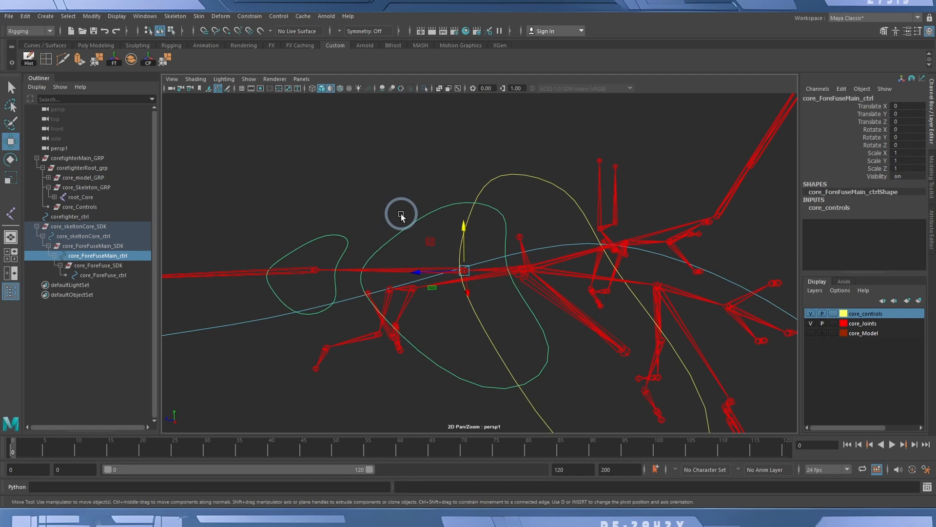
pyautogui.click(399, 214)
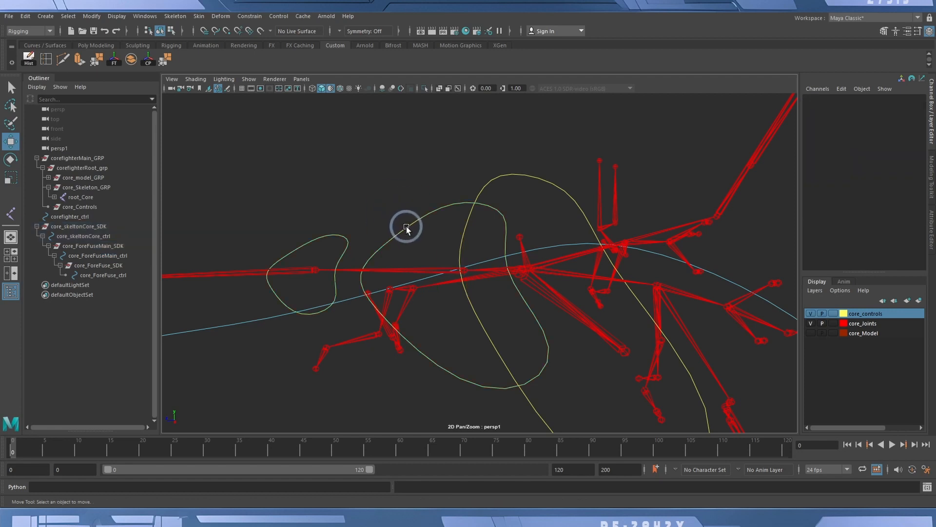
pyautogui.click(405, 226)
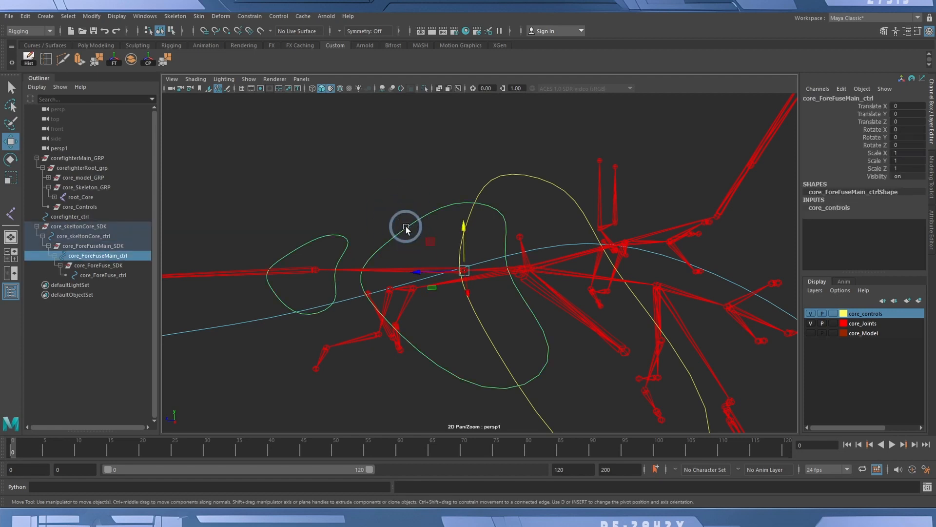
pyautogui.keyDown('alt'); pyautogui.moveTo(405, 226); pyautogui.dragTo(404, 212); pyautogui.keyUp('alt')
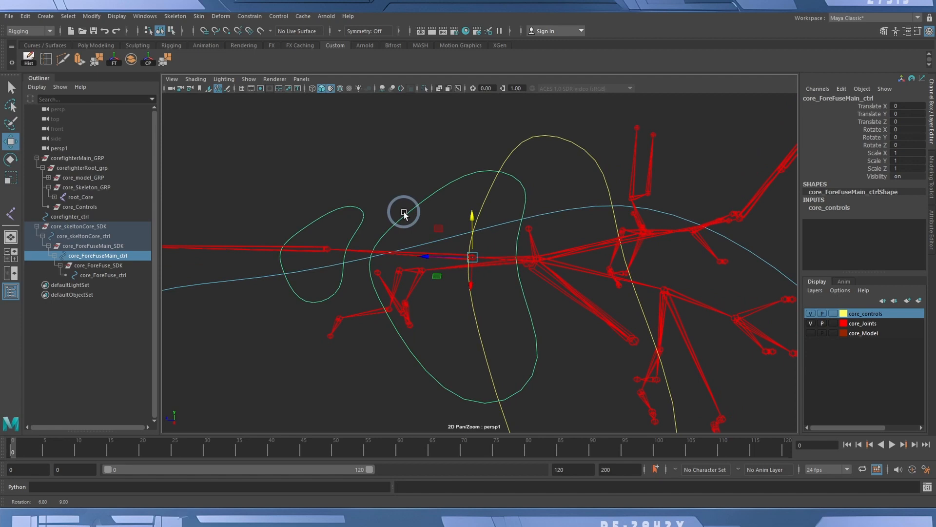
pyautogui.keyDown('shift'); pyautogui.click(400, 254); pyautogui.keyUp('shift')
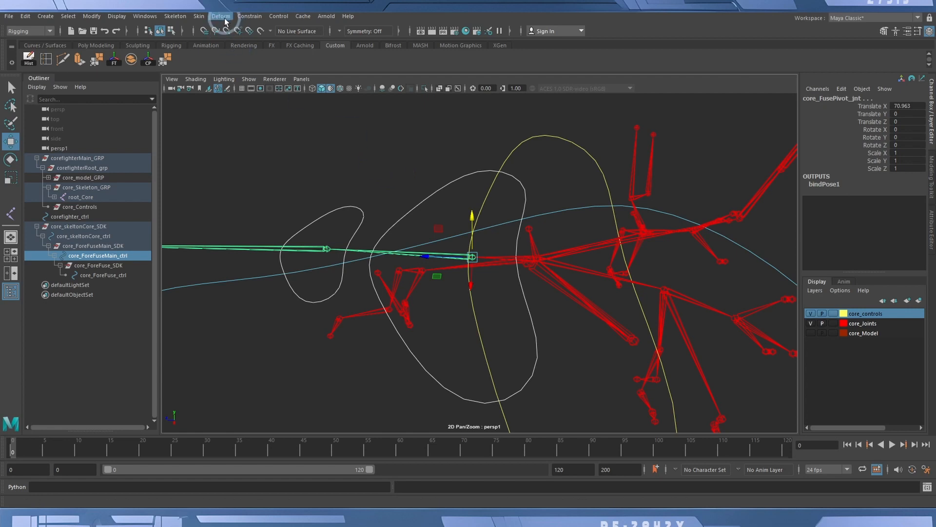
pyautogui.click(244, 16)
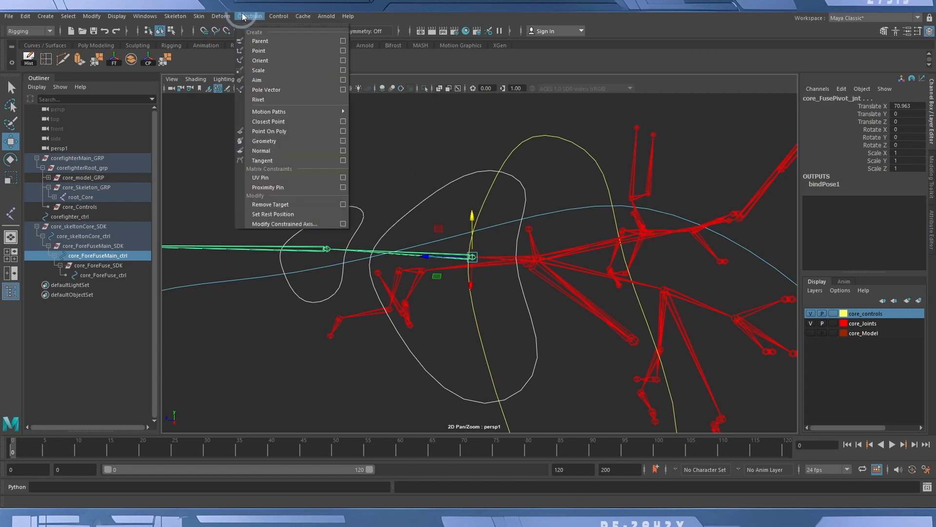
pyautogui.click(343, 61)
# Try to orient-constrain core_FusePivot_jnt to core_ForeFuseMain_ctrl with Maintain offset off, all axes constrained and a weight of 1
pyautogui.click(793, 200)
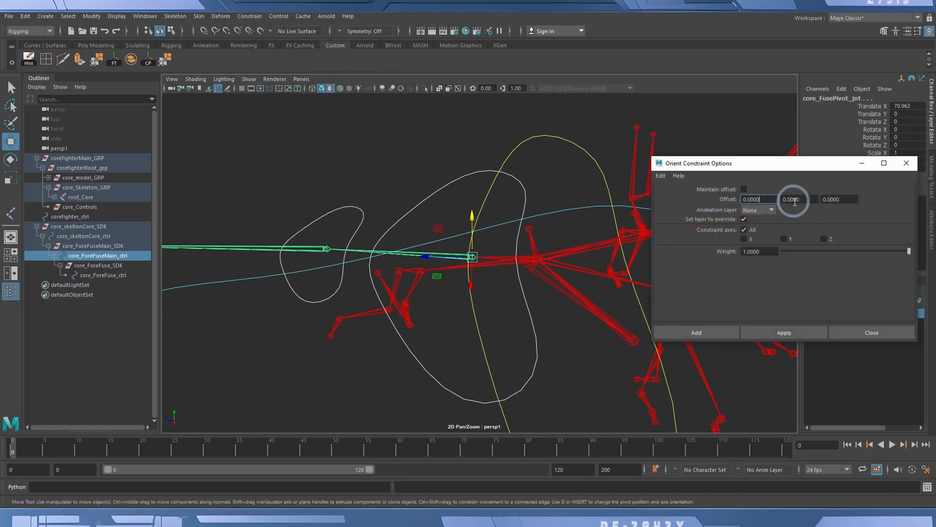
pyautogui.click(743, 189)
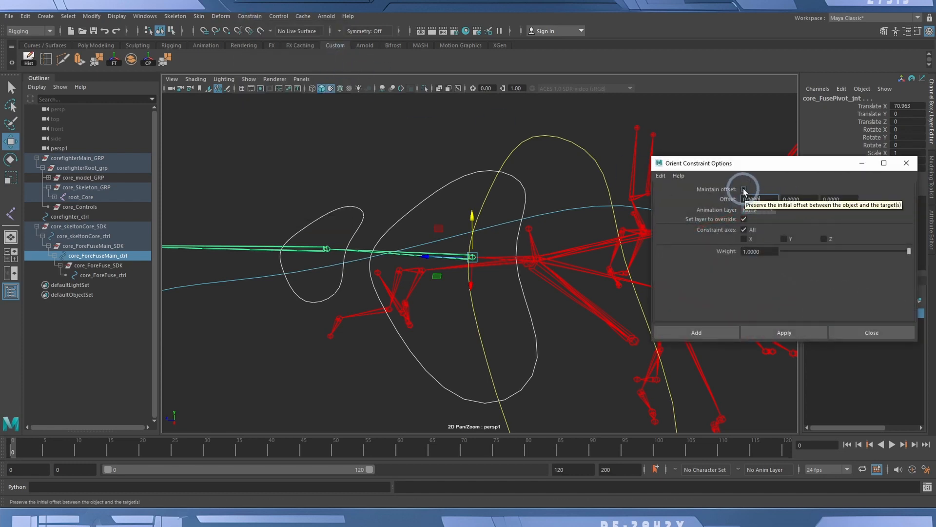
pyautogui.moveTo(738, 163); pyautogui.dragTo(723, 90)
pyautogui.click(767, 260)
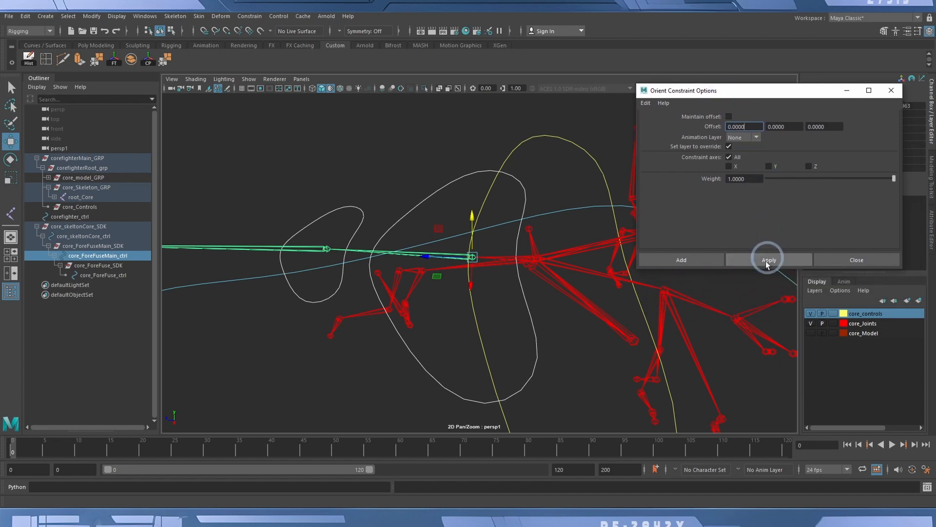
pyautogui.click(761, 258)
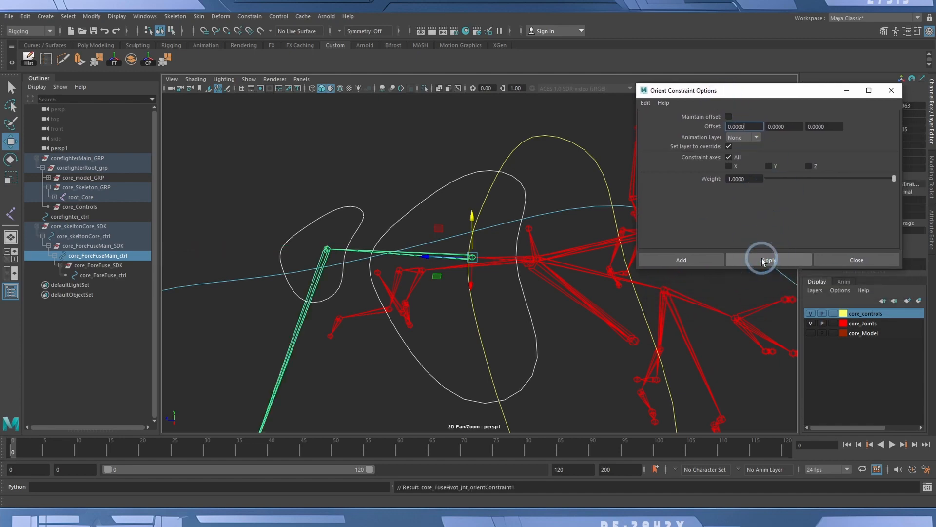
pyautogui.click(322, 269)
pyautogui.keyDown('alt'); pyautogui.moveTo(322, 268); pyautogui.dragTo(280, 298); pyautogui.keyUp('alt')
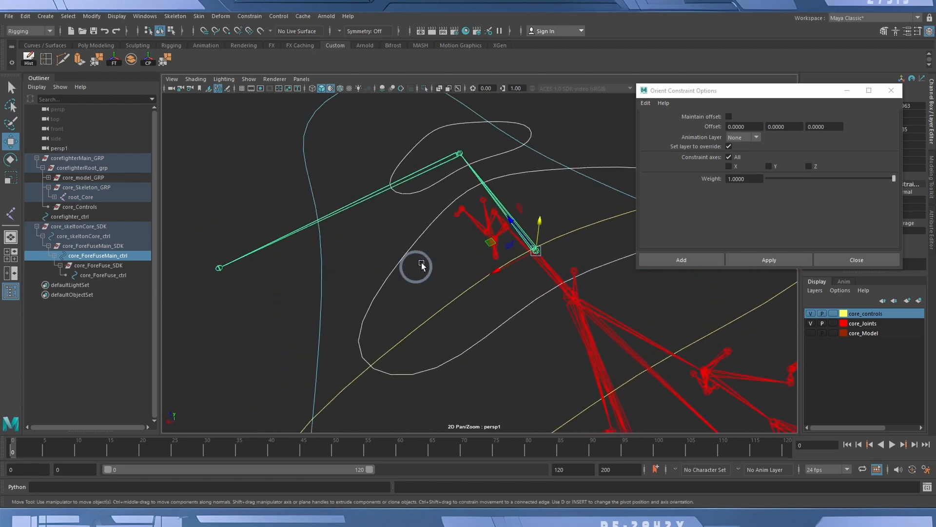
# Inspect the nose with the core_Model layer shown, undo the layer change and the orient constraint, and leave the layer hidden
pyautogui.click(811, 333)
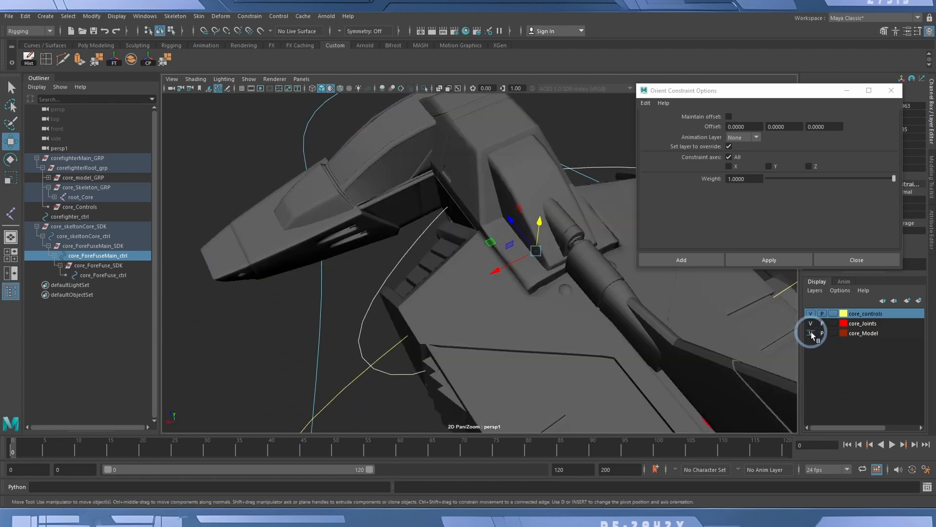
pyautogui.keyDown('alt'); pyautogui.moveTo(469, 292); pyautogui.dragTo(463, 343); pyautogui.keyUp('alt')
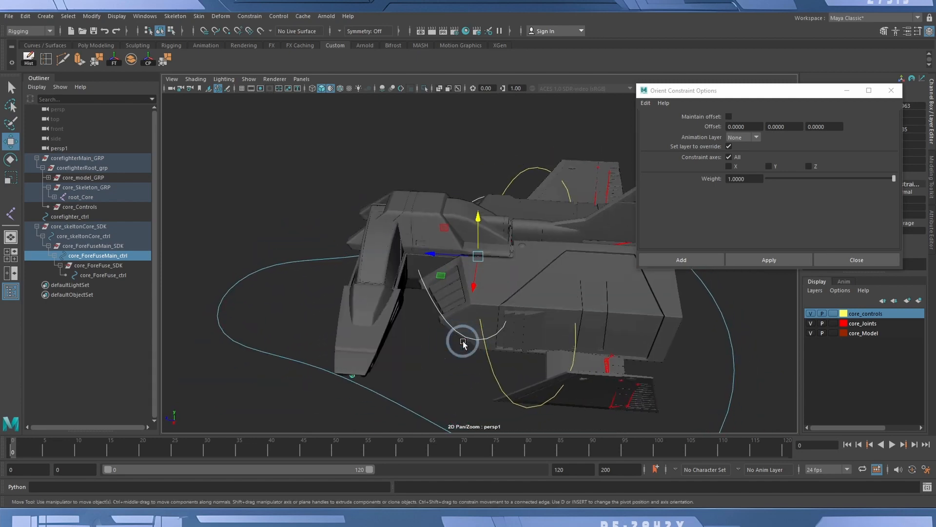
pyautogui.keyDown('alt'); pyautogui.moveTo(545, 318); pyautogui.dragTo(519, 305); pyautogui.keyUp('alt')
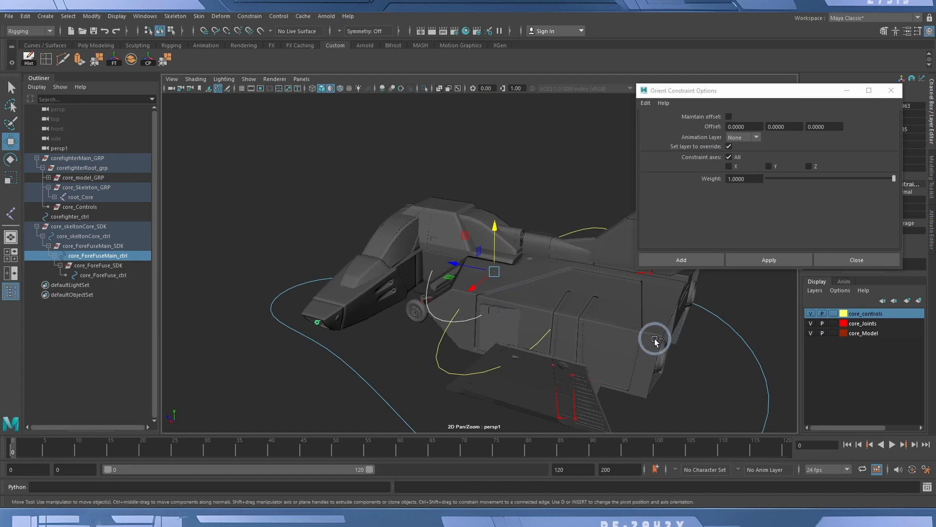
pyautogui.hotkey('ctrl', 'z')
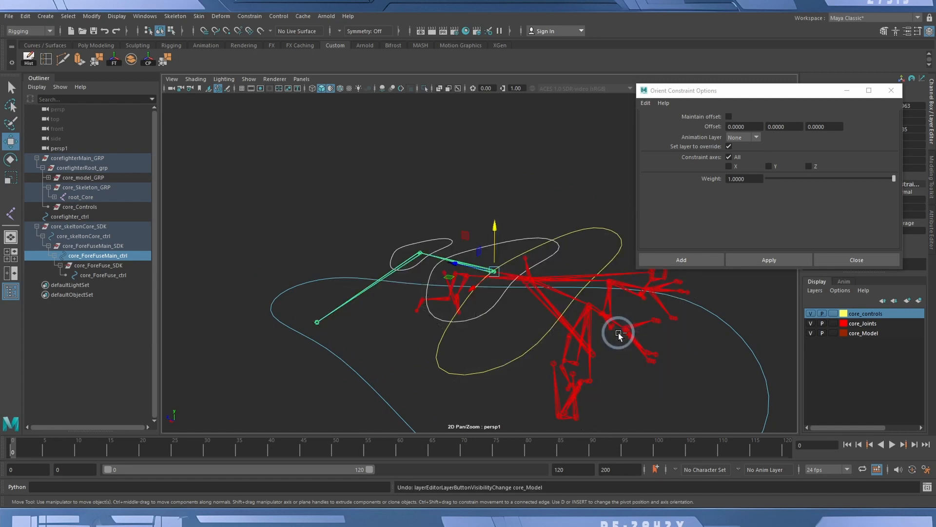
pyautogui.hotkey('ctrl', 'z')
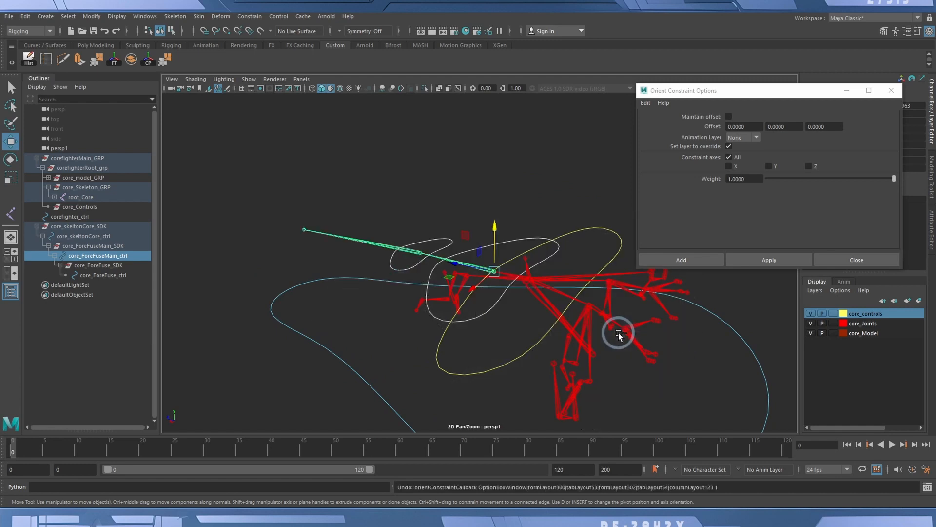
pyautogui.click(811, 334)
pyautogui.click(810, 333)
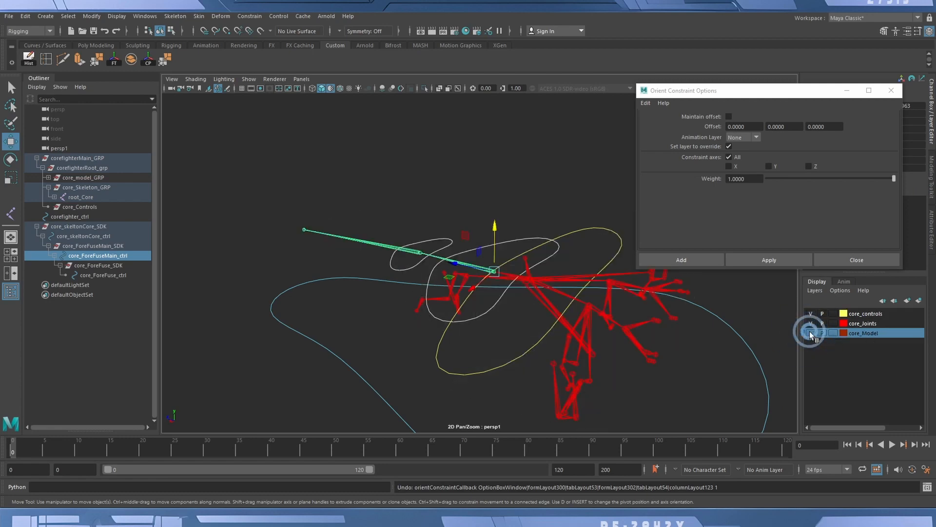
# Orient-constrain core_FusePivot_jnt to core_ForeFuseMain_ctrl with Maintain offset on, all axes constrained and a weight of 1
pyautogui.keyDown('alt'); pyautogui.moveTo(409, 278); pyautogui.dragTo(506, 328); pyautogui.keyUp('alt')
pyautogui.click(728, 117)
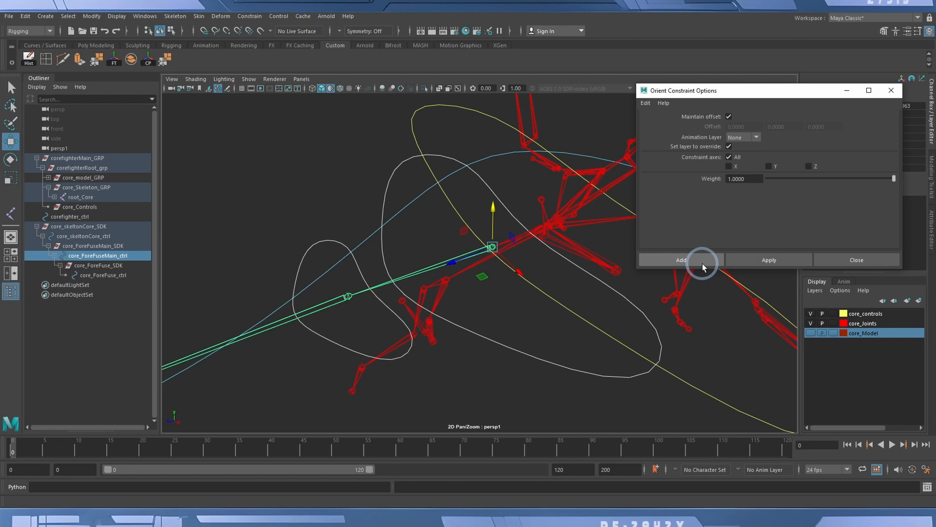
pyautogui.click(744, 259)
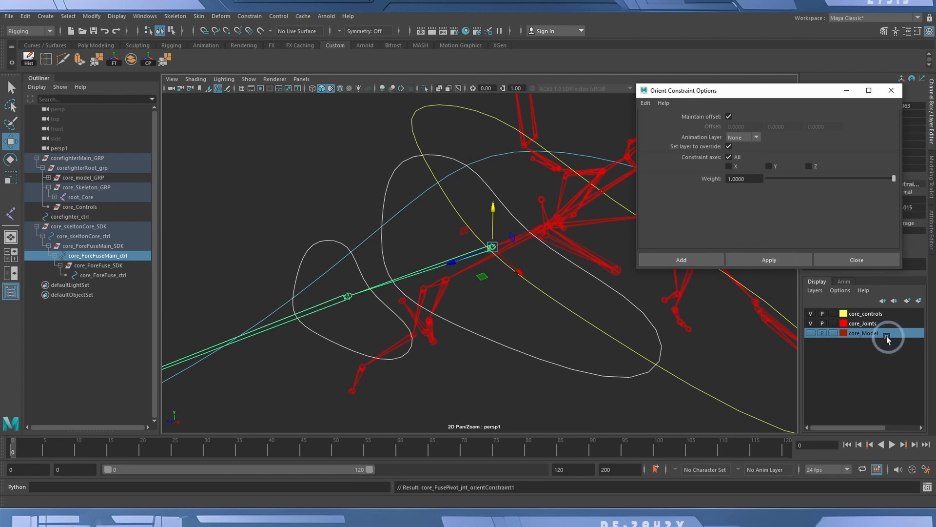
# Show the core_Model layer and select core_ForeFuseMain_ctrl alone with the Rotate tool active
pyautogui.click(811, 333)
pyautogui.scroll(-5, 465, 311)
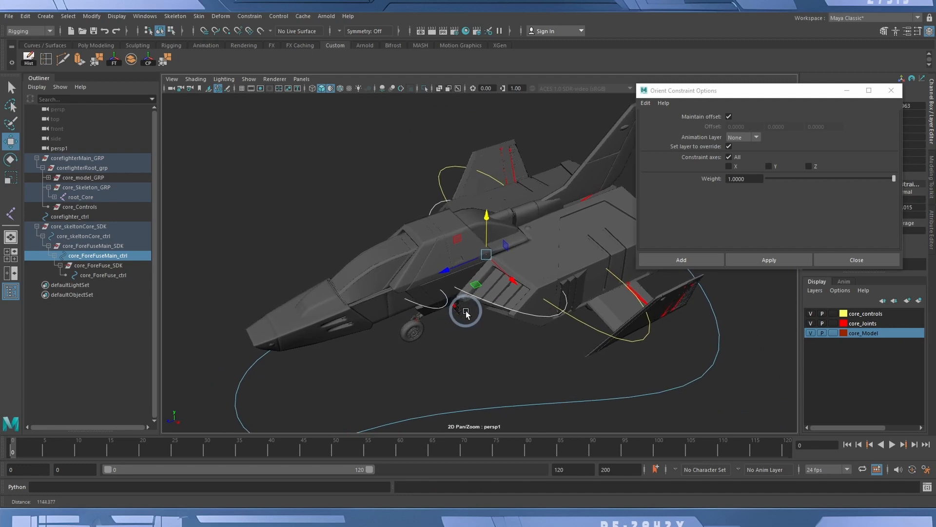
pyautogui.press('r')
pyautogui.click(423, 199)
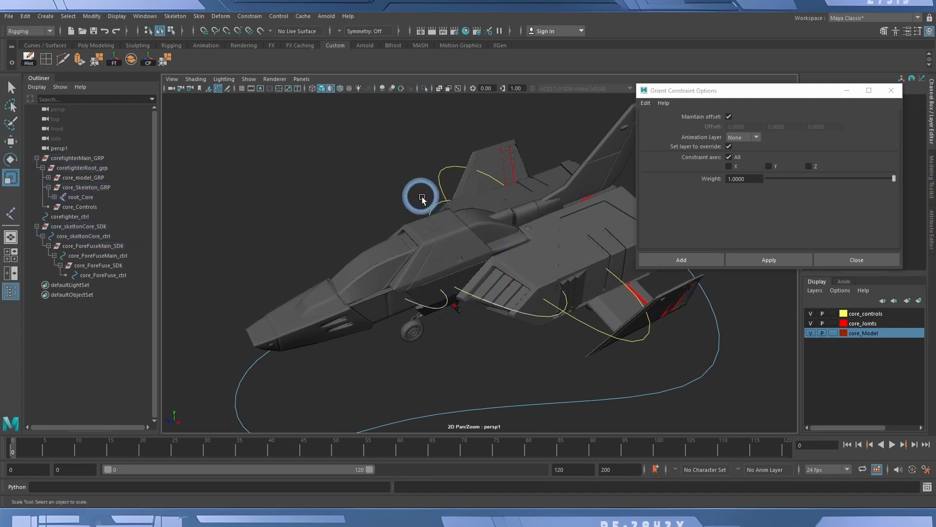
pyautogui.click(433, 202)
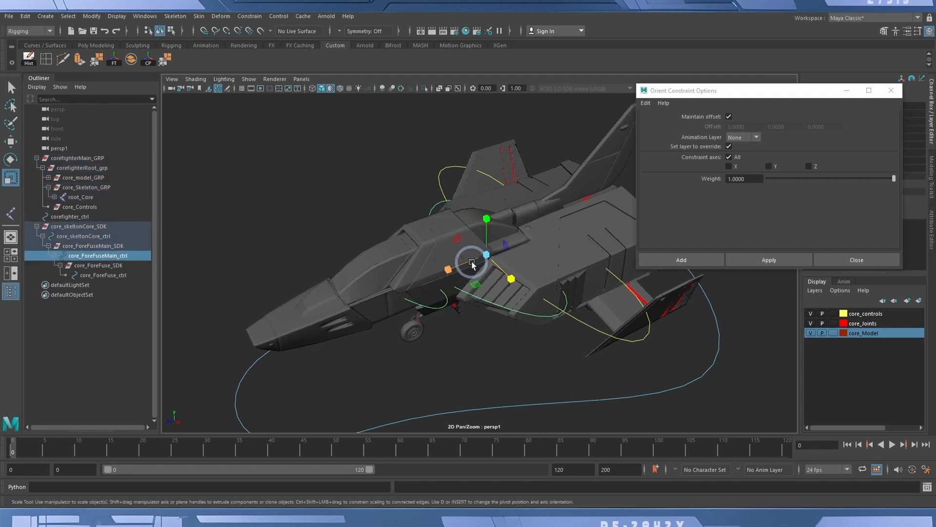
pyautogui.press('e')
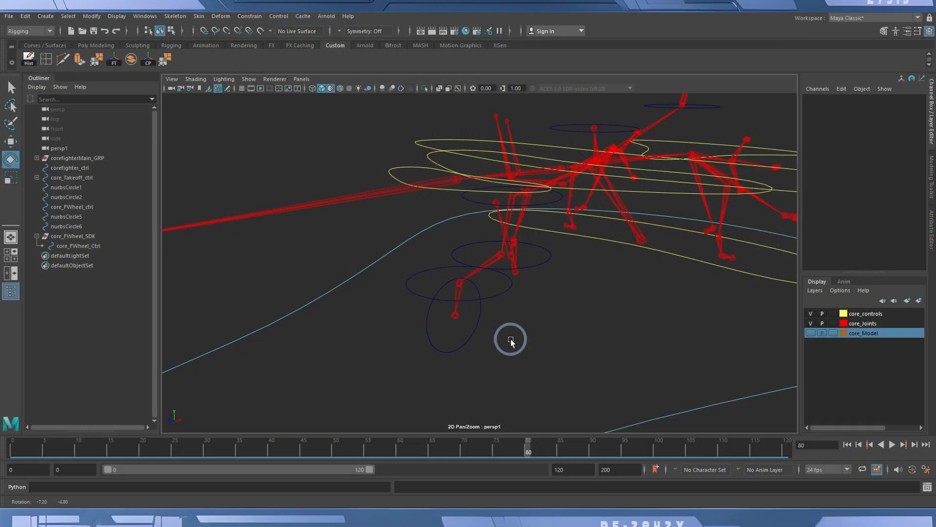
# Test rotating core_FWheel_ctrl about -21 degrees around Y, undo the rotation, and clear the selection
pyautogui.keyDown('alt'); pyautogui.moveTo(510, 338); pyautogui.dragTo(470, 353); pyautogui.keyUp('alt')
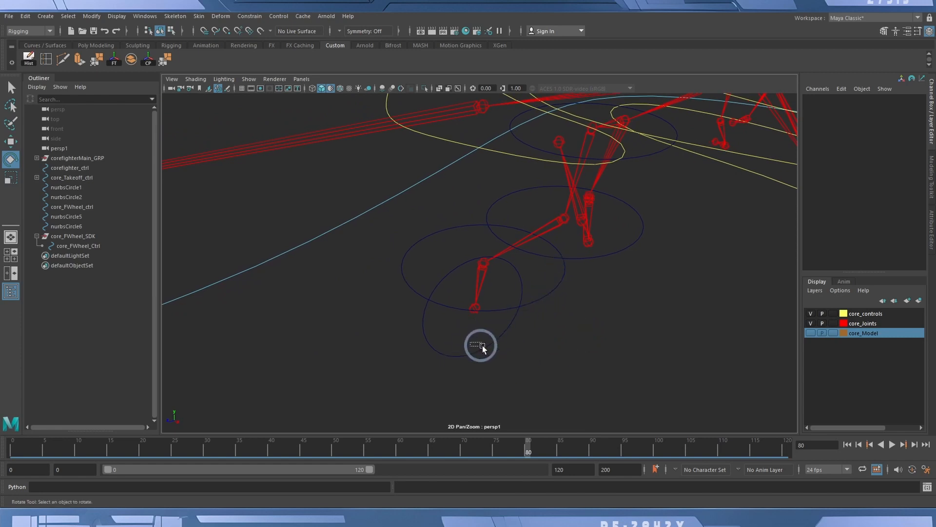
pyautogui.moveTo(483, 346); pyautogui.dragTo(508, 355)
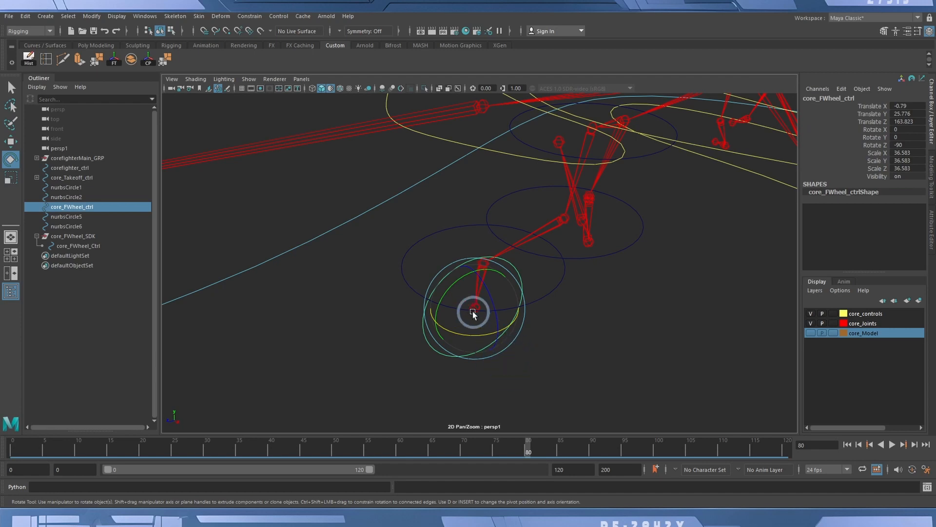
pyautogui.moveTo(458, 287)
pyautogui.mouseDown()
pyautogui.moveTo(472, 272)
pyautogui.moveTo(466, 289)
pyautogui.mouseUp()
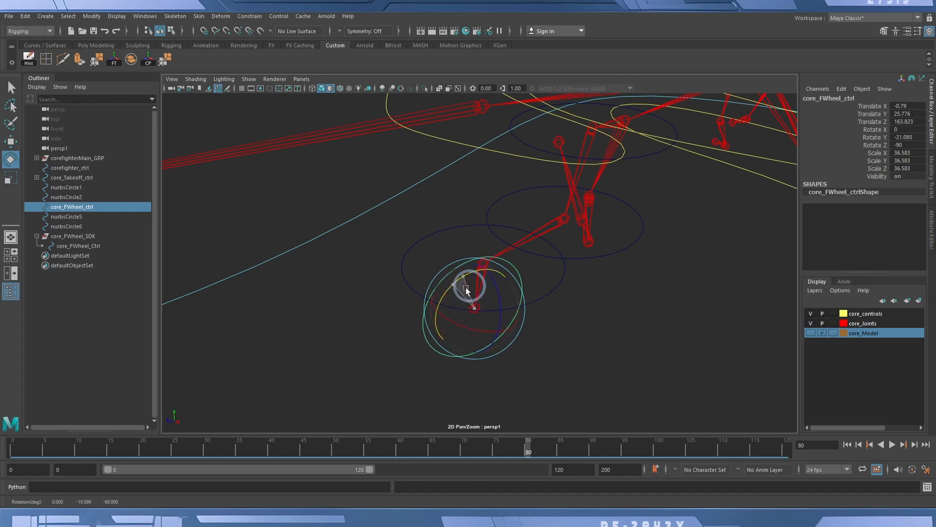
pyautogui.hotkey('ctrl', 'z')
pyautogui.click(572, 334)
pyautogui.keyDown('alt'); pyautogui.moveTo(562, 339); pyautogui.dragTo(516, 315); pyautogui.keyUp('alt')
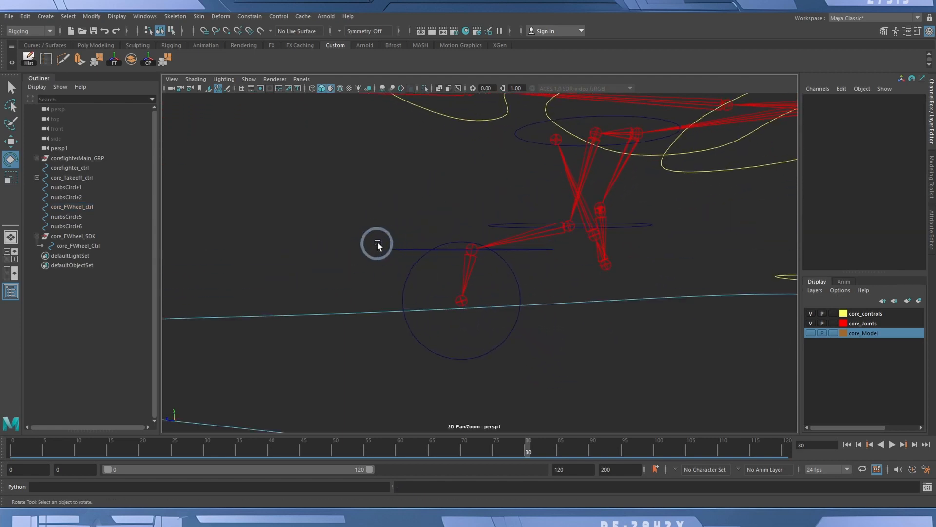
# Examine the orientation and channel values of core_FWheel_Ctrl and its parent group core_FWheel_SDK around the front wheel joint
pyautogui.moveTo(405, 258); pyautogui.dragTo(406, 258)
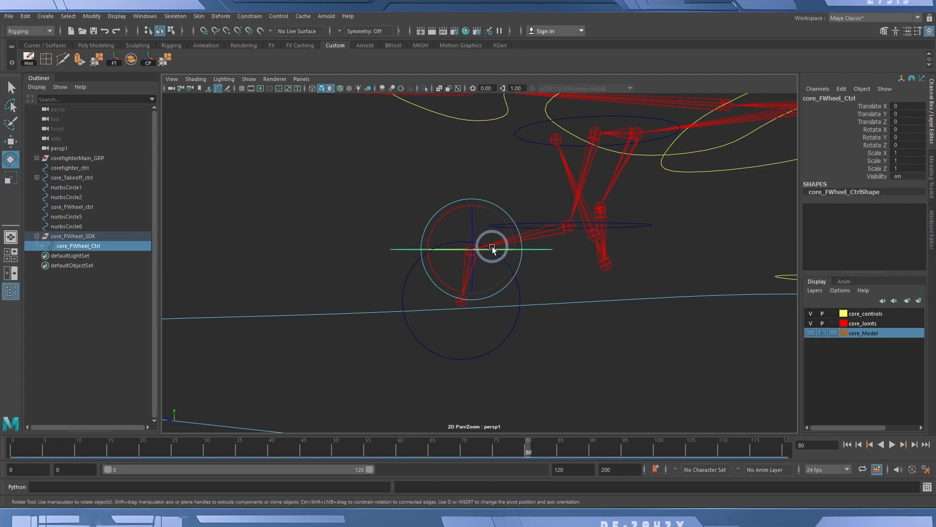
pyautogui.keyDown('alt'); pyautogui.moveTo(502, 265); pyautogui.dragTo(505, 325); pyautogui.keyUp('alt')
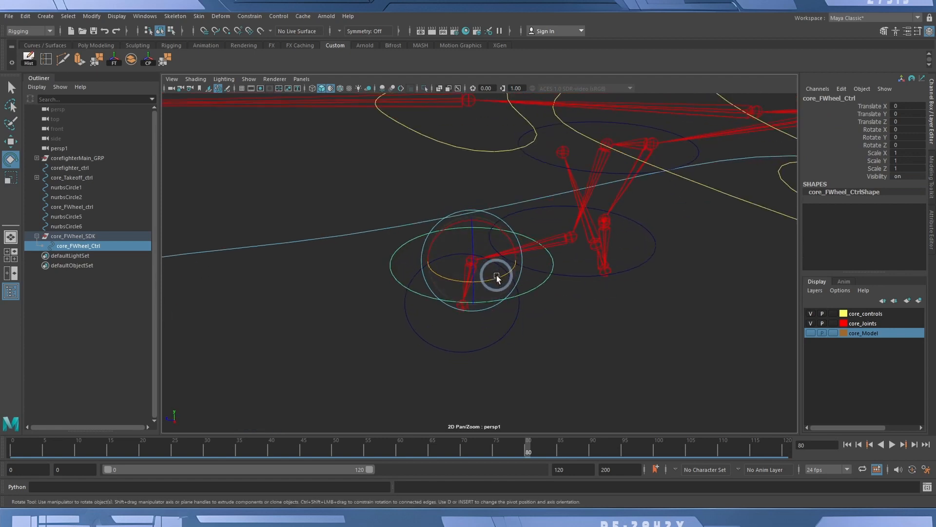
pyautogui.click(477, 279)
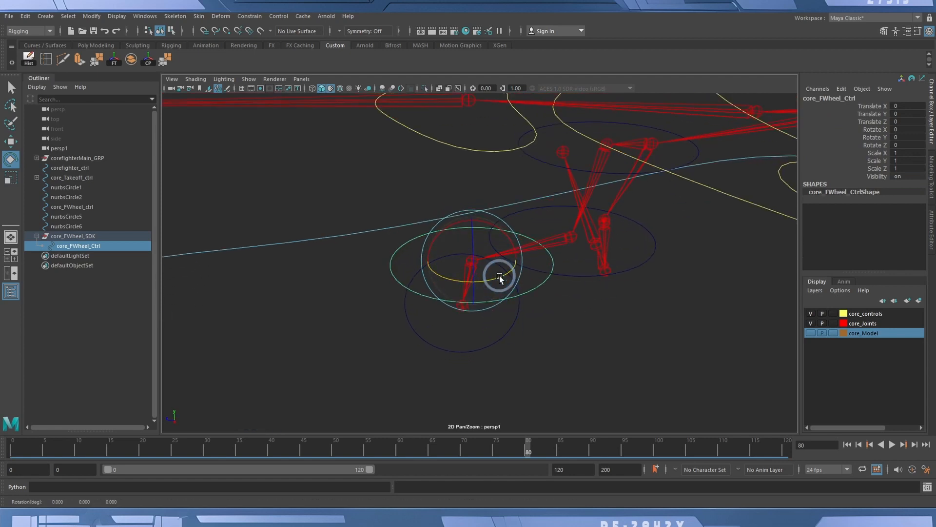
pyautogui.keyDown('alt'); pyautogui.moveTo(500, 276); pyautogui.dragTo(531, 348); pyautogui.keyUp('alt')
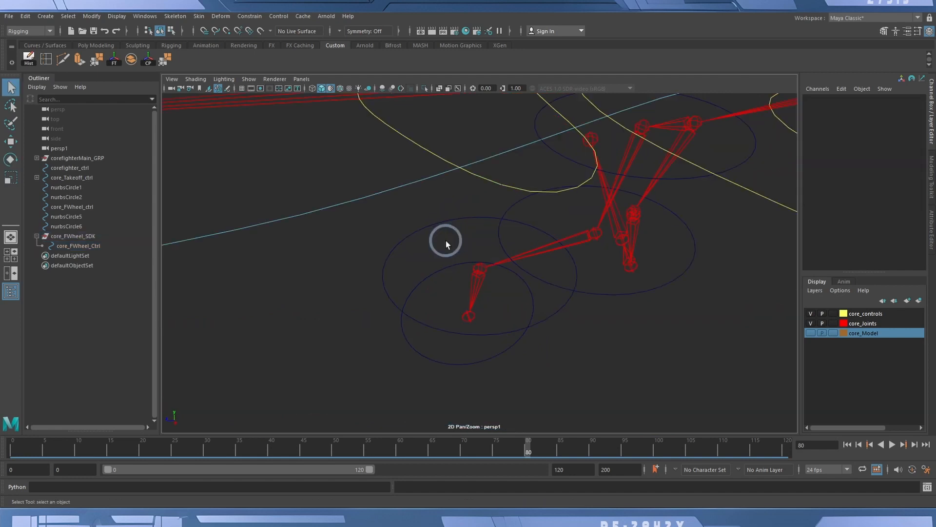
pyautogui.keyDown('alt'); pyautogui.moveTo(446, 241); pyautogui.dragTo(467, 273); pyautogui.keyUp('alt')
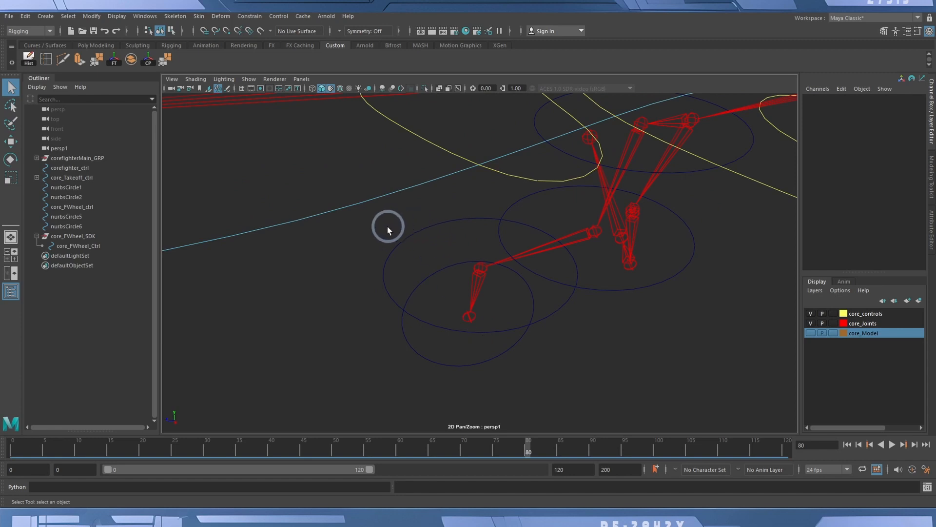
pyautogui.moveTo(427, 246); pyautogui.dragTo(429, 246)
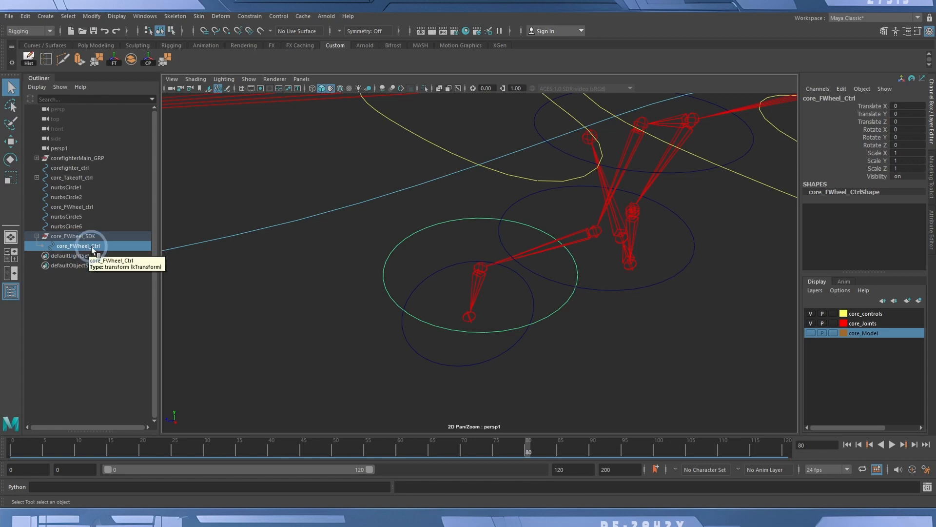
pyautogui.press('w')
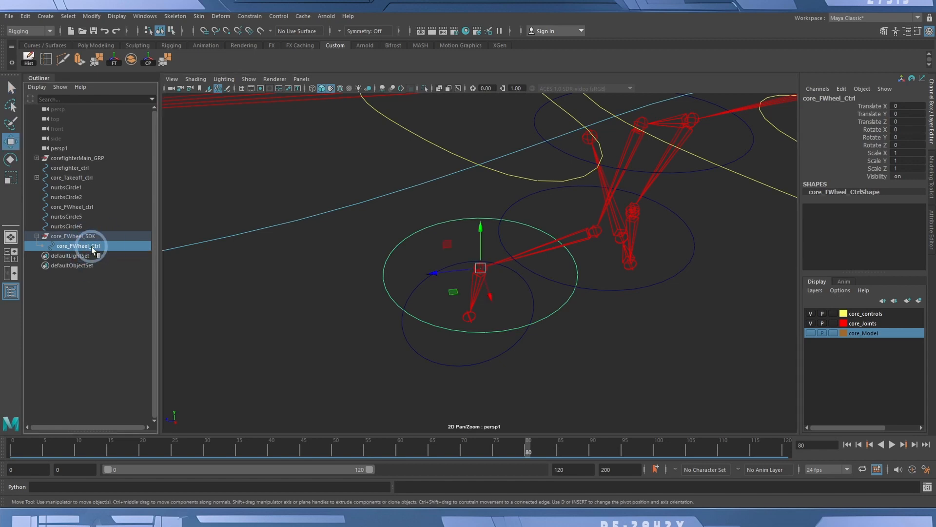
pyautogui.click(84, 236)
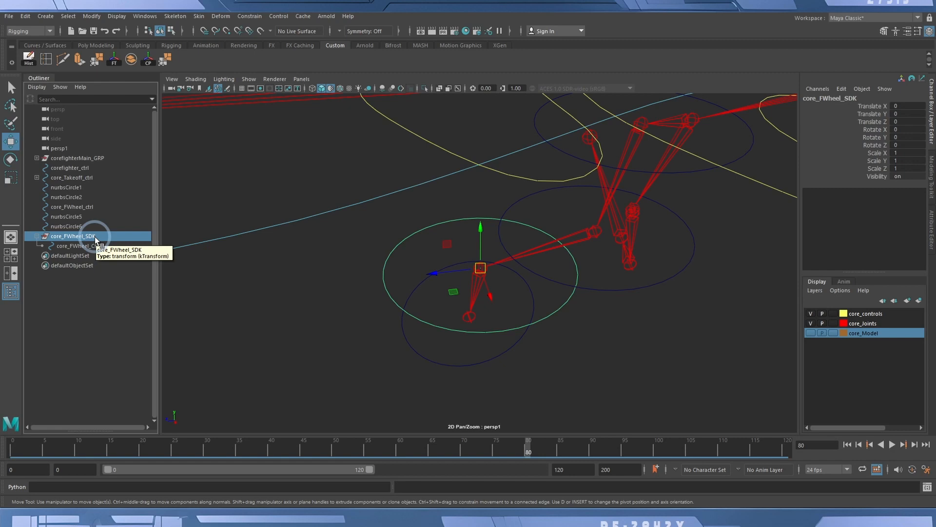
pyautogui.moveTo(521, 300)
pyautogui.keyDown('alt'); pyautogui.mouseDown()
pyautogui.moveTo(512, 280)
pyautogui.moveTo(510, 293)
pyautogui.mouseUp(); pyautogui.keyUp('alt')
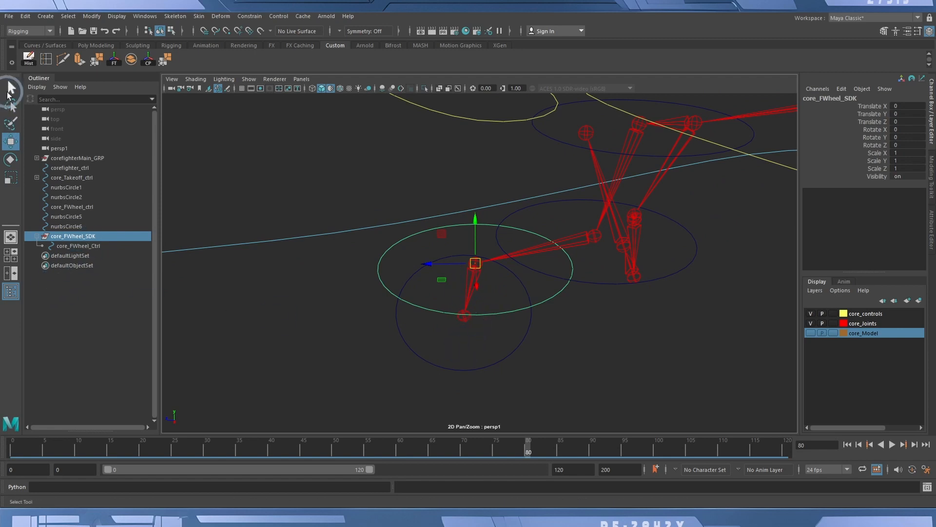
pyautogui.click(95, 248)
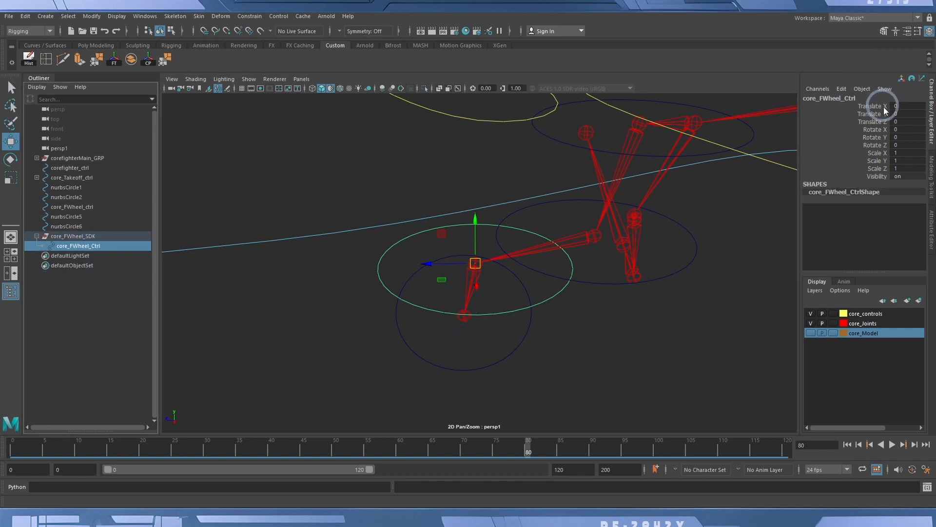
# Orient-constrain core_FWheel_SDK to core_ForeSteer_jnt with Maintain offset off, all axes constrained and a weight of 1, then clear the selection
pyautogui.click(10, 87)
pyautogui.keyDown('alt'); pyautogui.moveTo(517, 318); pyautogui.dragTo(535, 349); pyautogui.keyUp('alt')
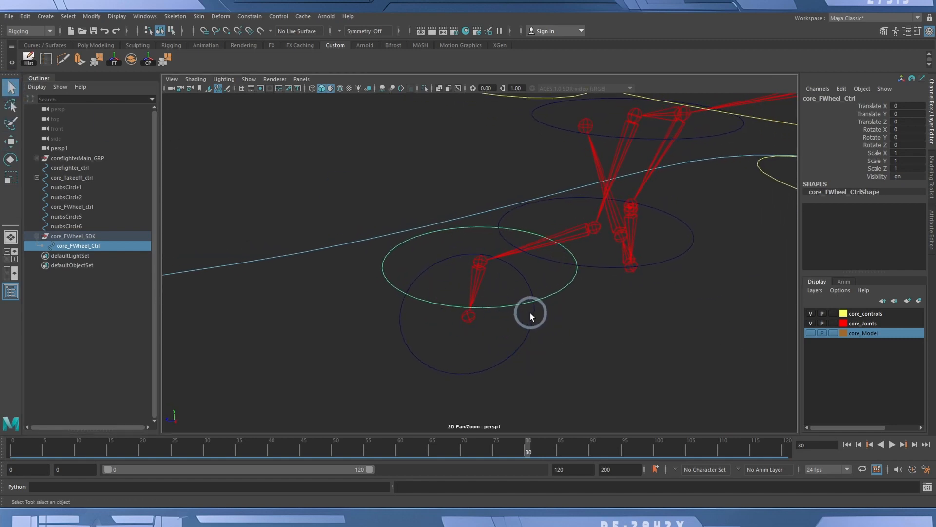
pyautogui.click(474, 280)
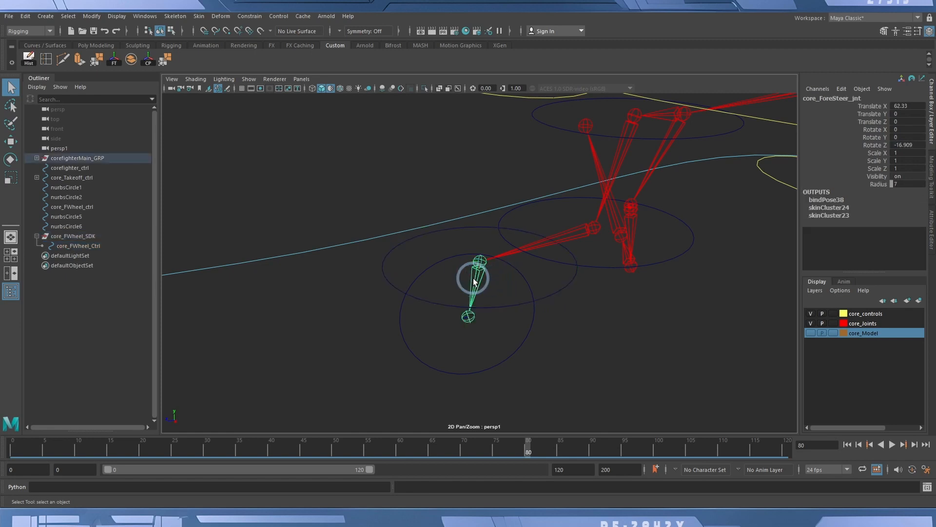
pyautogui.click(65, 237)
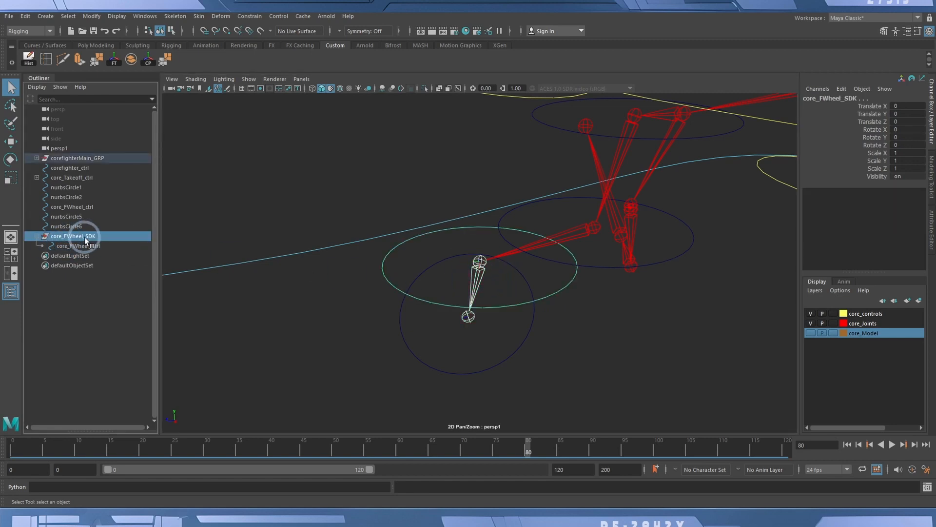
pyautogui.click(249, 16)
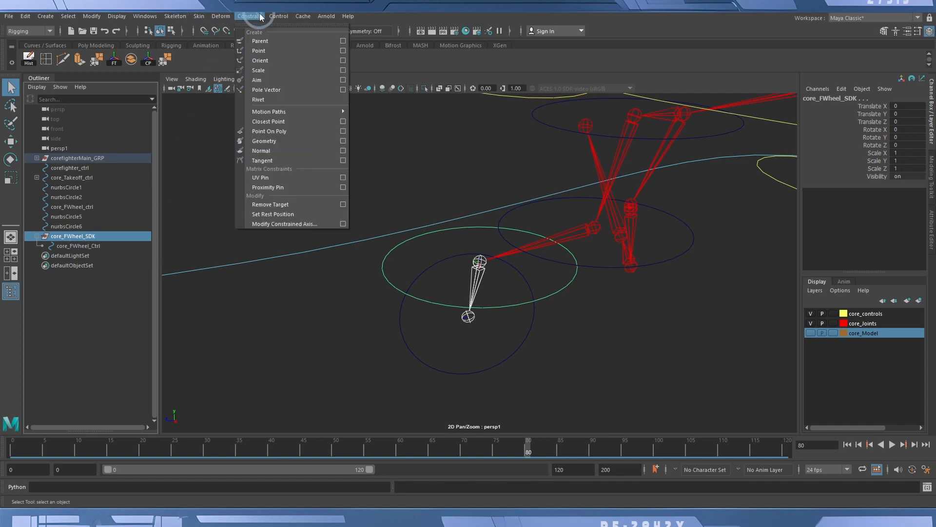
pyautogui.click(343, 61)
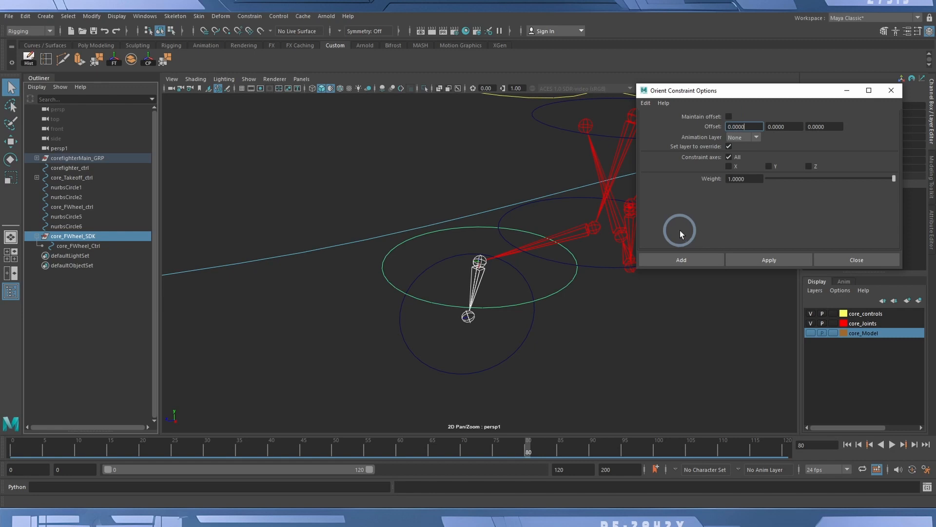
pyautogui.click(681, 259)
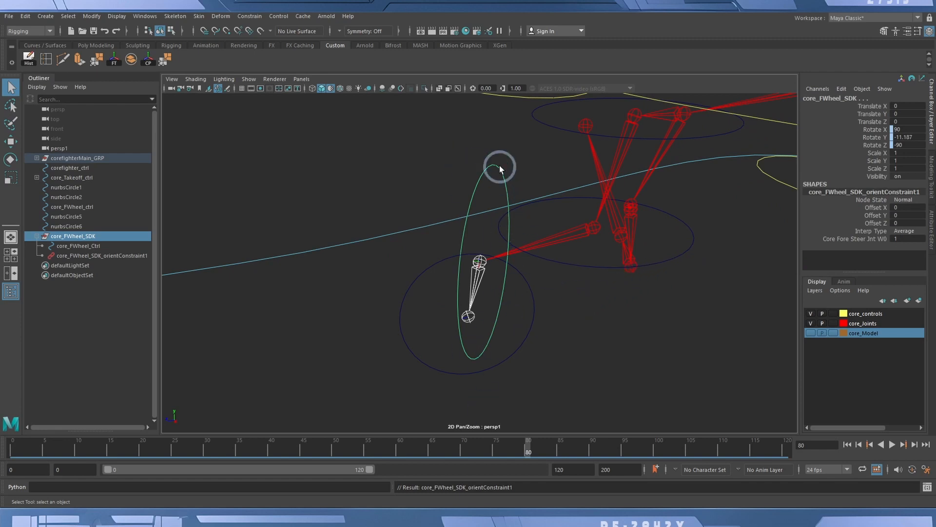
pyautogui.click(508, 190)
pyautogui.keyDown('alt'); pyautogui.moveTo(483, 234); pyautogui.dragTo(458, 228); pyautogui.keyUp('alt')
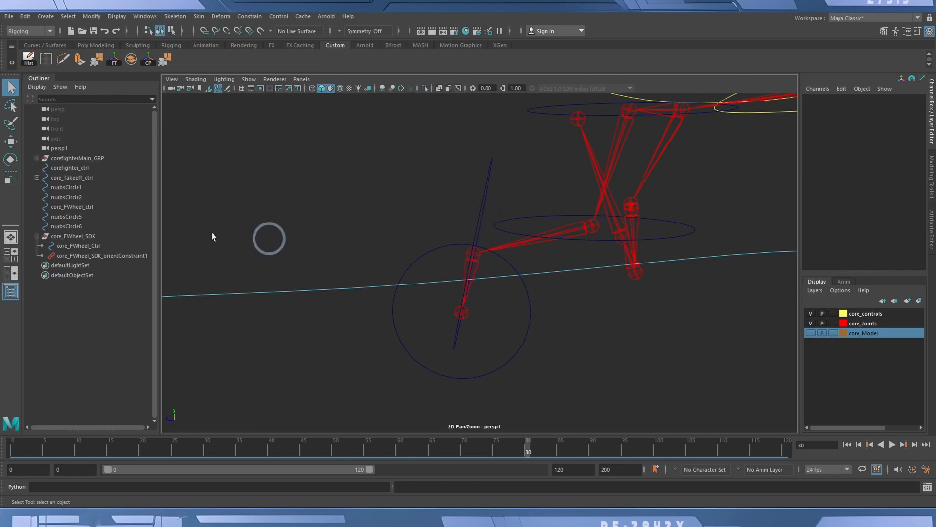
# Break the connections on the Rotate X, Rotate Y and Rotate Z channels of core_FWheel_SDK
pyautogui.click(68, 237)
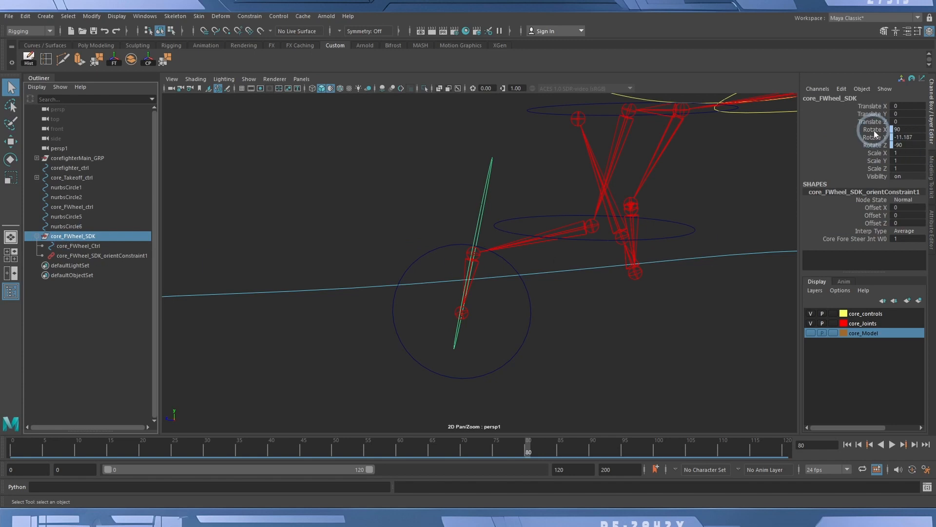
pyautogui.press('e')
pyautogui.click(873, 130)
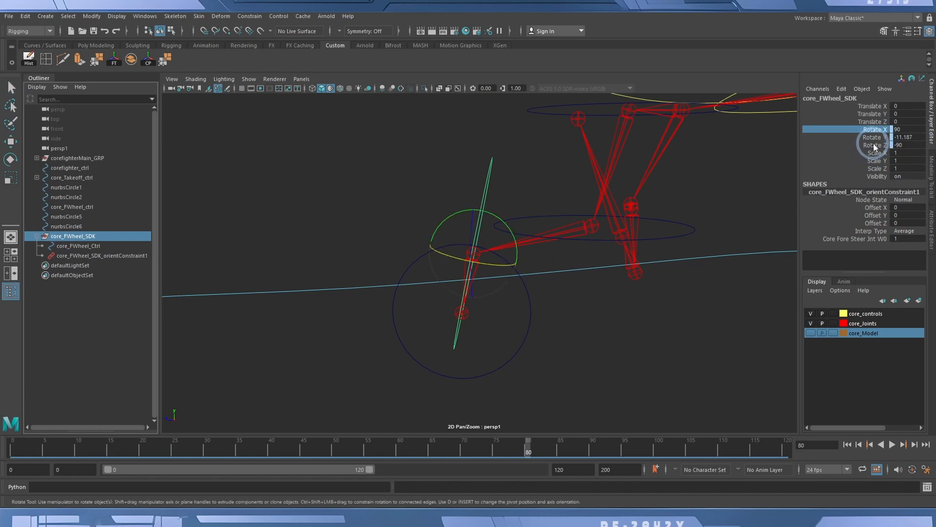
pyautogui.moveTo(873, 130); pyautogui.dragTo(878, 150)
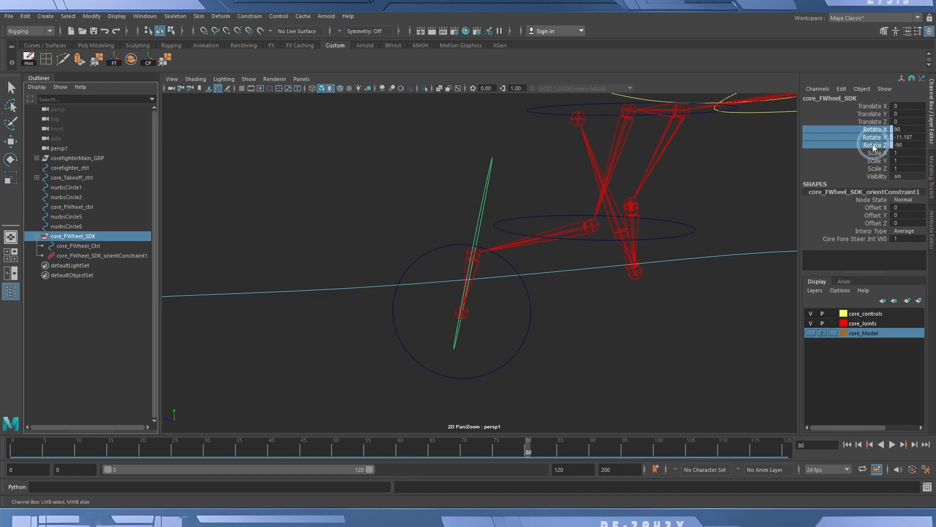
pyautogui.rightClick(874, 146)
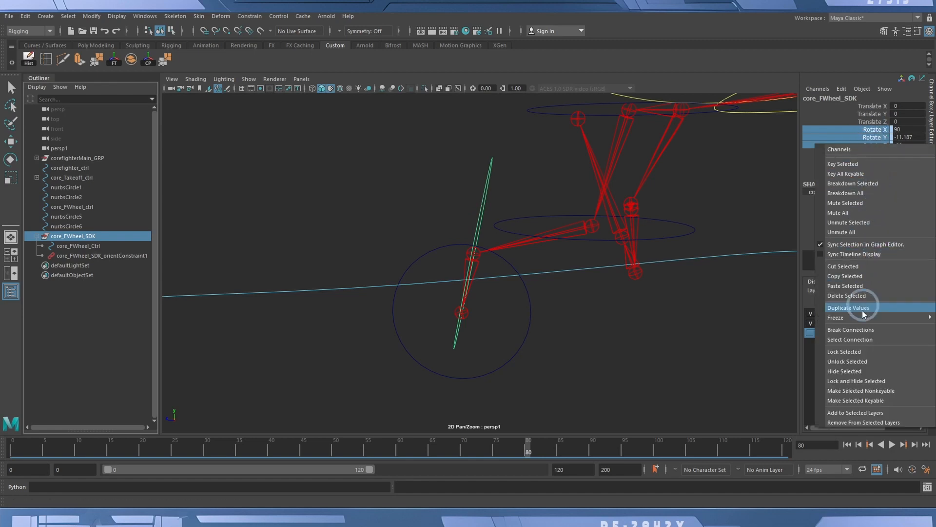
pyautogui.click(853, 330)
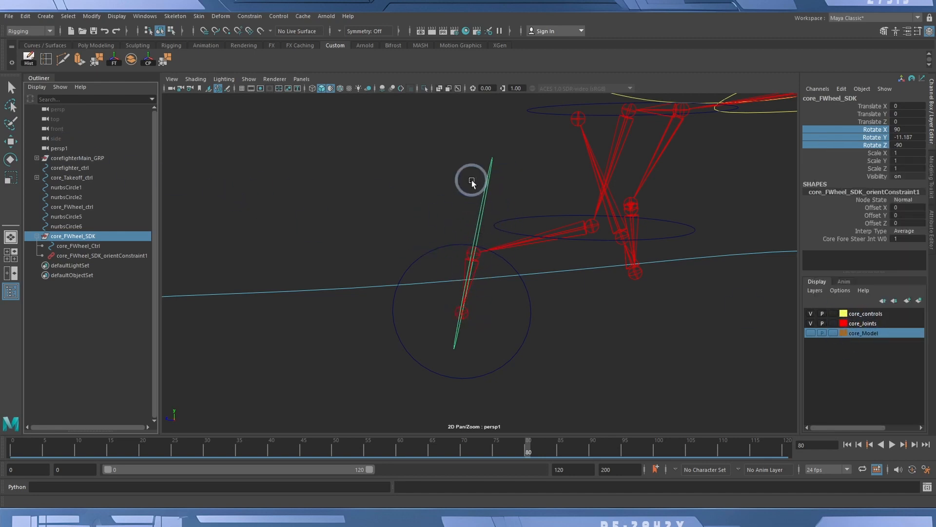
pyautogui.click(11, 87)
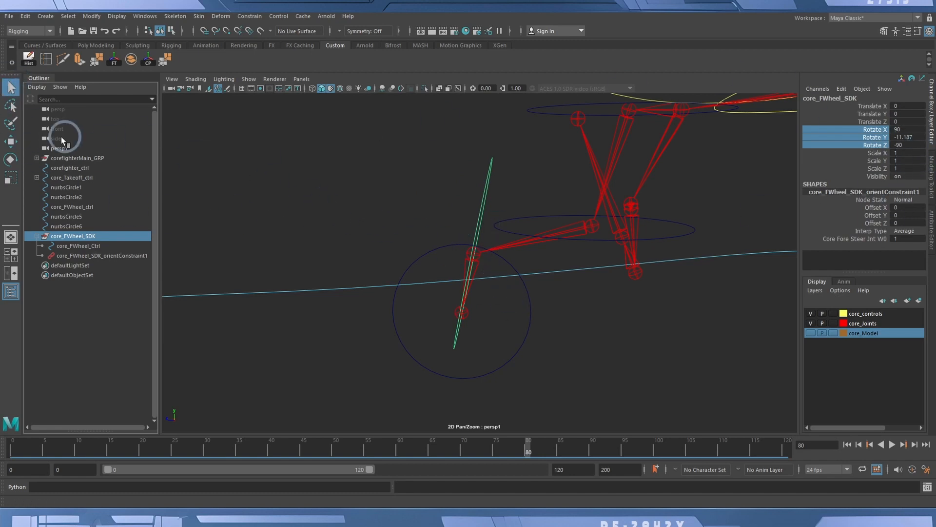
pyautogui.click(19, 161)
# Compare the rotation channels of core_FWheel_Ctrl with those of its parent core_FWheel_SDK
pyautogui.keyDown('alt'); pyautogui.moveTo(525, 200); pyautogui.dragTo(542, 193); pyautogui.keyUp('alt')
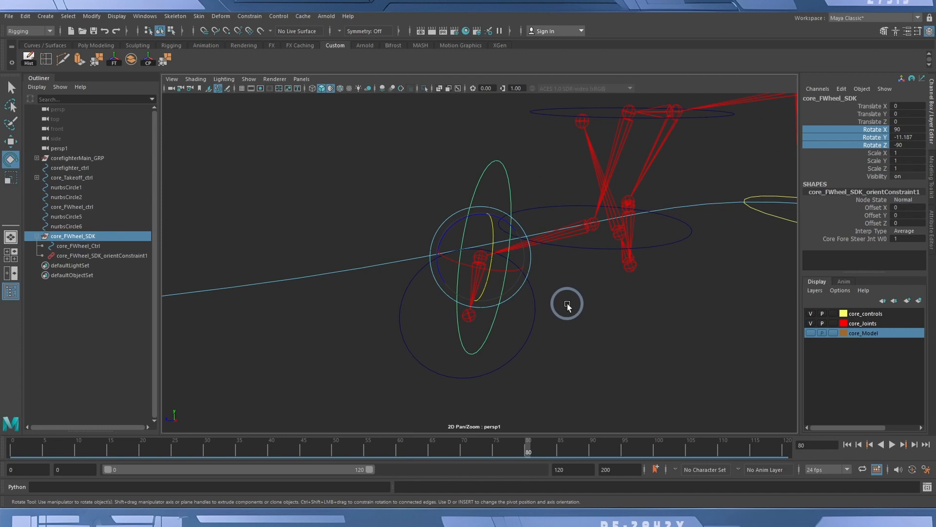
pyautogui.click(505, 168)
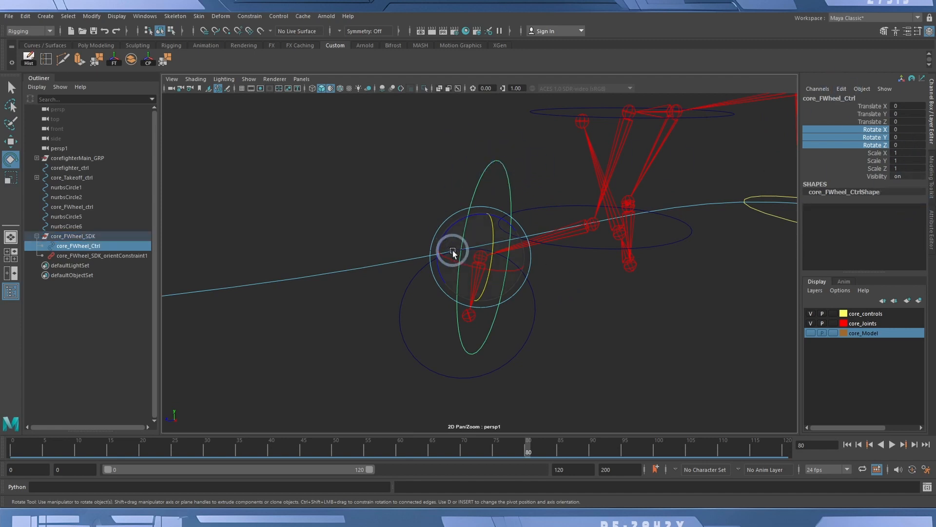
pyautogui.press('Up')
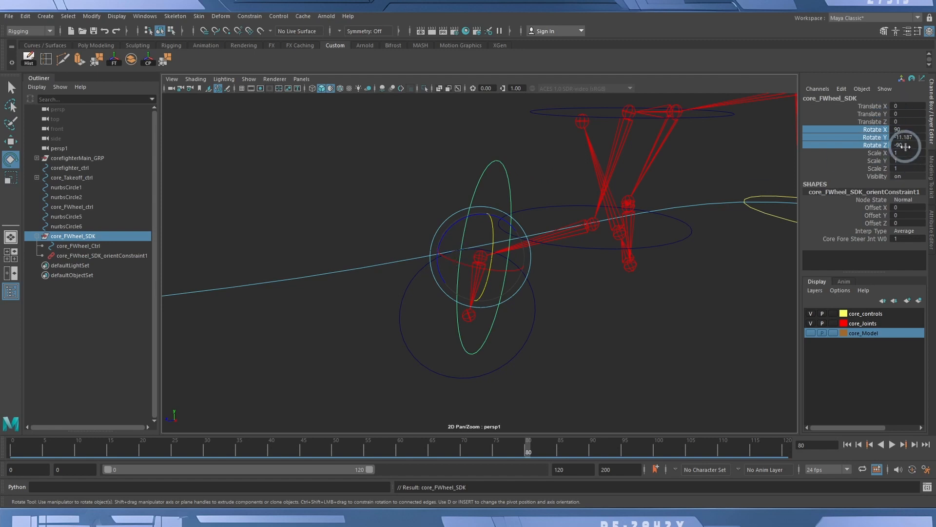
pyautogui.rightClick(879, 137)
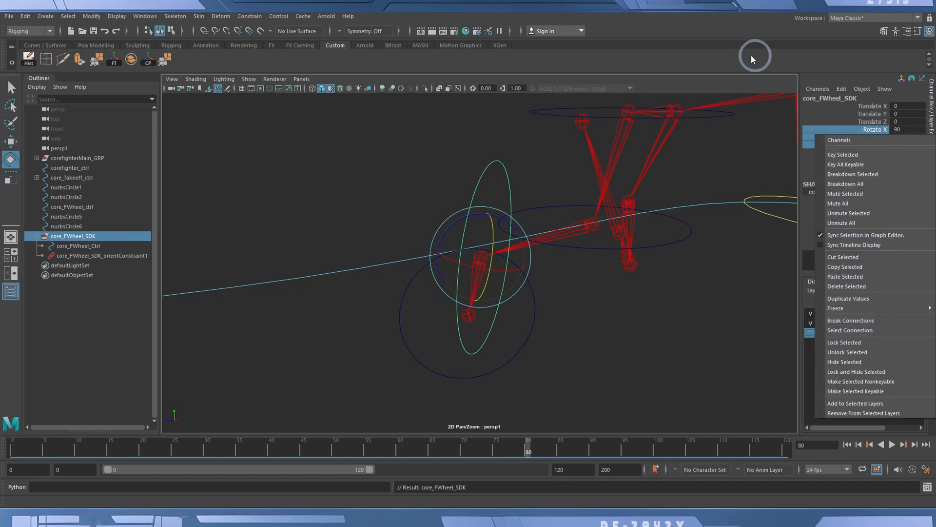
pyautogui.click(705, 81)
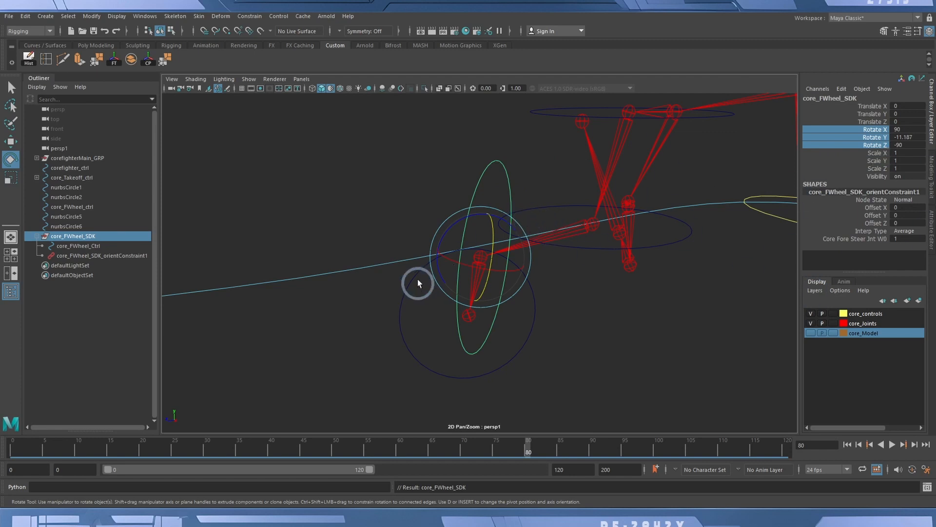
pyautogui.keyDown('alt'); pyautogui.moveTo(417, 279); pyautogui.dragTo(378, 182); pyautogui.keyUp('alt')
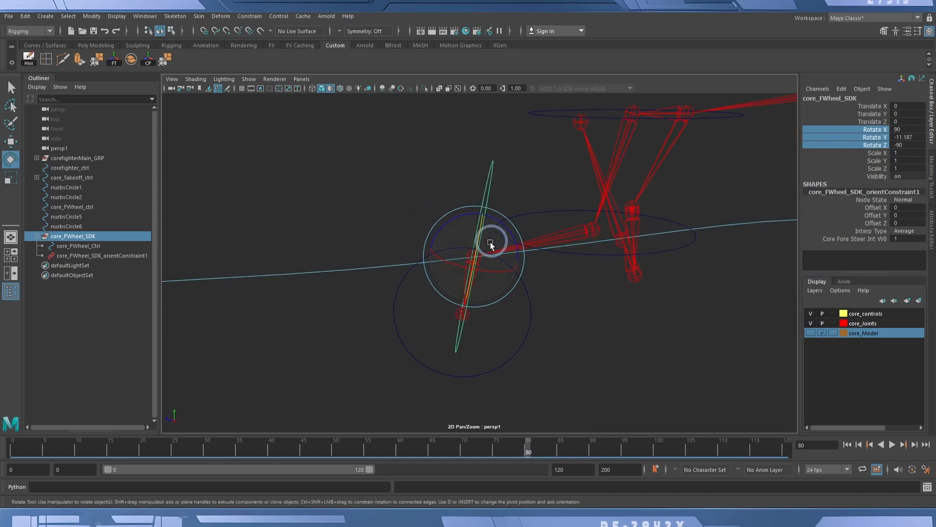
# Delete the orient constraint node under core_FWheel_SDK
pyautogui.click(75, 246)
pyautogui.click(85, 255)
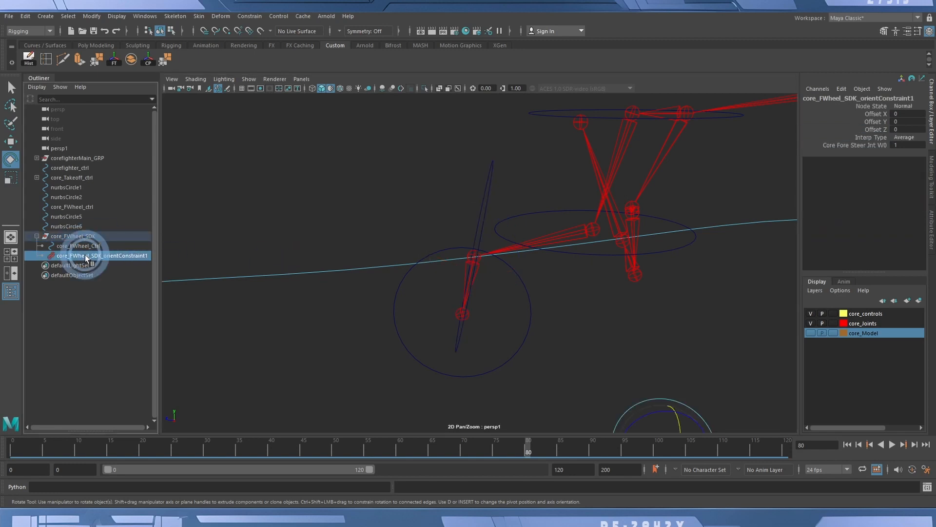
pyautogui.press('Delete')
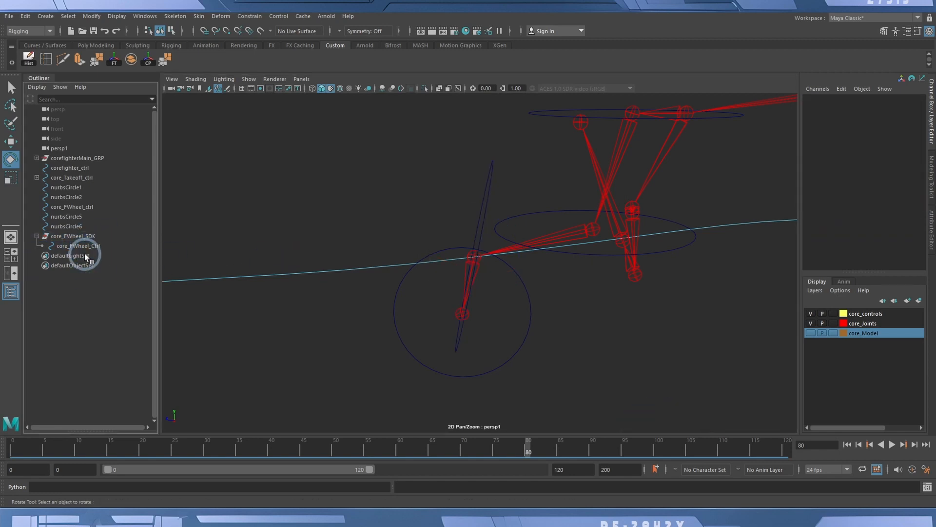
# Test rotating core_FWheel_Ctrl about -14.6 degrees around Z and undo the rotation
pyautogui.click(78, 246)
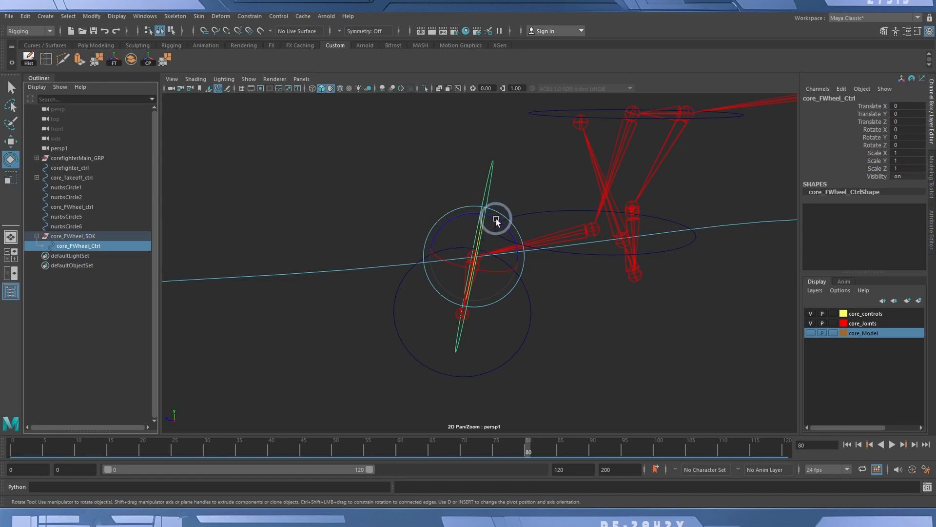
pyautogui.moveTo(496, 219)
pyautogui.mouseDown()
pyautogui.moveTo(514, 255)
pyautogui.moveTo(485, 210)
pyautogui.moveTo(492, 218)
pyautogui.mouseUp()
pyautogui.hotkey('ctrl', 'z')
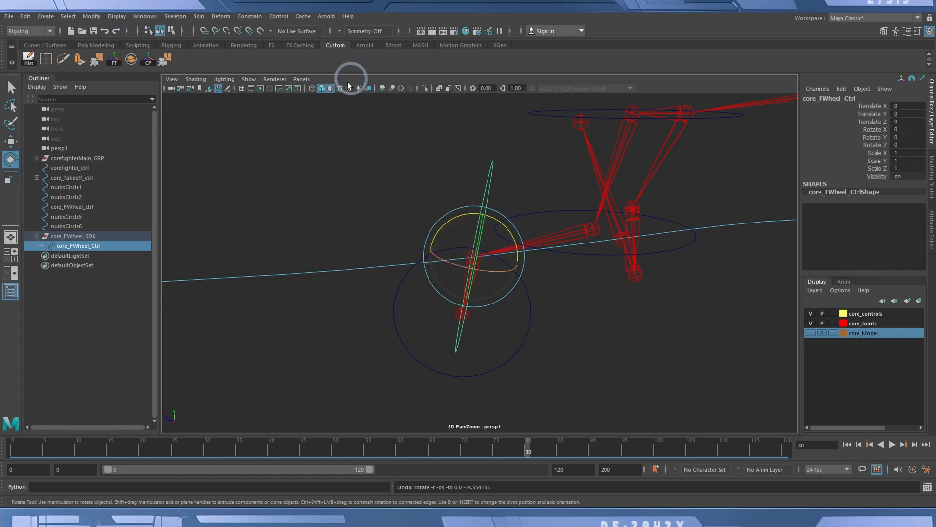
# Hide the core_Joints layer and rotate all control vertices of core_FWheel_Ctrl about a quarter turn in the orthographic side view
pyautogui.click(810, 323)
pyautogui.moveTo(490, 179); pyautogui.dragTo(446, 174, button='right')
pyautogui.moveTo(346, 137); pyautogui.dragTo(623, 391)
pyautogui.click(301, 79)
pyautogui.moveTo(340, 109)
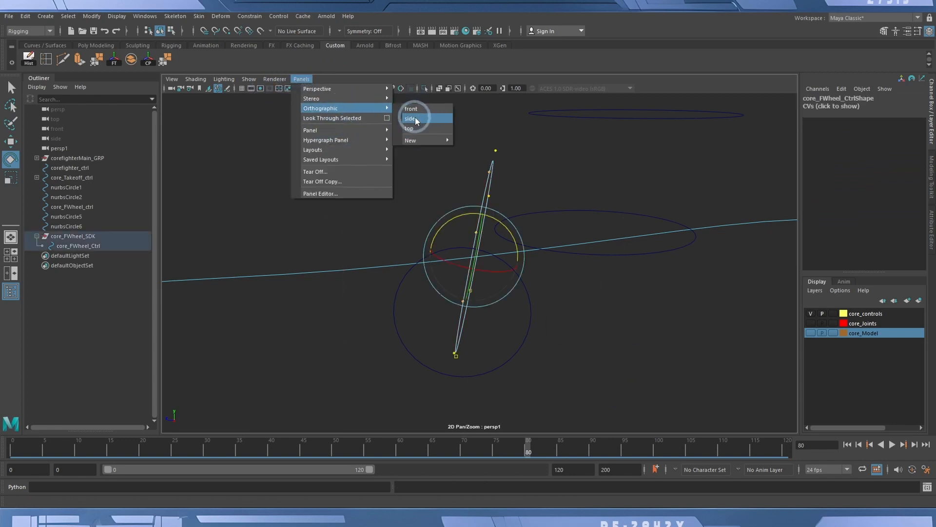
pyautogui.click(416, 120)
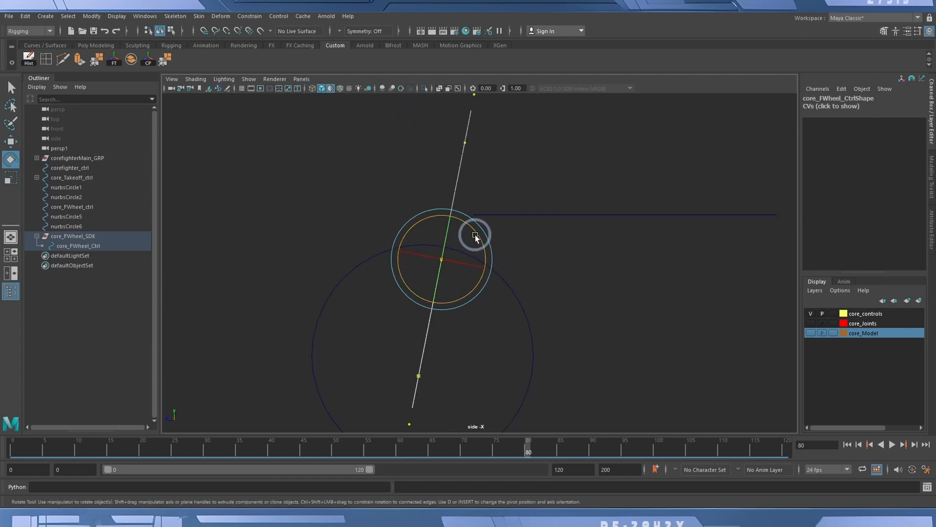
pyautogui.moveTo(473, 227); pyautogui.dragTo(479, 300)
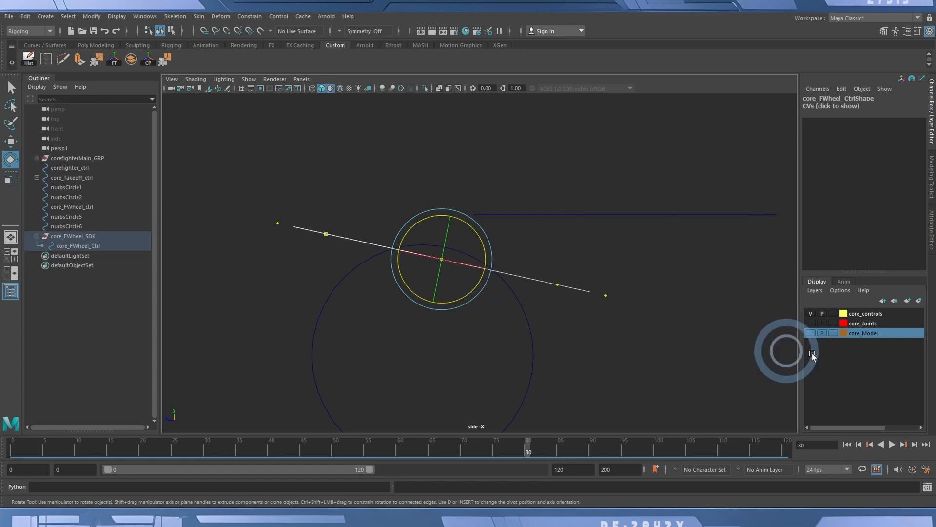
# Fine-tune the tilt of the core_FWheel_Ctrl control vertices against the displayed core_Joints layer, then return to the persp1 view
pyautogui.click(810, 323)
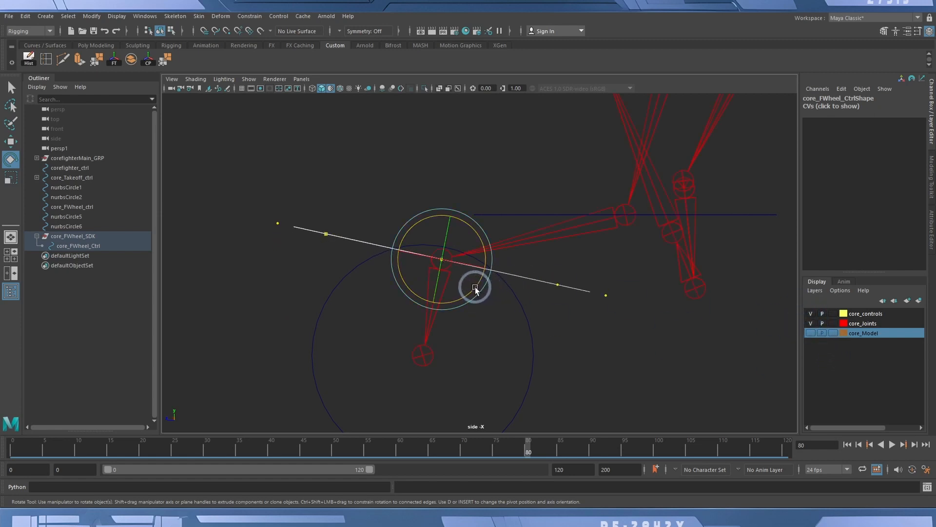
pyautogui.moveTo(475, 287); pyautogui.dragTo(469, 276)
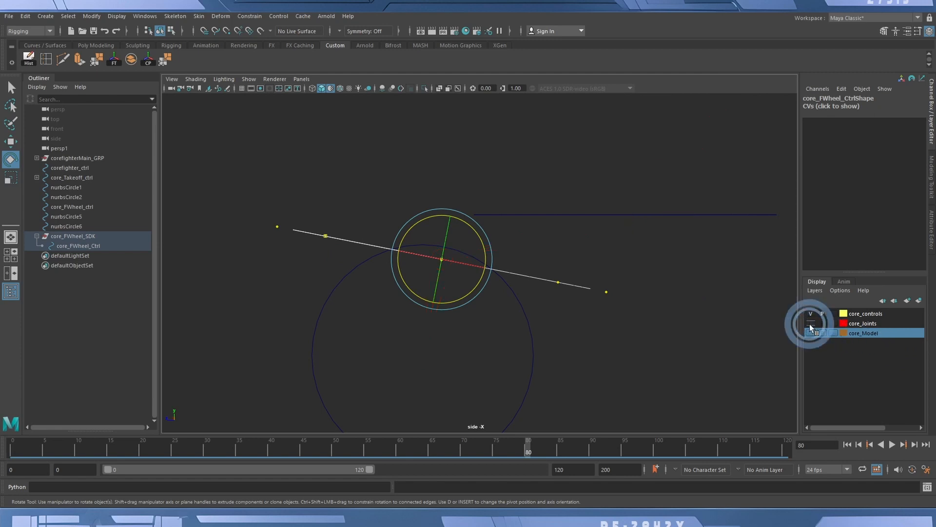
pyautogui.click(302, 78)
pyautogui.moveTo(312, 89)
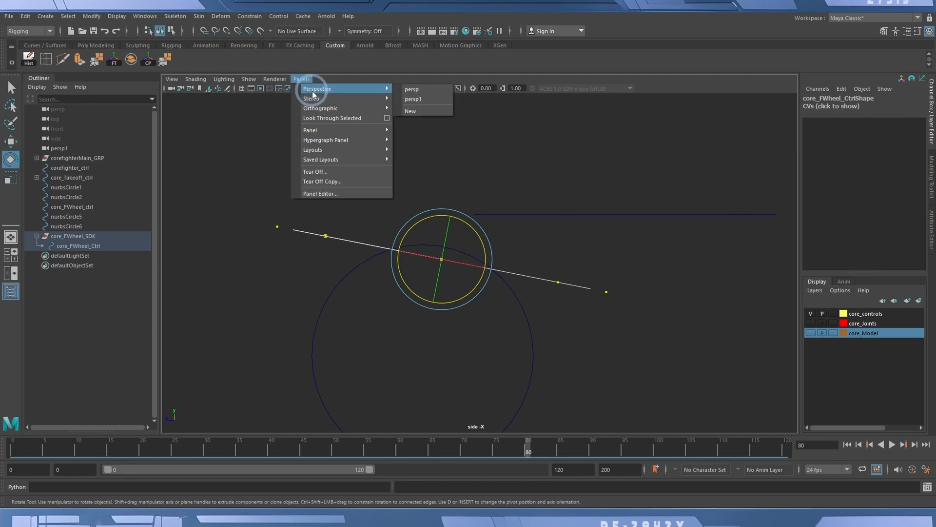
pyautogui.click(436, 101)
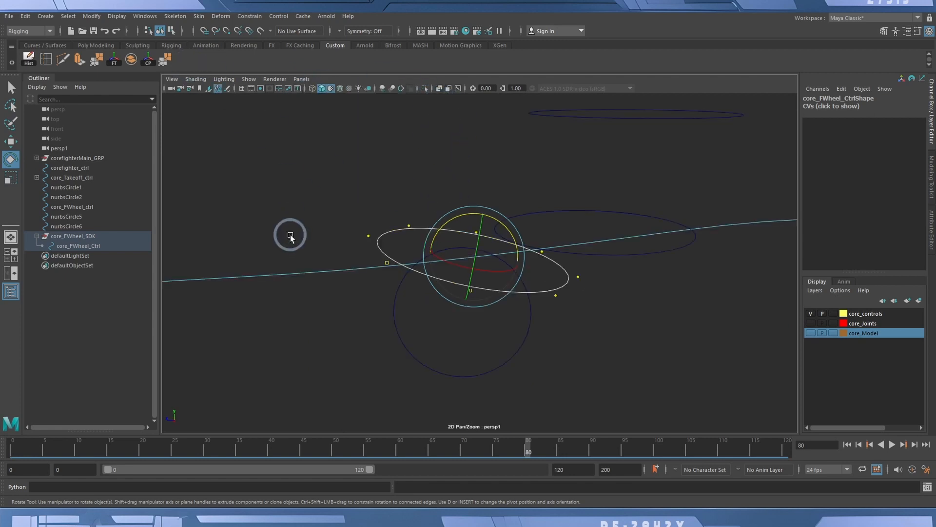
pyautogui.click(308, 303)
pyautogui.click(396, 182)
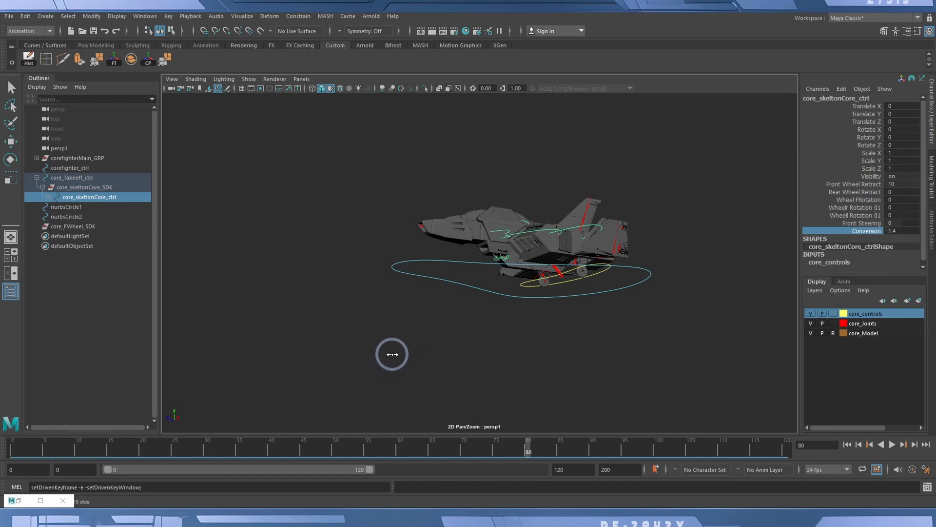
# Lower the Conversion channel of core_skeltonCore_ctrl to 0 and raise its Front Wheel Retract channel to 10
pyautogui.moveTo(392, 354); pyautogui.dragTo(351, 352, button='middle')
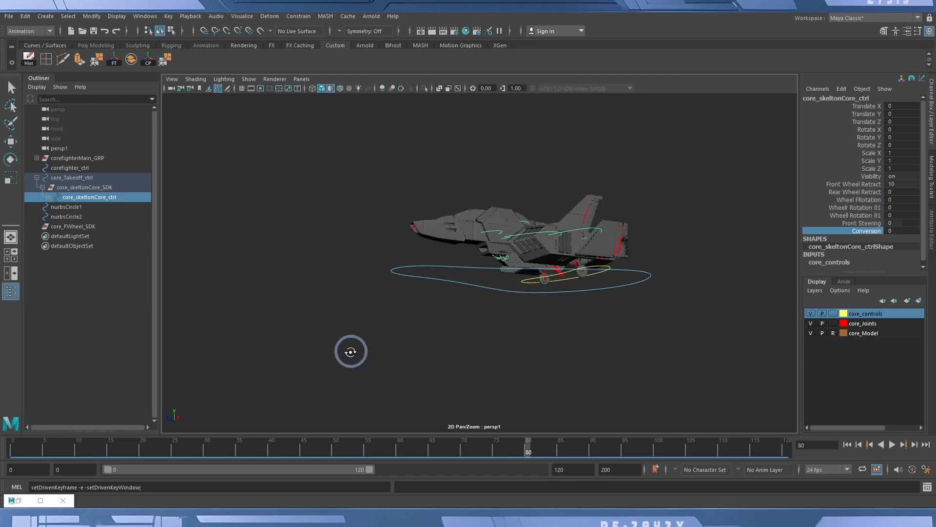
pyautogui.keyDown('alt'); pyautogui.moveTo(351, 351); pyautogui.dragTo(343, 364); pyautogui.keyUp('alt')
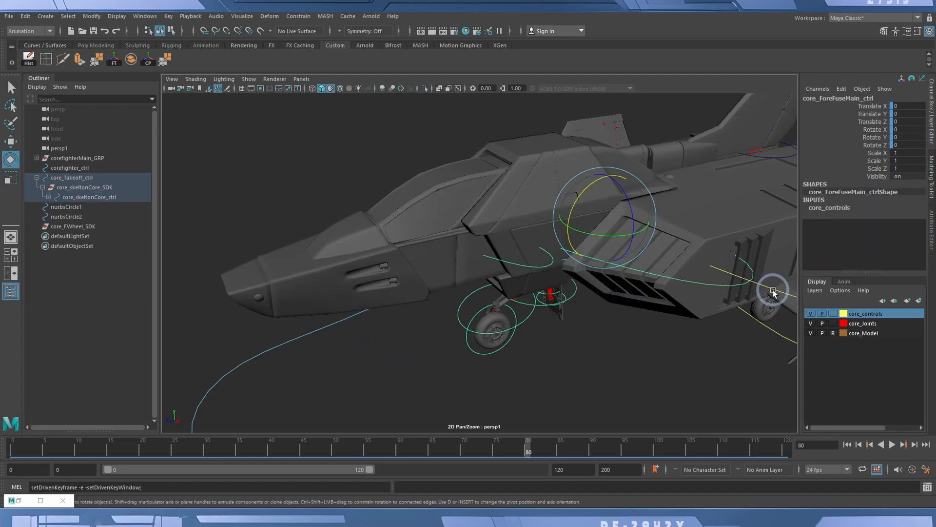
pyautogui.click(774, 290)
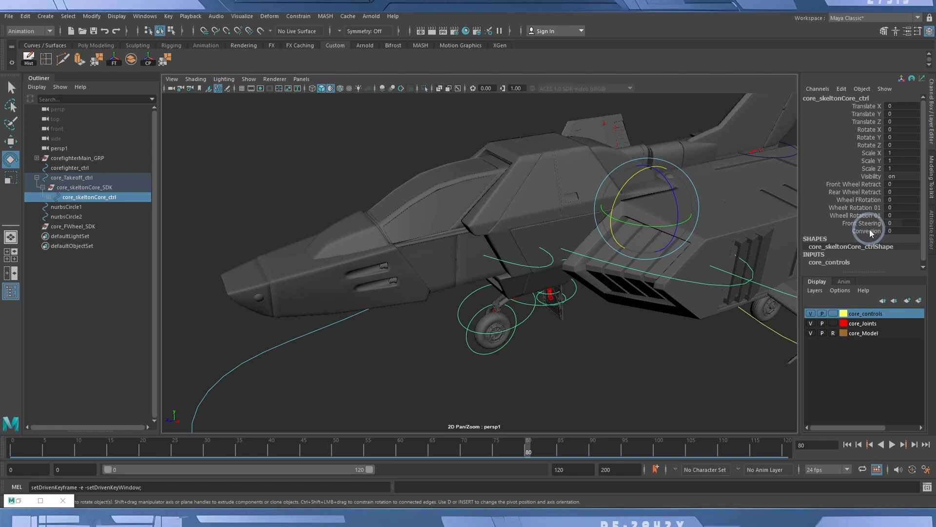
pyautogui.click(867, 184)
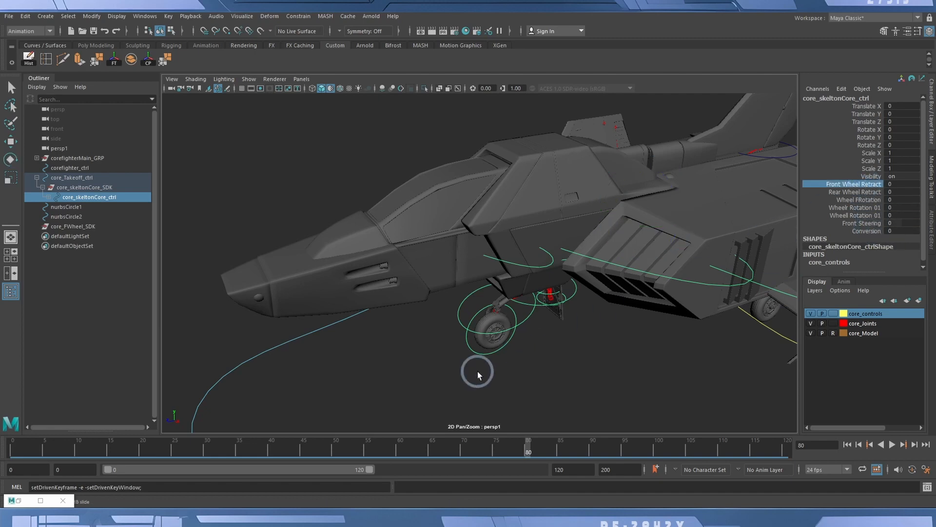
pyautogui.keyDown('alt'); pyautogui.moveTo(478, 371); pyautogui.dragTo(592, 366); pyautogui.keyUp('alt')
pyautogui.moveTo(565, 363); pyautogui.dragTo(594, 355, button='middle')
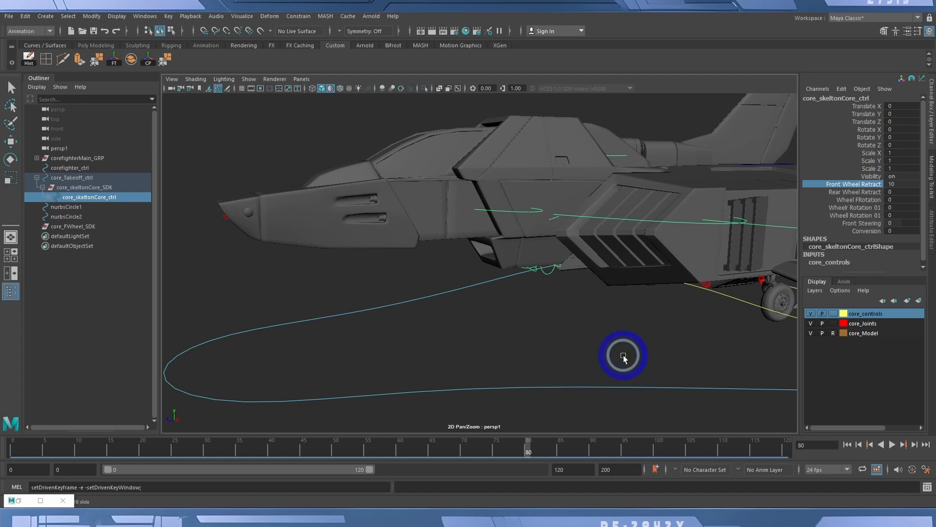
# Test the Conversion channel of core_skeltonCore_ctrl by scrubbing it upward from 0
pyautogui.click(869, 231)
pyautogui.keyDown('alt'); pyautogui.moveTo(687, 289); pyautogui.dragTo(708, 310); pyautogui.keyUp('alt')
pyautogui.moveTo(613, 332); pyautogui.dragTo(653, 333, button='middle')
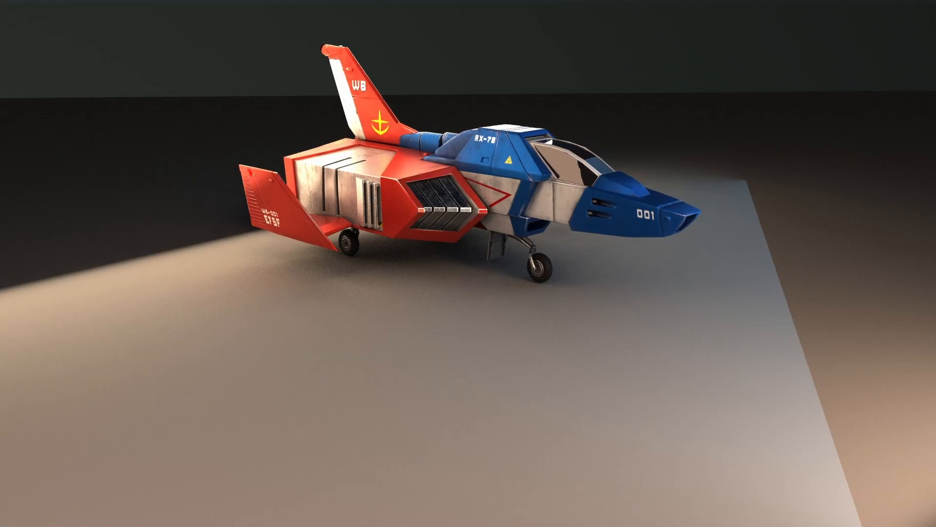